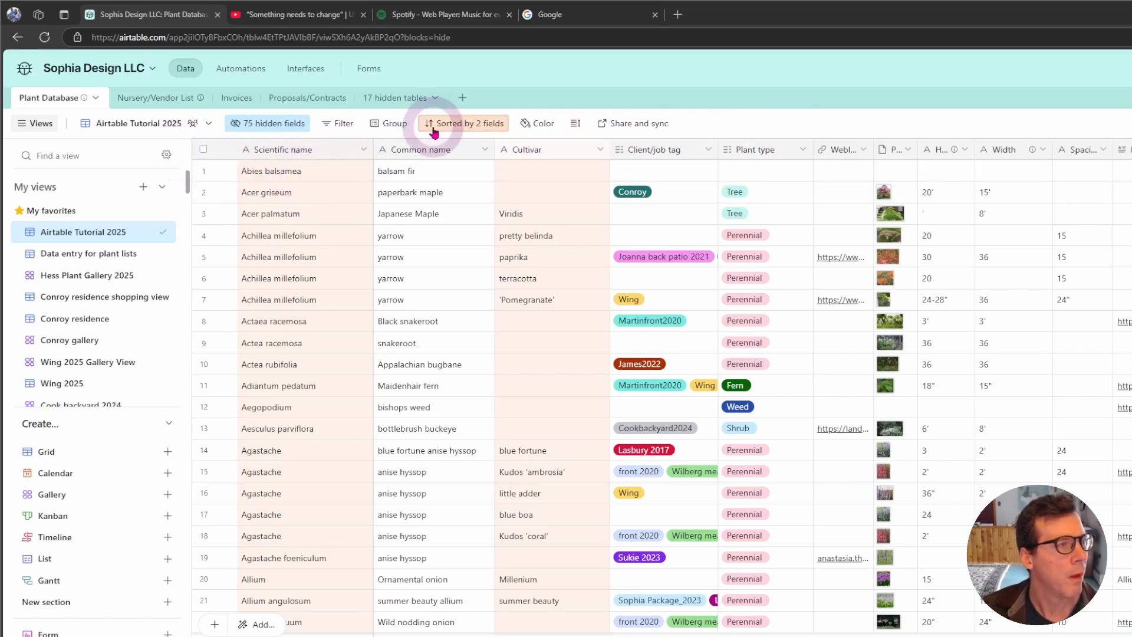
# - Create a blank table named Plant Database 2 and move it directly after the Plant Database table
pyautogui.click(464, 98)
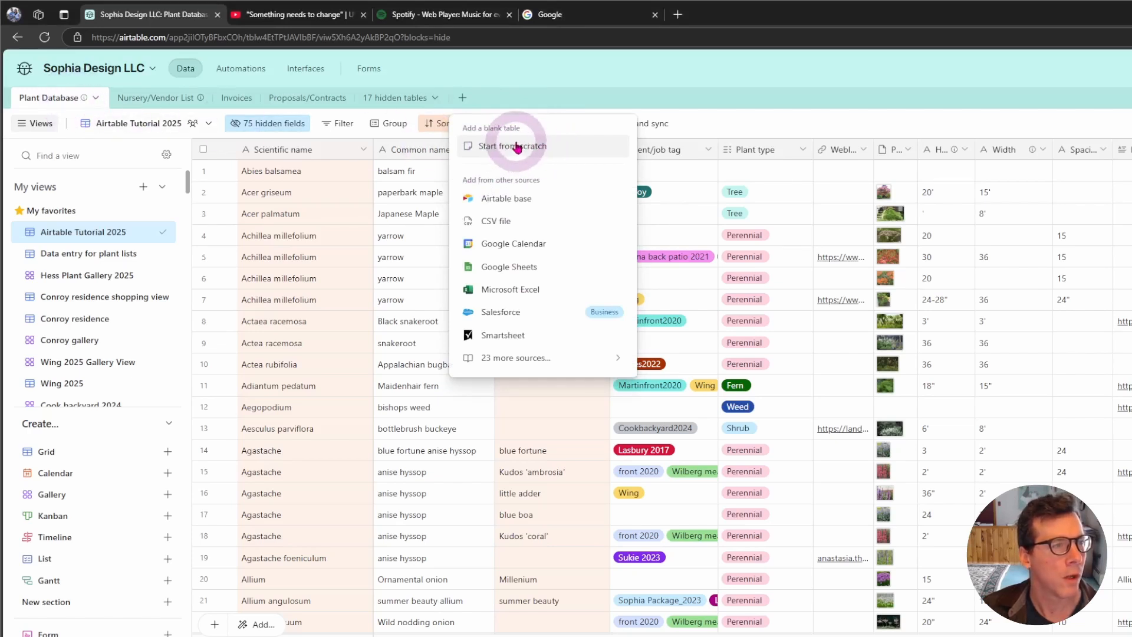
pyautogui.click(543, 151)
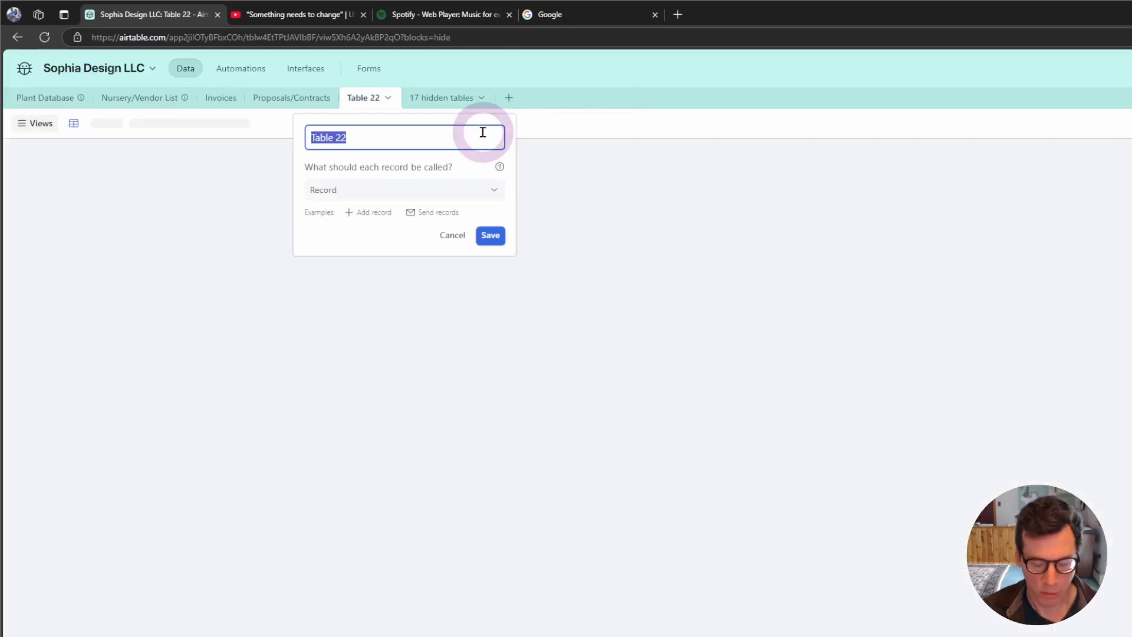
pyautogui.write('Plant')
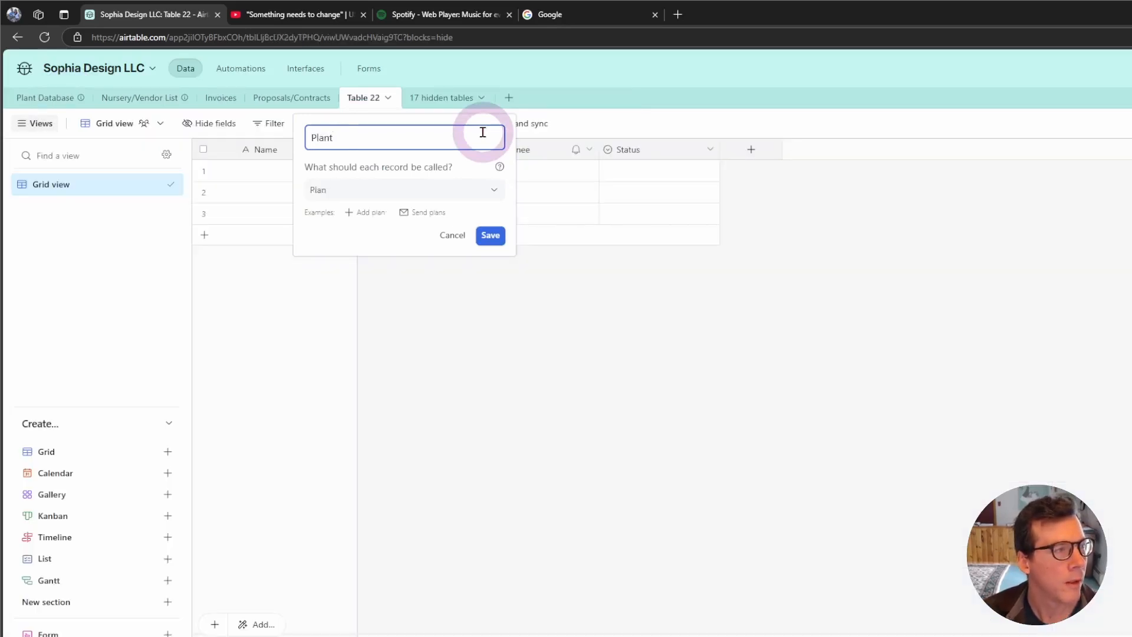
pyautogui.write(' Database 2')
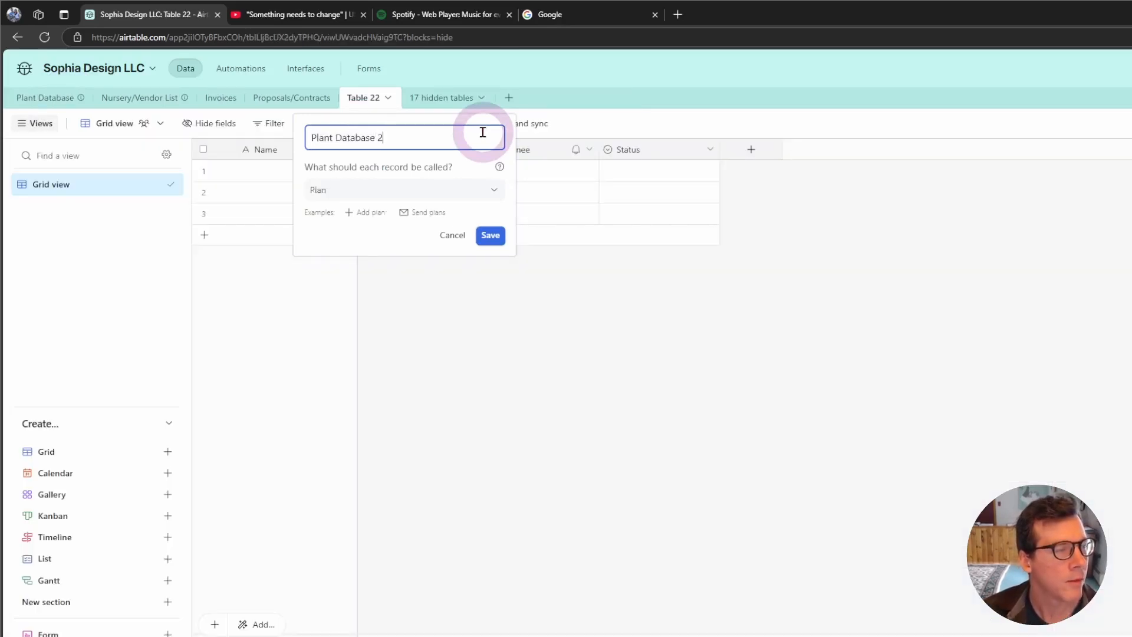
pyautogui.click(491, 235)
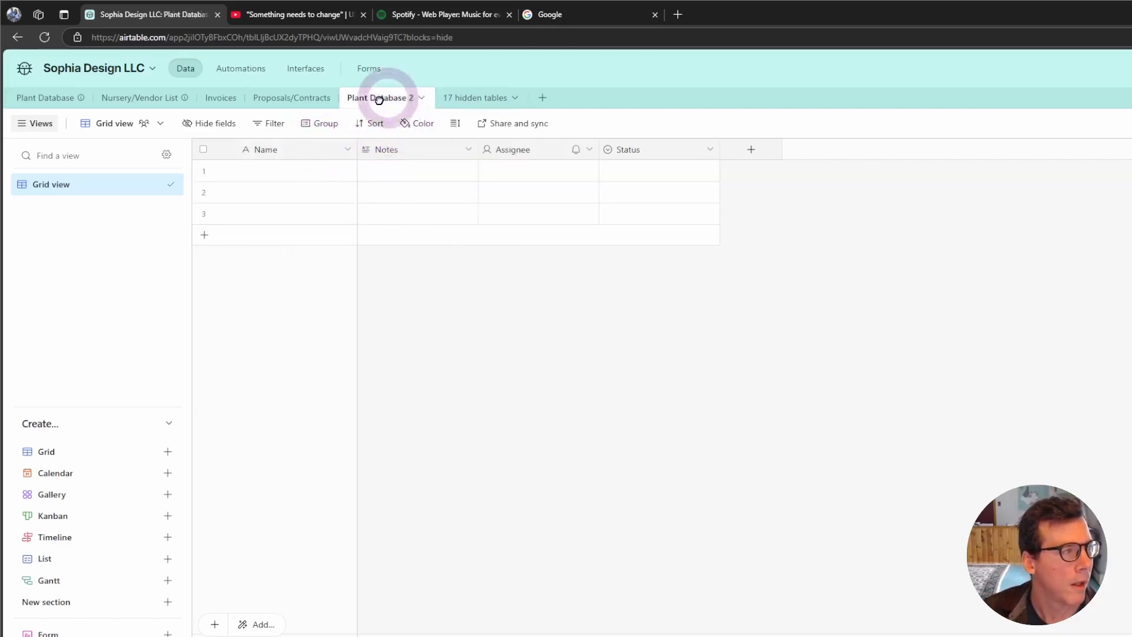
pyautogui.moveTo(380, 99); pyautogui.dragTo(112, 105)
# - Check the fields of the original Plant Database, and rename the primary field of Plant Database 2 to Scientific Name
pyautogui.click(56, 99)
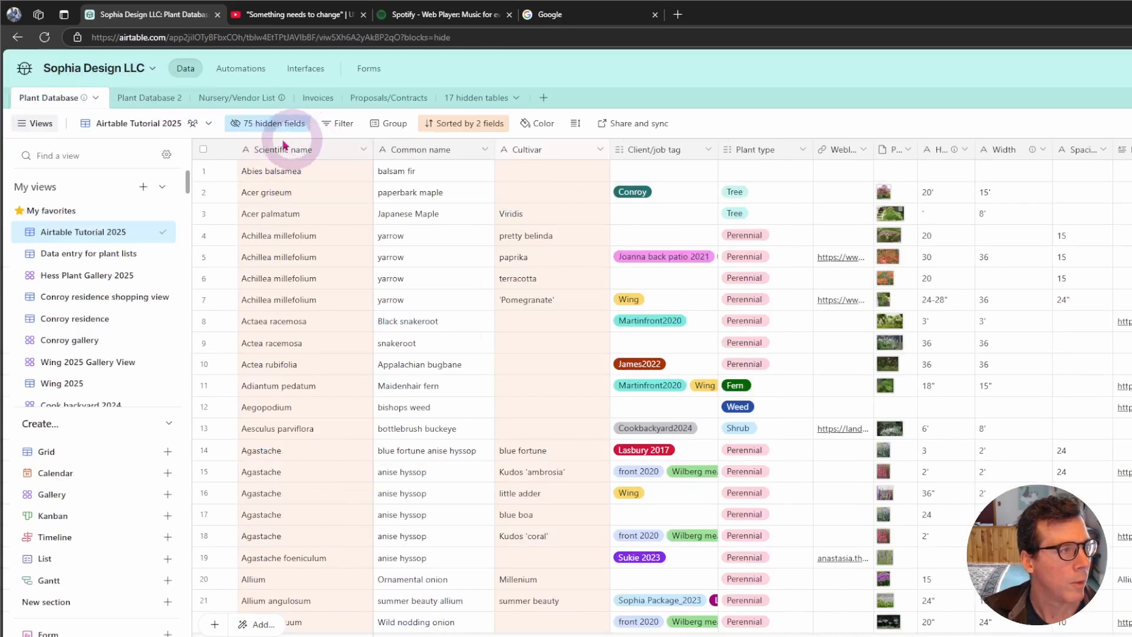
pyautogui.click(149, 99)
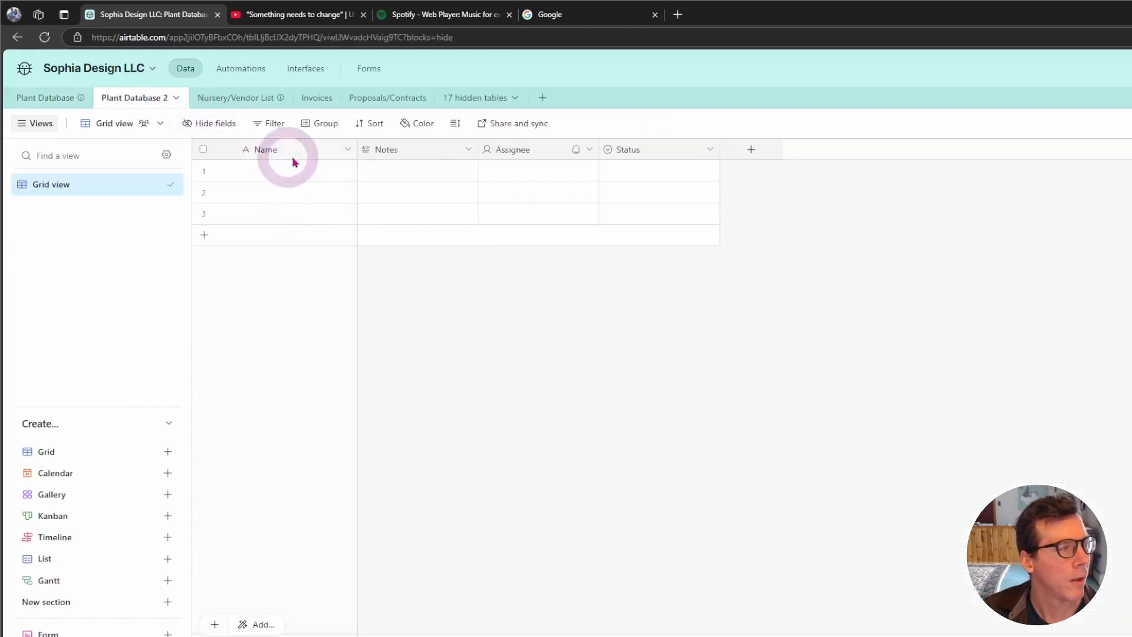
pyautogui.click(348, 154)
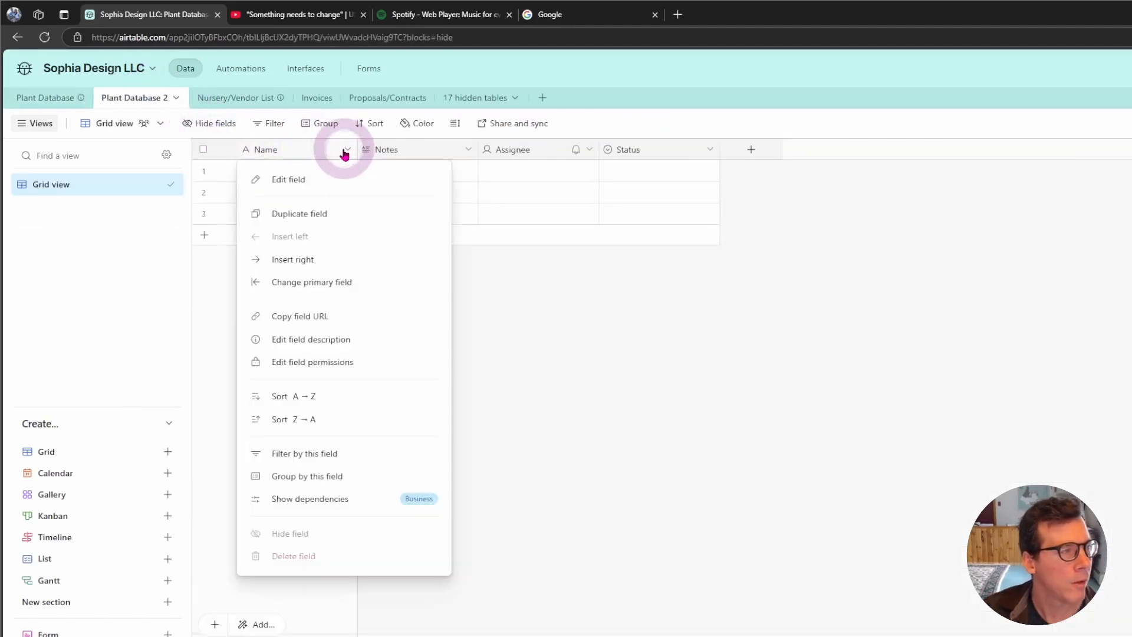
pyautogui.click(307, 181)
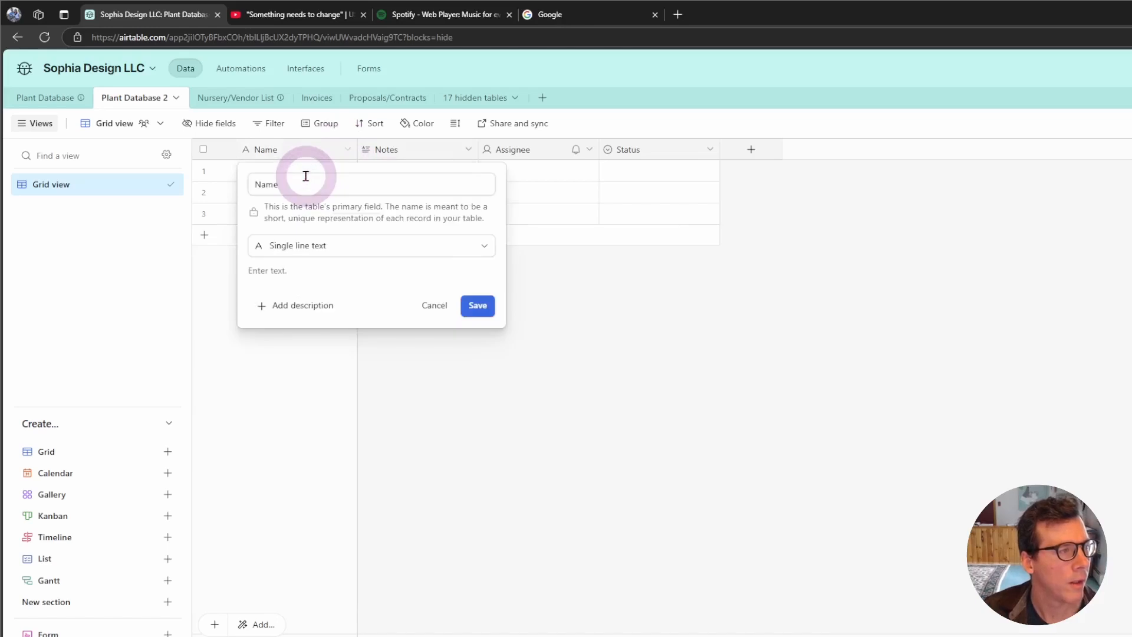
pyautogui.doubleClick(308, 185)
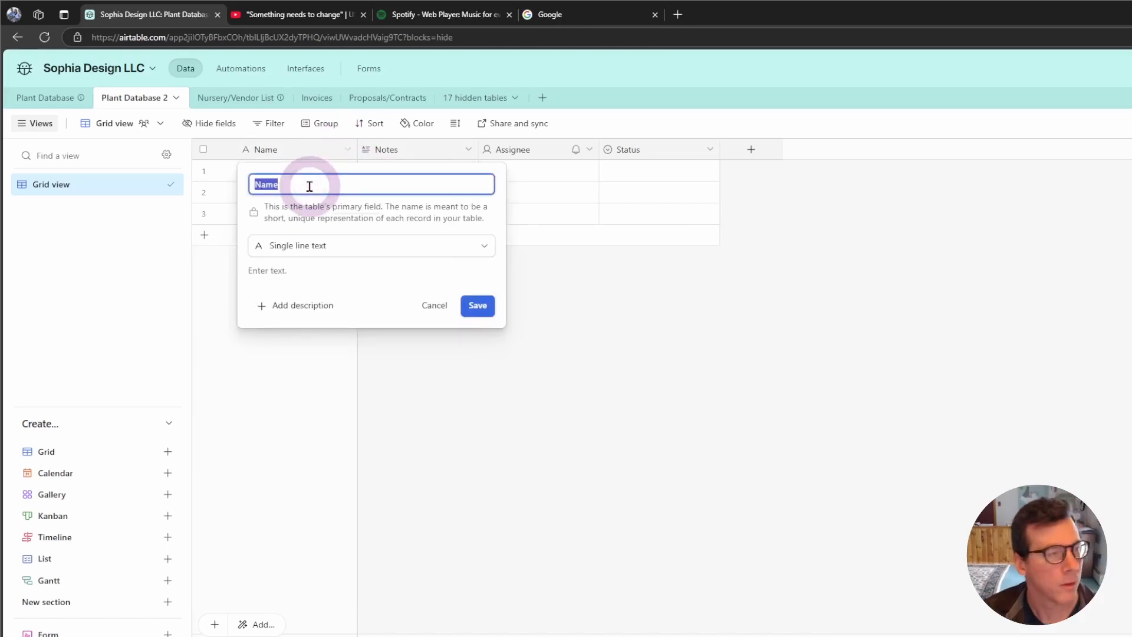
pyautogui.write('Scientific ')
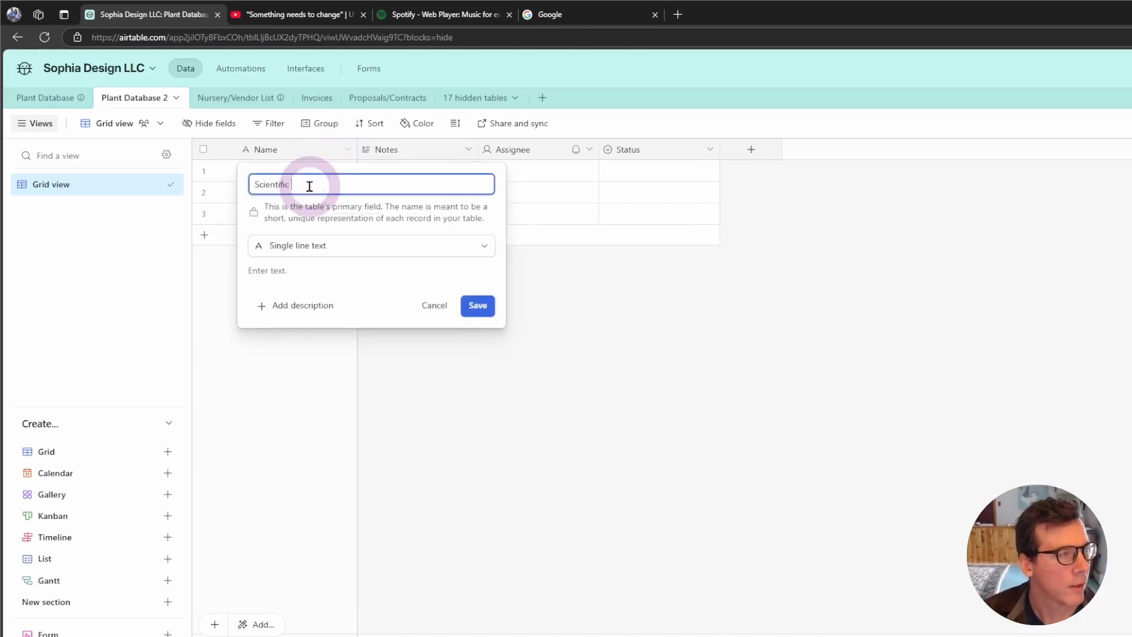
pyautogui.write('Name')
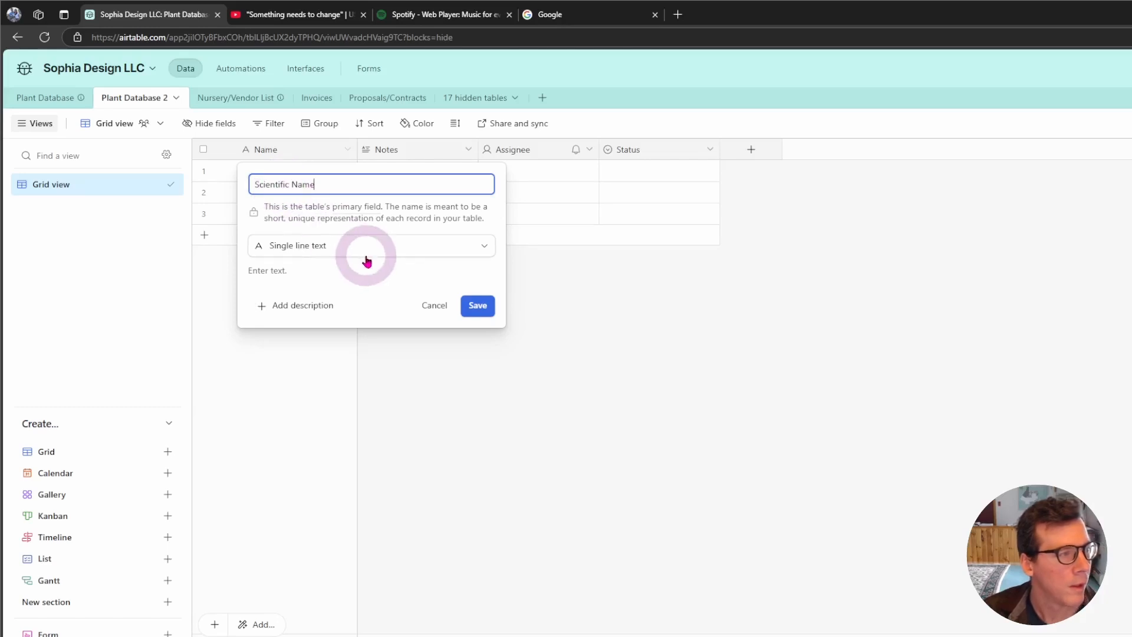
pyautogui.click(477, 306)
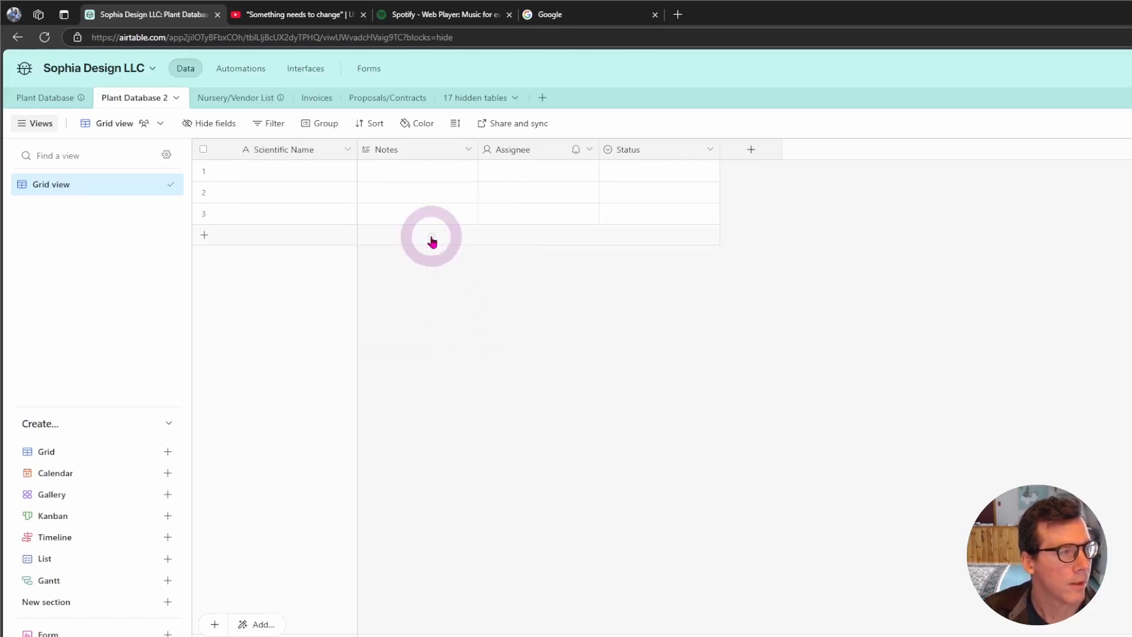
# - Insert a single line text field named Common name directly after the Scientific Name field
pyautogui.rightClick(310, 155)
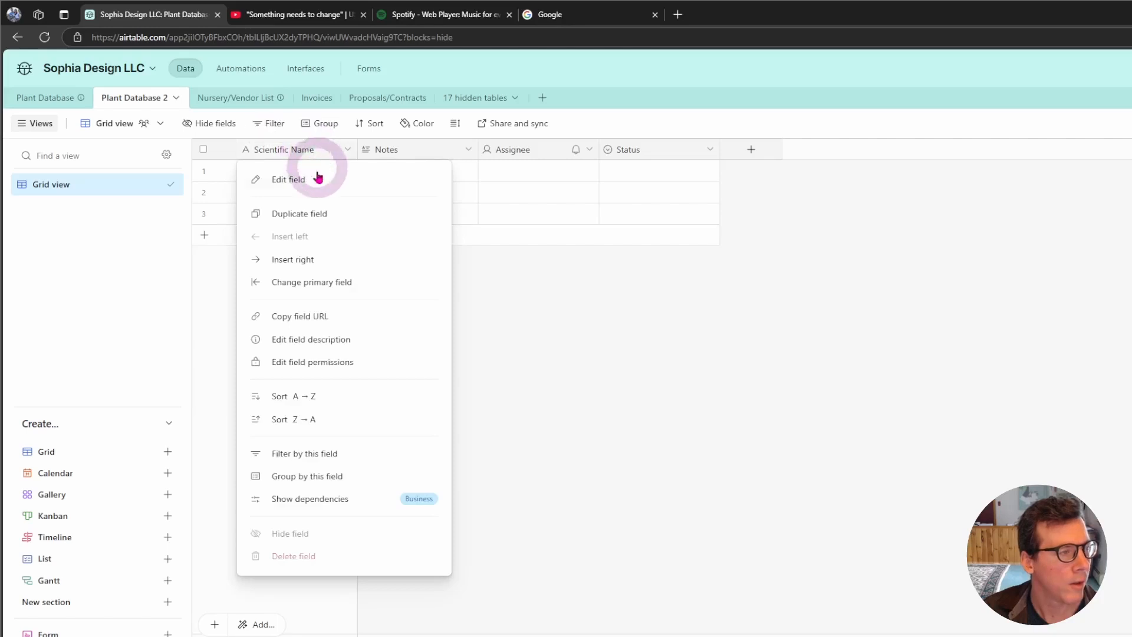
pyautogui.click(307, 262)
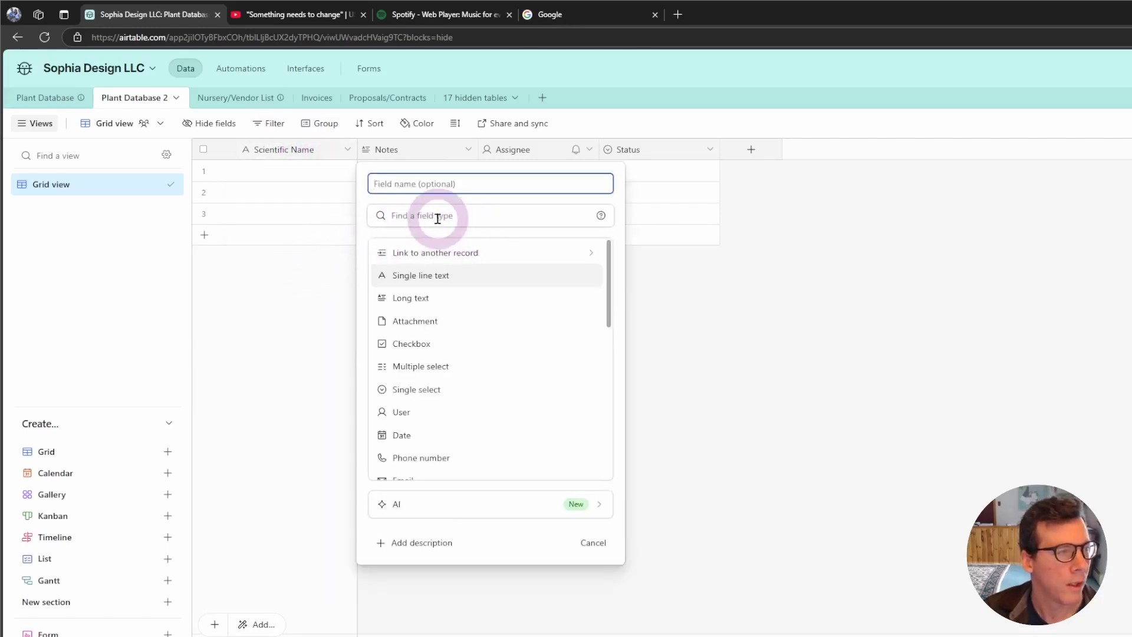
pyautogui.click(429, 275)
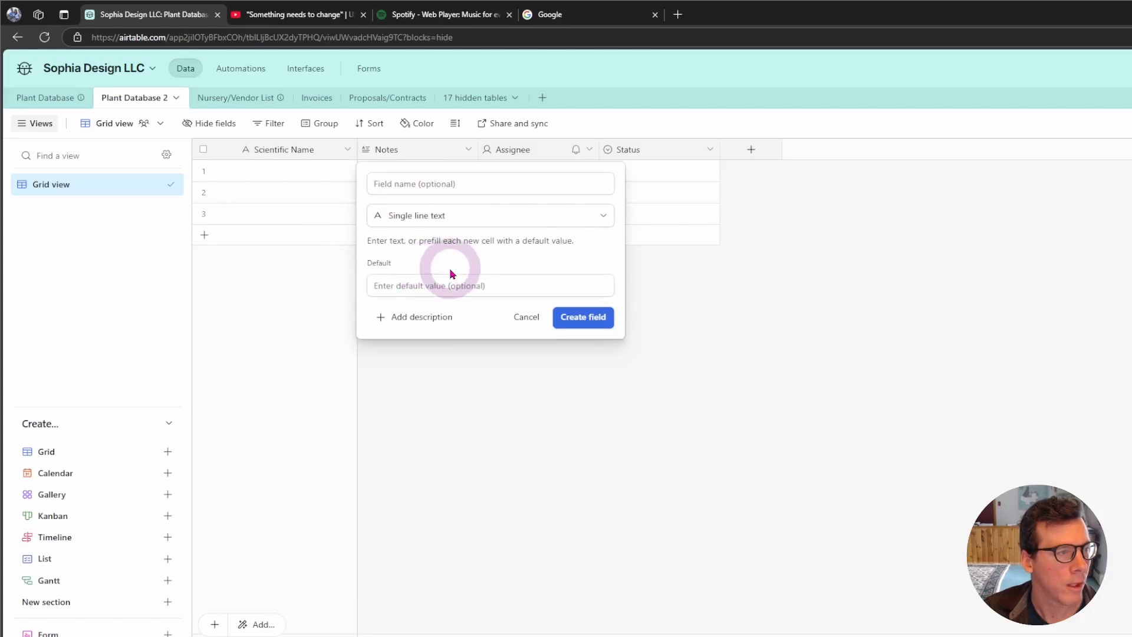
pyautogui.click(431, 177)
pyautogui.write('C')
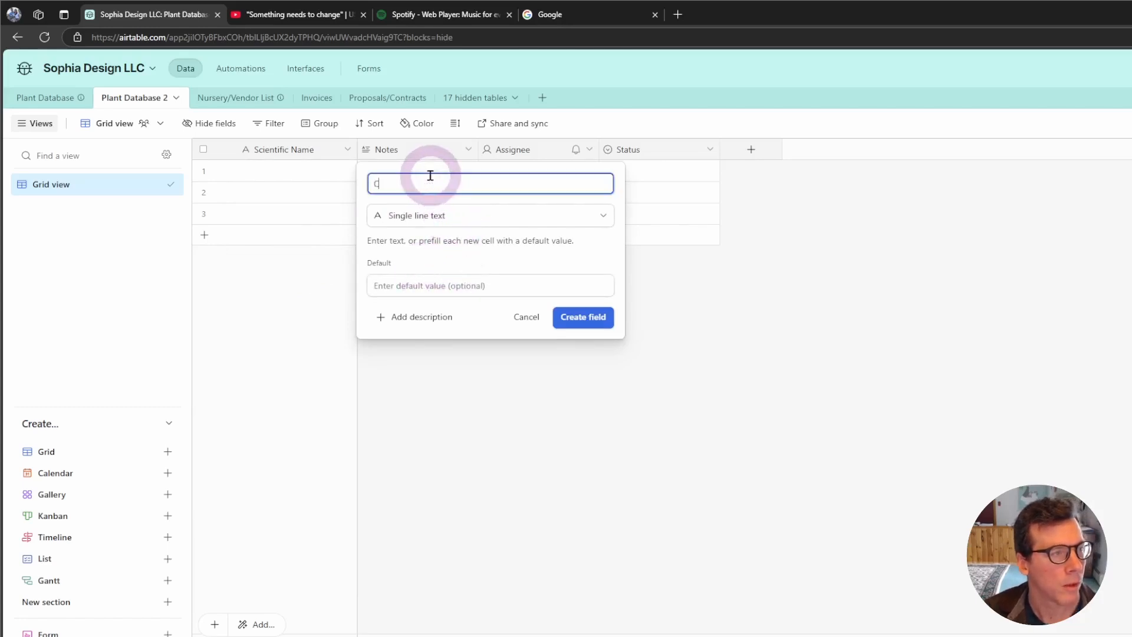
pyautogui.write('ommon name')
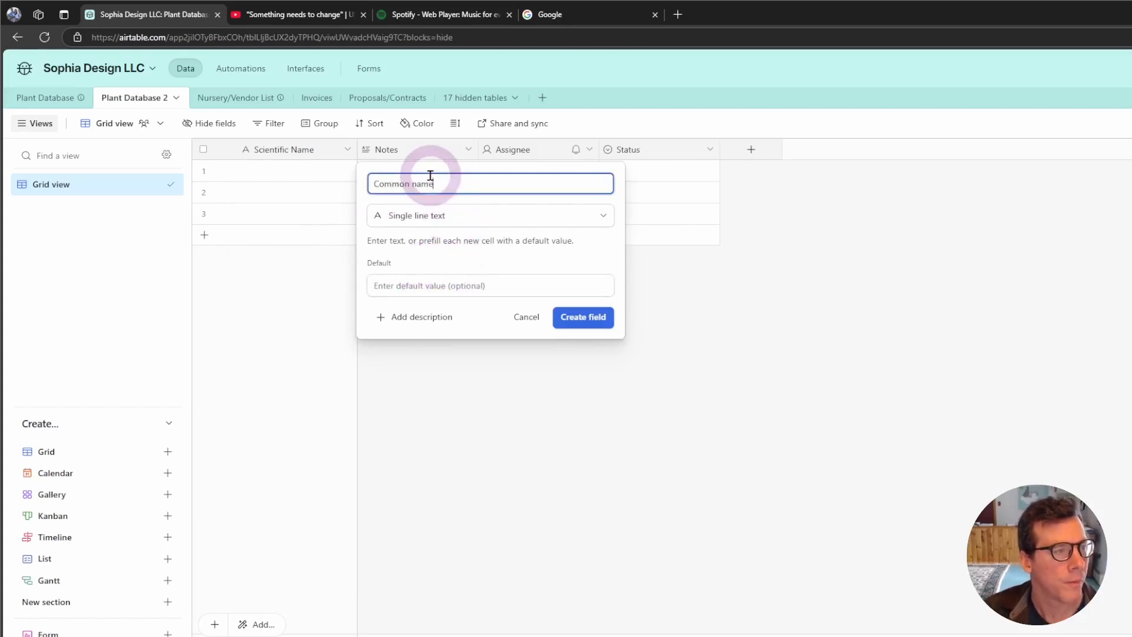
pyautogui.click(571, 318)
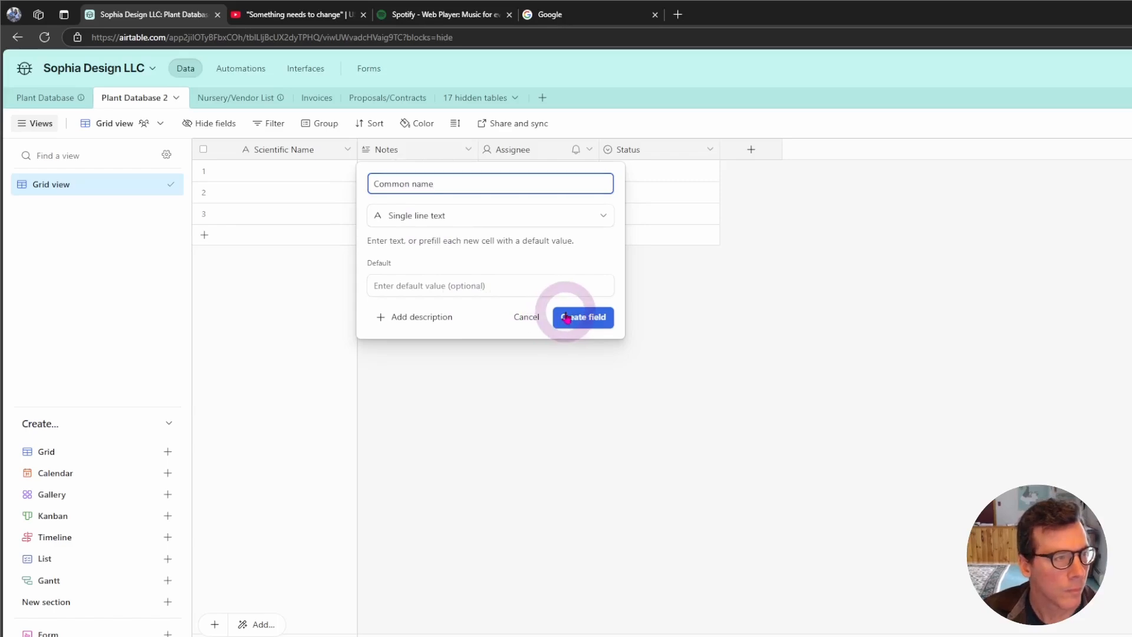
pyautogui.click(47, 98)
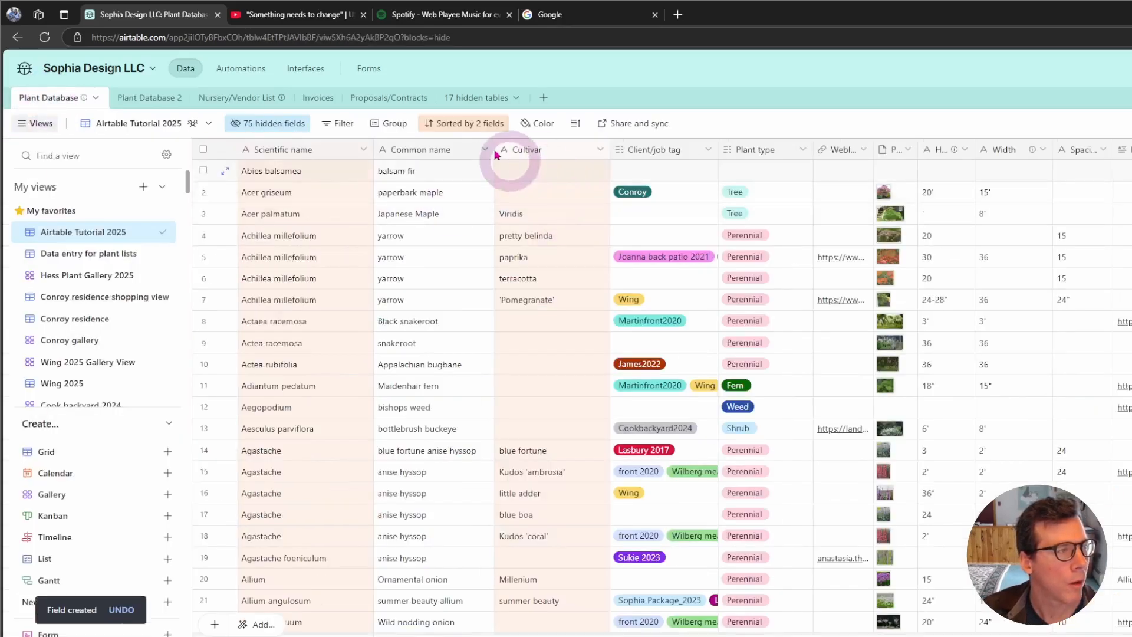
pyautogui.click(147, 97)
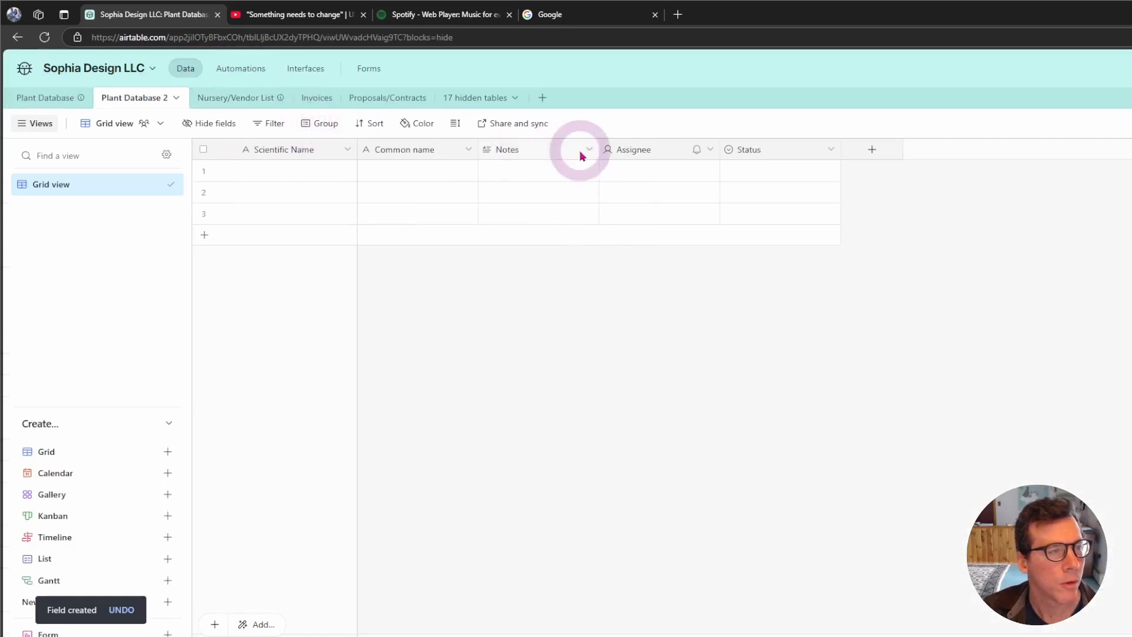
pyautogui.rightClick(416, 154)
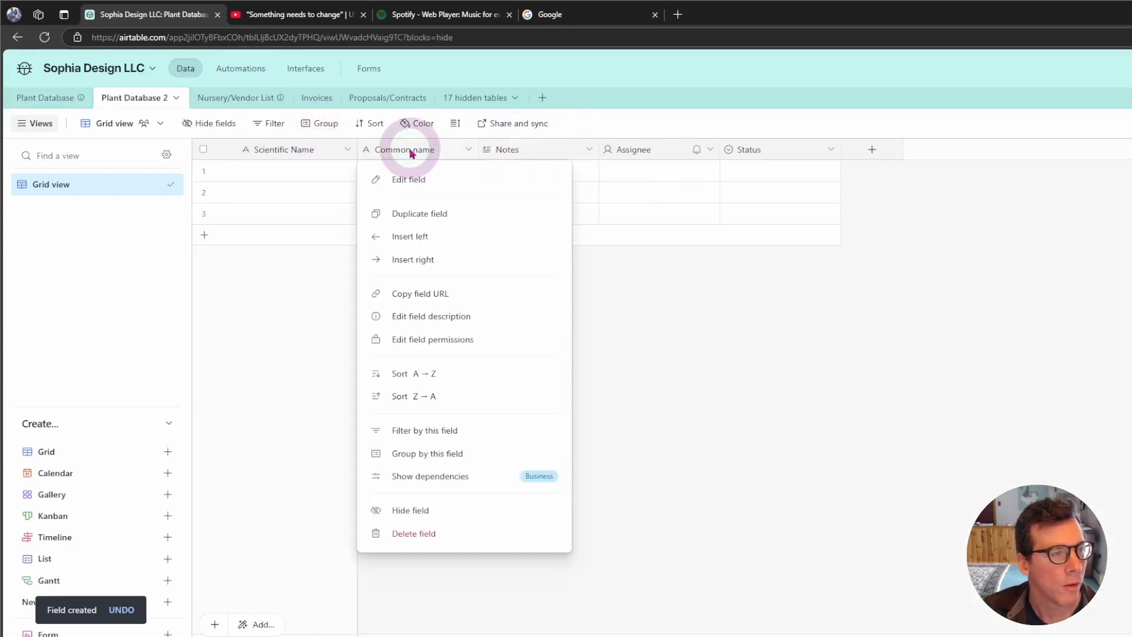
pyautogui.click(434, 260)
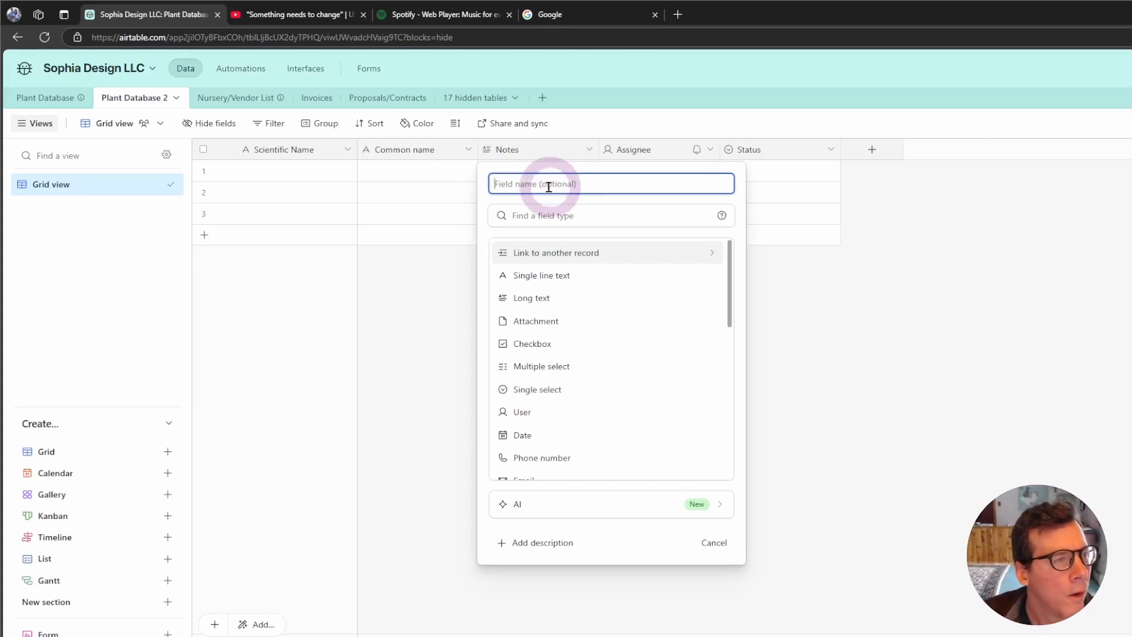
pyautogui.click(422, 151)
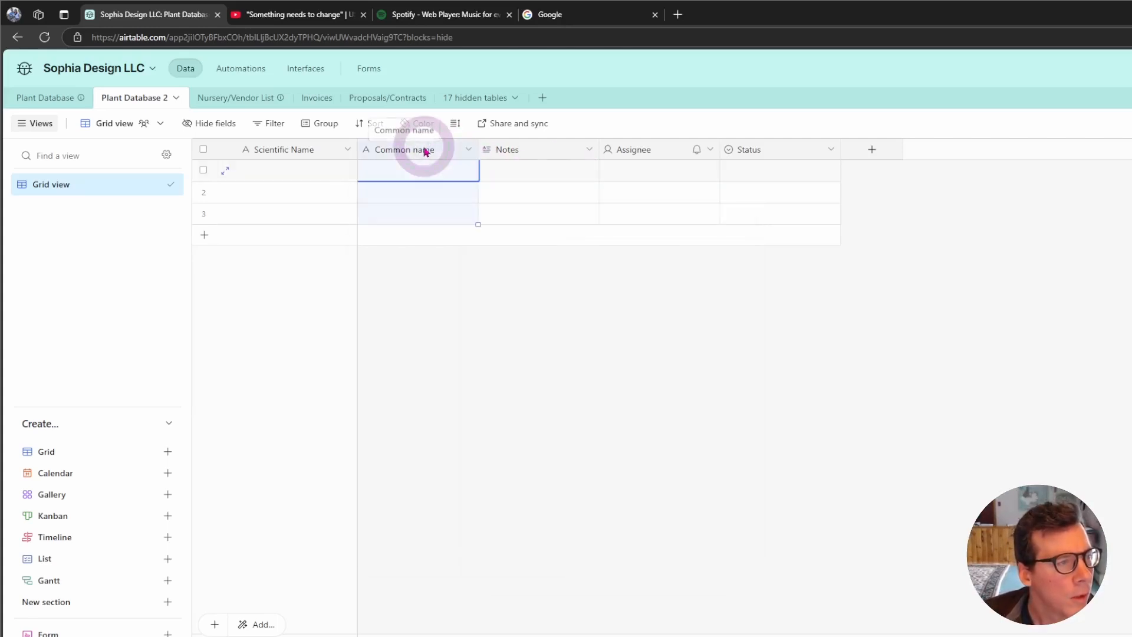
# - Insert a single line text field named Cultivar directly after the Common name field
pyautogui.rightClick(423, 151)
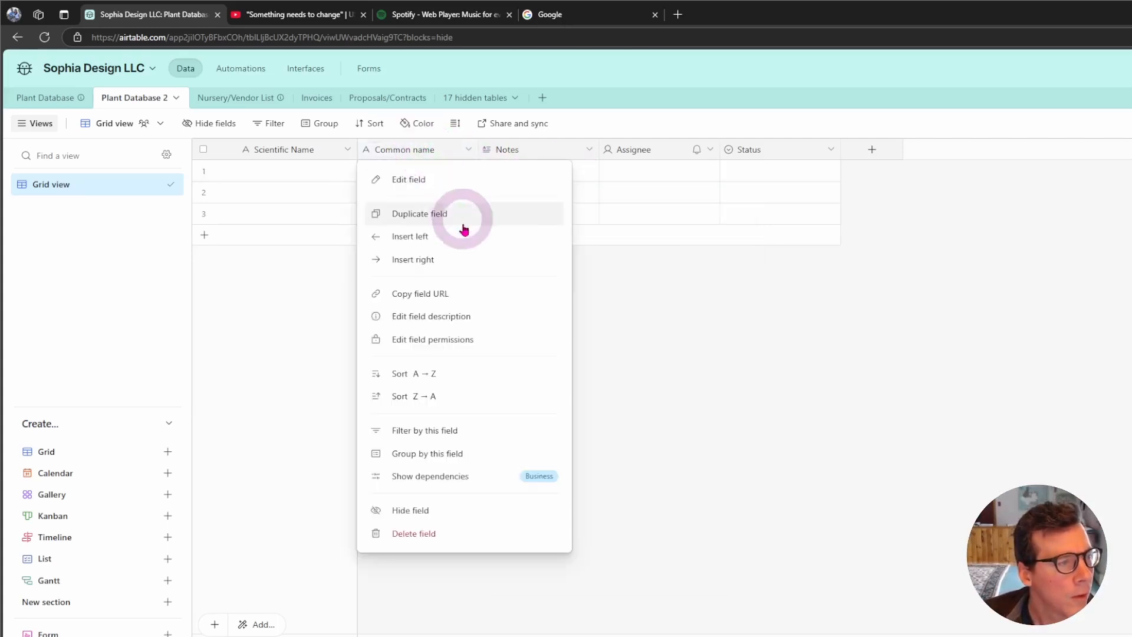
pyautogui.click(454, 260)
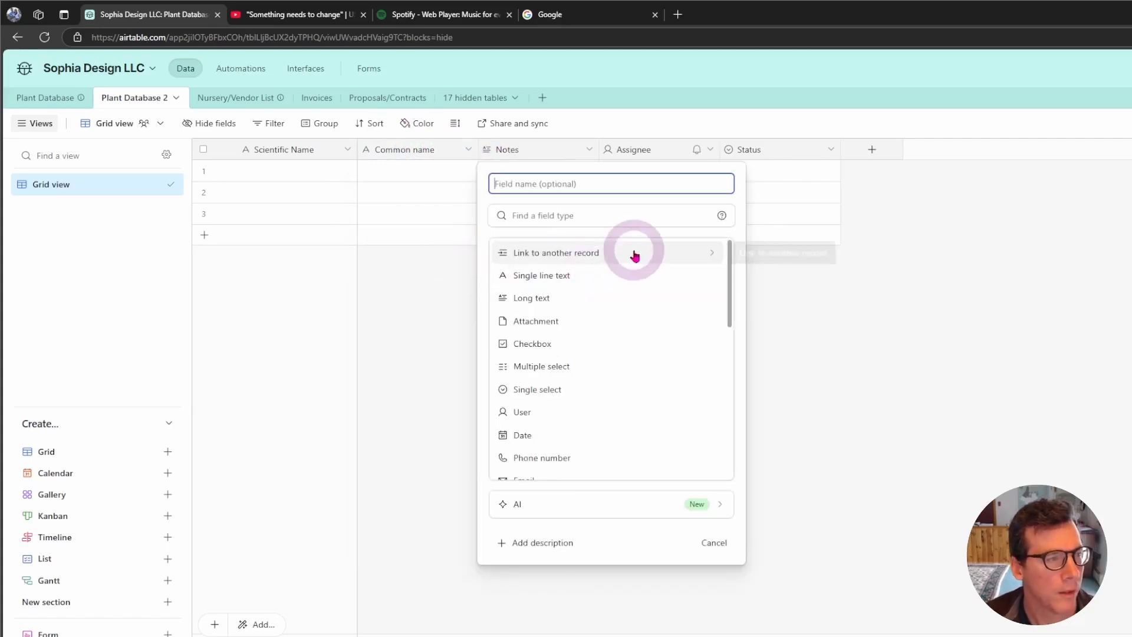
pyautogui.write('cul')
pyautogui.press('BackSpace')
pyautogui.press('BackSpace')
pyautogui.press('BackSpace')
pyautogui.write('Cul')
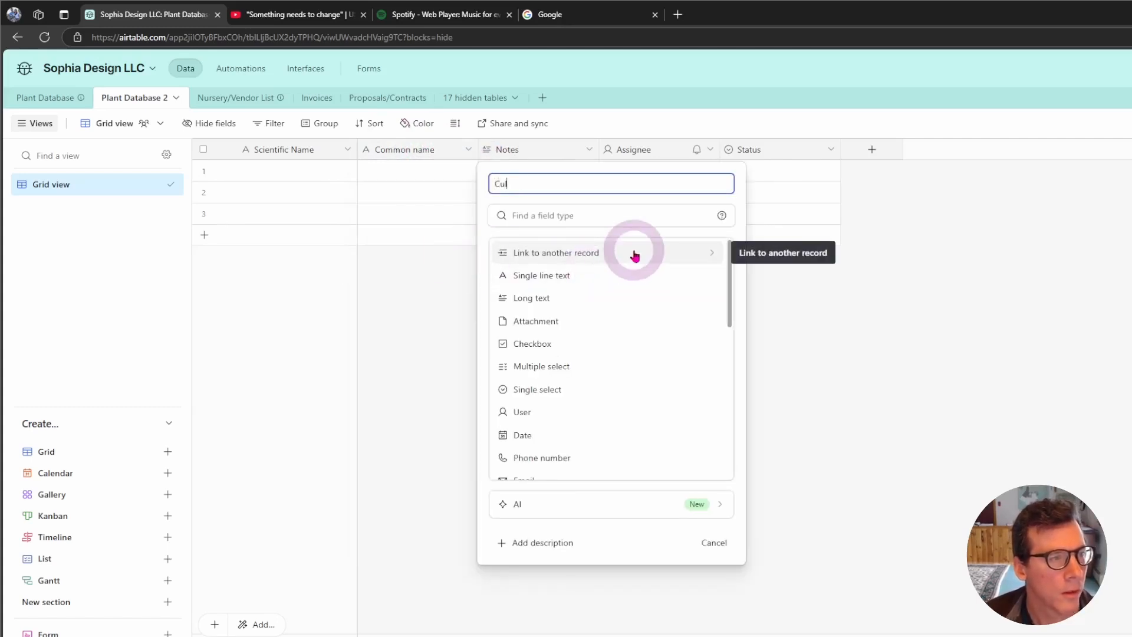
pyautogui.write('tivar')
pyautogui.click(818, 306)
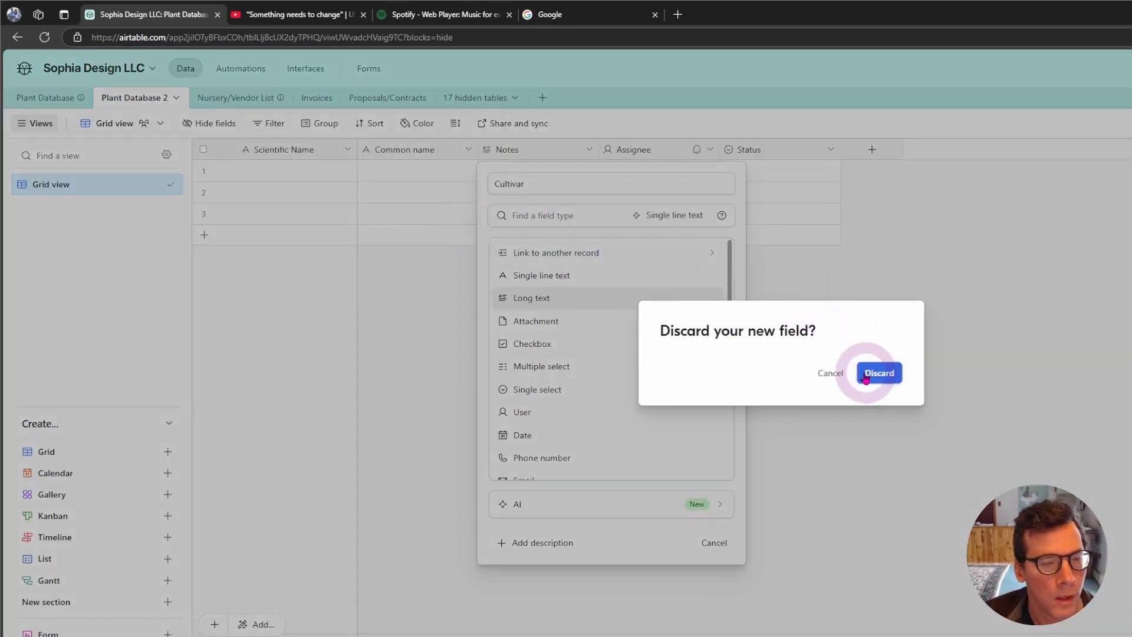
pyautogui.click(831, 373)
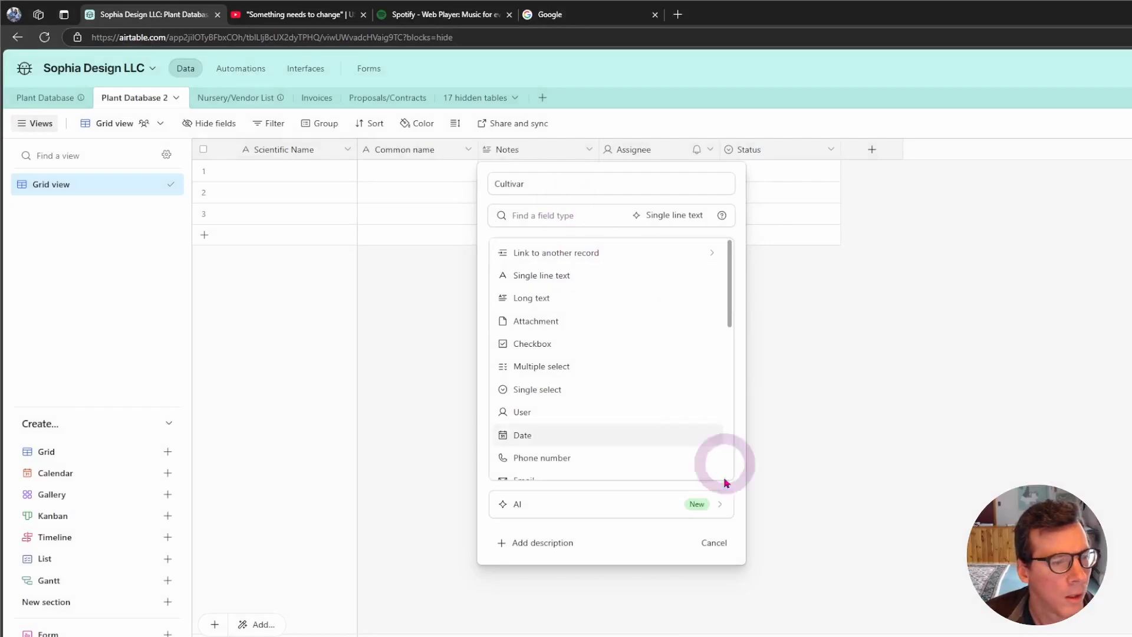
pyautogui.click(619, 275)
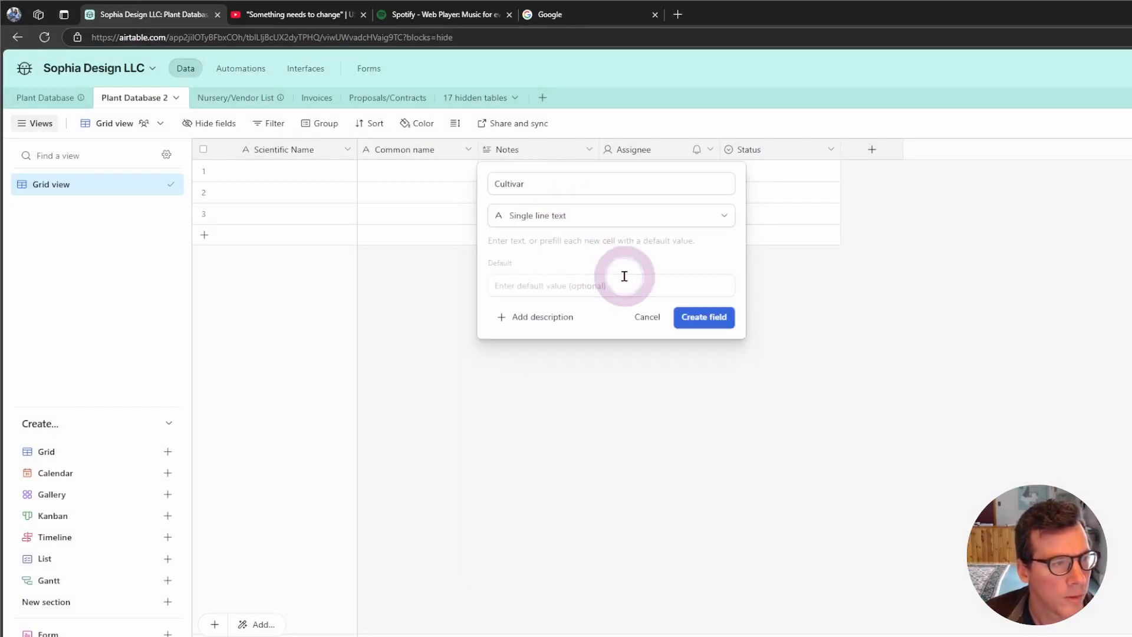
pyautogui.click(704, 317)
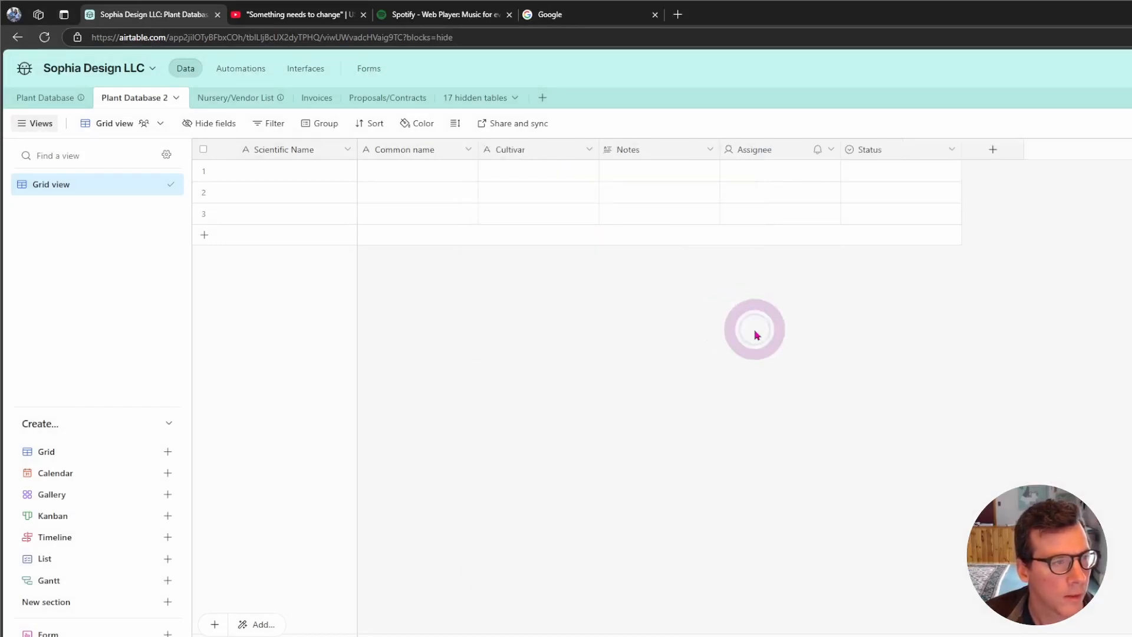
# - Switch to the original Plant Database table and look through its list of favorite views
pyautogui.click(39, 98)
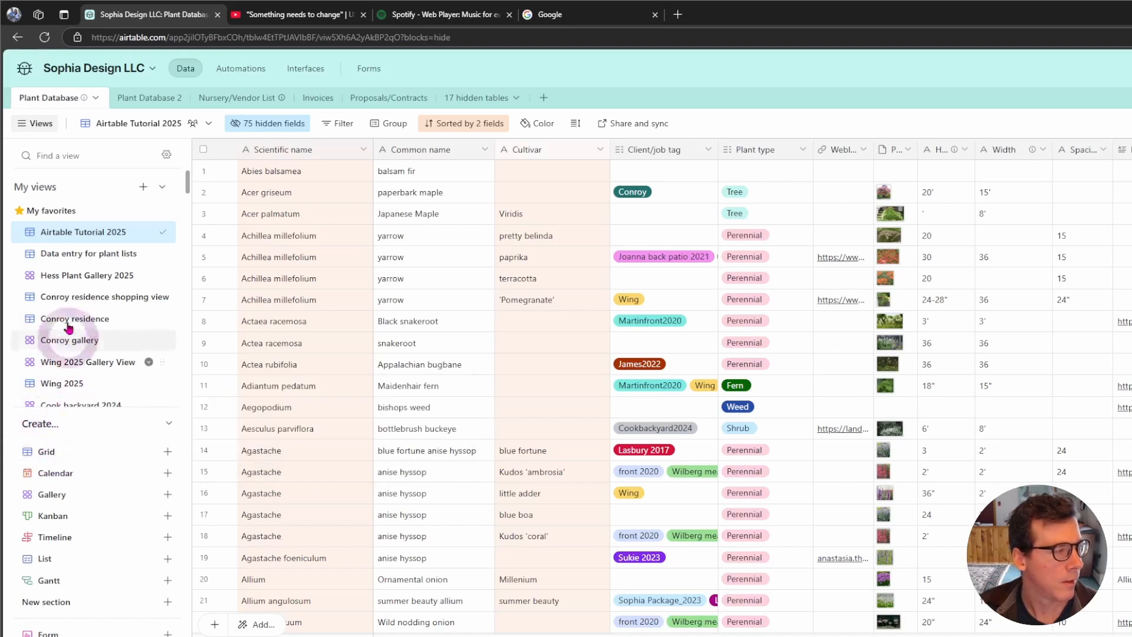
pyautogui.scroll(-2, 71, 331)
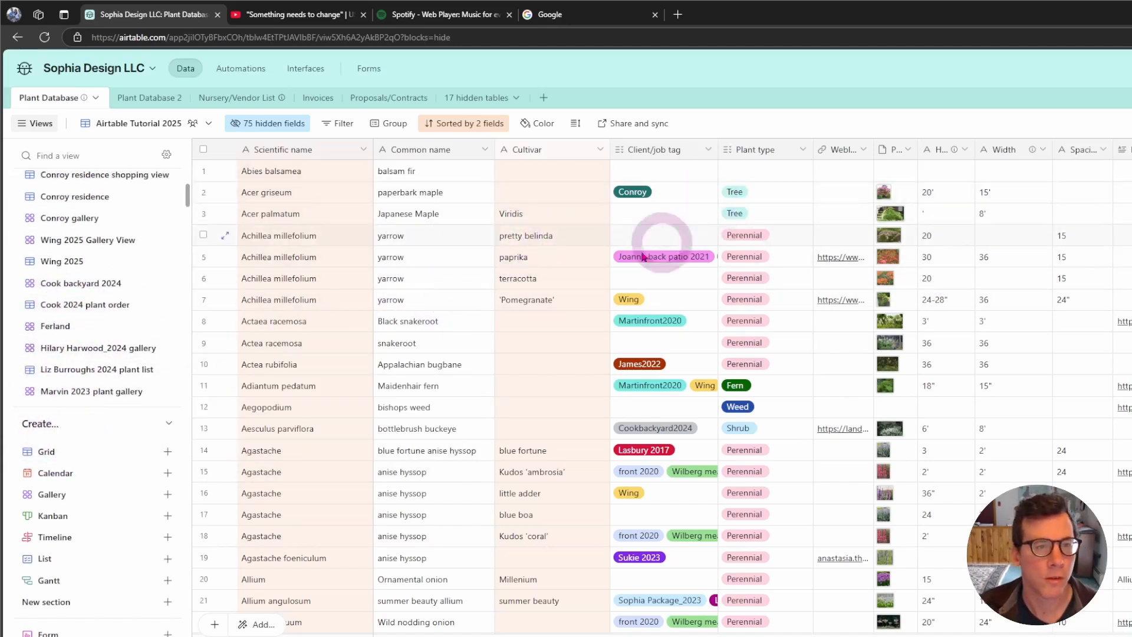
pyautogui.scroll(1, 85, 265)
pyautogui.scroll(4, 85, 266)
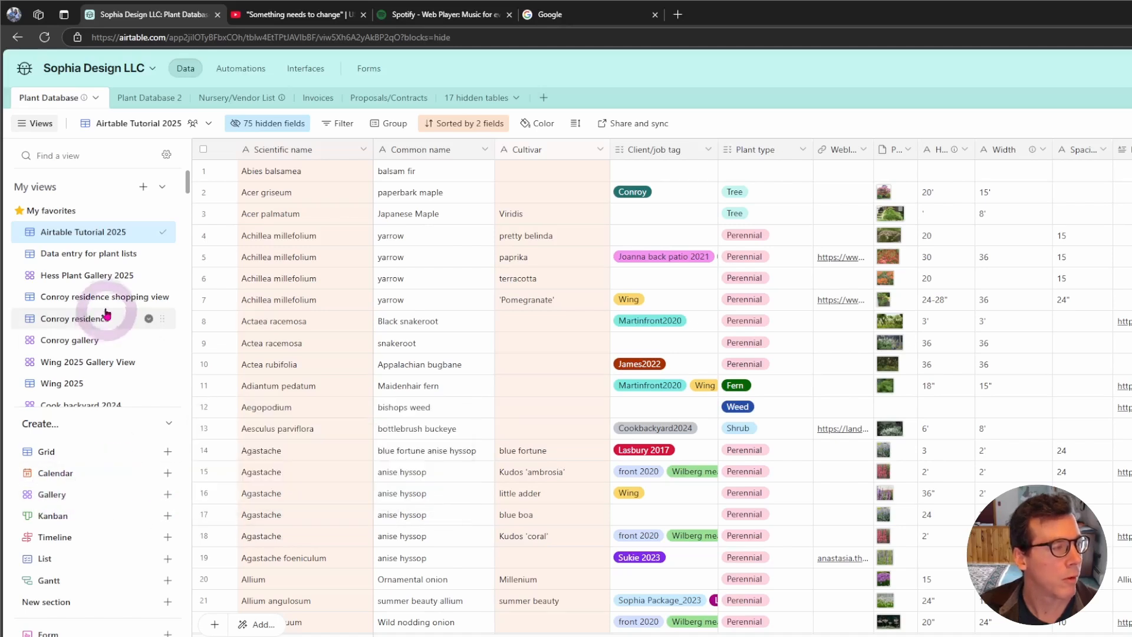
pyautogui.moveTo(96, 278)
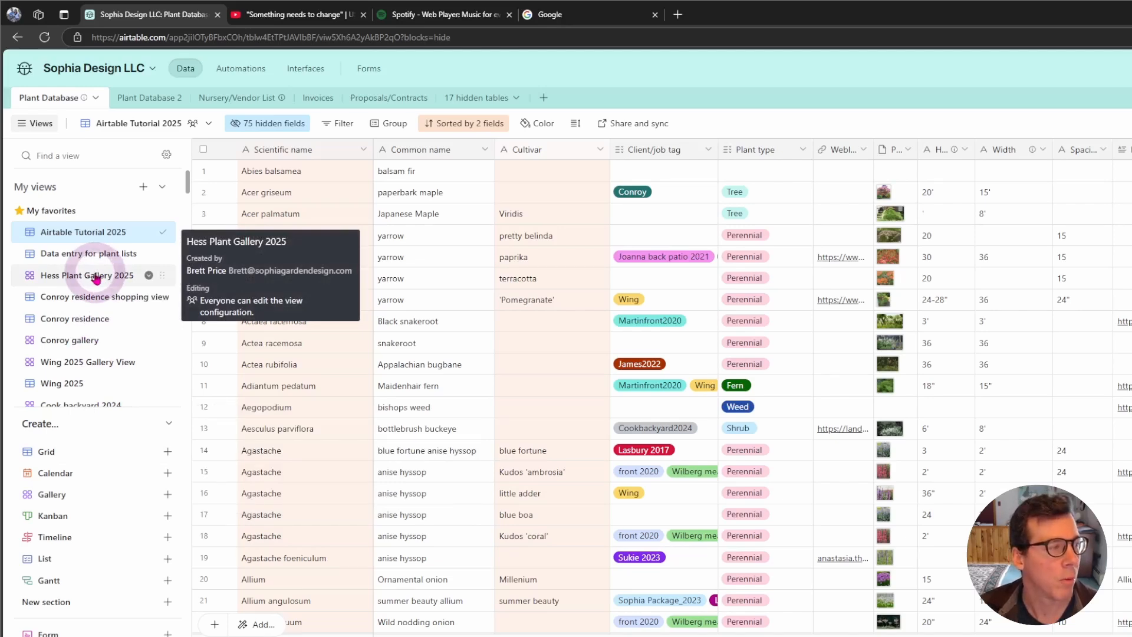
# - Open the client's 2025 plant gallery view from the favorites and show the Native field on its cards
pyautogui.click(96, 278)
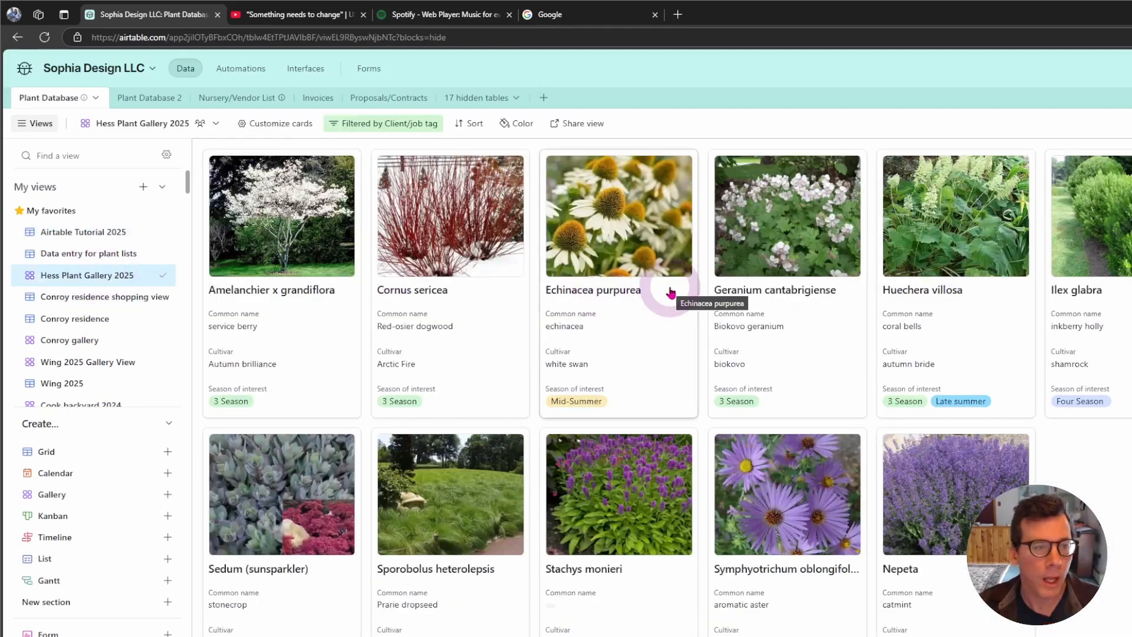
pyautogui.click(268, 125)
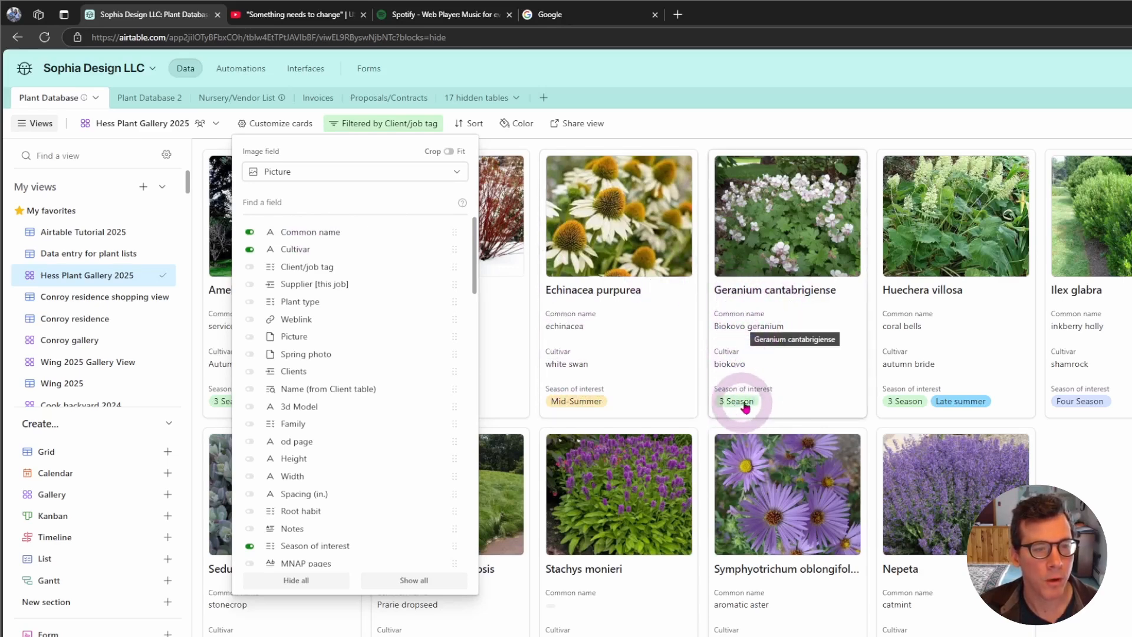
pyautogui.scroll(-3, 412, 329)
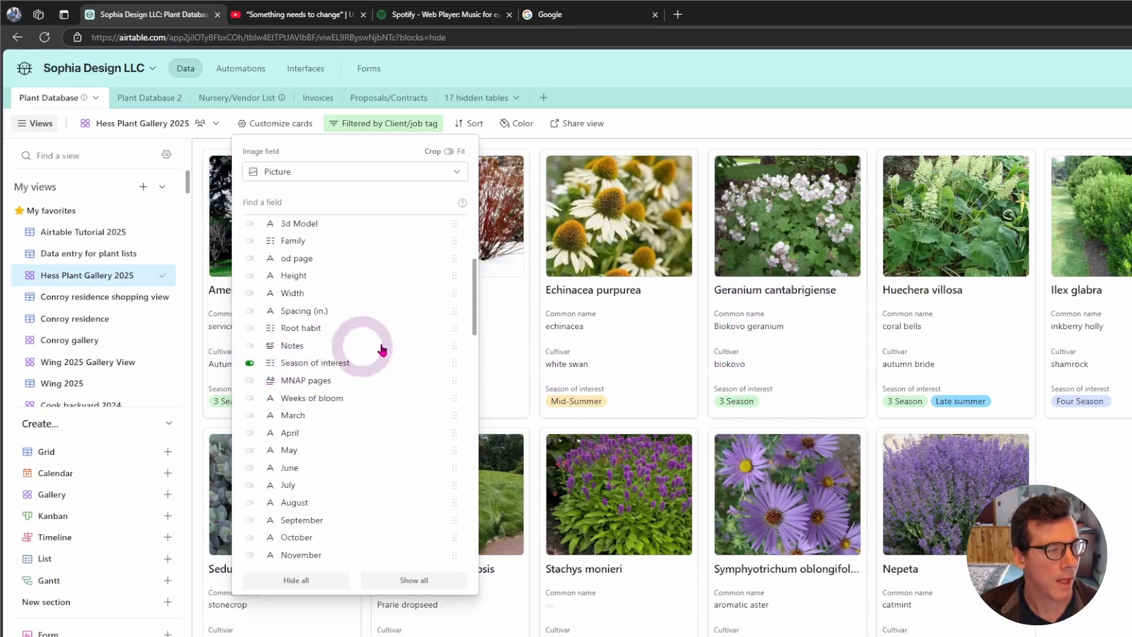
pyautogui.scroll(-1, 329, 471)
pyautogui.scroll(-1, 374, 417)
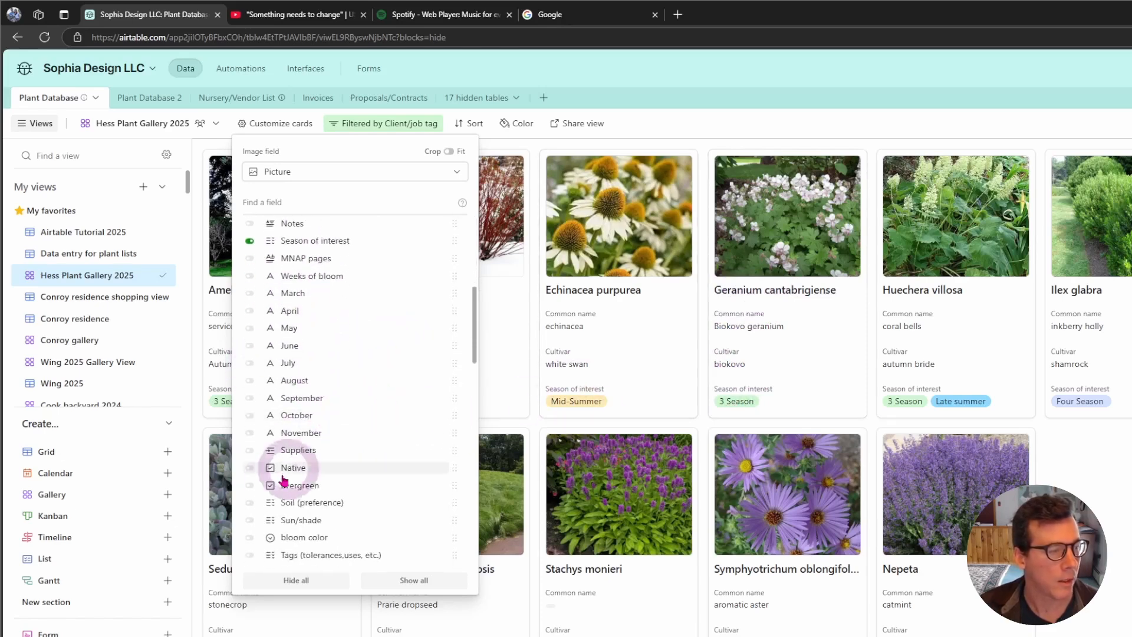
pyautogui.click(249, 468)
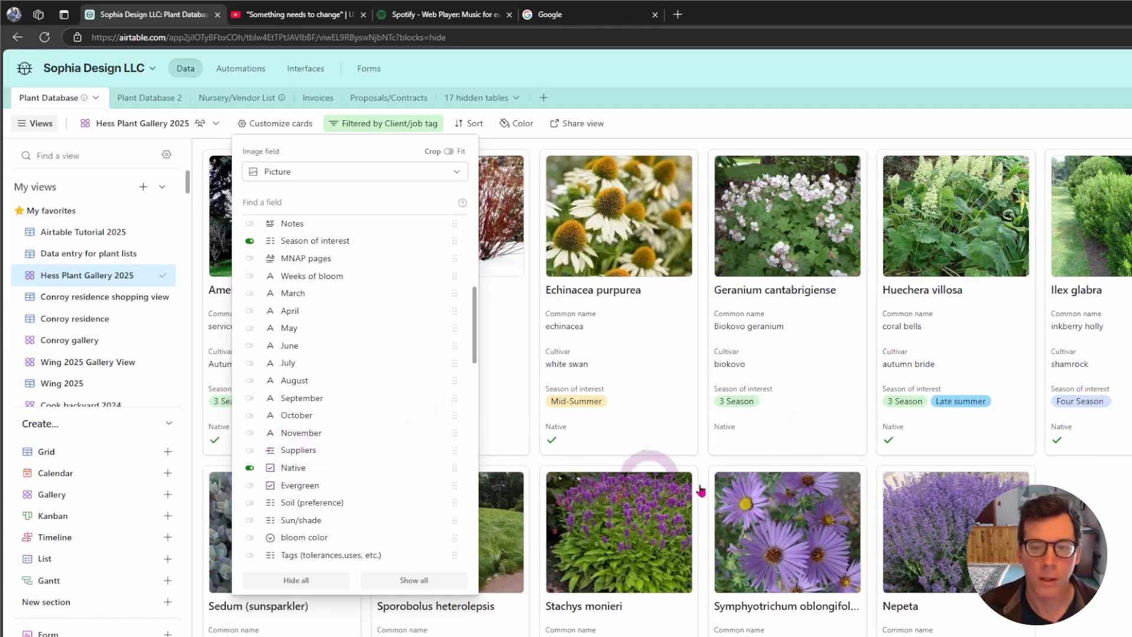
# - Hide the Native field from the gallery cards and return to the Airtable Tutorial 2025 view
pyautogui.click(248, 468)
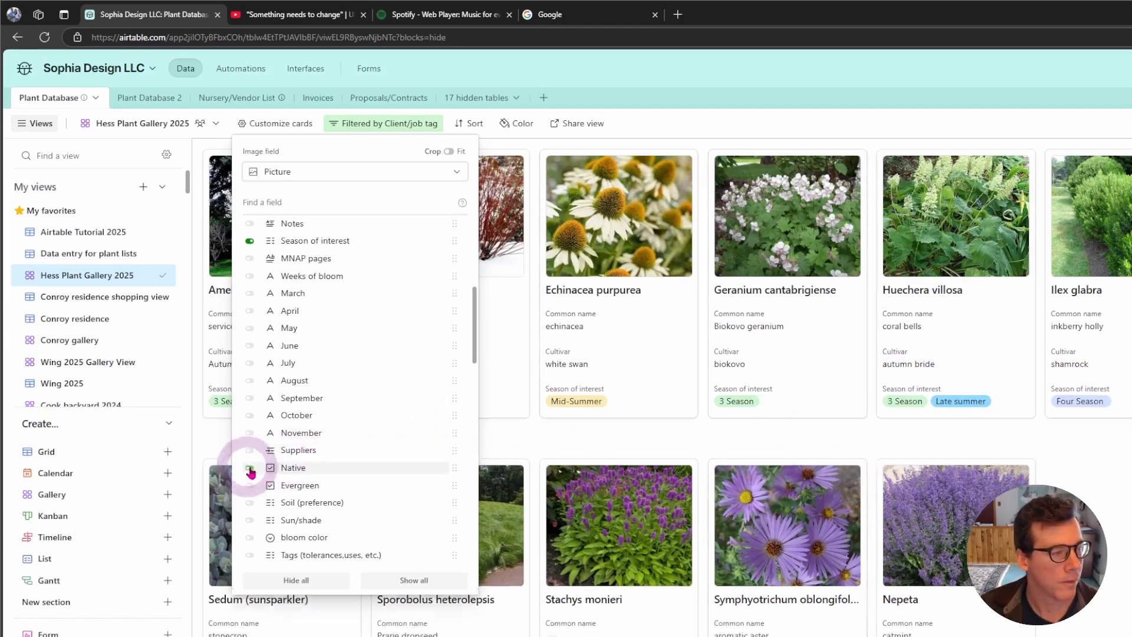
pyautogui.click(1127, 480)
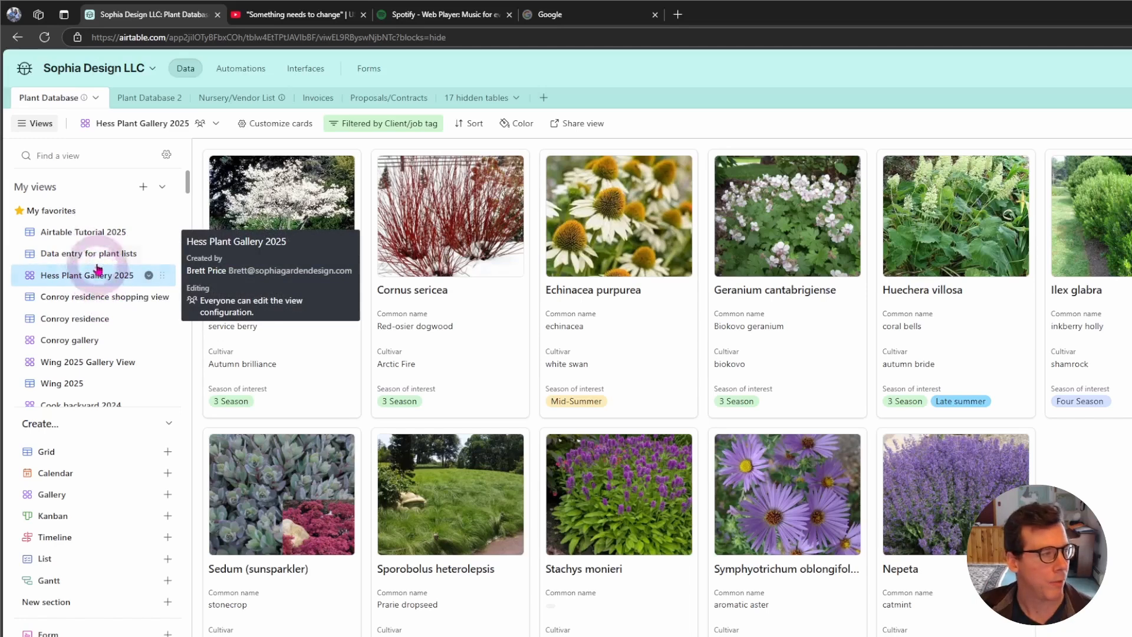
pyautogui.click(90, 233)
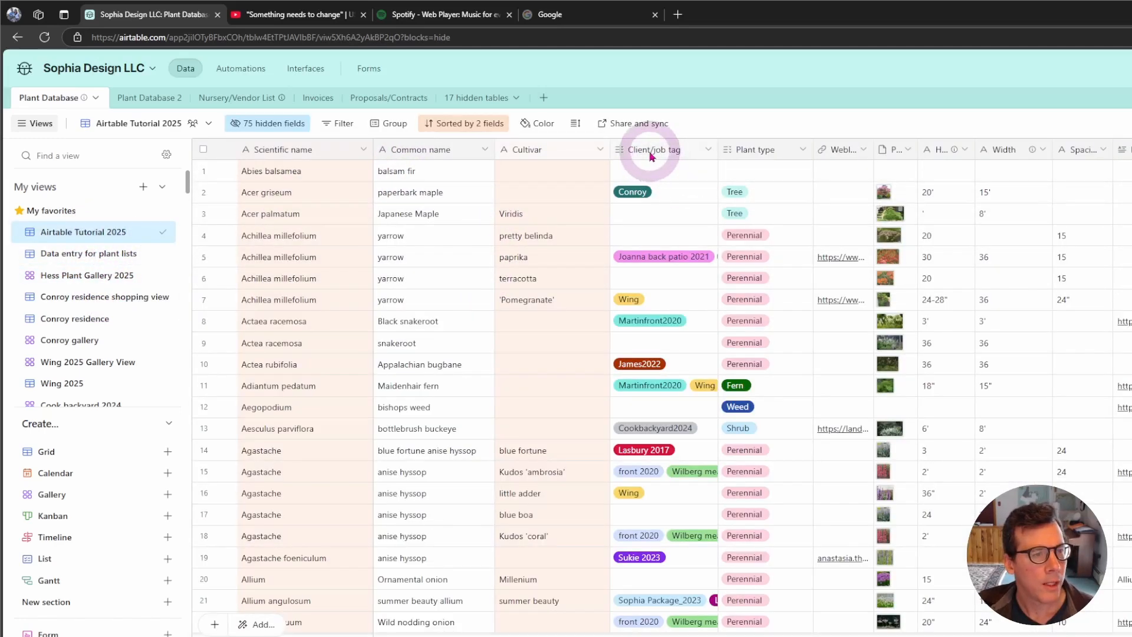
# - Begin inserting a field named Client Job directly after the Cultivar field in Plant Database 2
pyautogui.click(156, 98)
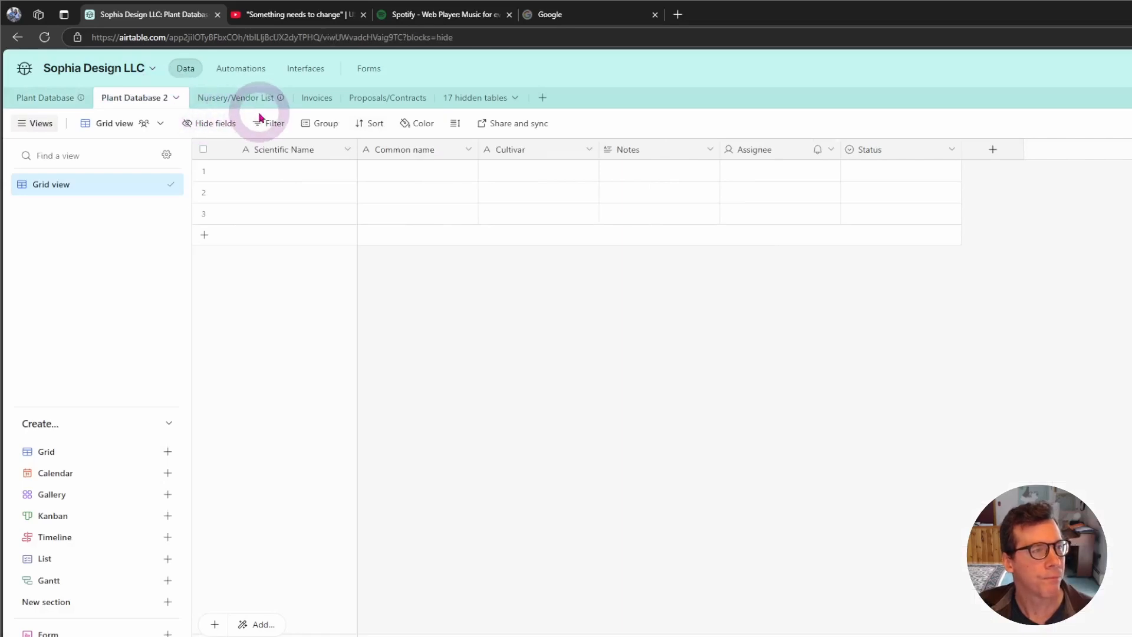
pyautogui.rightClick(543, 150)
pyautogui.click(602, 260)
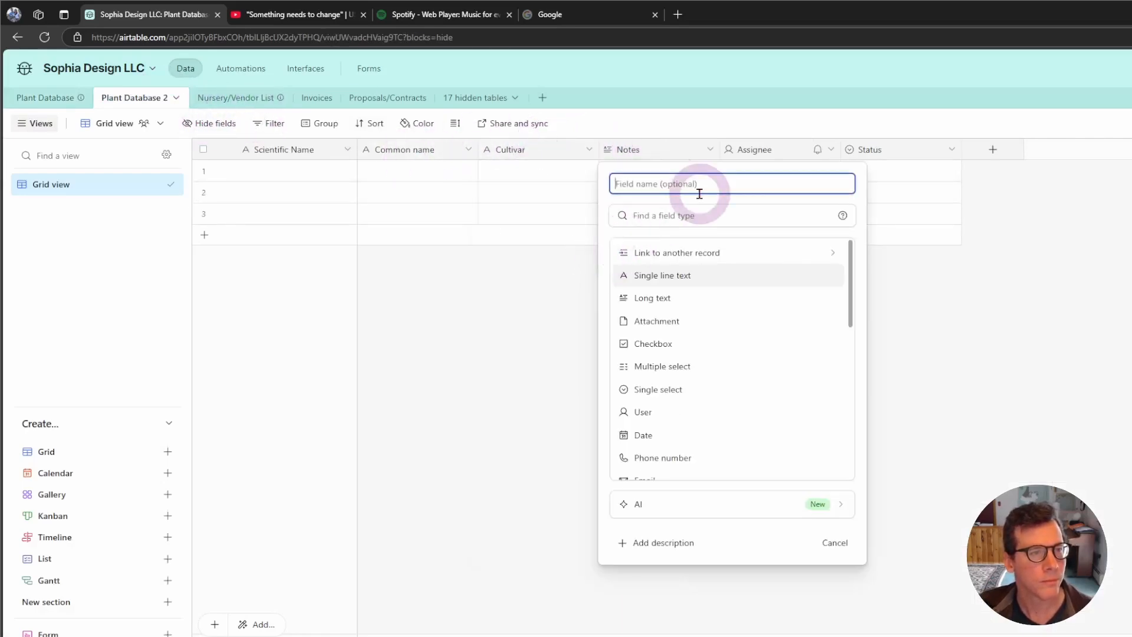
pyautogui.write('Clienty')
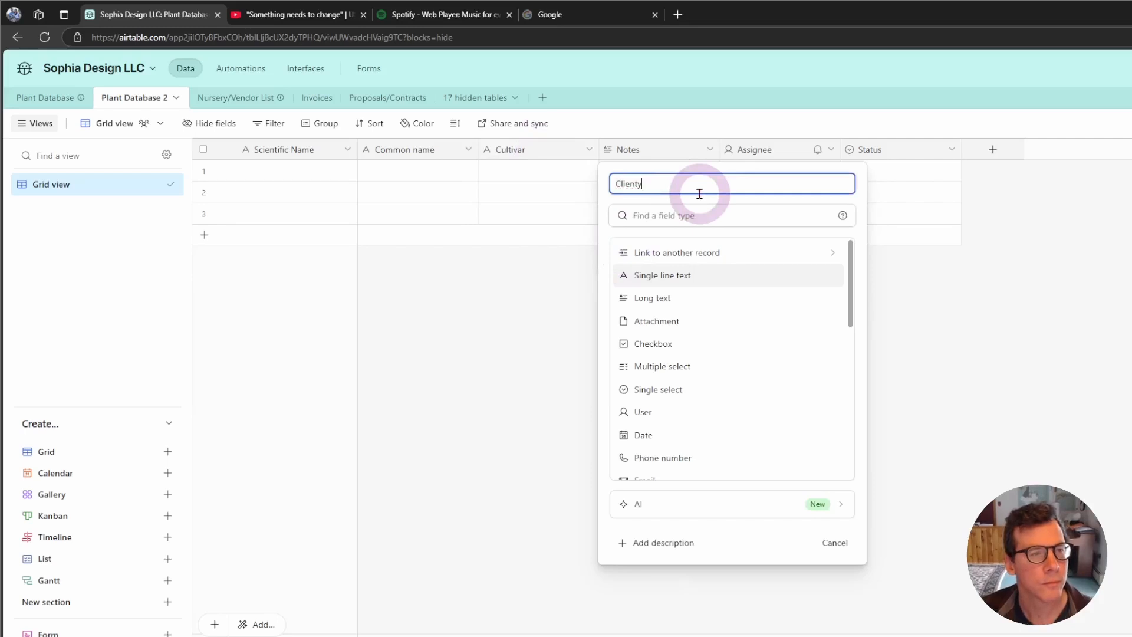
pyautogui.press('BackSpace')
pyautogui.write('Job')
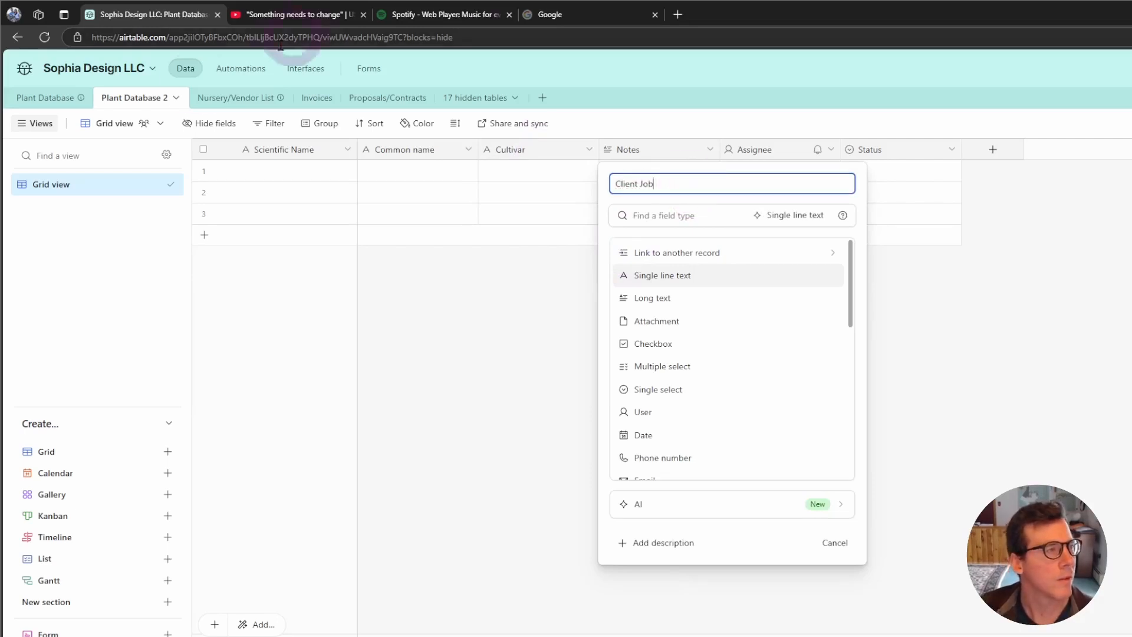
# - Keep the new field's draft, change its name to Client/Job Tag and make it a Multiple select field
pyautogui.click(48, 97)
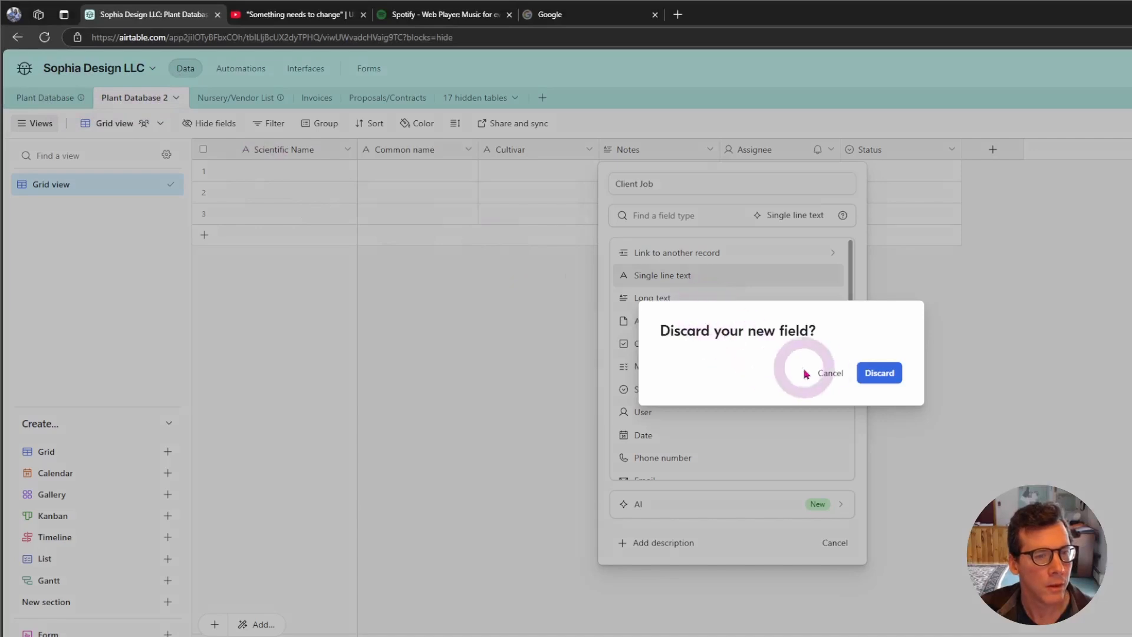
pyautogui.click(825, 373)
pyautogui.click(669, 188)
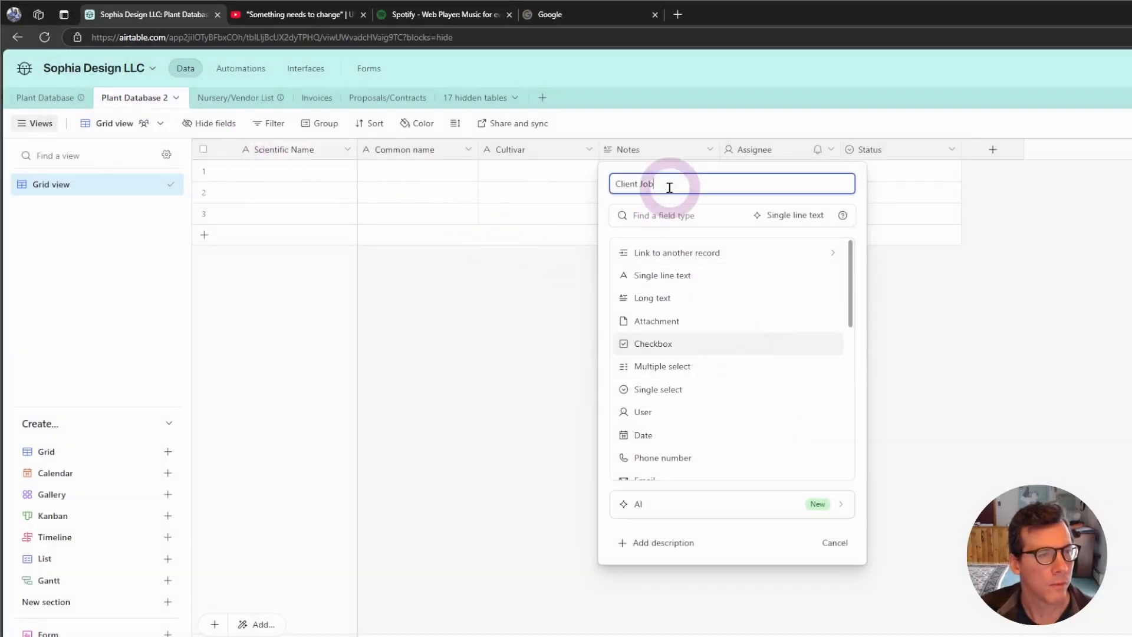
pyautogui.press('BackSpace')
pyautogui.press('BackSpace')
pyautogui.press('BackSpace')
pyautogui.press('BackSpace')
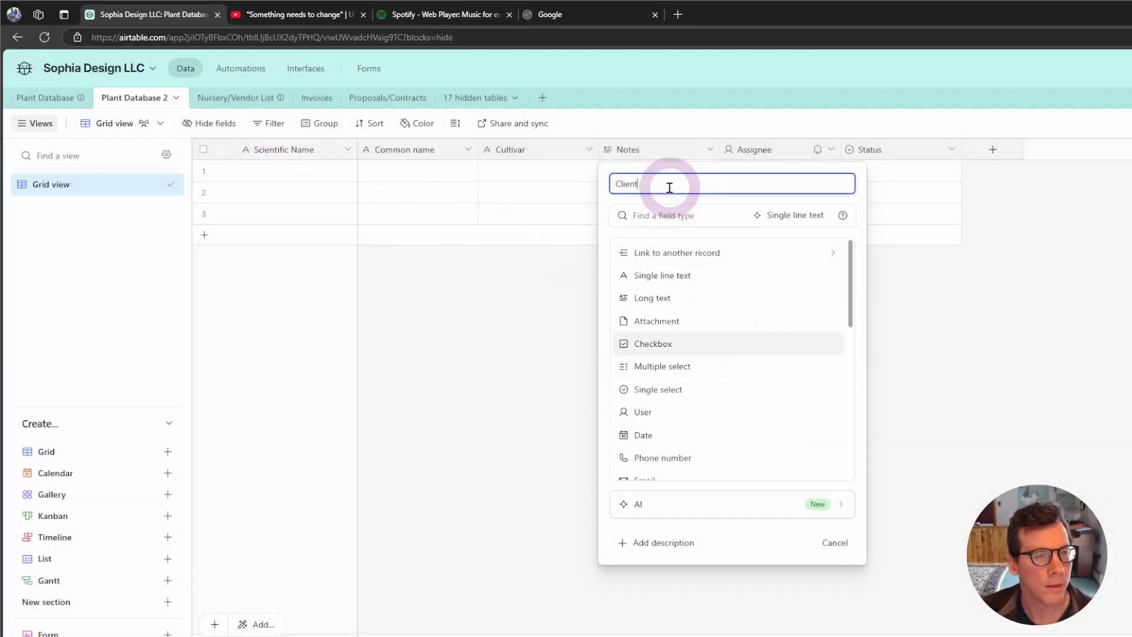
pyautogui.write('/Job Tag')
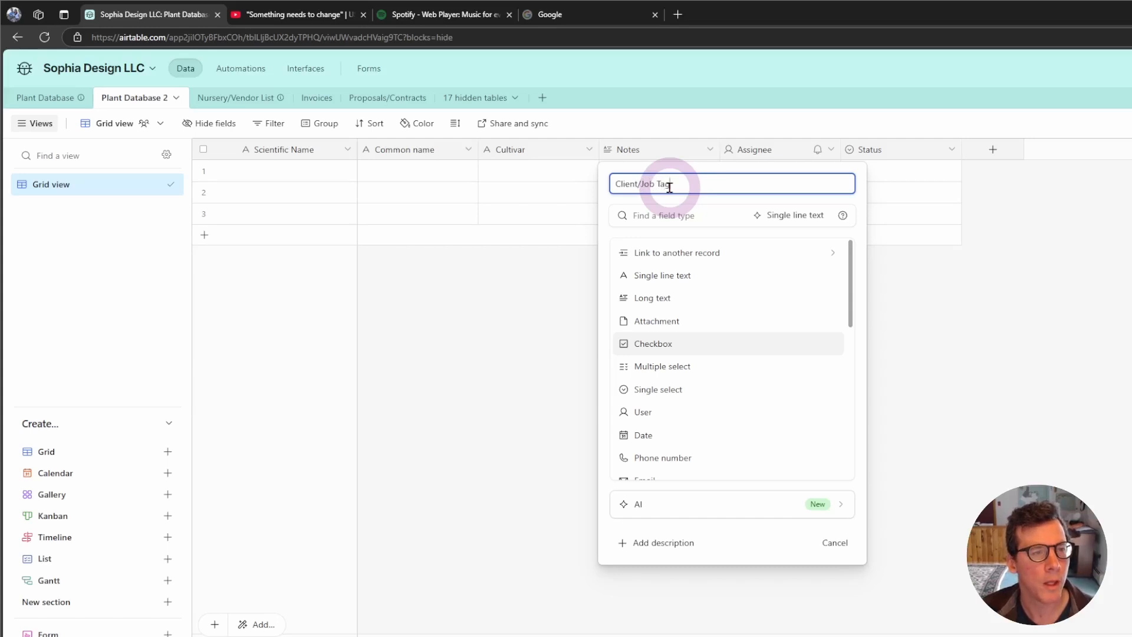
pyautogui.click(678, 366)
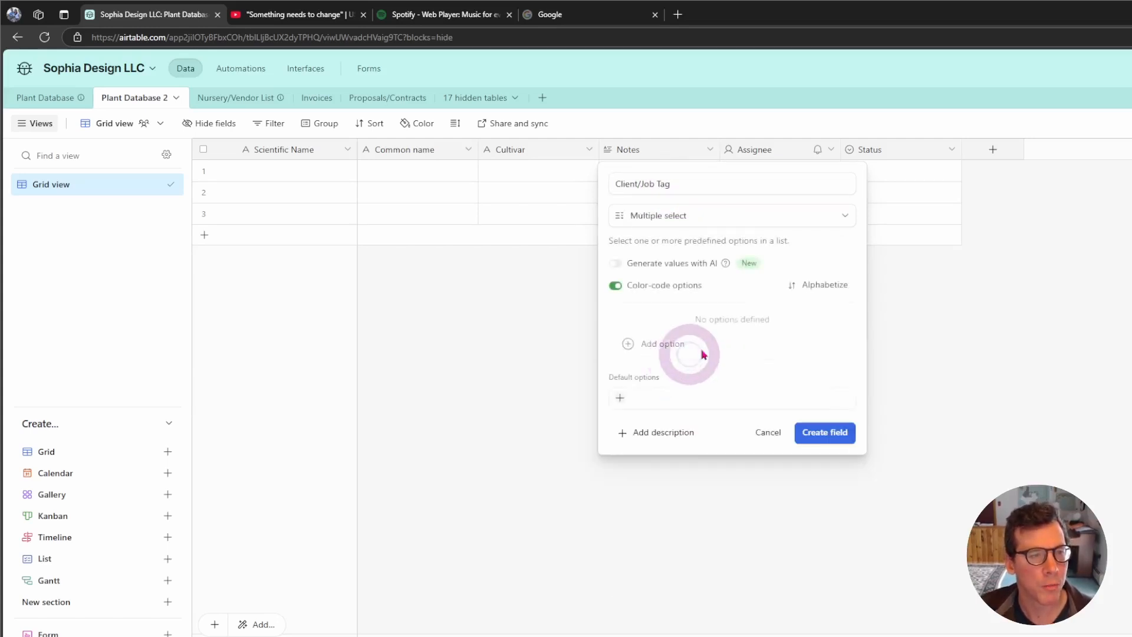
# - Add two client surnames as options of the Client/Job Tag field and create the field
pyautogui.click(625, 344)
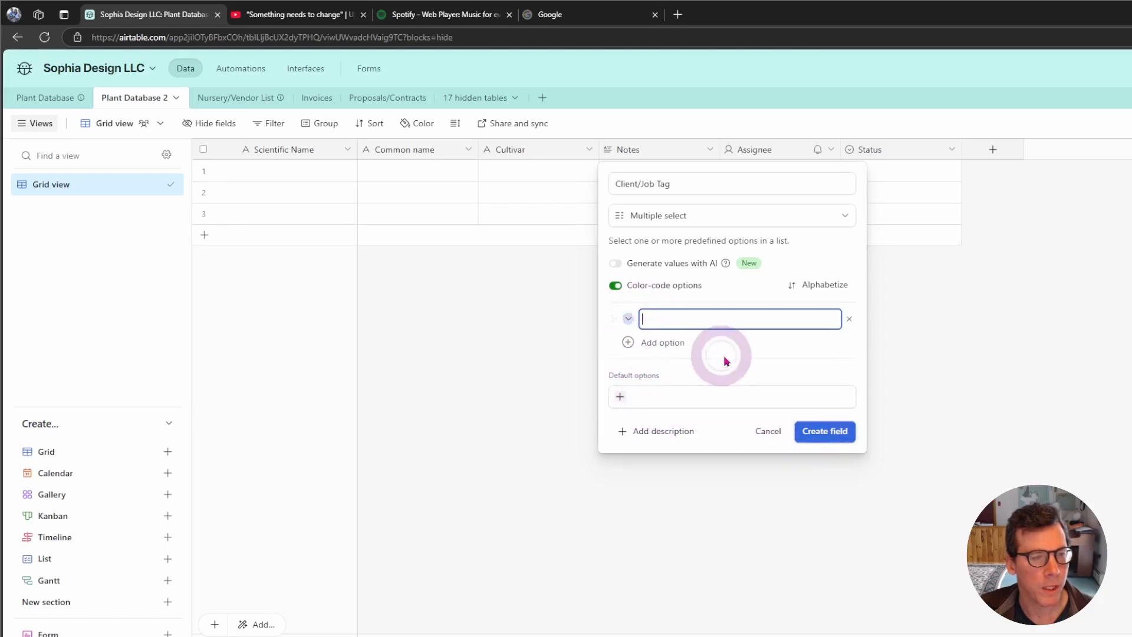
pyautogui.write('Williams')
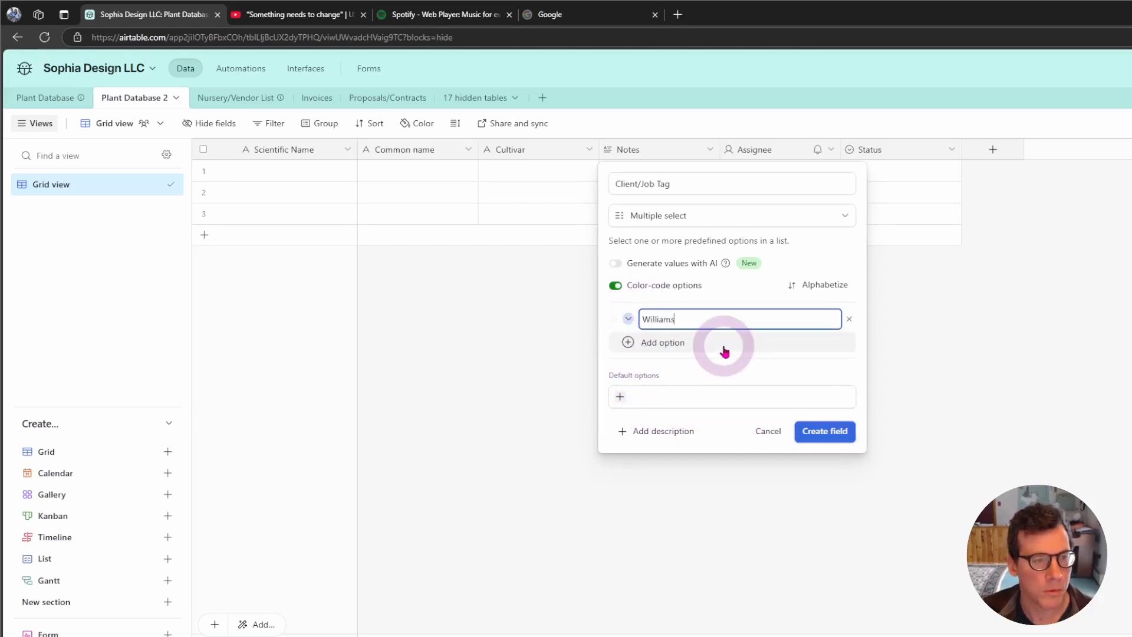
pyautogui.press('Return')
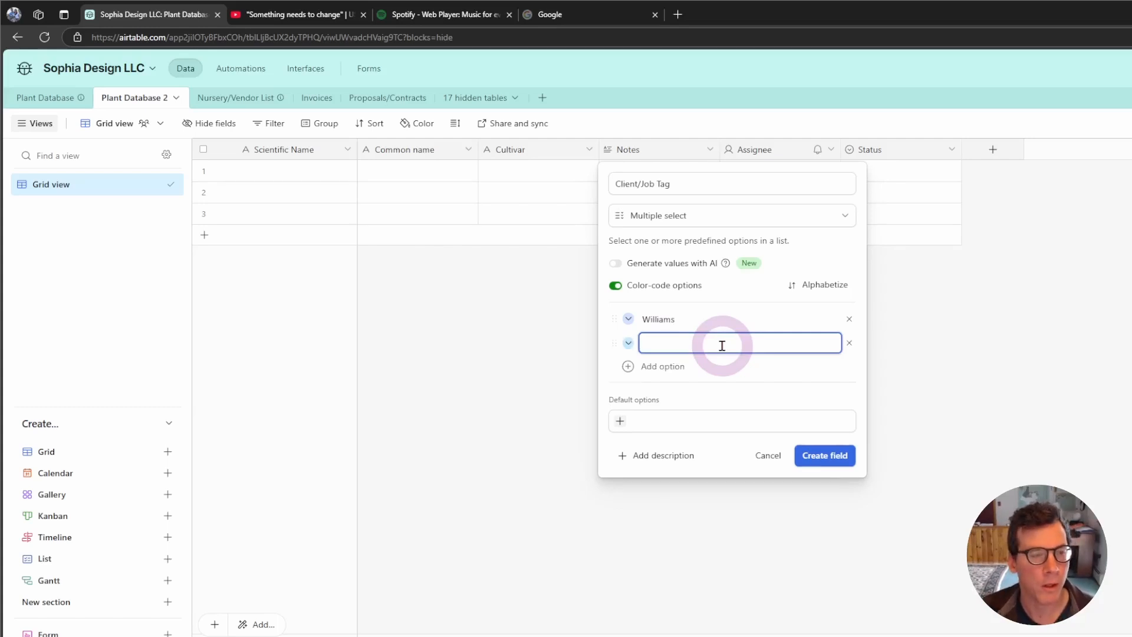
pyautogui.write('Price')
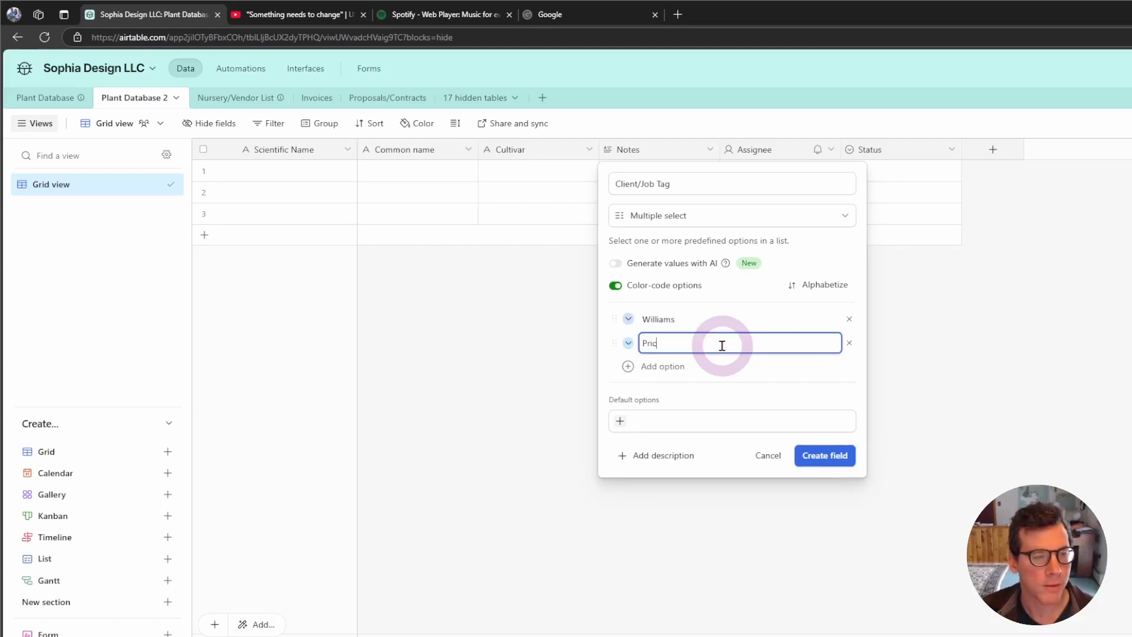
pyautogui.press('Return')
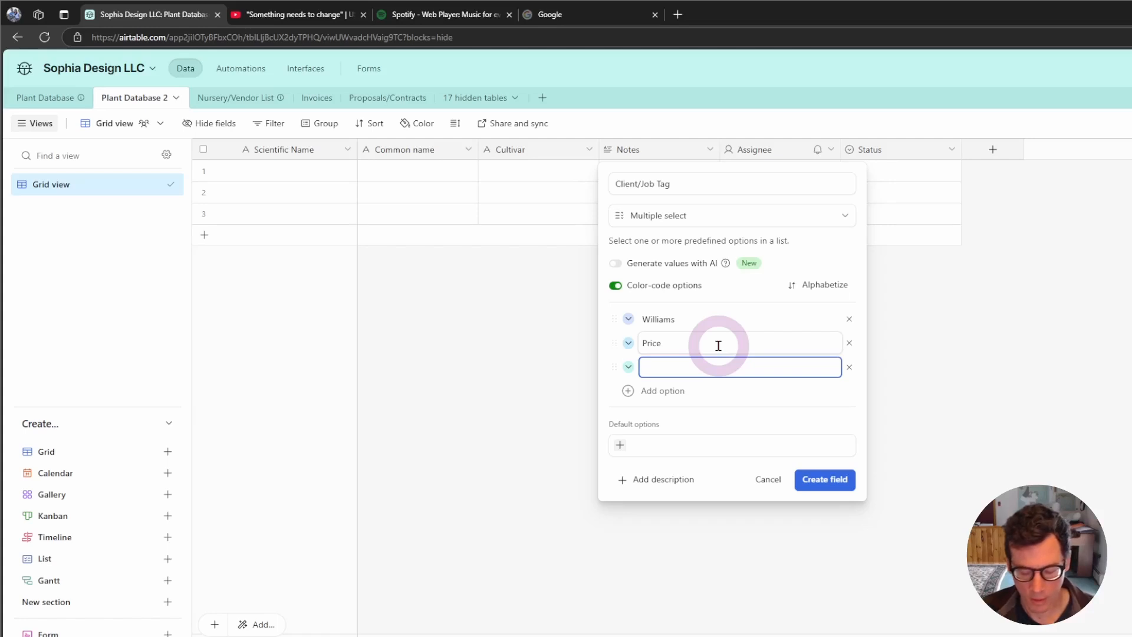
pyautogui.click(825, 479)
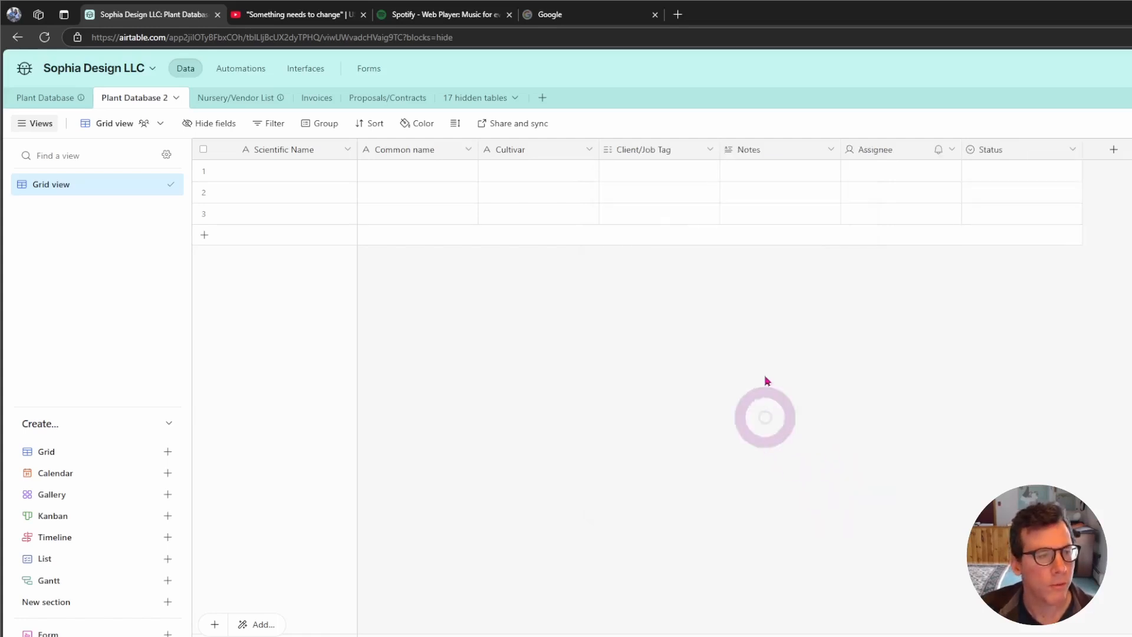
# - Search the Client/Job Tag options in the second record by a partial client surname, then clear the search and close the list
pyautogui.click(660, 196)
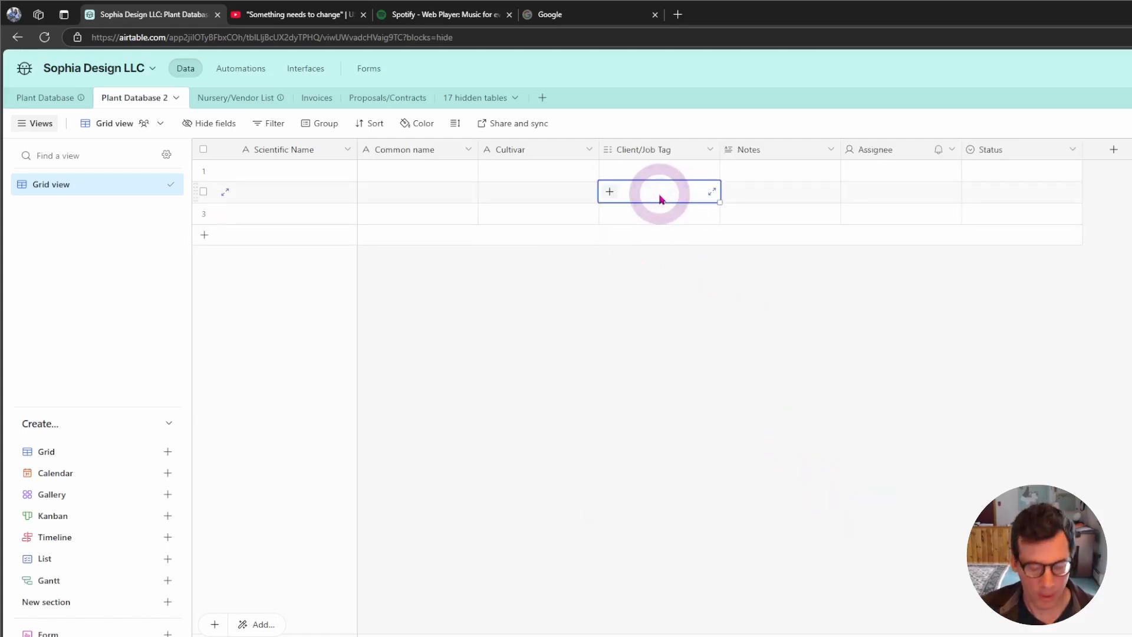
pyautogui.write('will')
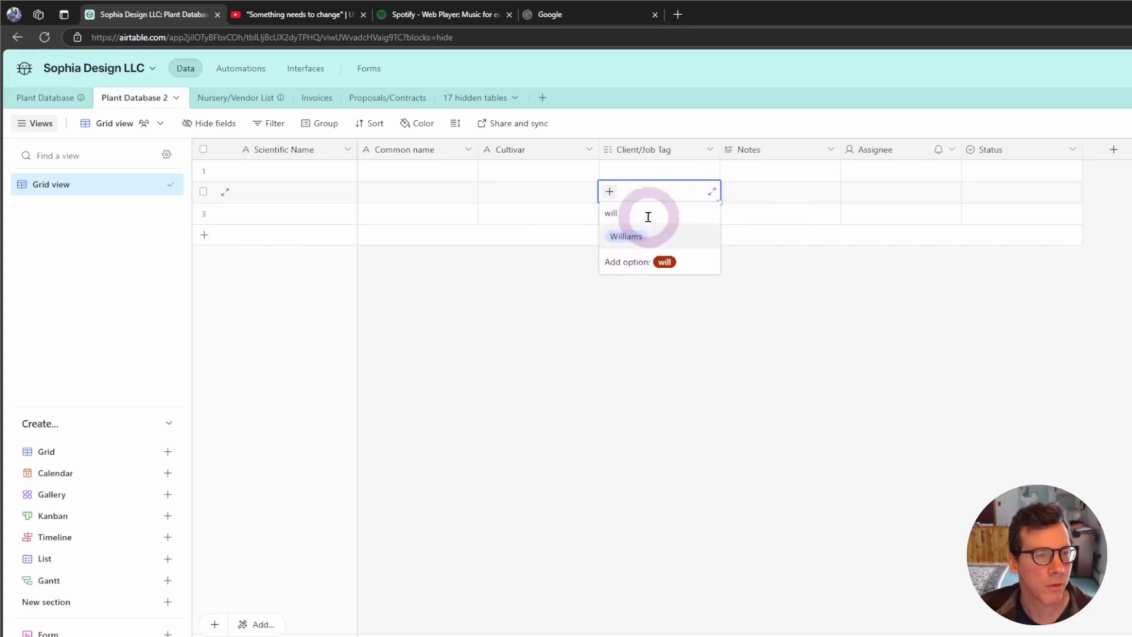
pyautogui.press('BackSpace')
pyautogui.press('BackSpace')
pyautogui.press('BackSpace')
pyautogui.press('BackSpace')
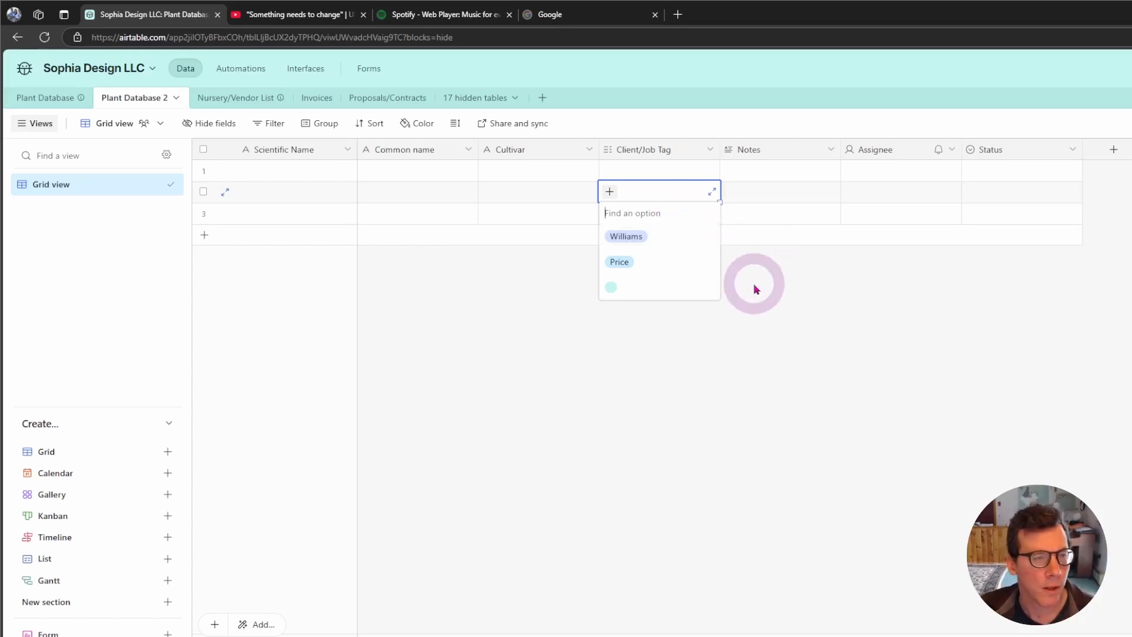
pyautogui.click(785, 317)
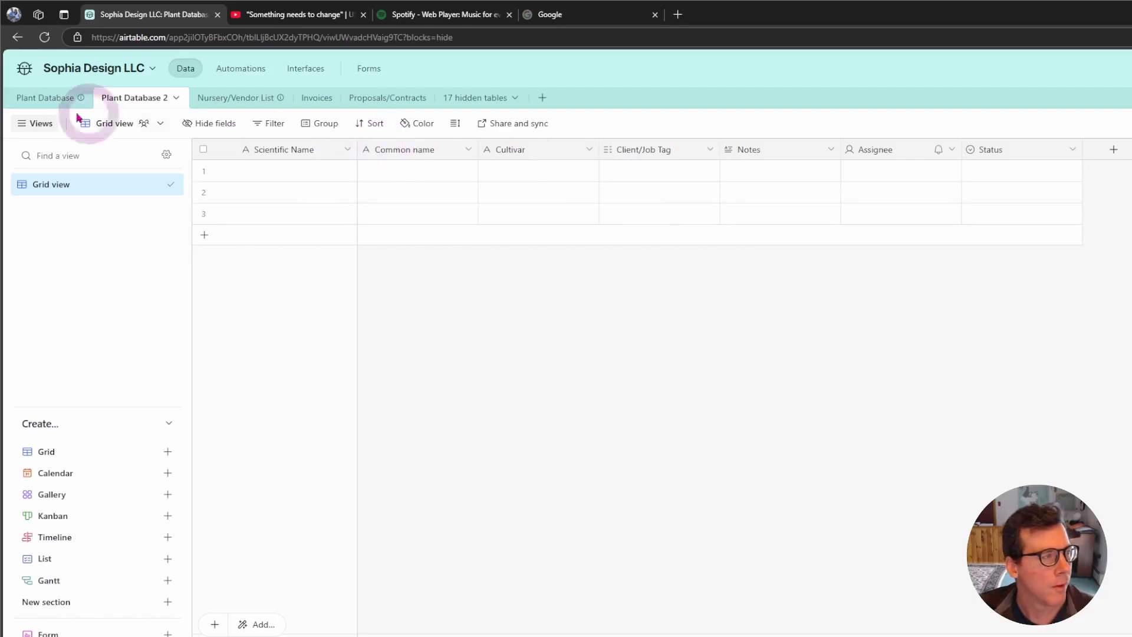
# - Compare with the original Plant Database table and examine its Client/job tag and Plant type columns
pyautogui.click(47, 100)
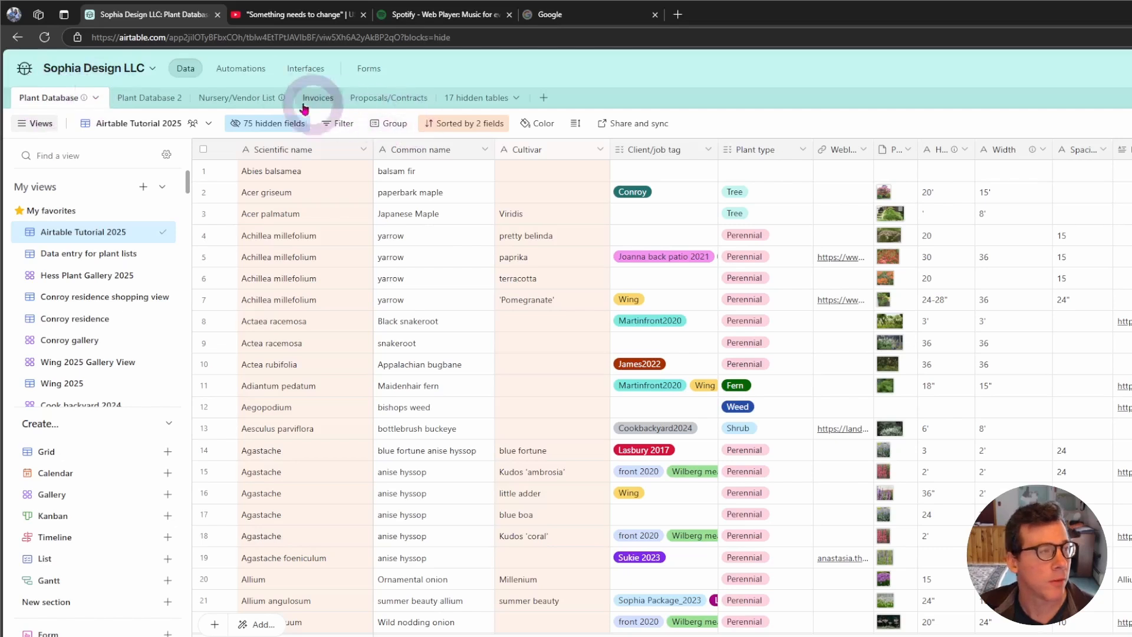
pyautogui.click(152, 102)
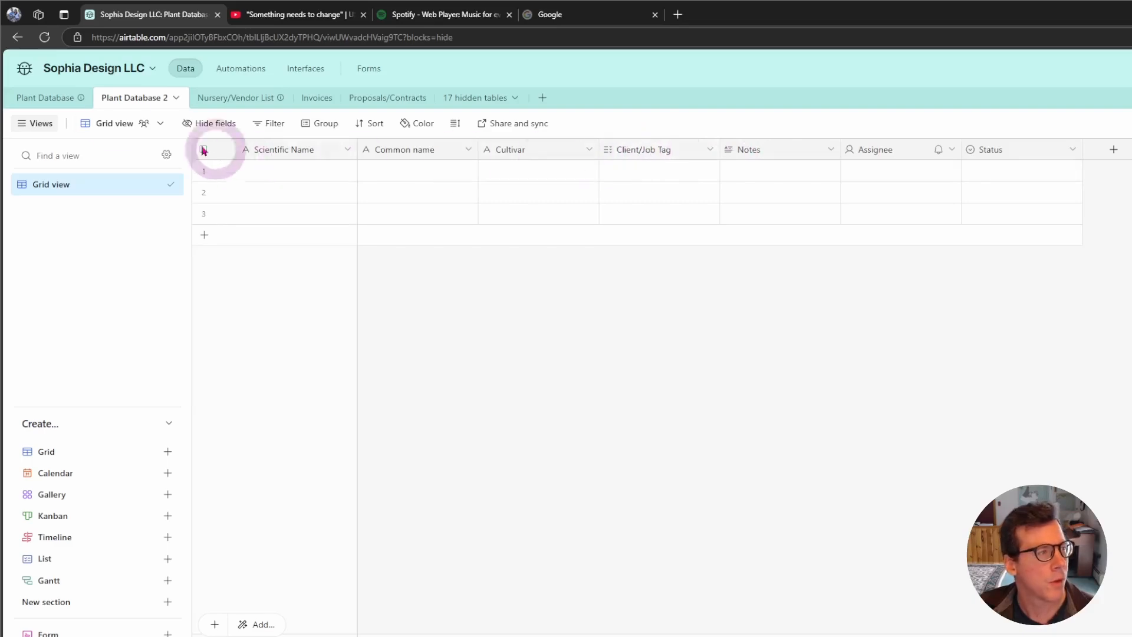
pyautogui.click(59, 97)
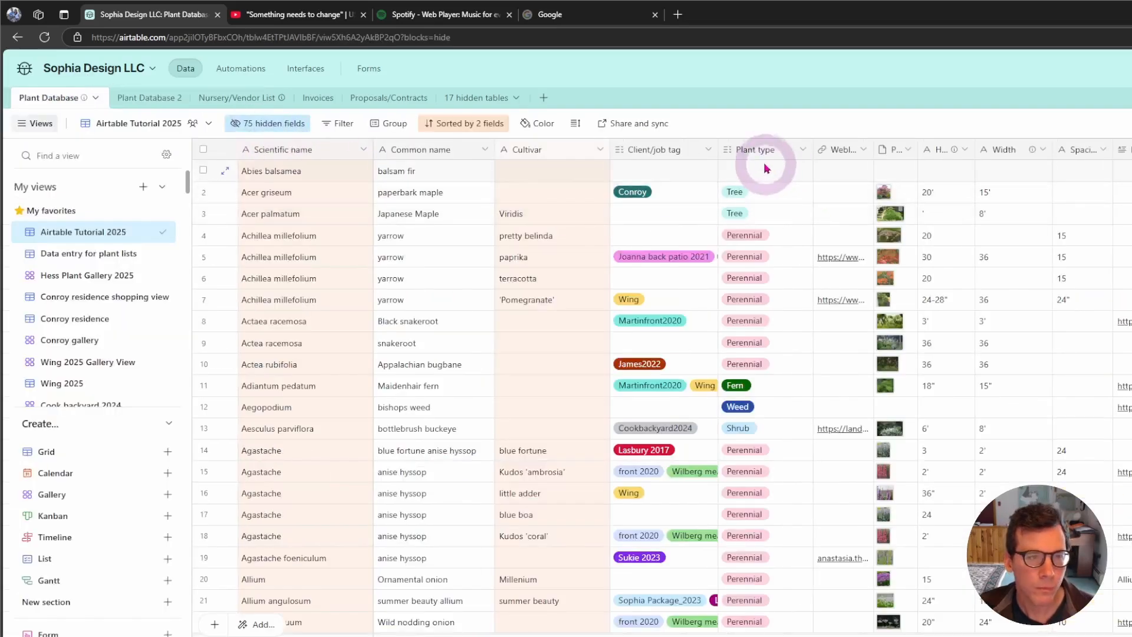
pyautogui.scroll(-1, 761, 301)
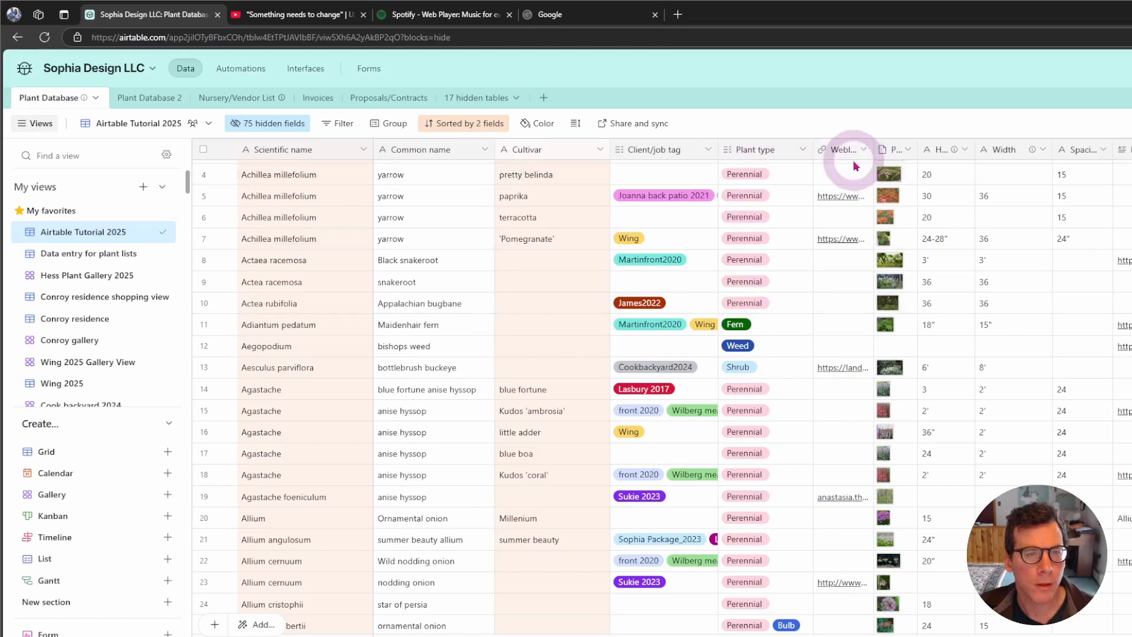
pyautogui.scroll(1, 846, 234)
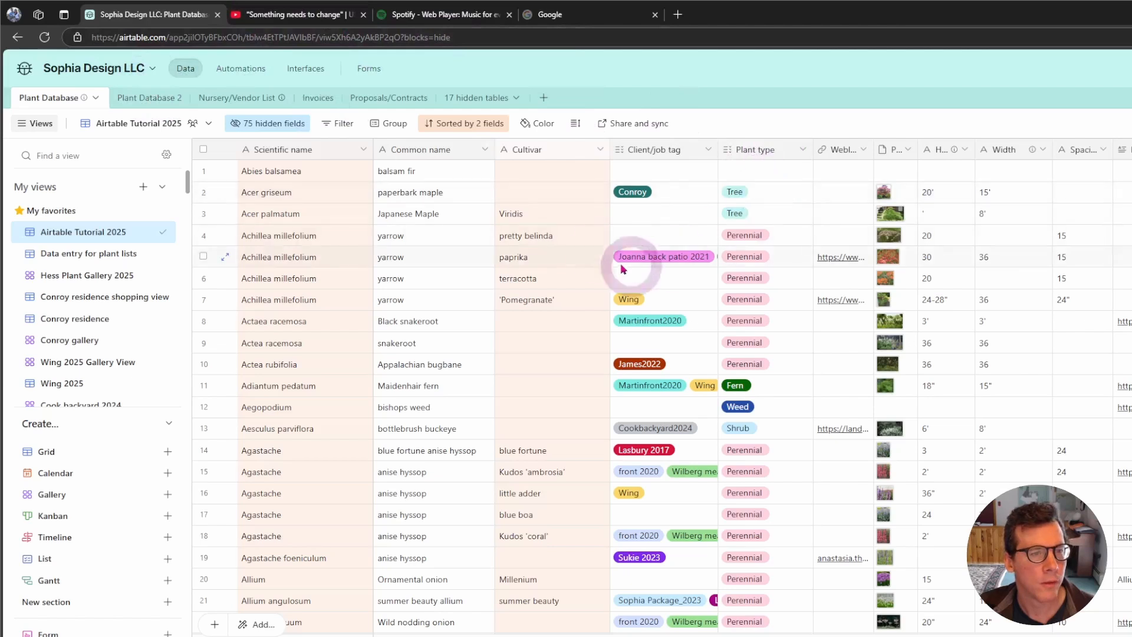
# - In Plant Database 2, insert a field named Plant Type after Client/Job Tag and make it a Multiple select field
pyautogui.click(152, 101)
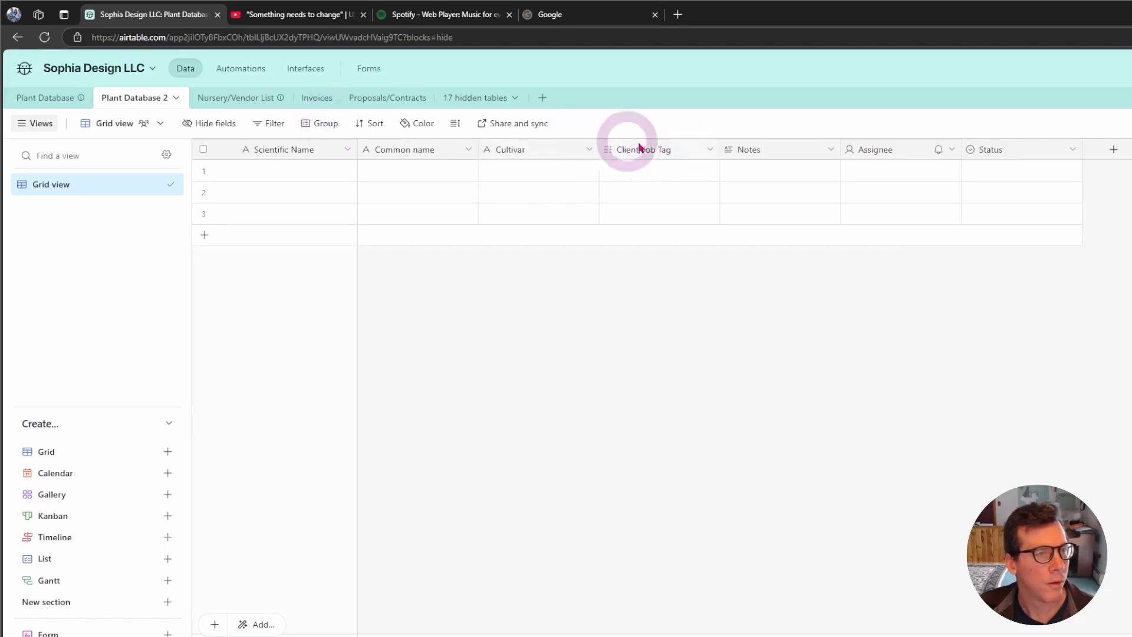
pyautogui.rightClick(677, 151)
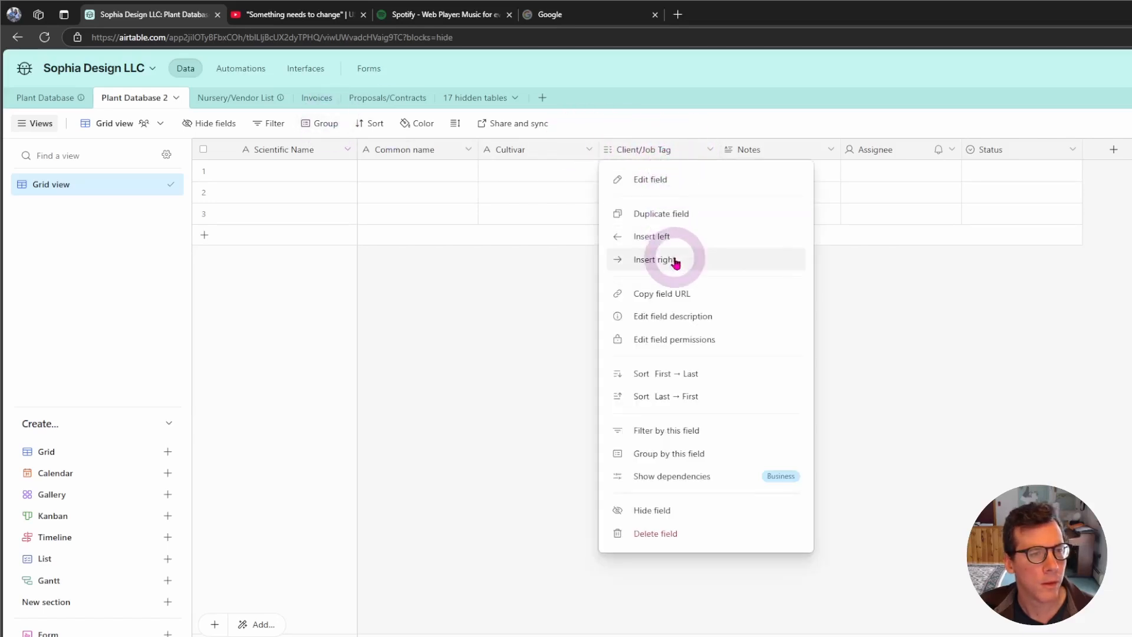
pyautogui.click(649, 152)
pyautogui.rightClick(651, 152)
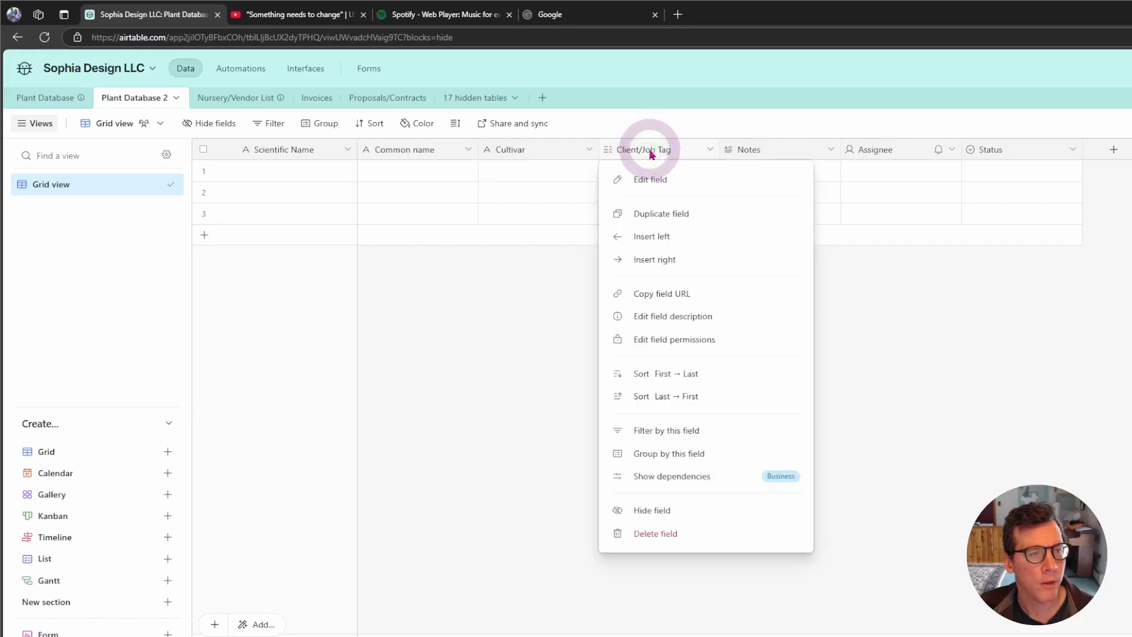
pyautogui.click(656, 260)
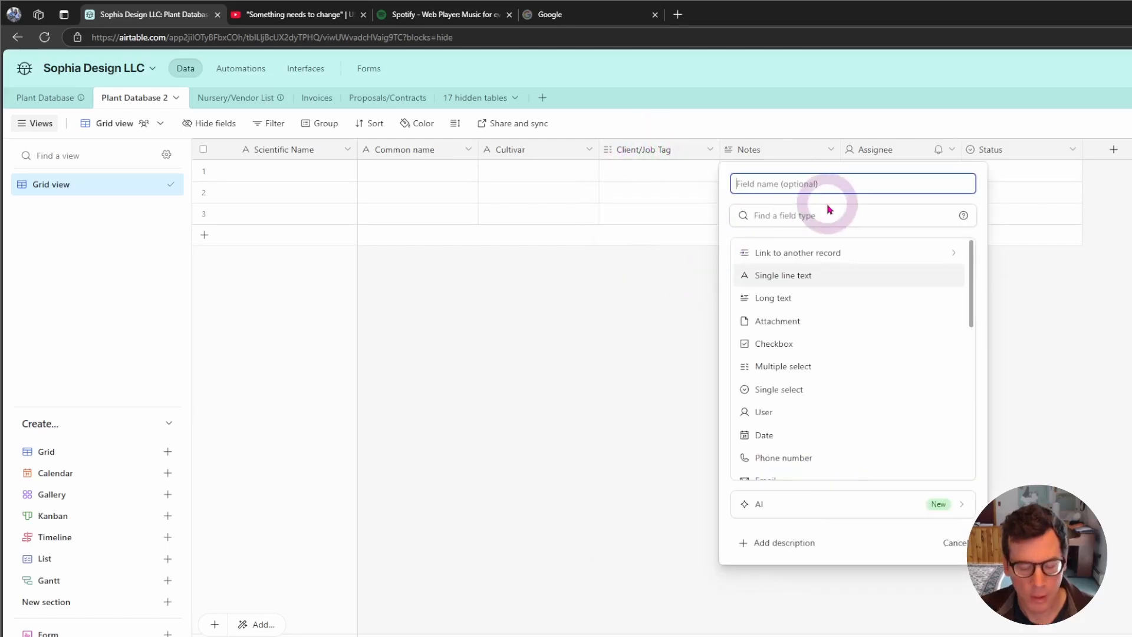
pyautogui.write('Plant Typ')
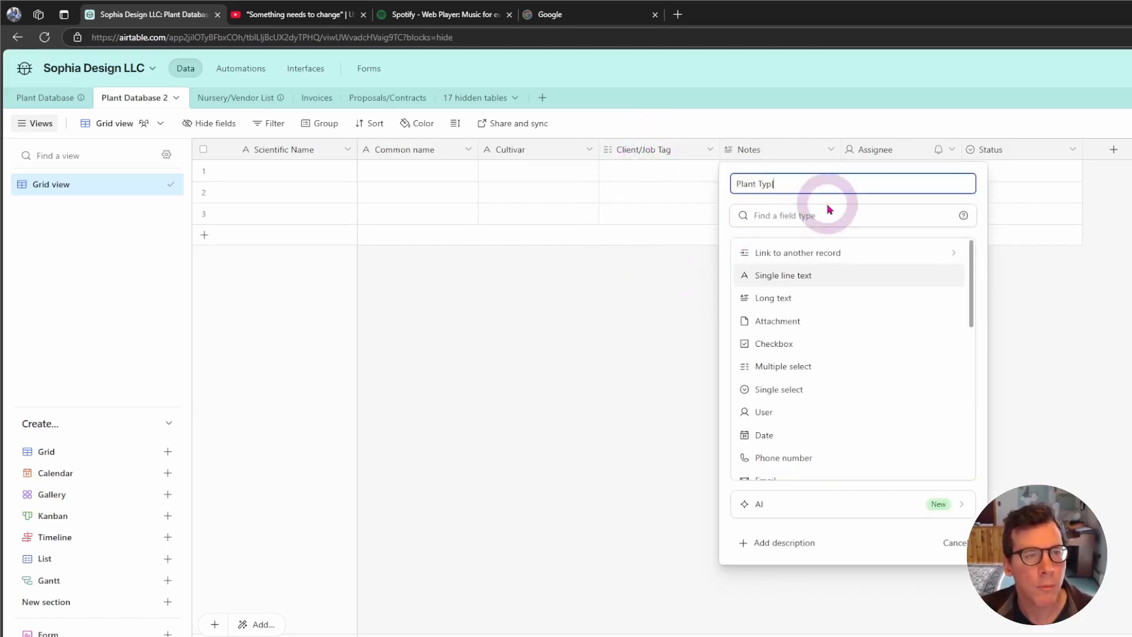
pyautogui.write('e')
pyautogui.click(824, 366)
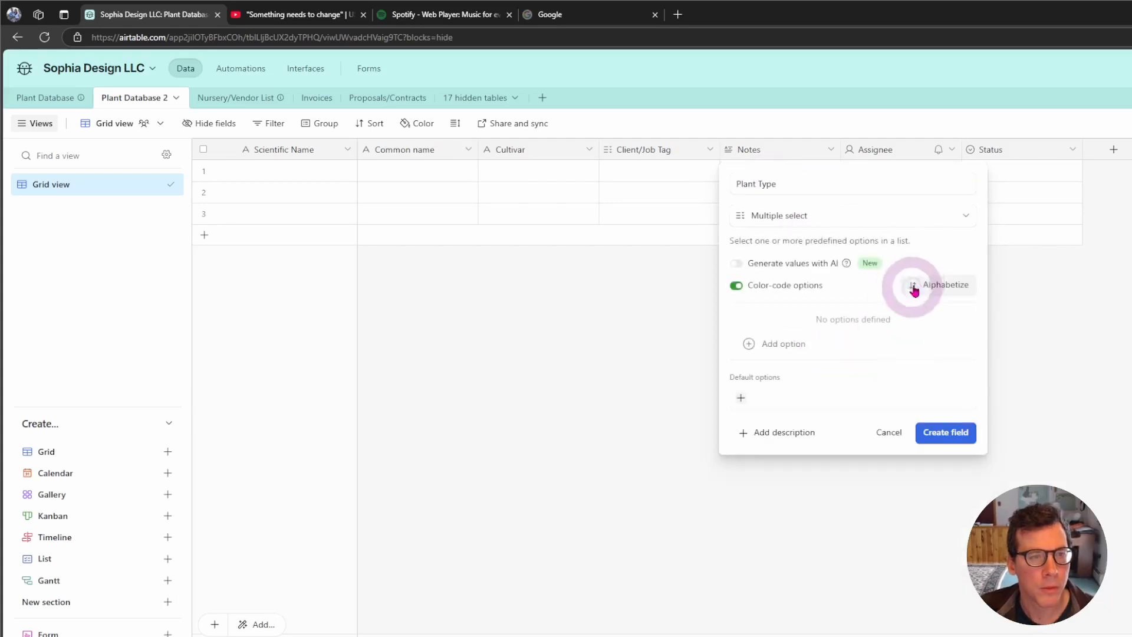
# - Add Shrub, Tree and Perennial as options of the Plant Type field and create the field
pyautogui.click(741, 397)
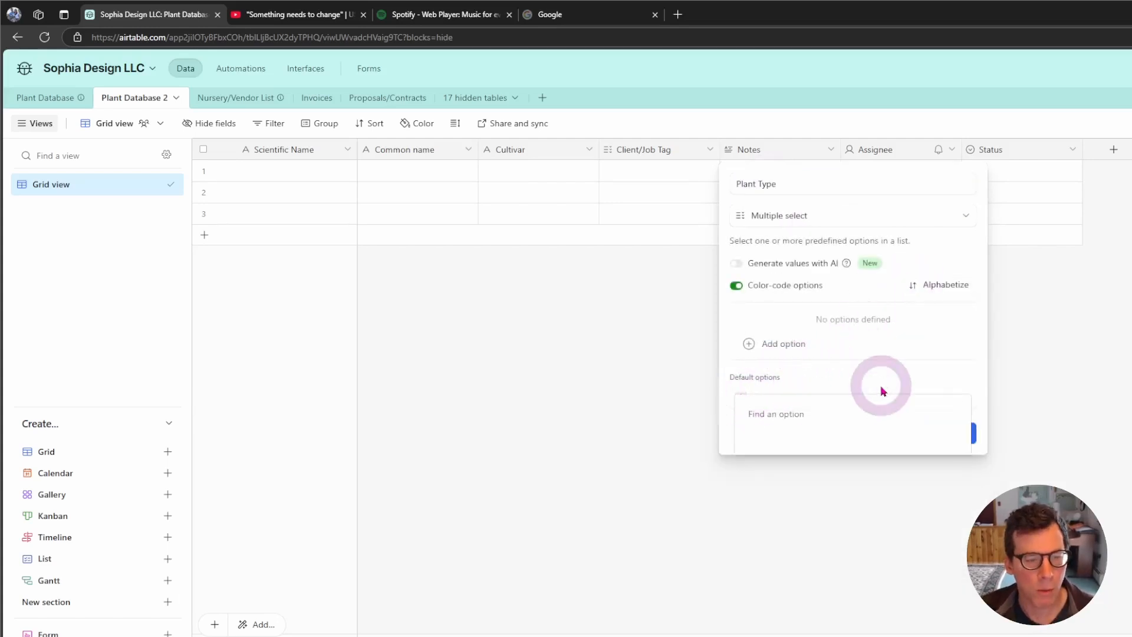
pyautogui.write('Shrub')
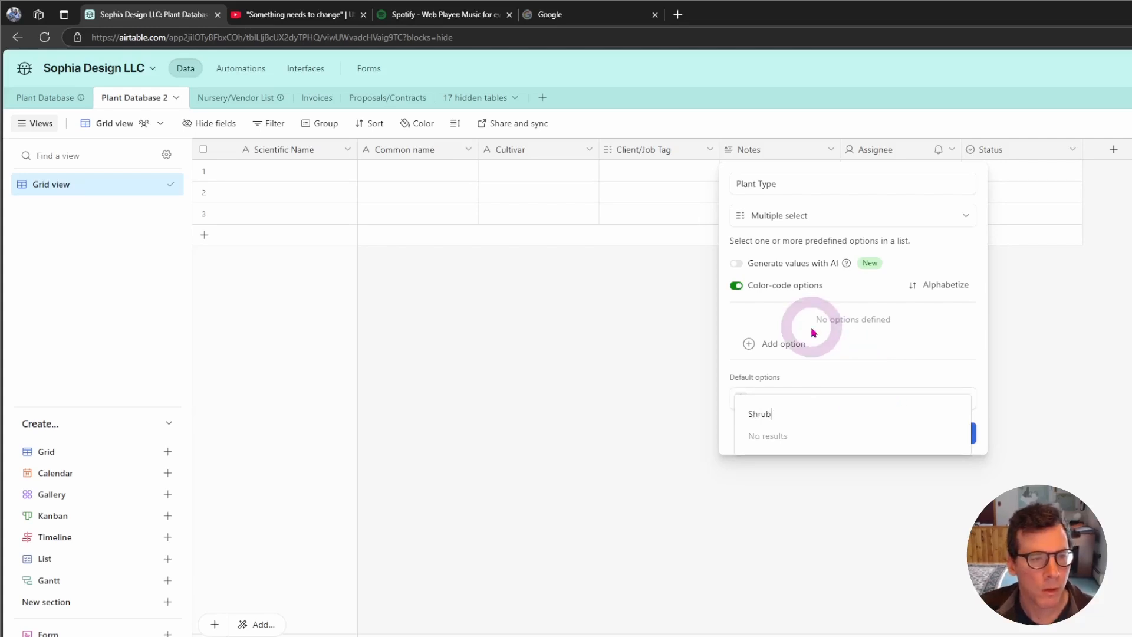
pyautogui.click(761, 345)
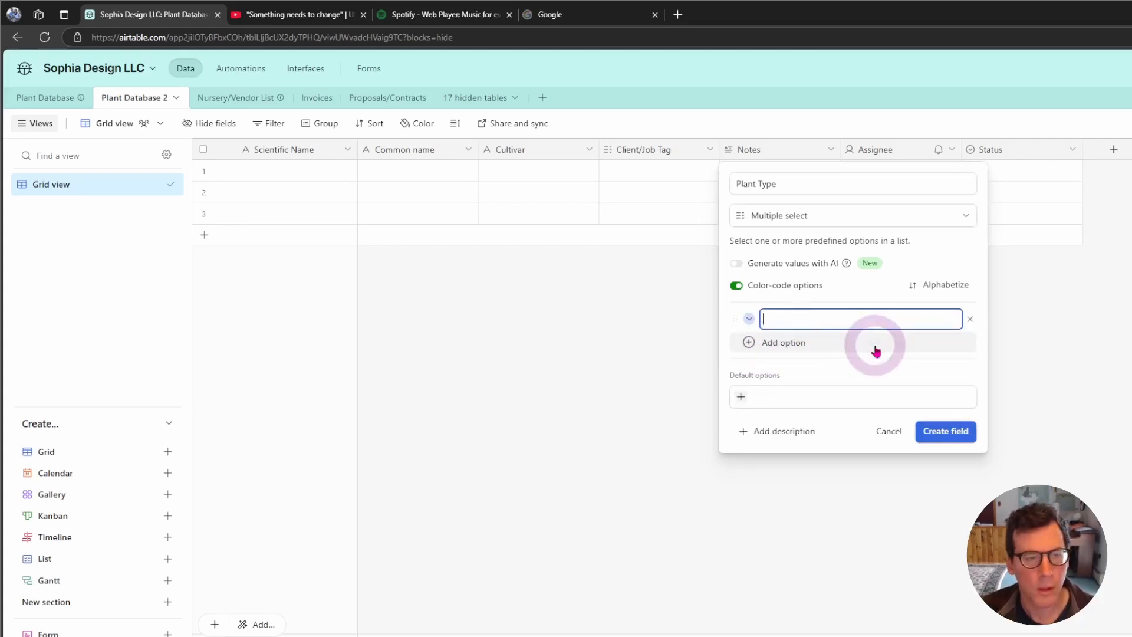
pyautogui.click(876, 348)
pyautogui.write('Tree')
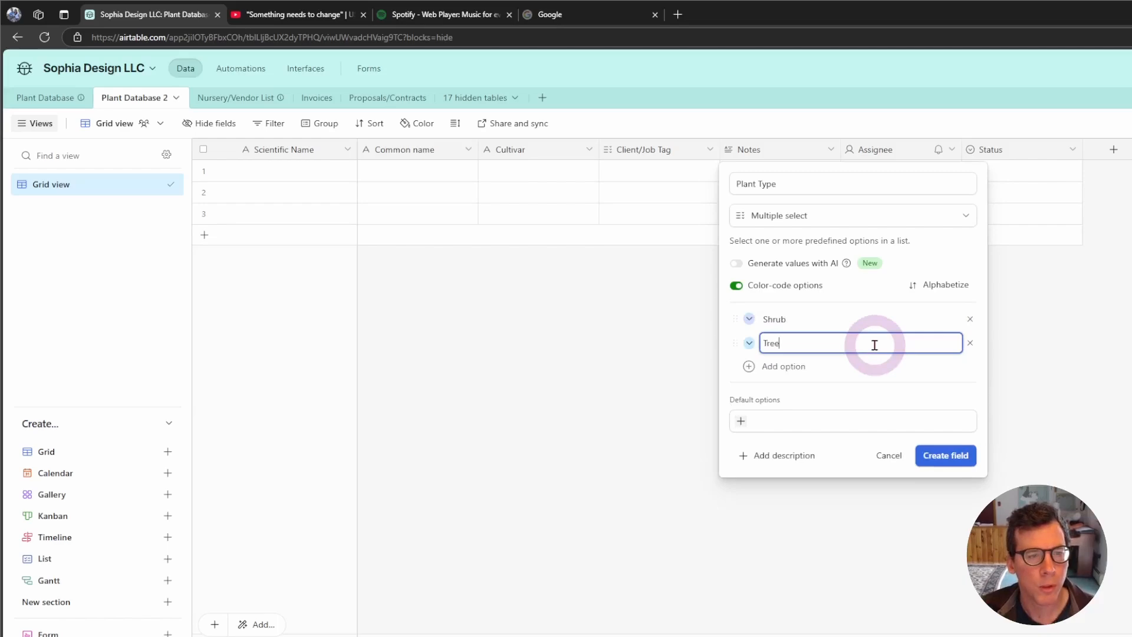
pyautogui.press('Return')
pyautogui.write('Perennial')
pyautogui.press('Return')
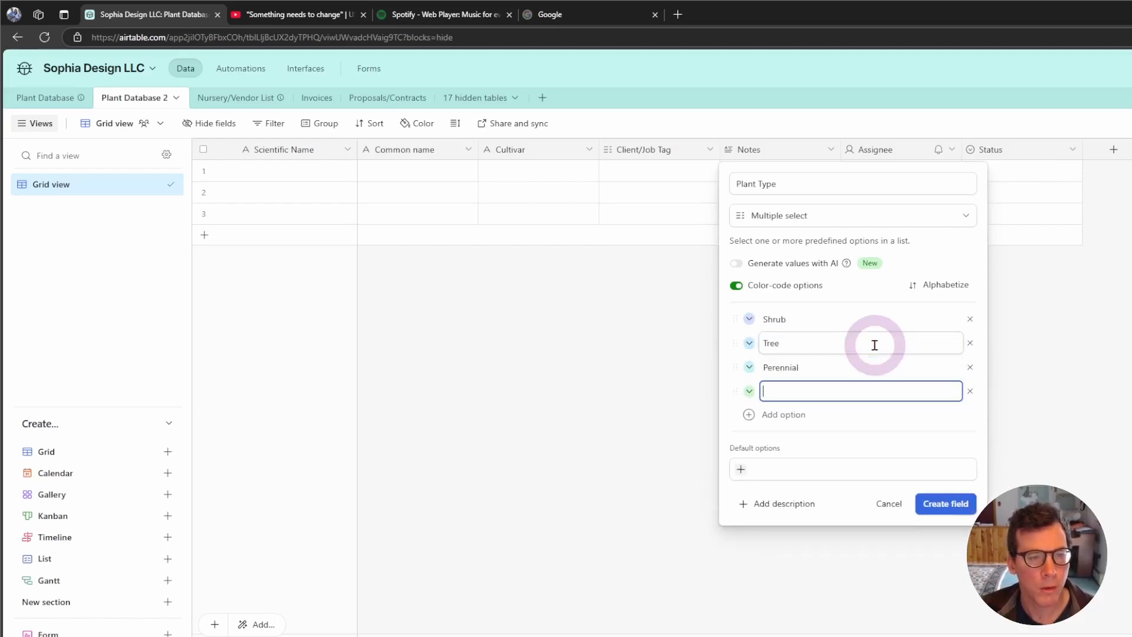
pyautogui.click(939, 500)
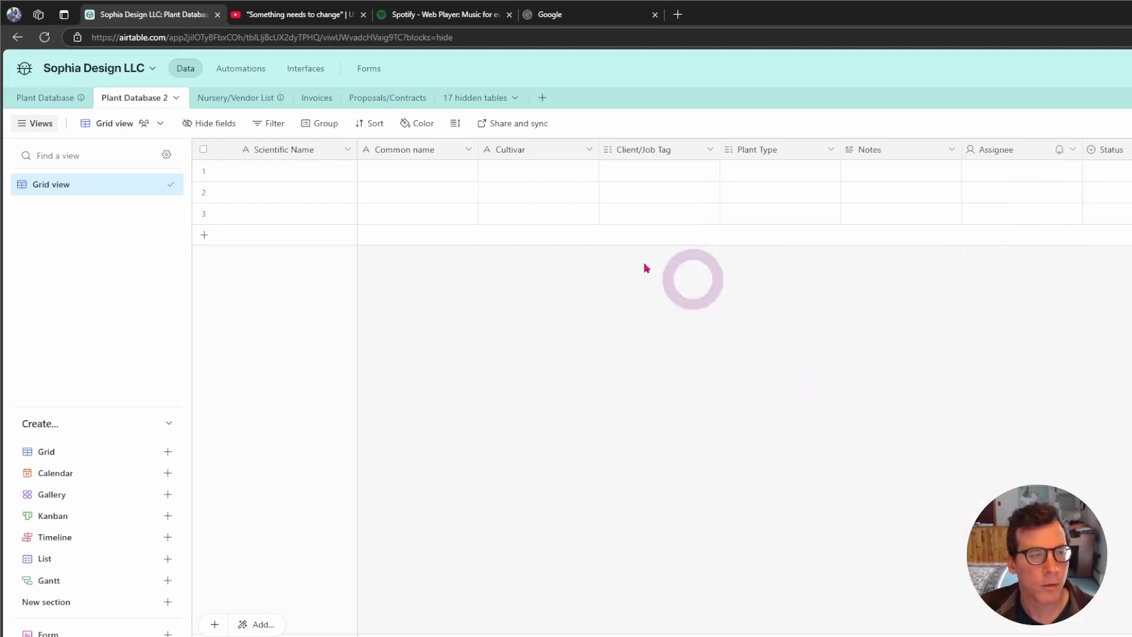
# - Check the original Plant Database columns, and insert a URL-type field after Plant Type in Plant Database 2
pyautogui.click(67, 95)
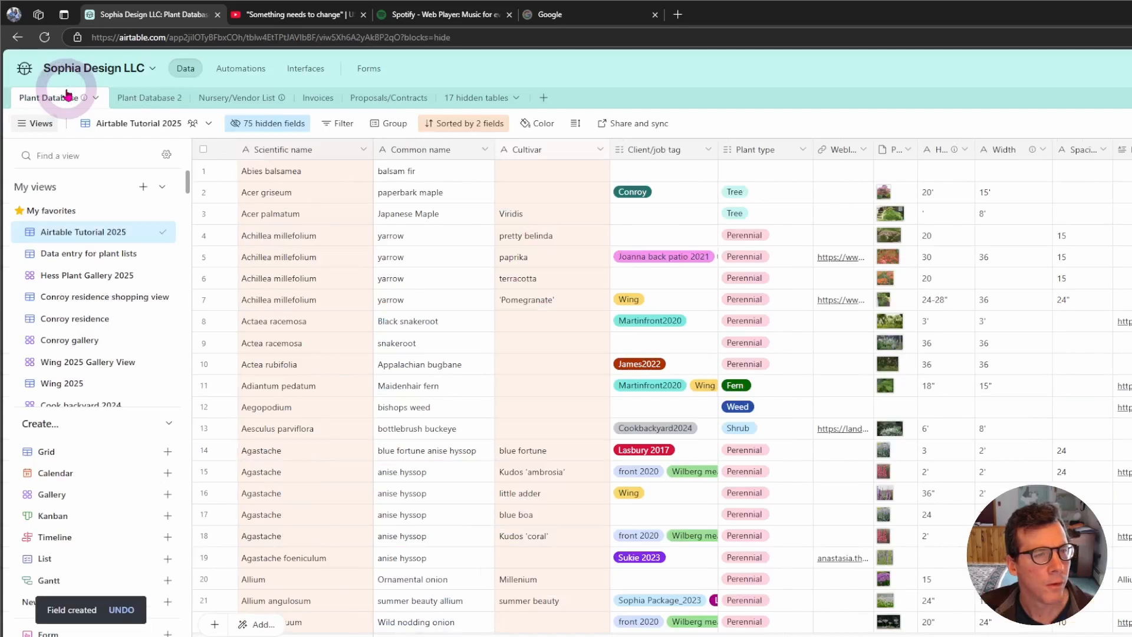
pyautogui.click(149, 98)
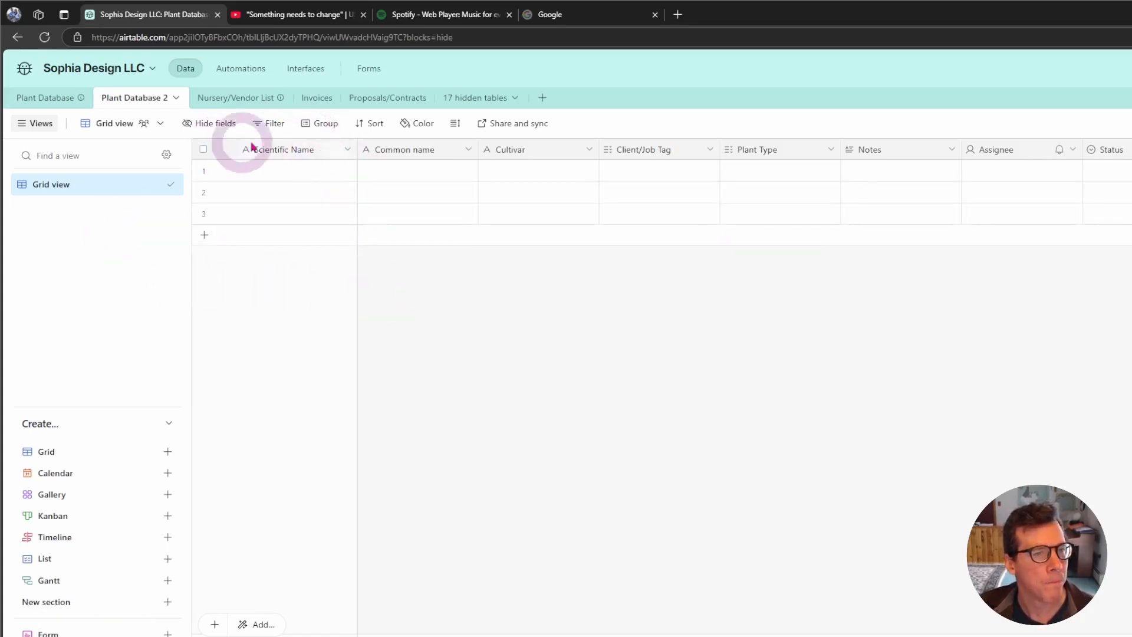
pyautogui.rightClick(754, 156)
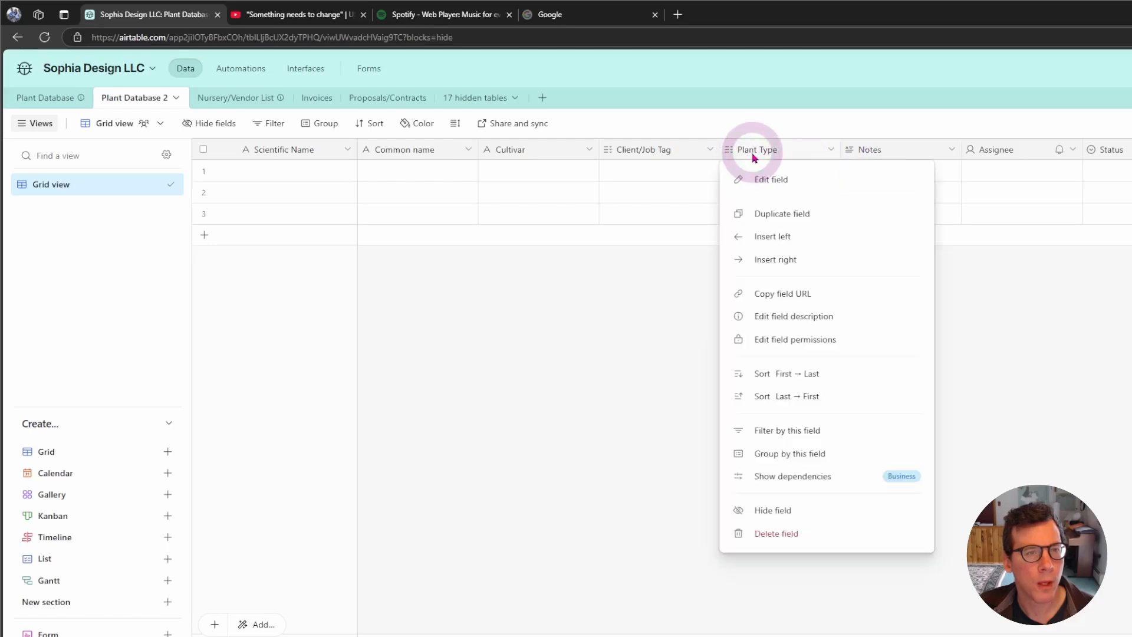
pyautogui.click(811, 257)
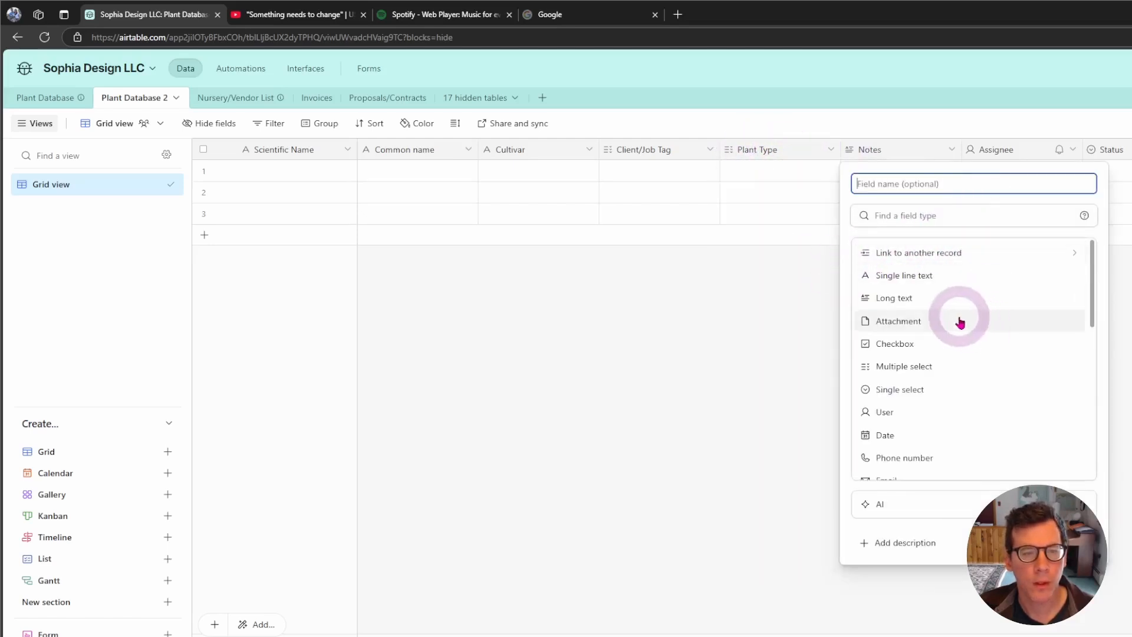
pyautogui.click(896, 216)
pyautogui.write('url')
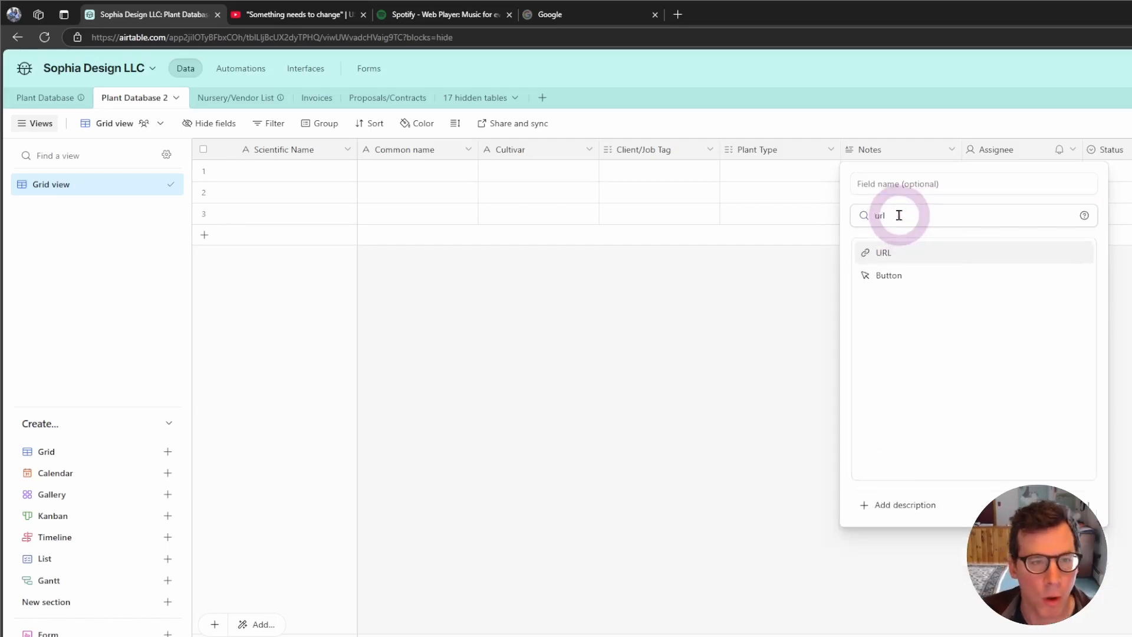
pyautogui.click(885, 253)
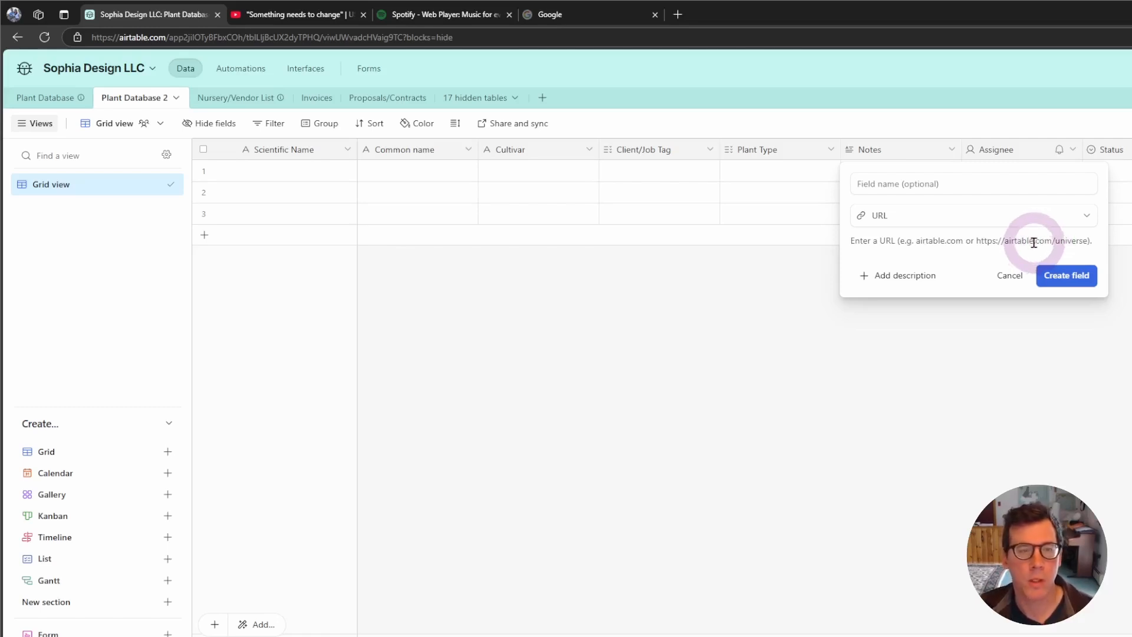
# - Name the new URL field Weblink and create it
pyautogui.click(920, 179)
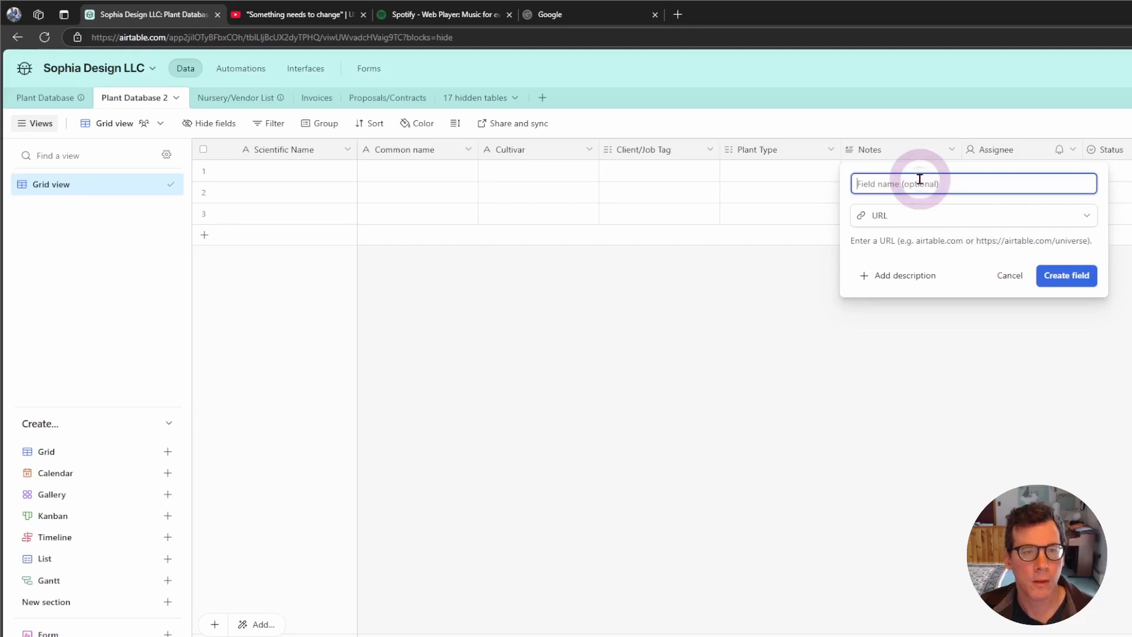
pyautogui.write('Weblink')
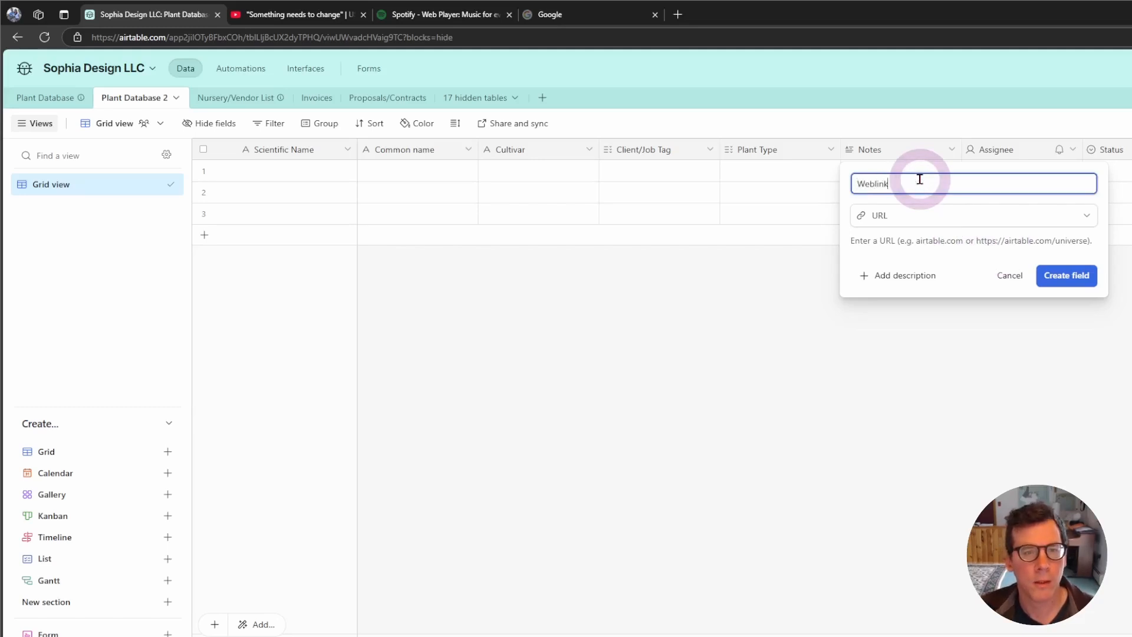
pyautogui.click(1061, 278)
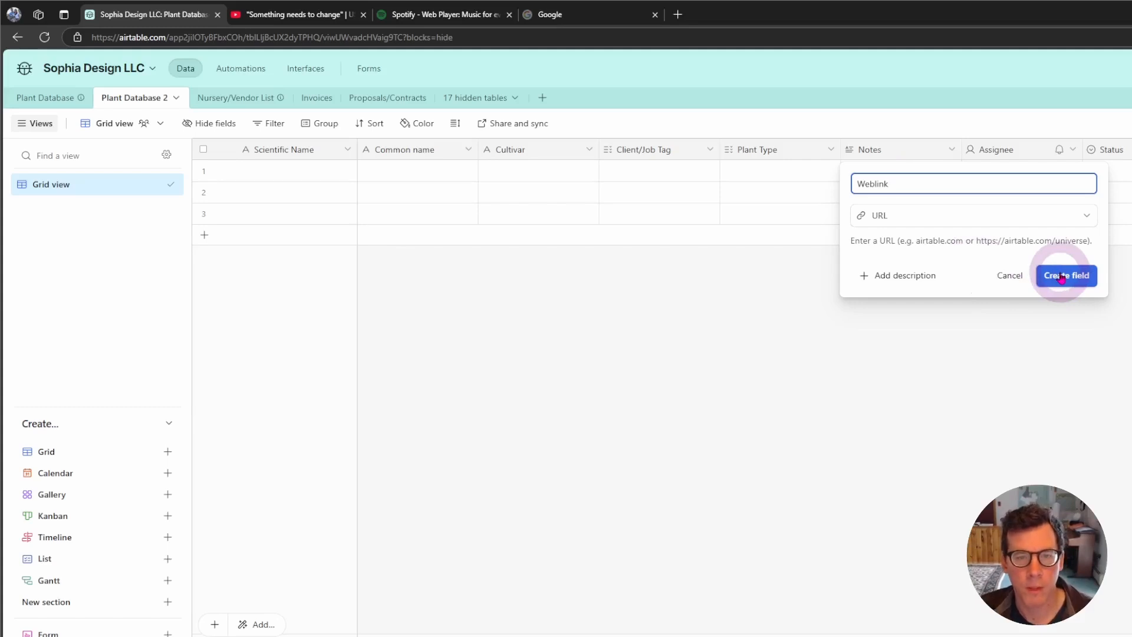
pyautogui.click(1060, 279)
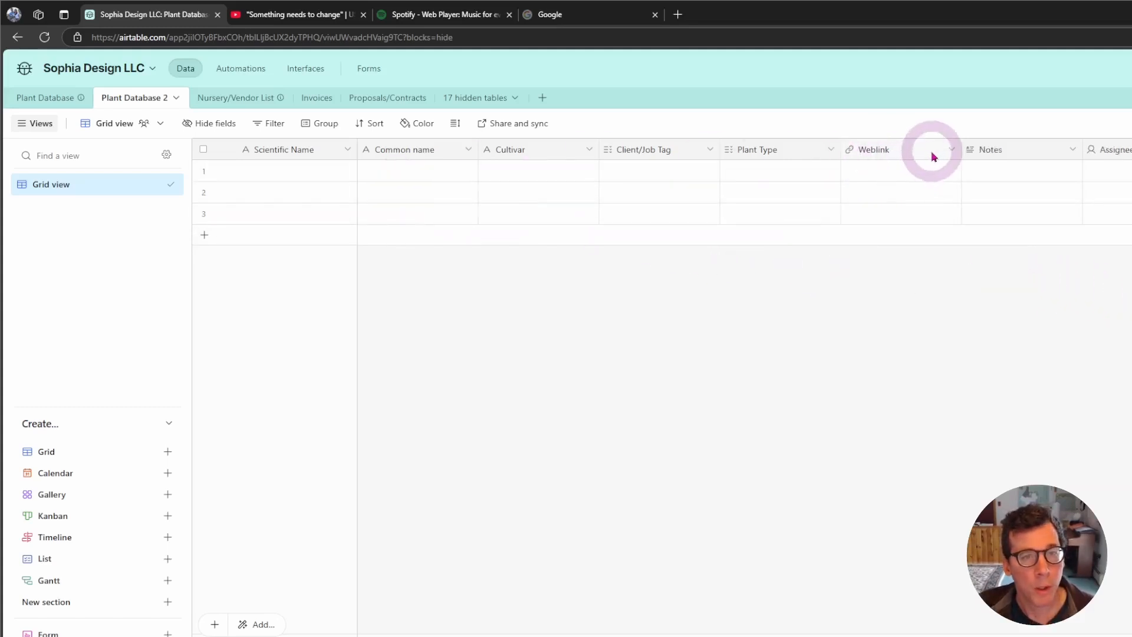
# - Insert an Attachment-type field after Weblink and create it without a custom name
pyautogui.rightClick(910, 152)
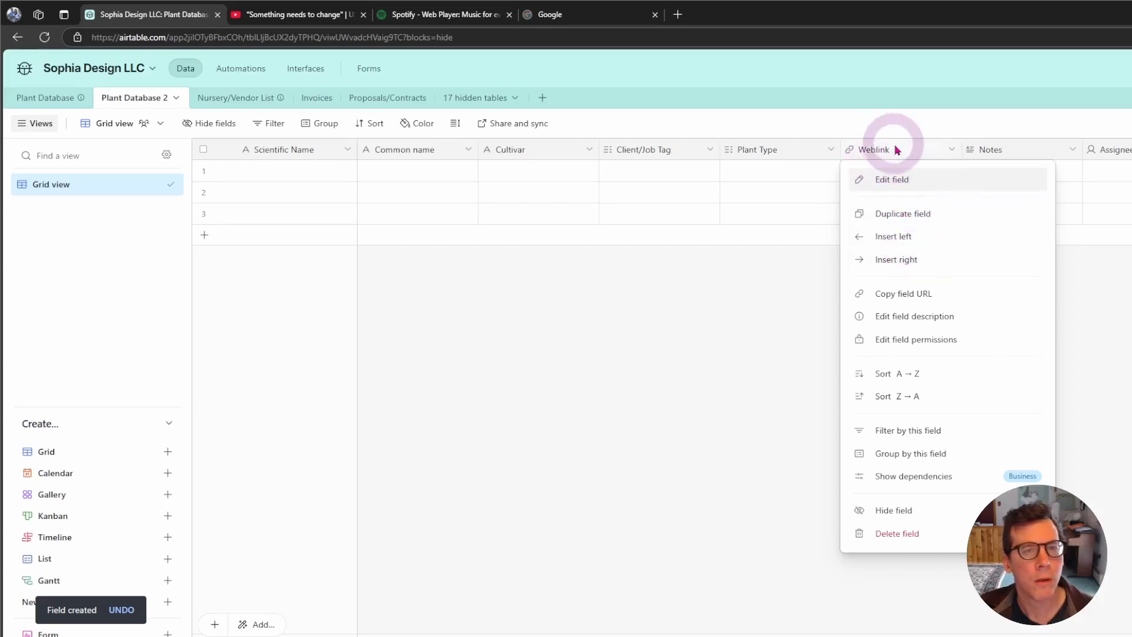
pyautogui.click(905, 258)
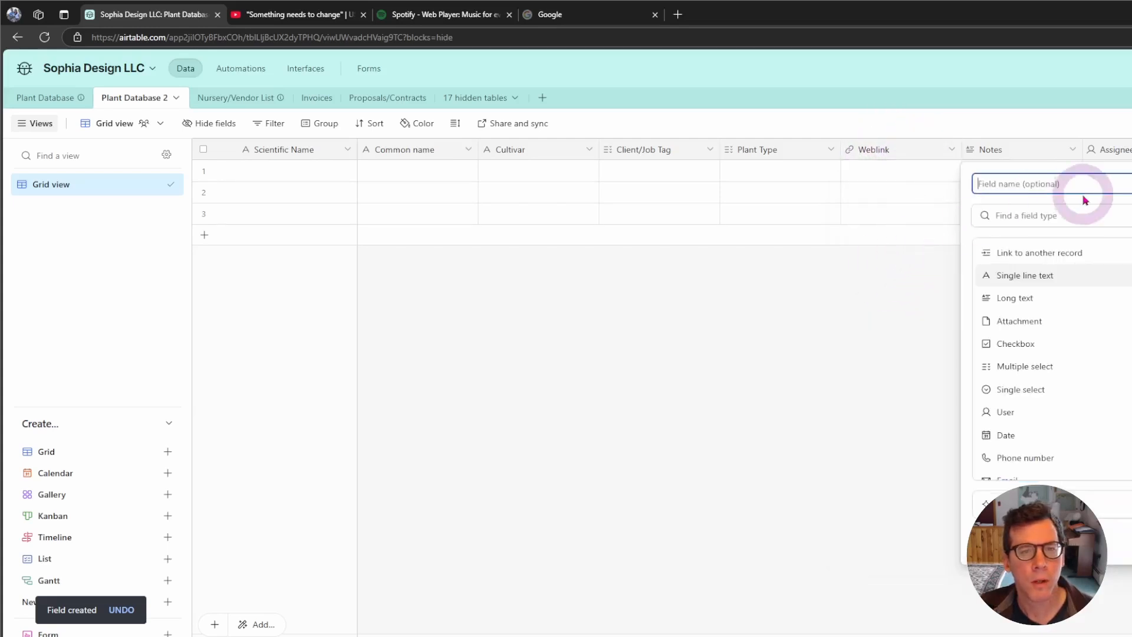
pyautogui.click(1098, 219)
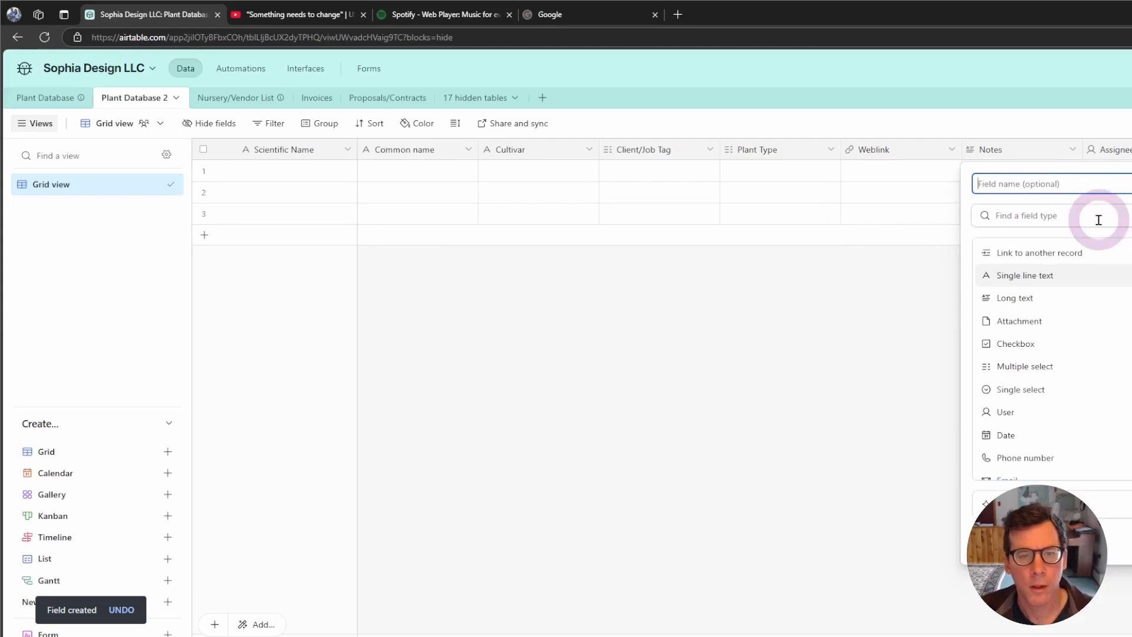
pyautogui.write('phot')
pyautogui.press('BackSpace')
pyautogui.press('BackSpace')
pyautogui.press('BackSpace')
pyautogui.press('BackSpace')
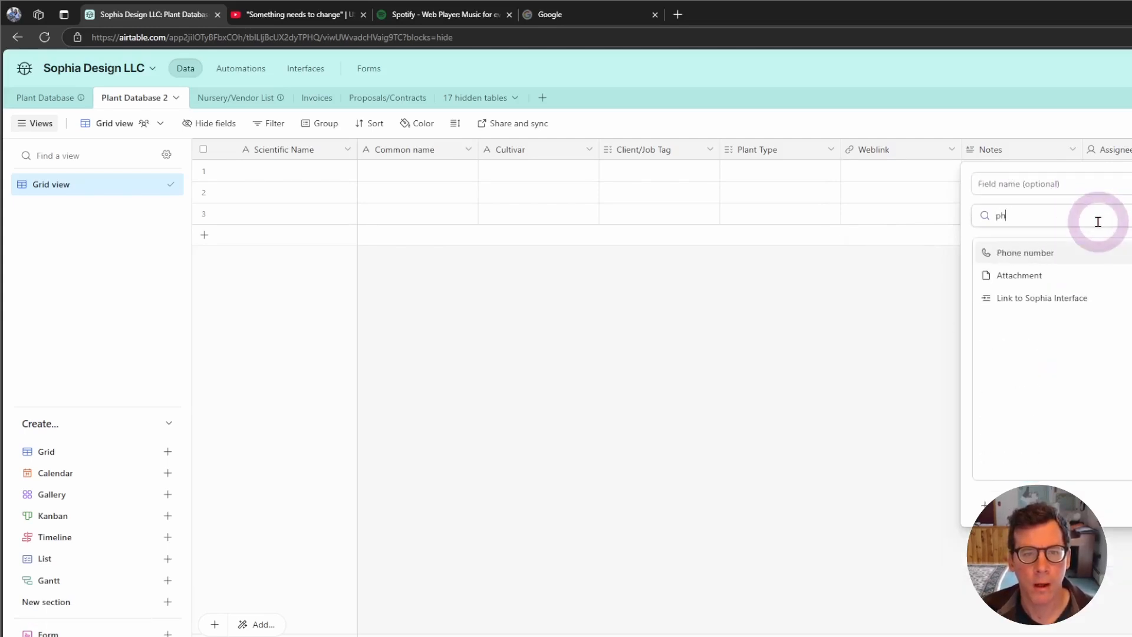
pyautogui.write('att')
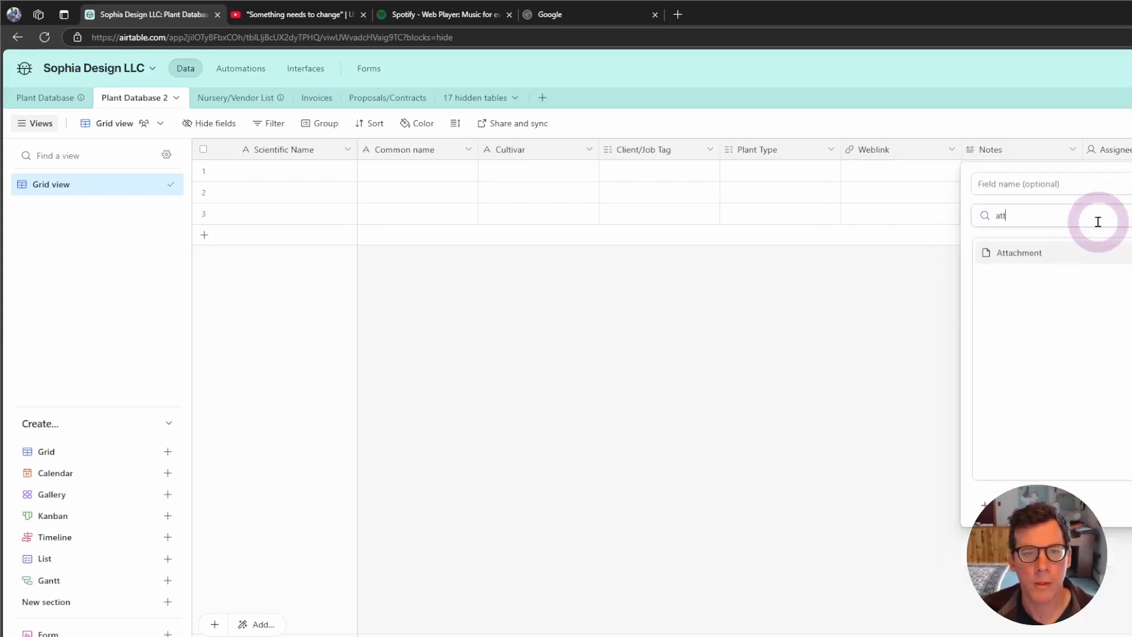
pyautogui.click(988, 252)
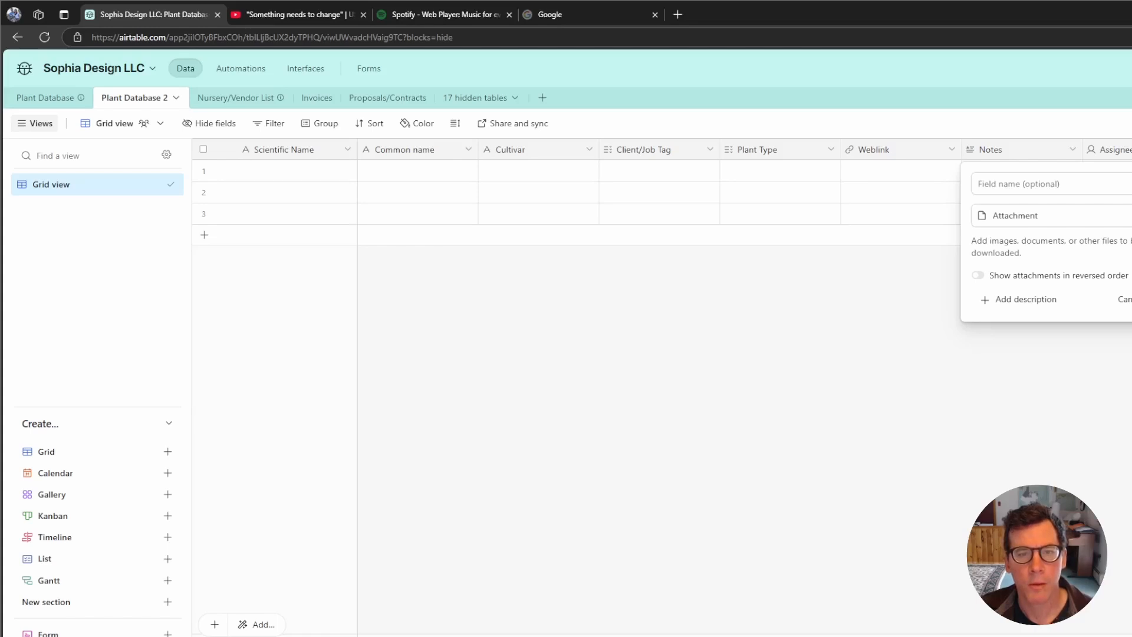
pyautogui.click(1131, 299)
# - Rename the new attachment field as Plant photo
pyautogui.click(1070, 150)
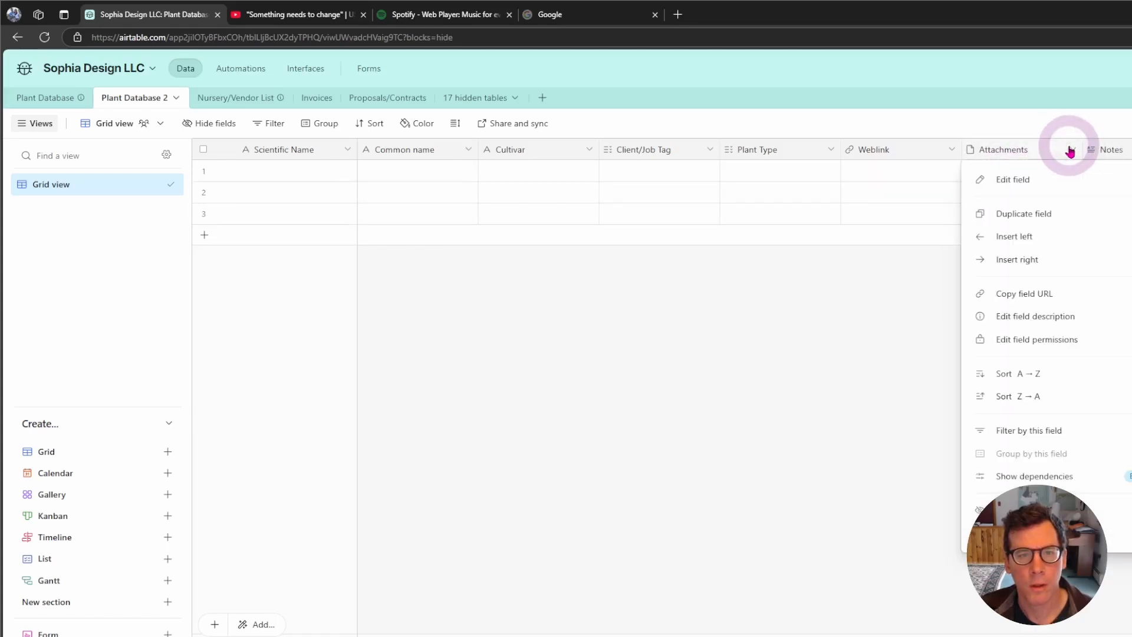
pyautogui.click(1082, 180)
pyautogui.doubleClick(1024, 183)
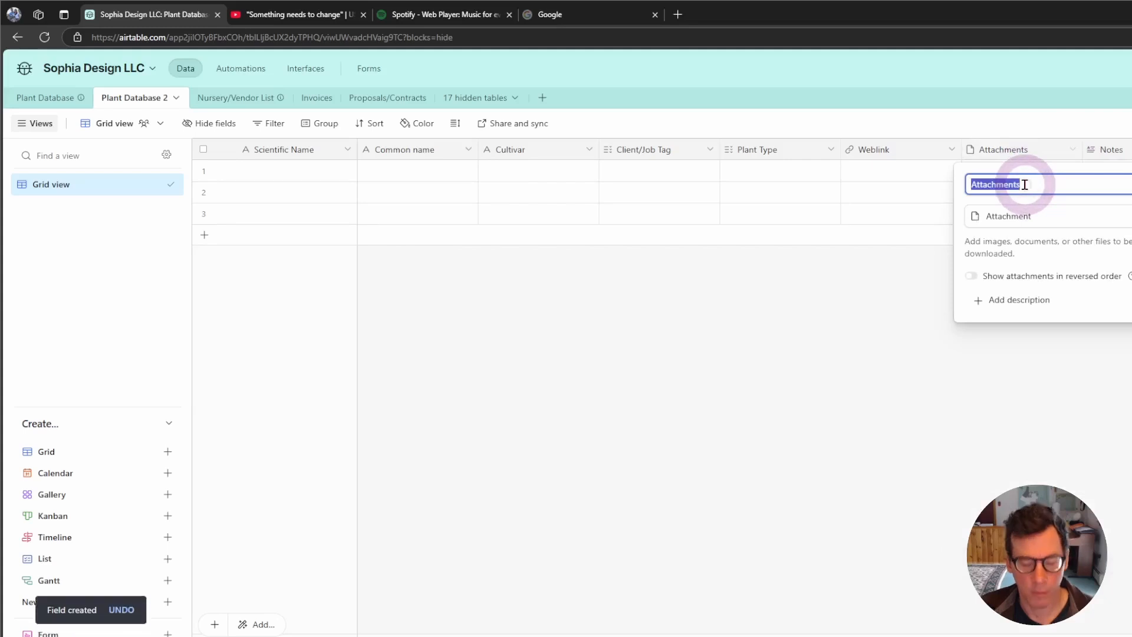
pyautogui.write('Plant photo')
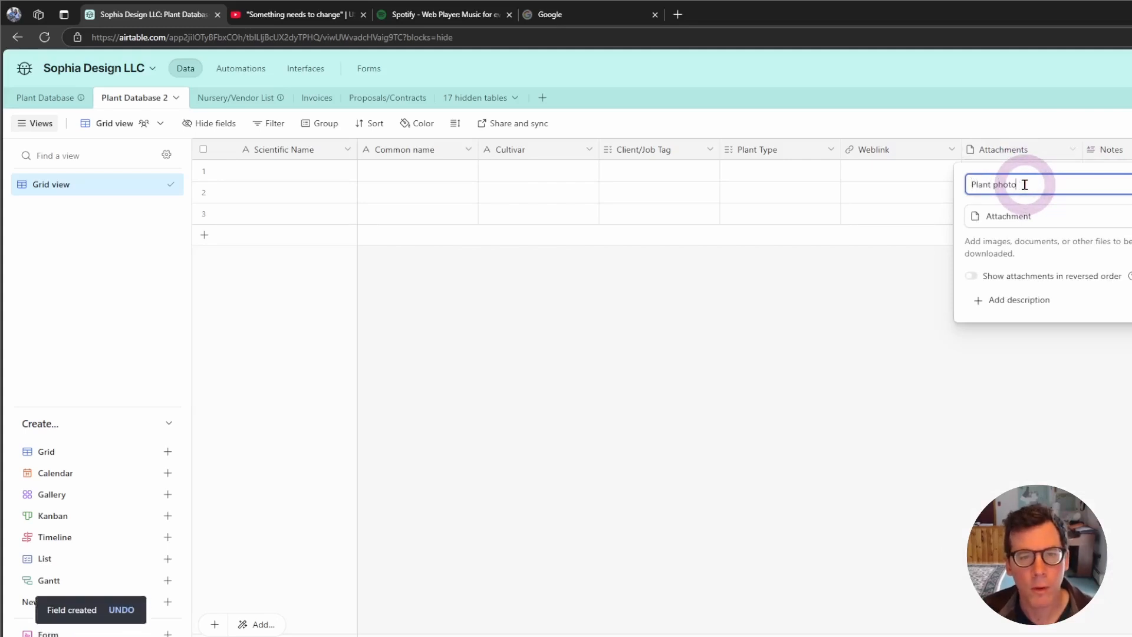
pyautogui.press('Return')
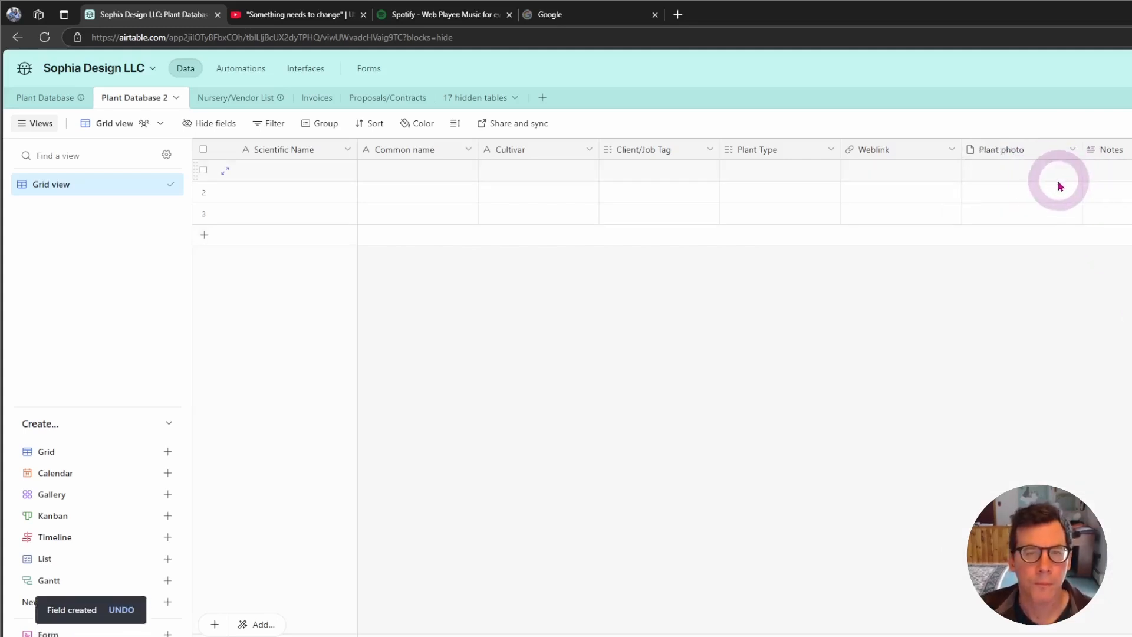
# - Hide the Assignee and Status fields in the grid view of Plant Database 2
pyautogui.click(51, 104)
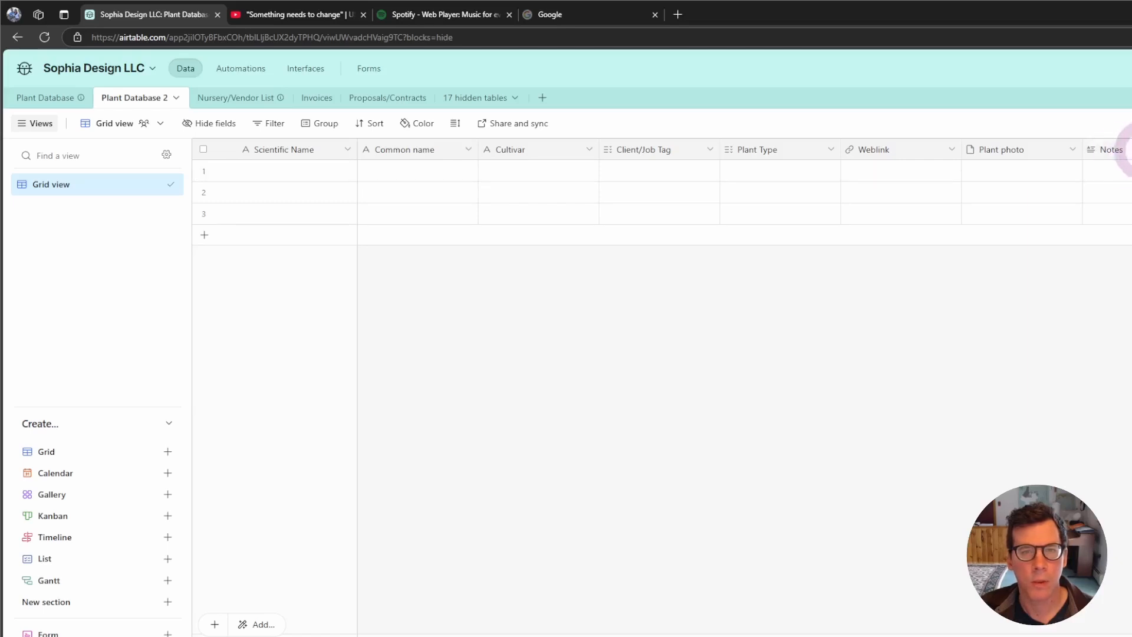
pyautogui.click(211, 123)
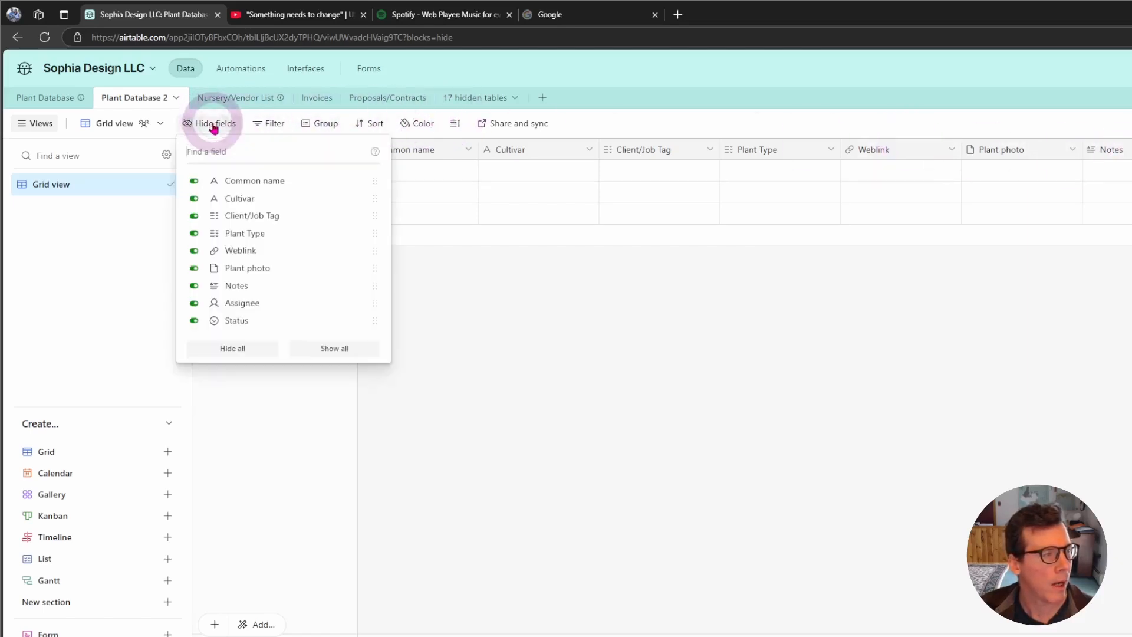
pyautogui.click(194, 304)
pyautogui.click(194, 321)
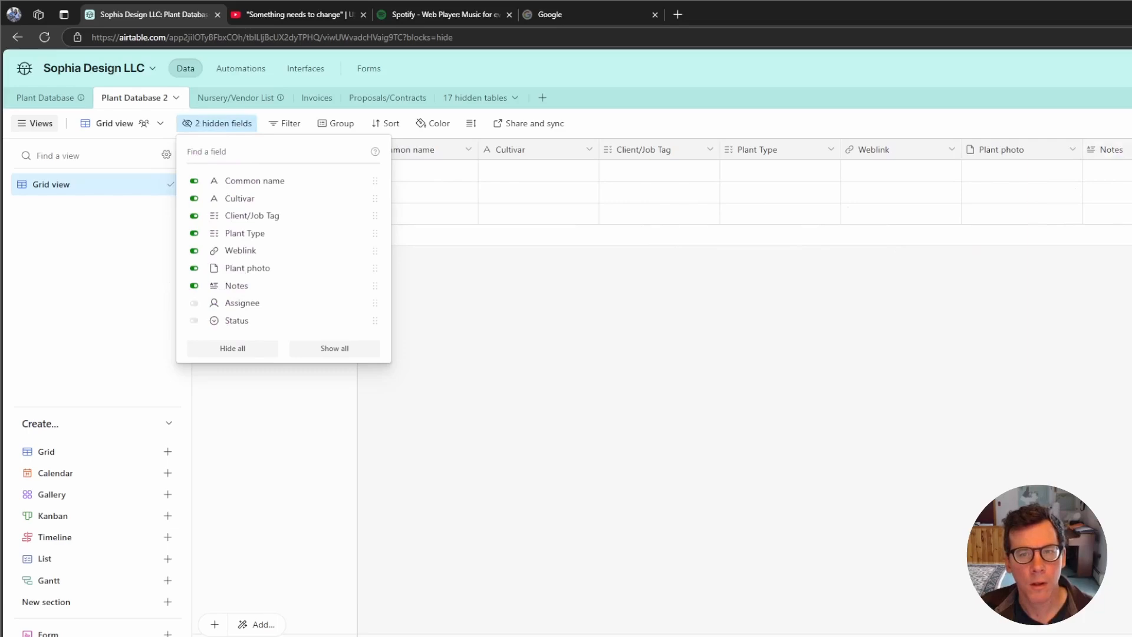
# - Review the Data entry for plant lists and Airtable Tutorial 2025 views in Plant Database, and return to Plant Database 2
pyautogui.click(1081, 309)
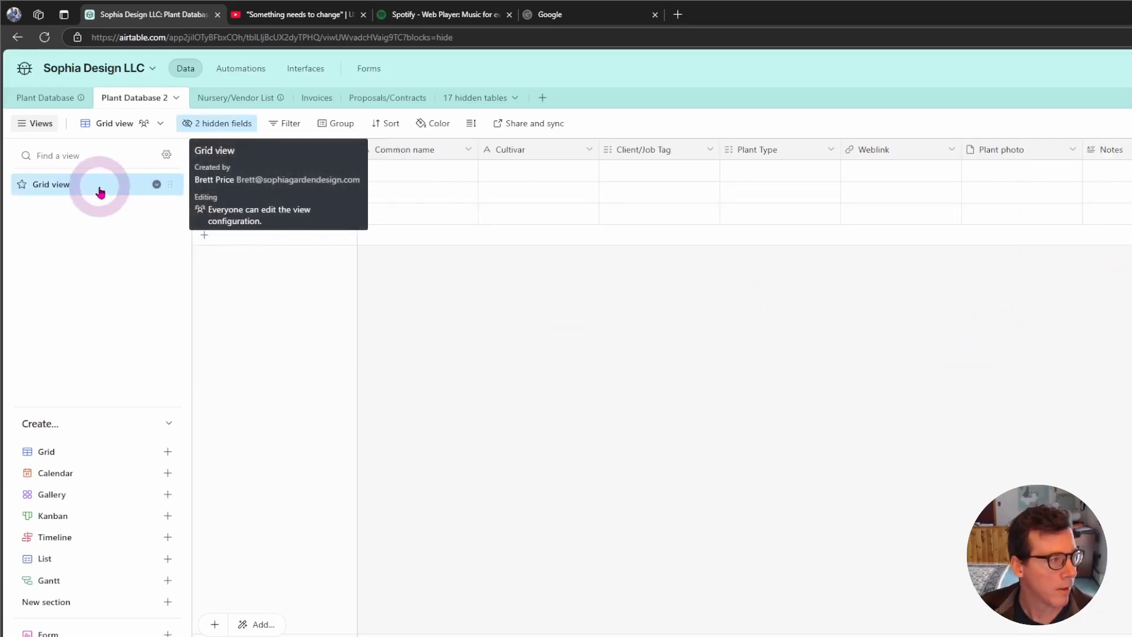
pyautogui.click(41, 99)
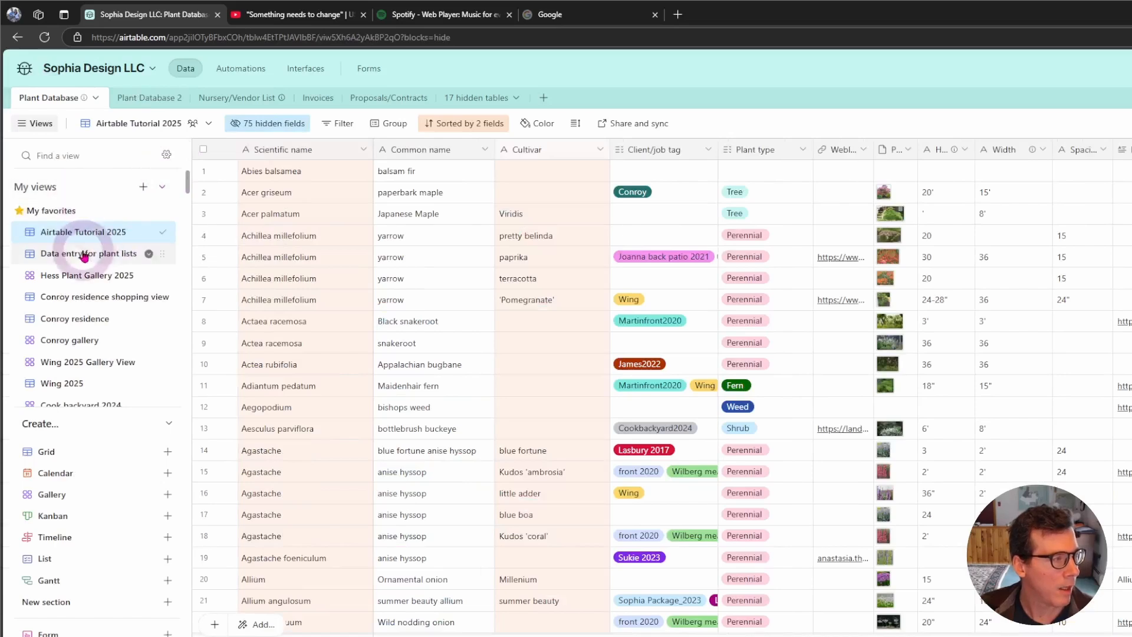
pyautogui.click(84, 255)
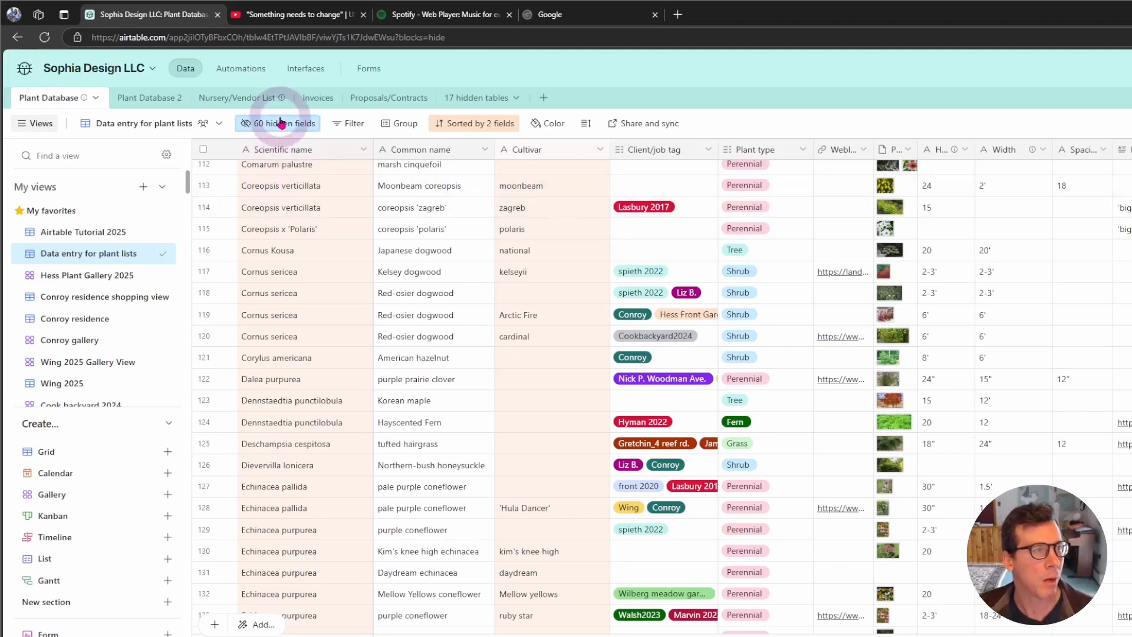
pyautogui.click(76, 232)
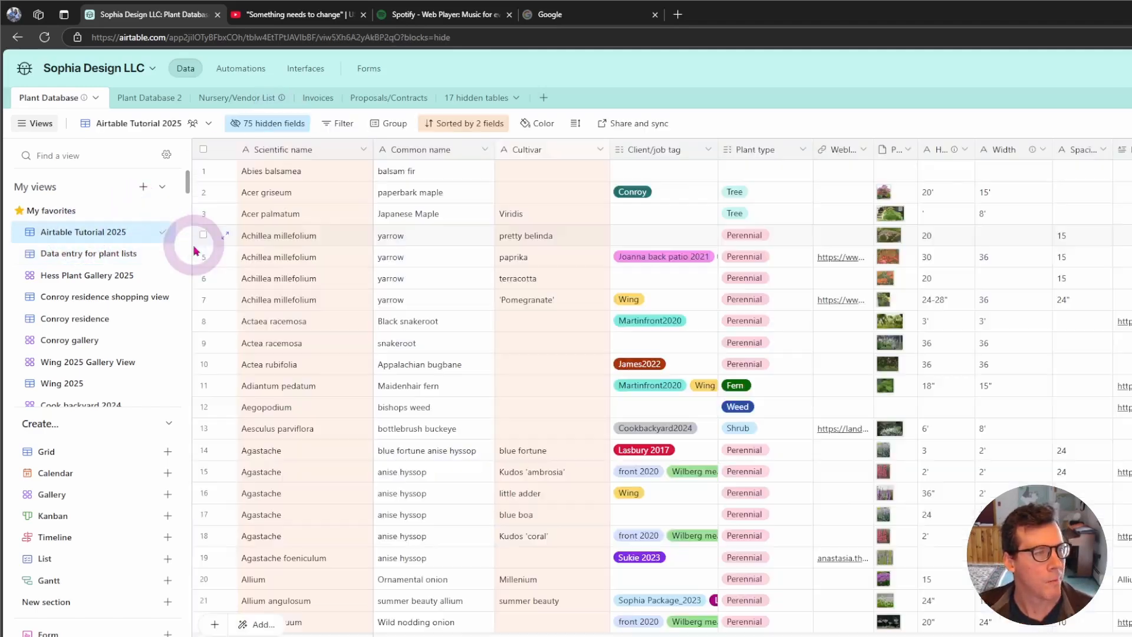
pyautogui.click(170, 99)
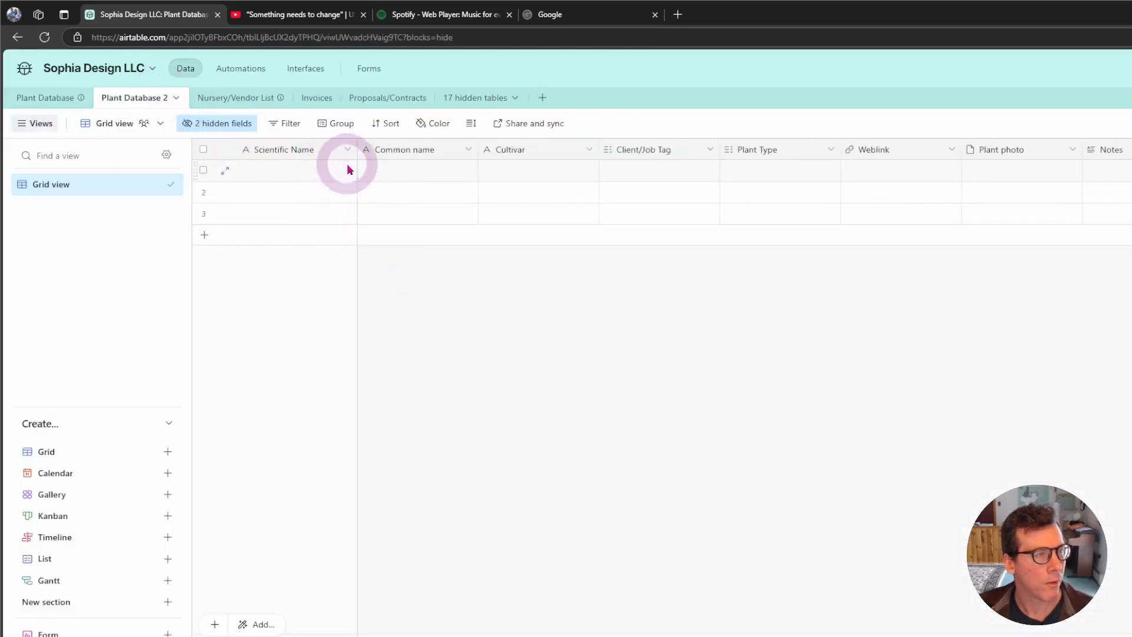
# - Widen the Scientific Name column slightly and enter Itea virginica as the first record's scientific name
pyautogui.moveTo(358, 150); pyautogui.dragTo(380, 157)
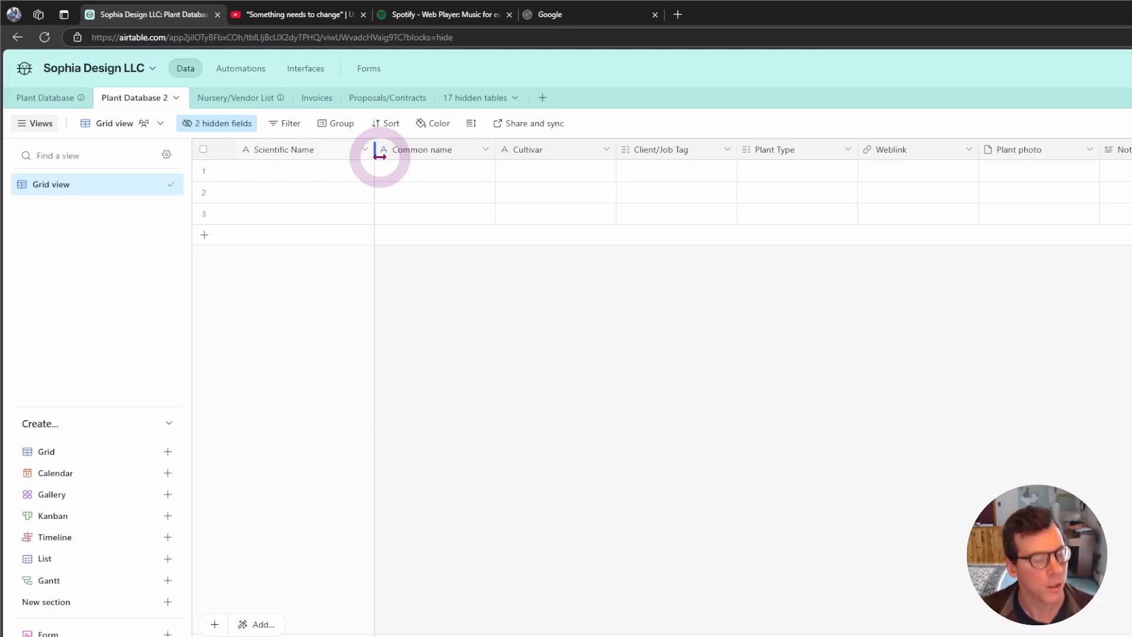
pyautogui.click(304, 177)
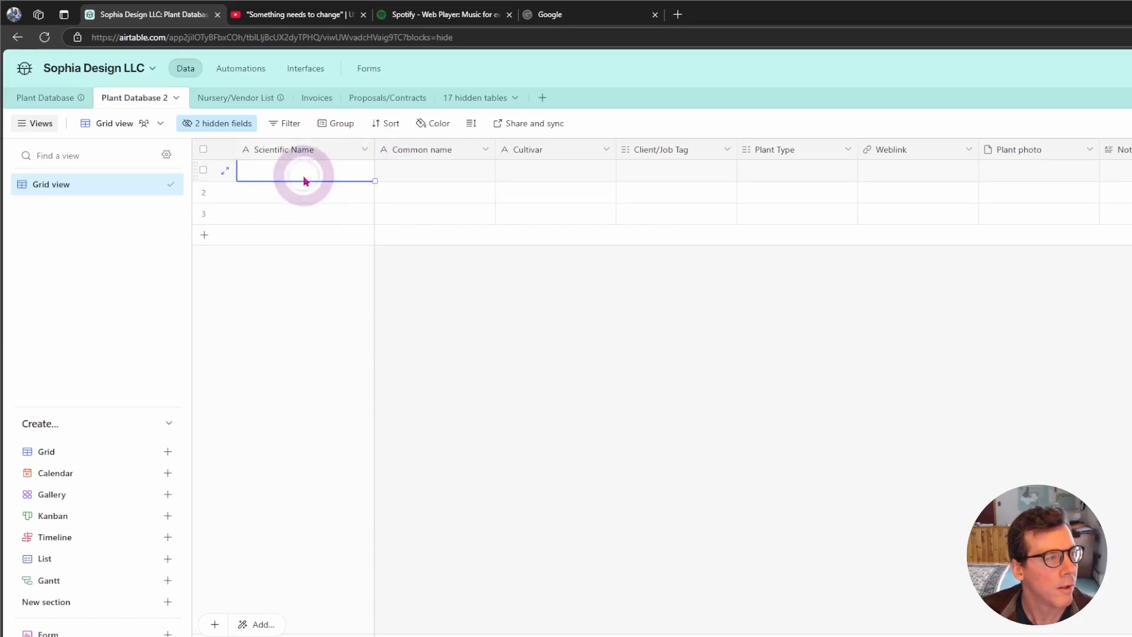
pyautogui.click(303, 175)
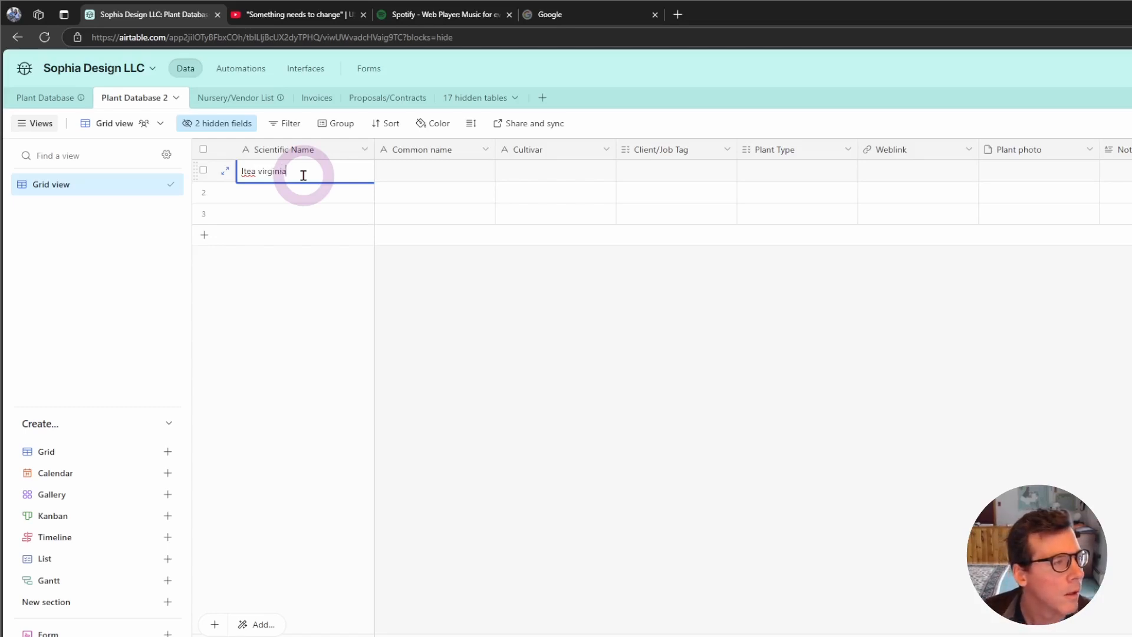
pyautogui.press('Tab')
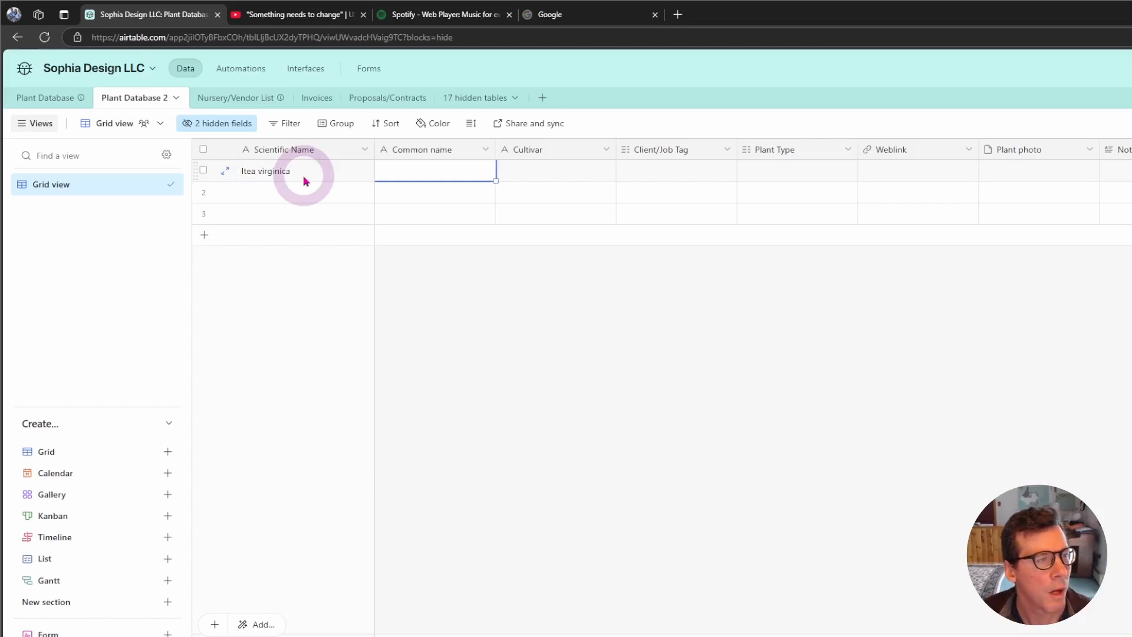
# - Enter little henry sweetspire as the common name of the Itea virginica record
pyautogui.write('sweetspire')
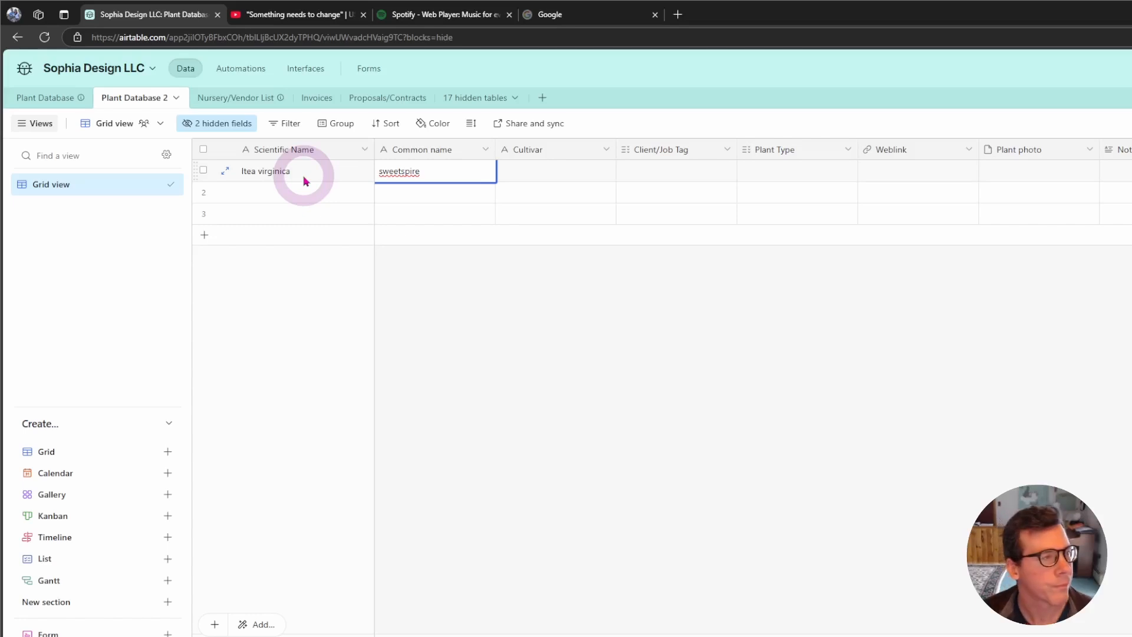
pyautogui.press('Tab')
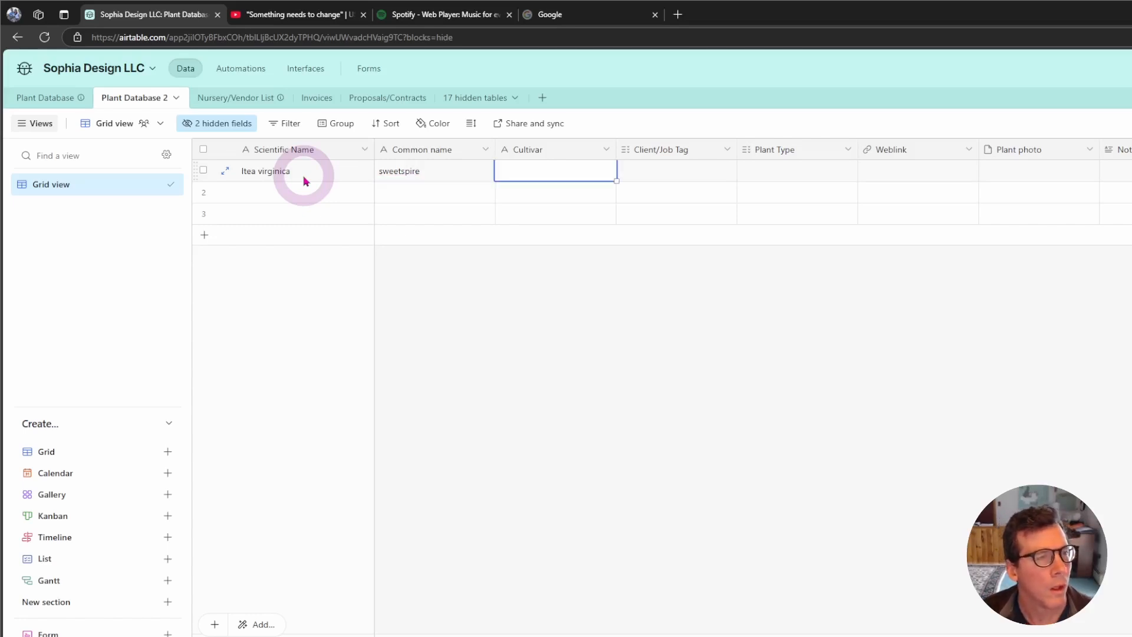
pyautogui.doubleClick(384, 172)
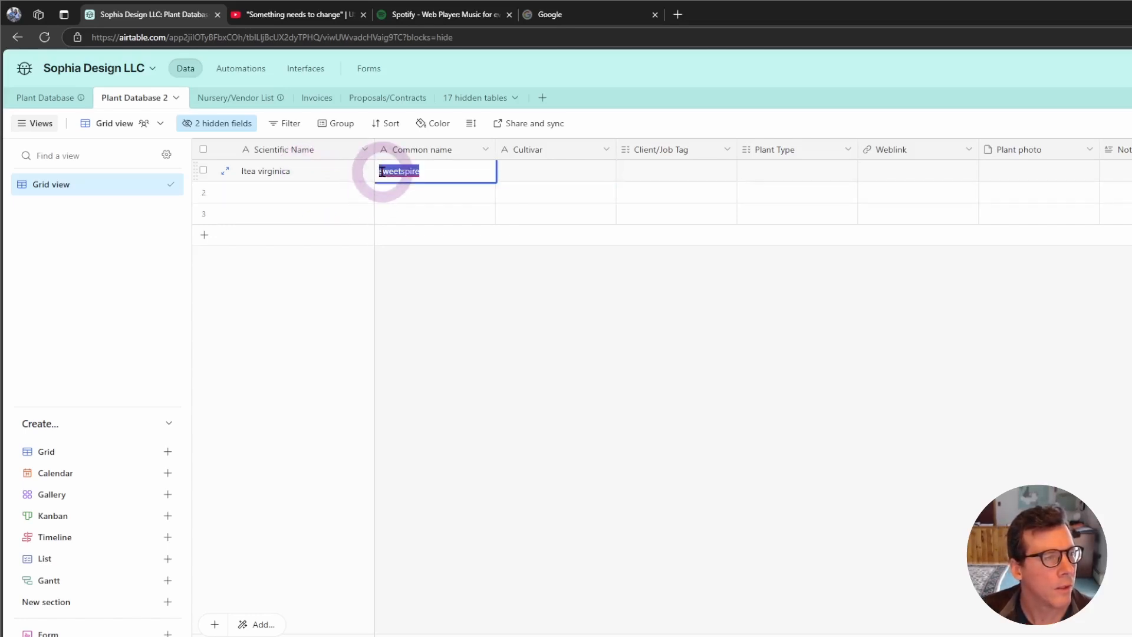
pyautogui.write('little henry')
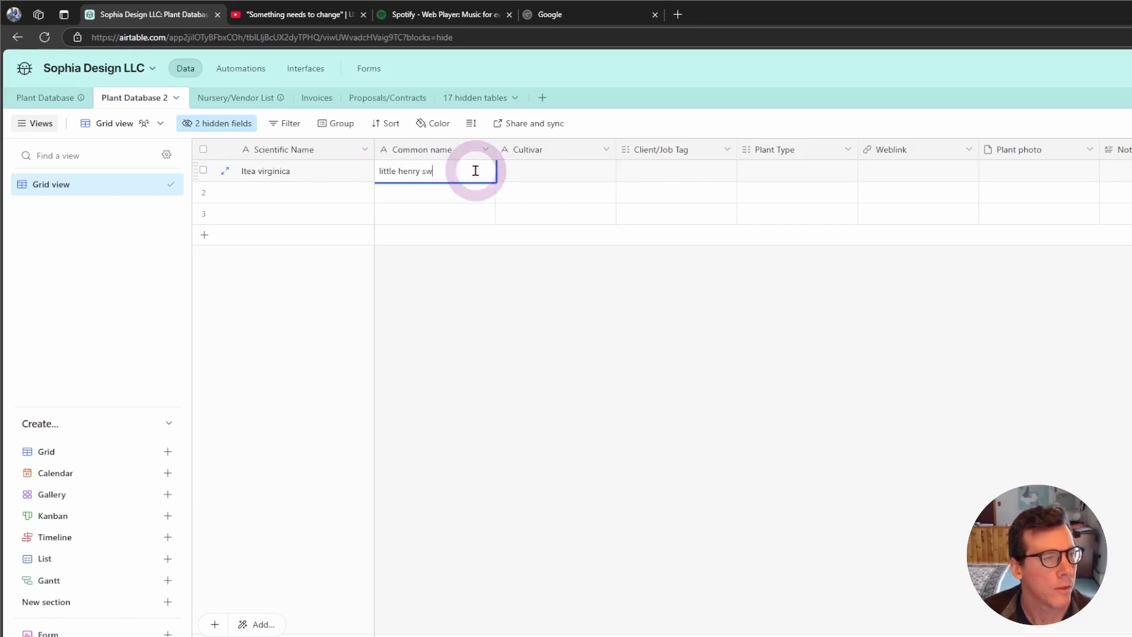
pyautogui.press('Tab')
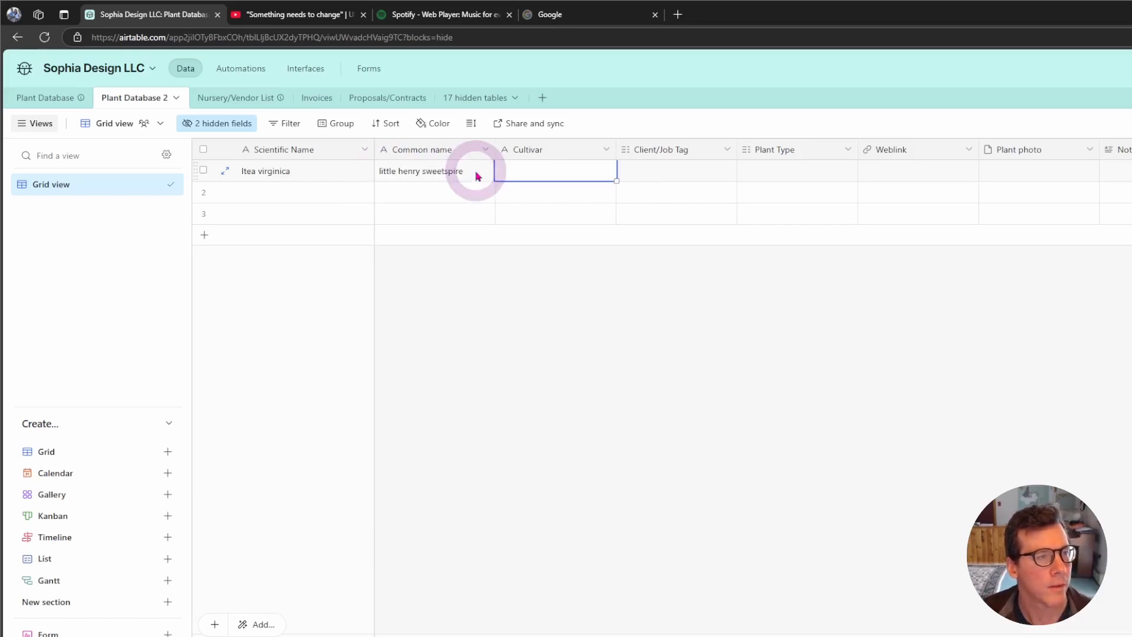
# - Set the Itea virginica record's cultivar to 'Little Henry' and choose the client's surname as its Client/Job Tag
pyautogui.press('Return')
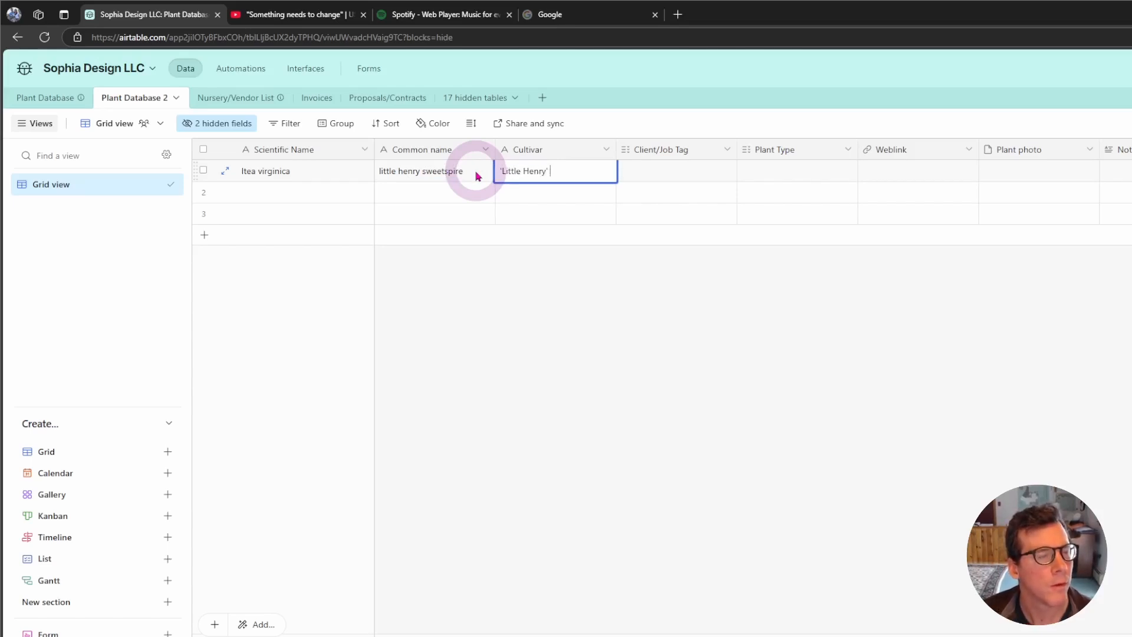
pyautogui.write("'Little Henry'")
pyautogui.click(659, 173)
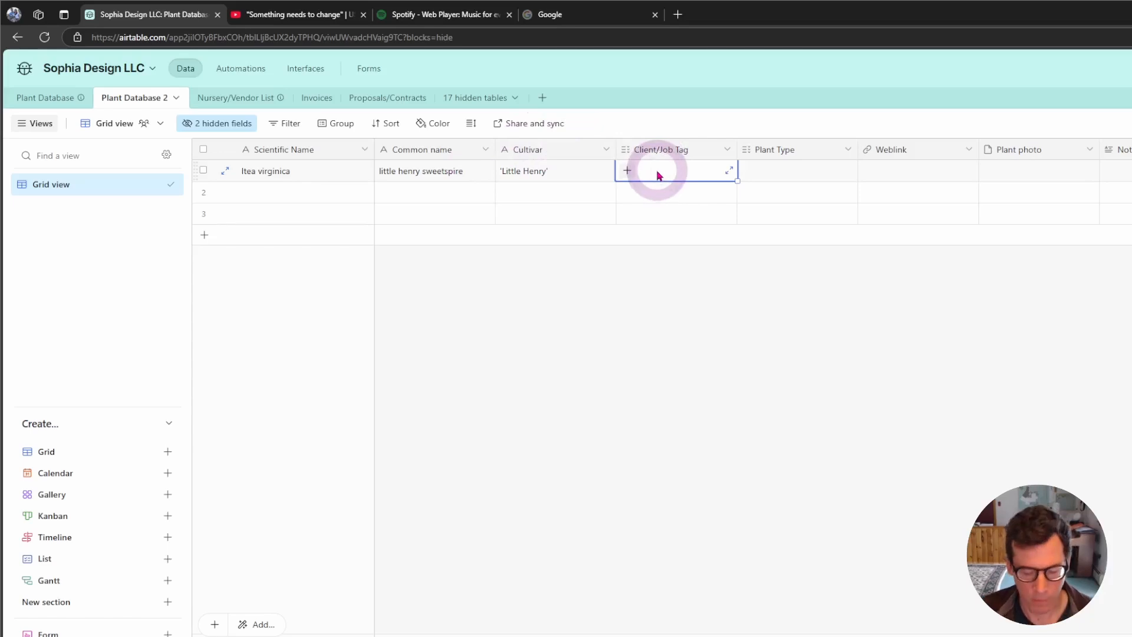
pyautogui.write('Price')
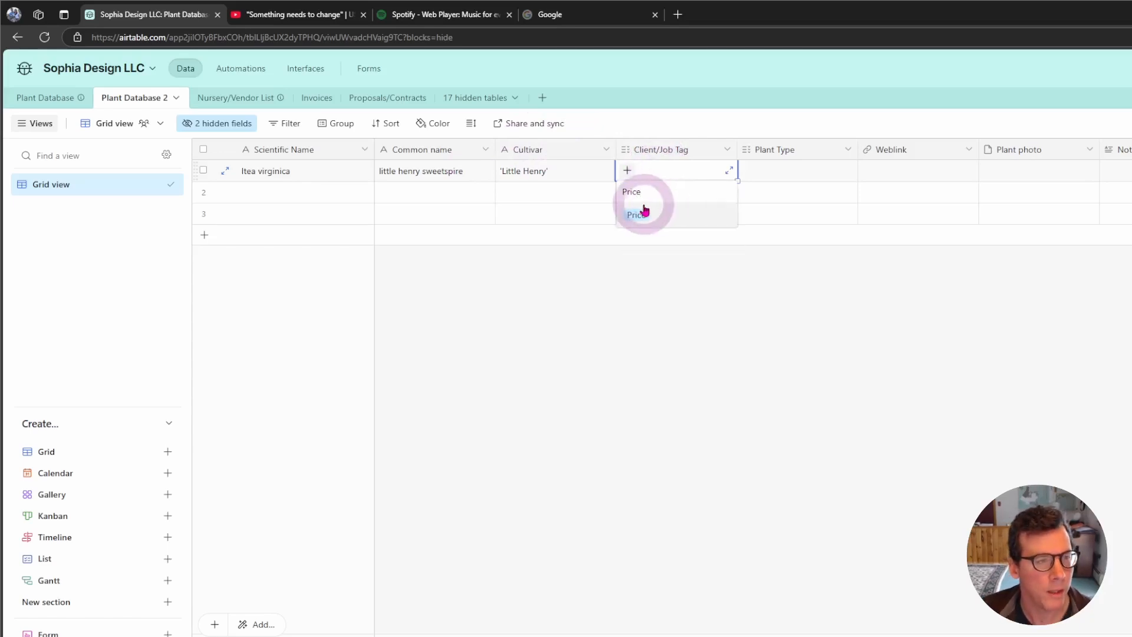
pyautogui.click(638, 216)
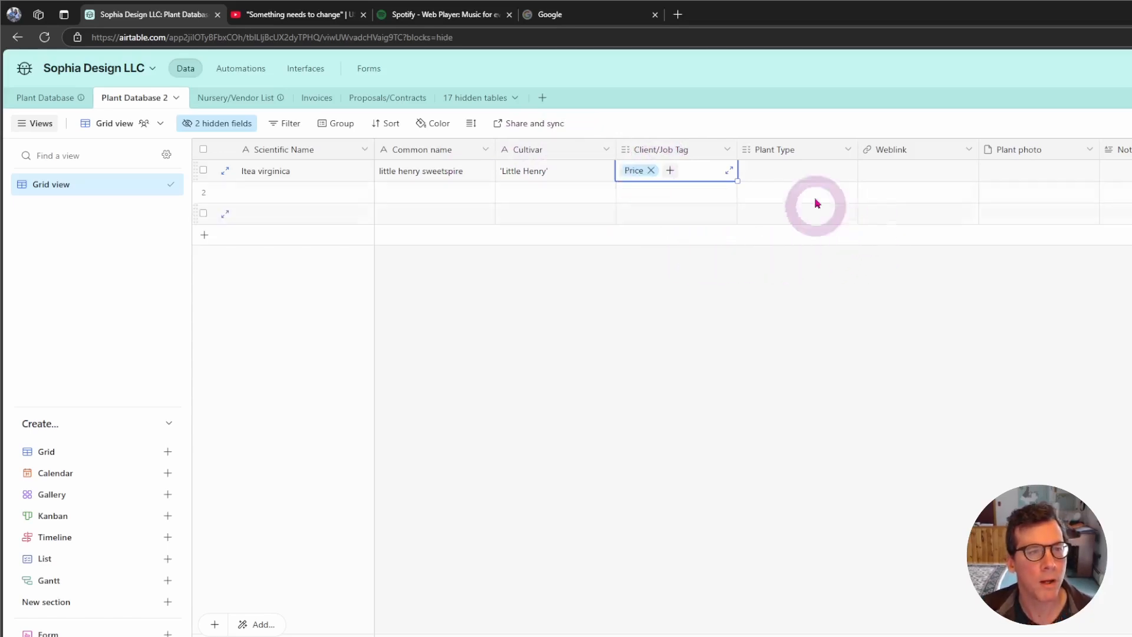
# - Set the Plant Type of the Itea virginica record to Shrub
pyautogui.click(781, 171)
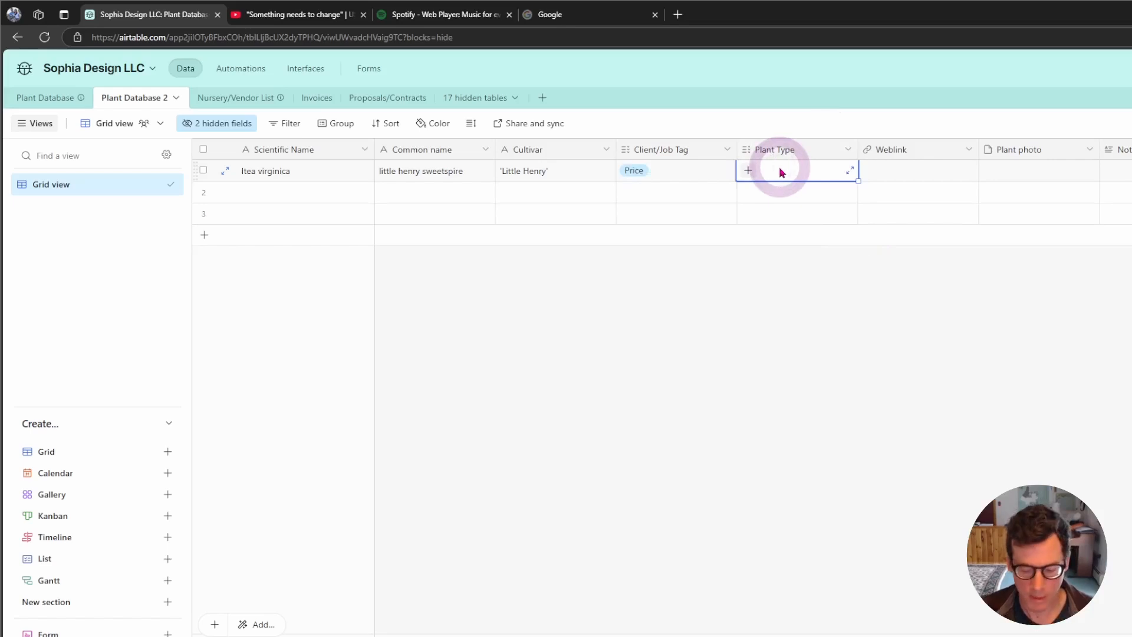
pyautogui.write('shr')
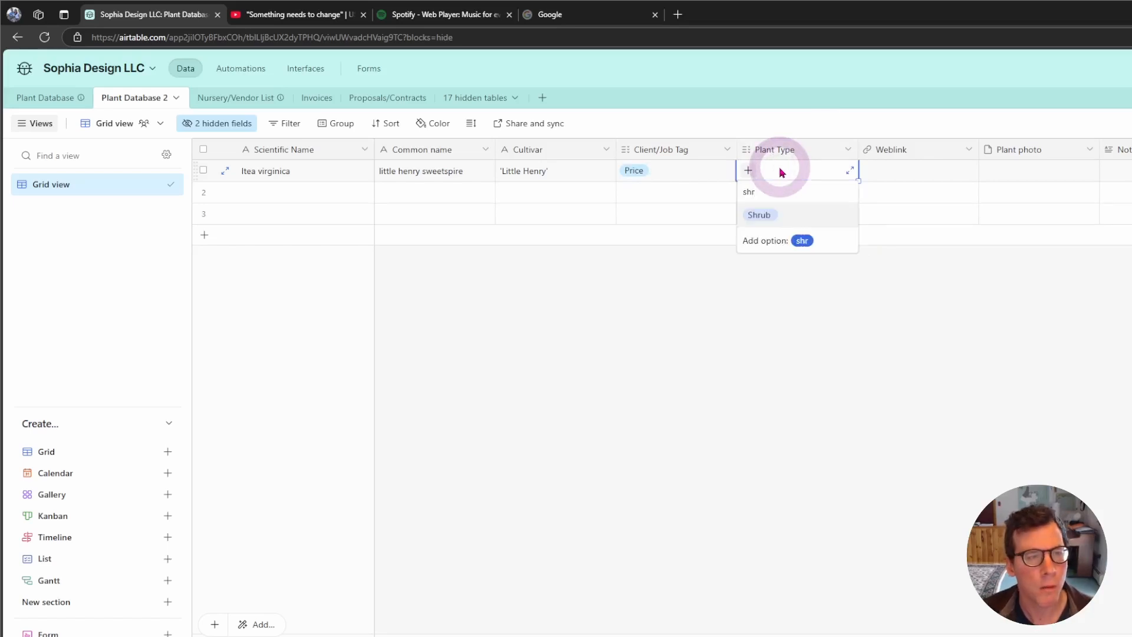
pyautogui.click(759, 213)
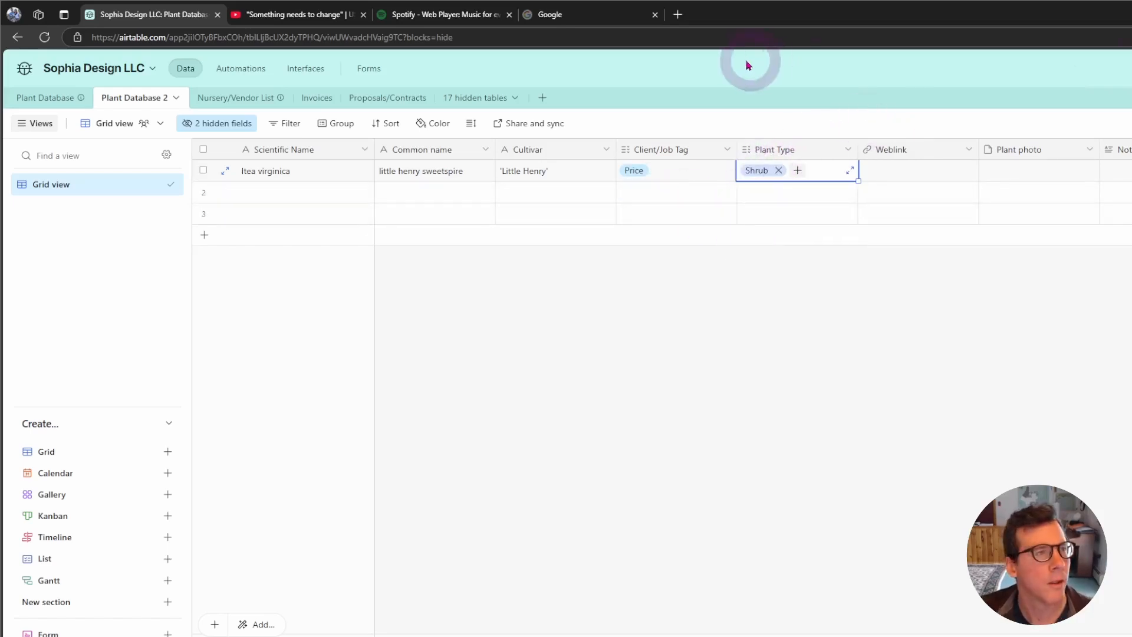
# - Switch to Google and search for images of "little henry itea"
pyautogui.click(572, 16)
pyautogui.click(678, 289)
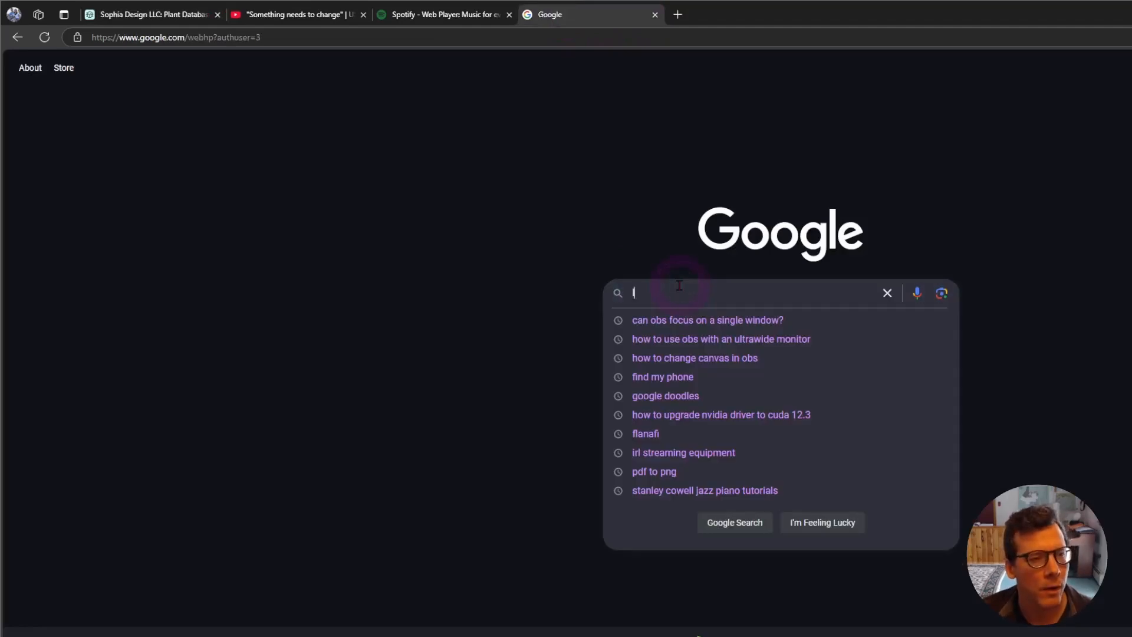
pyautogui.write('little henry i')
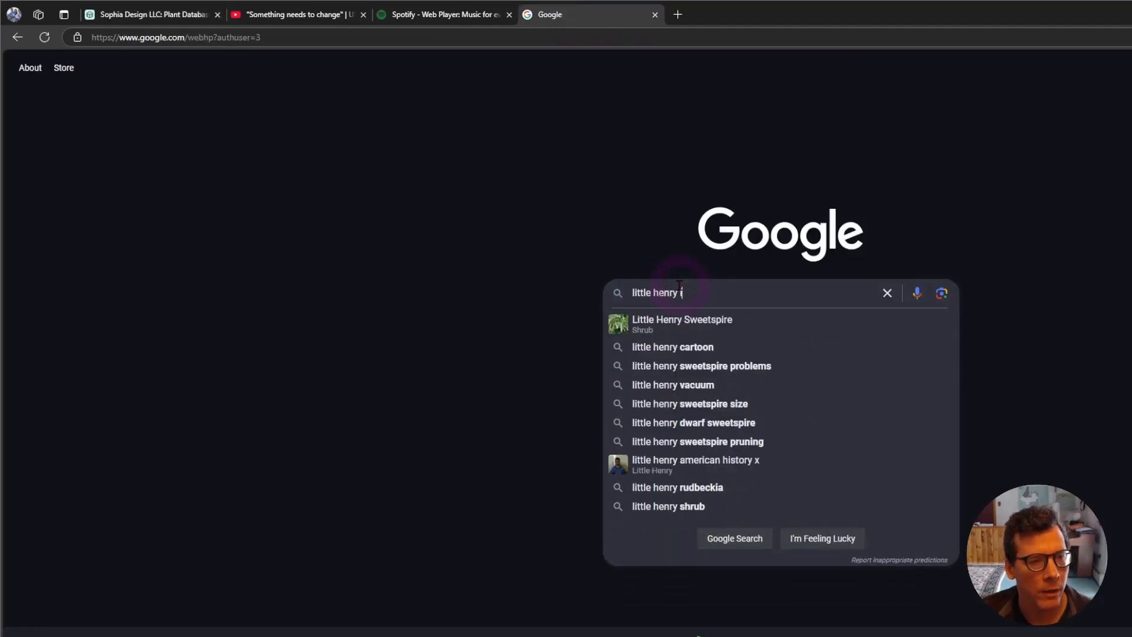
pyautogui.write('tea')
pyautogui.press('Return')
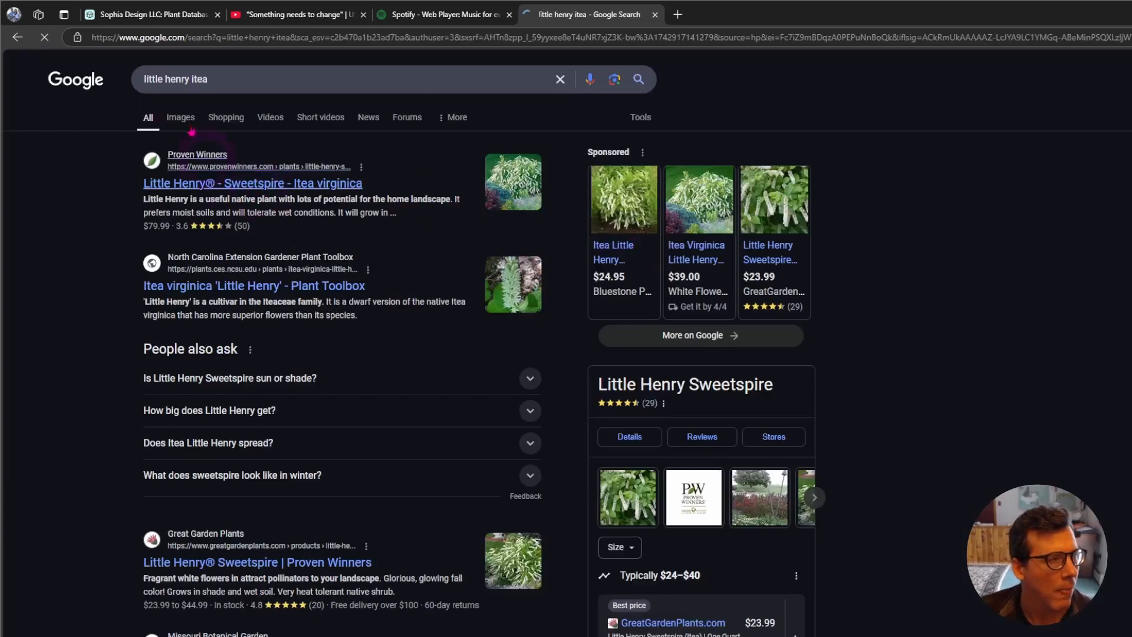
pyautogui.click(180, 117)
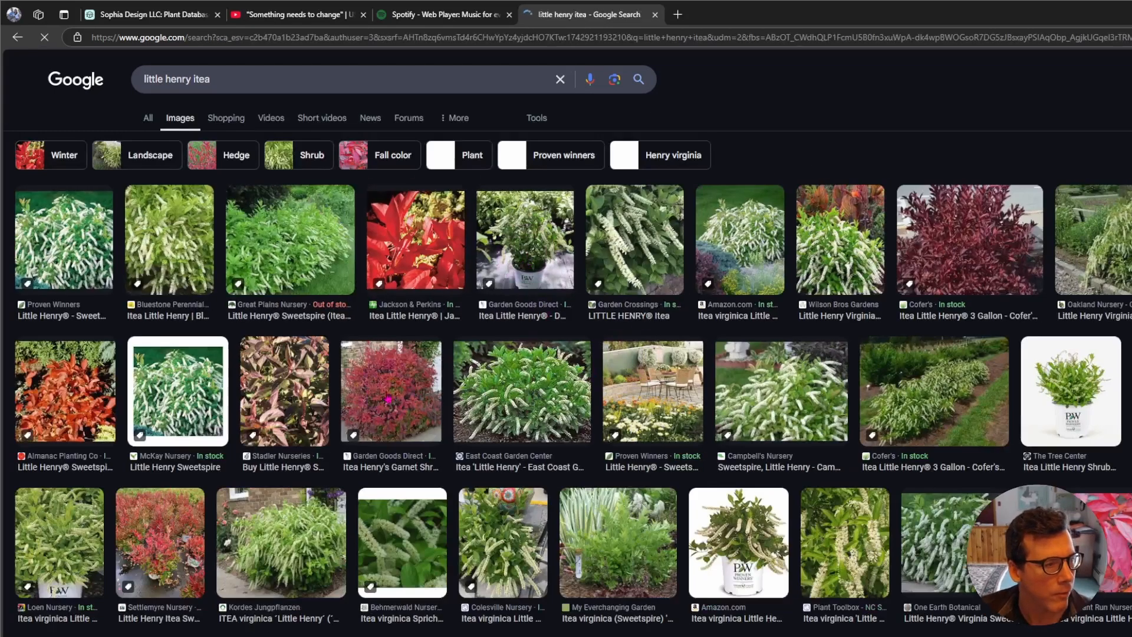
# - Inspect the East Coast Garden Center image in its own browser tab, and close that tab
pyautogui.rightClick(529, 368)
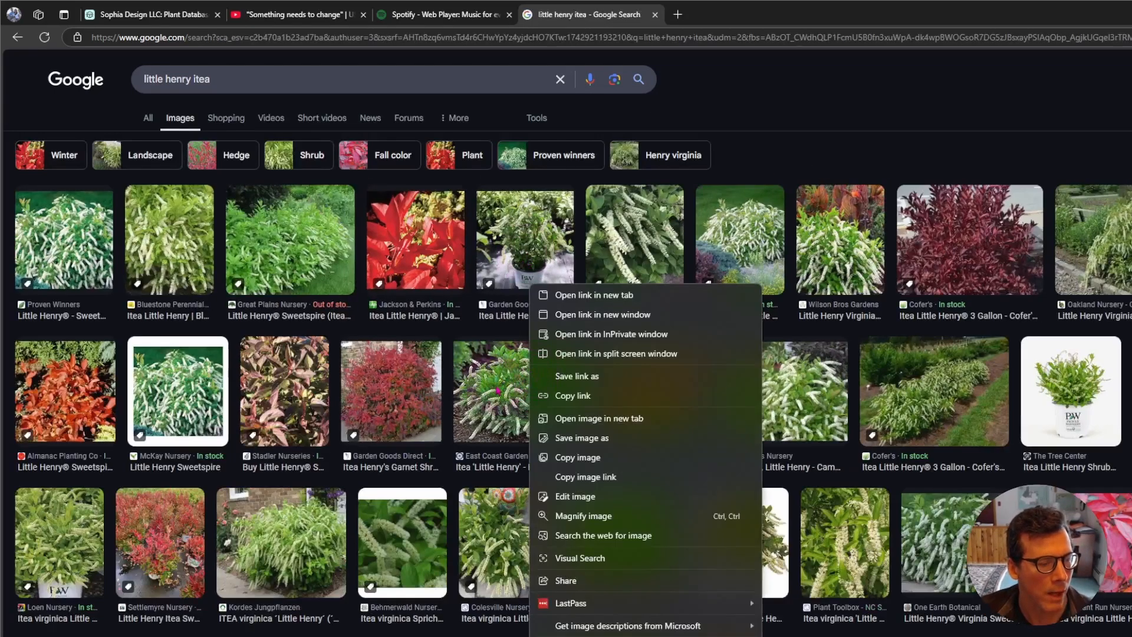
pyautogui.click(587, 419)
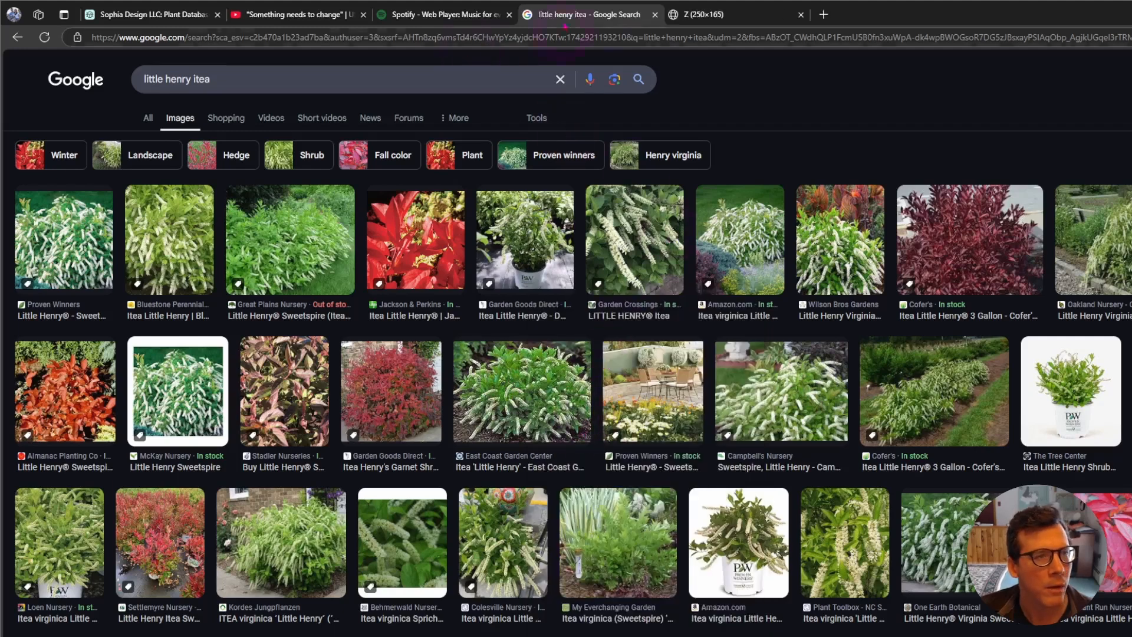
pyautogui.click(731, 14)
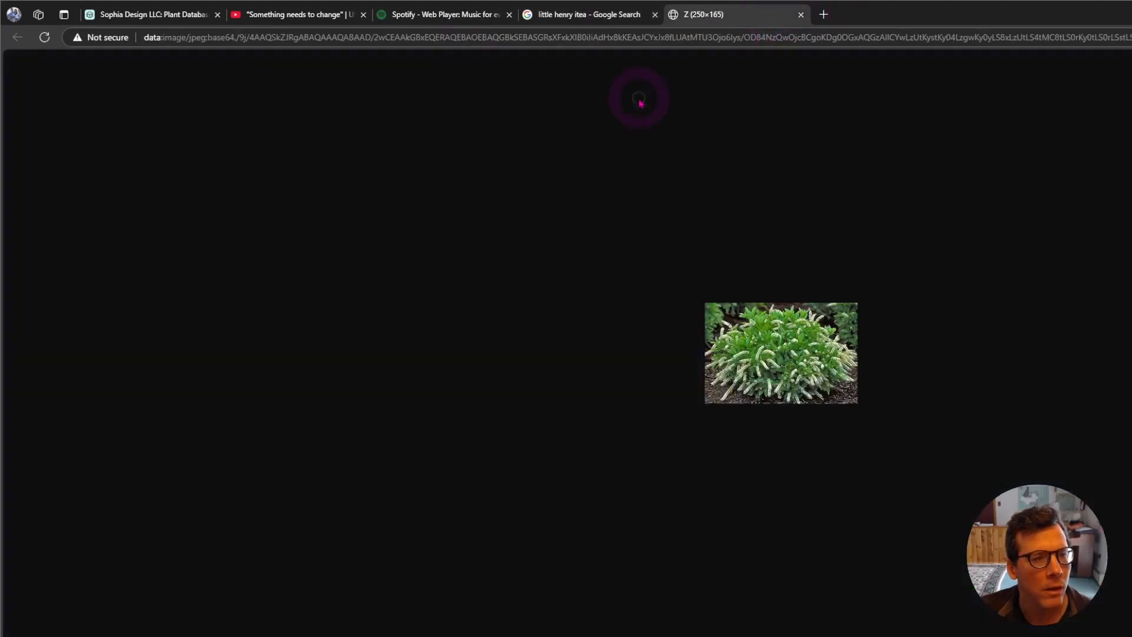
pyautogui.click(800, 14)
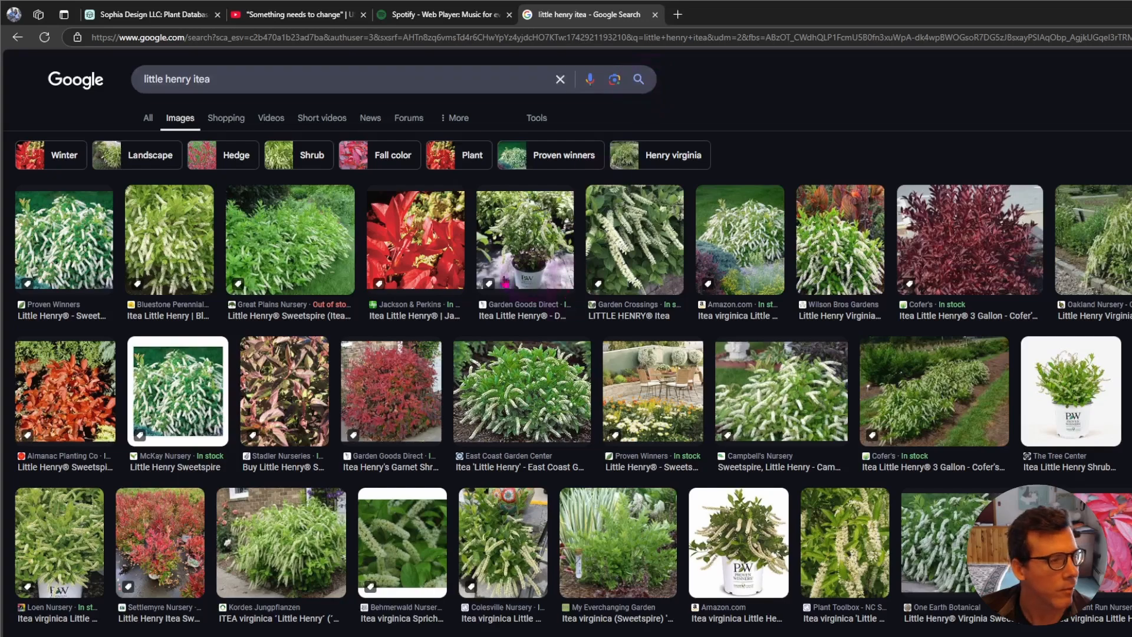
# - Preview the Proven Winners image and the East Coast Garden Center image among the search results
pyautogui.click(75, 239)
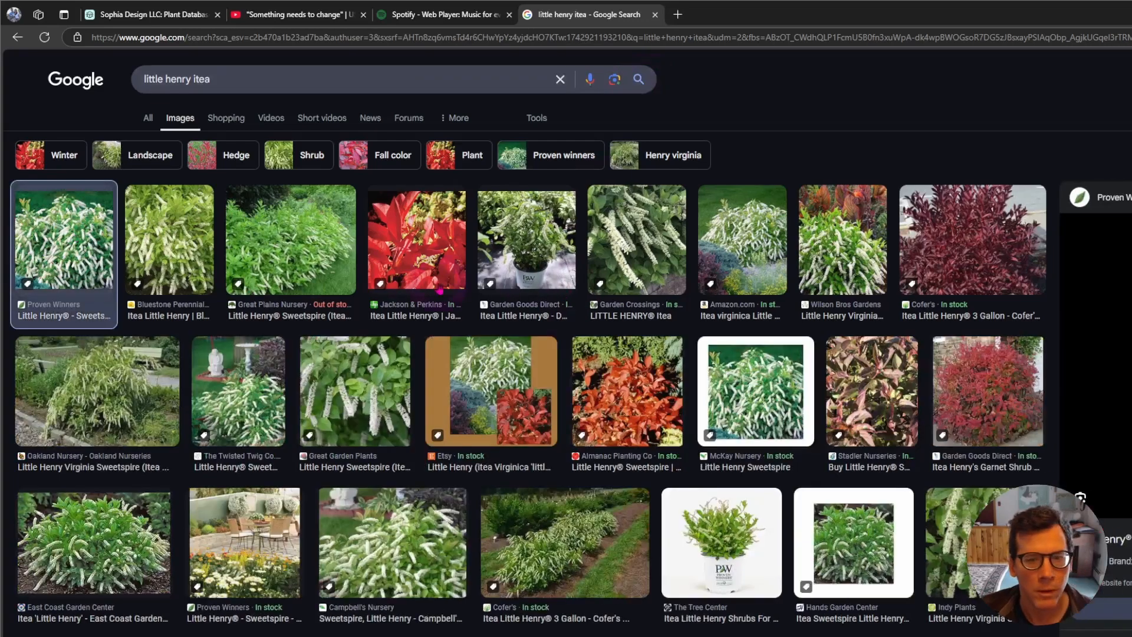
pyautogui.scroll(-1, 803, 360)
pyautogui.scroll(-5, 803, 360)
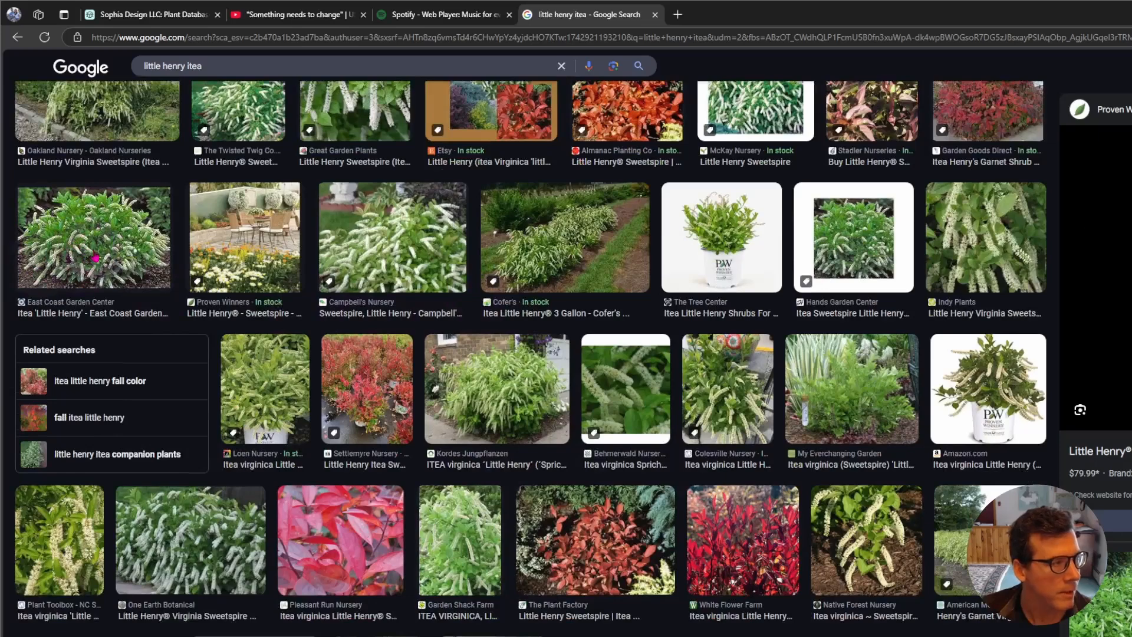
pyautogui.click(85, 241)
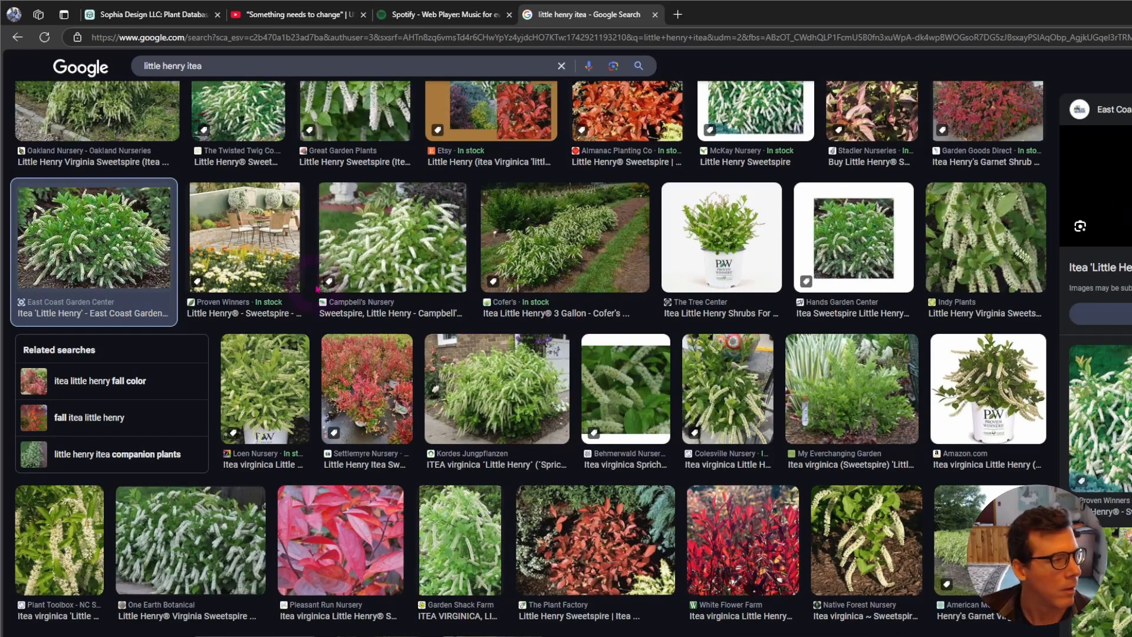
# - View the selected East Coast Garden Center image again in a separate tab and close it
pyautogui.rightClick(72, 251)
pyautogui.click(140, 378)
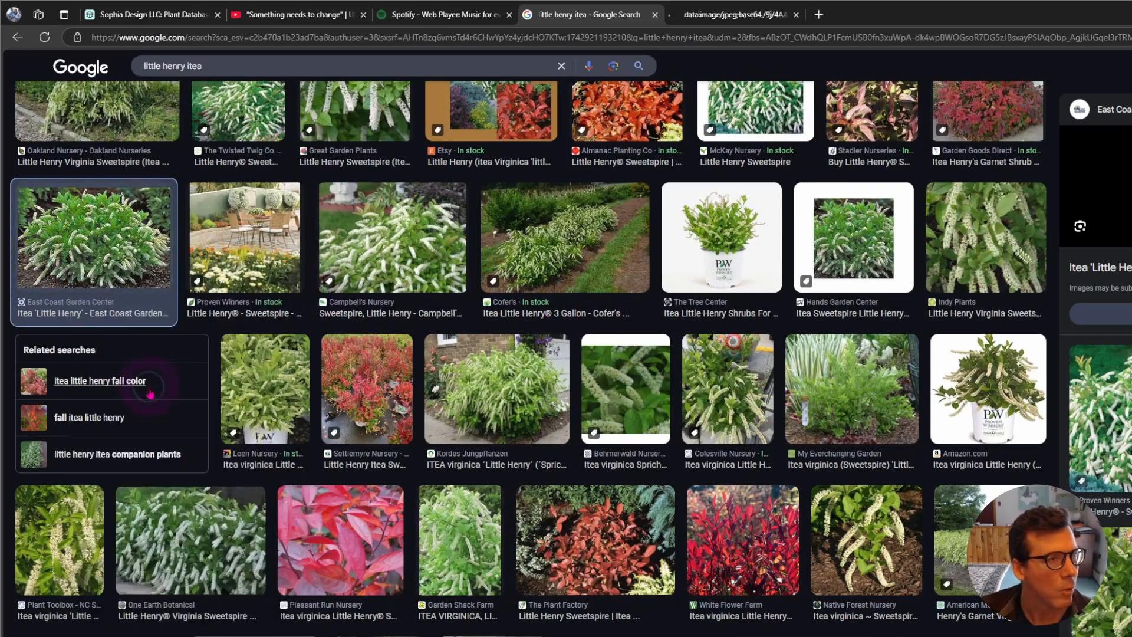
pyautogui.click(709, 17)
pyautogui.click(800, 15)
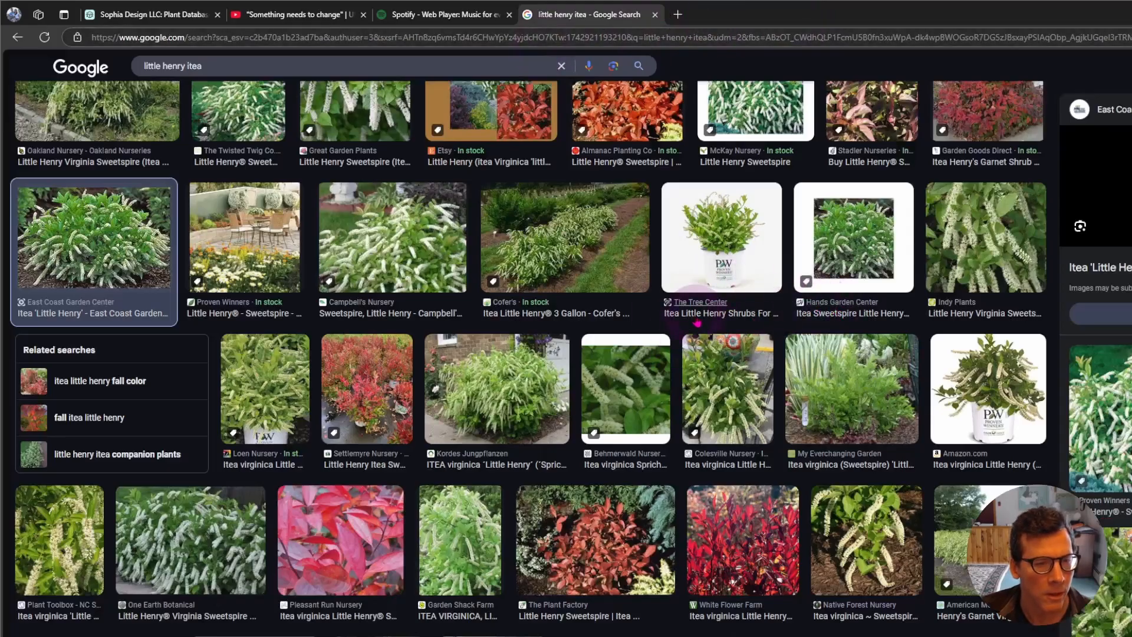
# - Open the One Earth Botanical image of Little Henry sweetspire in its own browser tab
pyautogui.rightClick(187, 552)
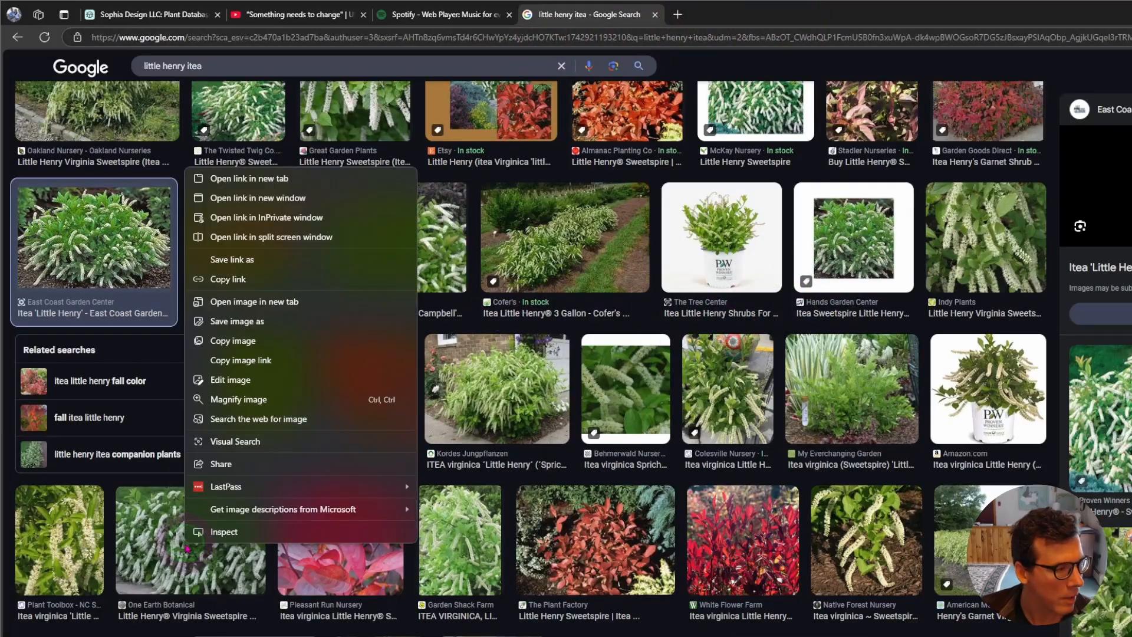
pyautogui.click(258, 302)
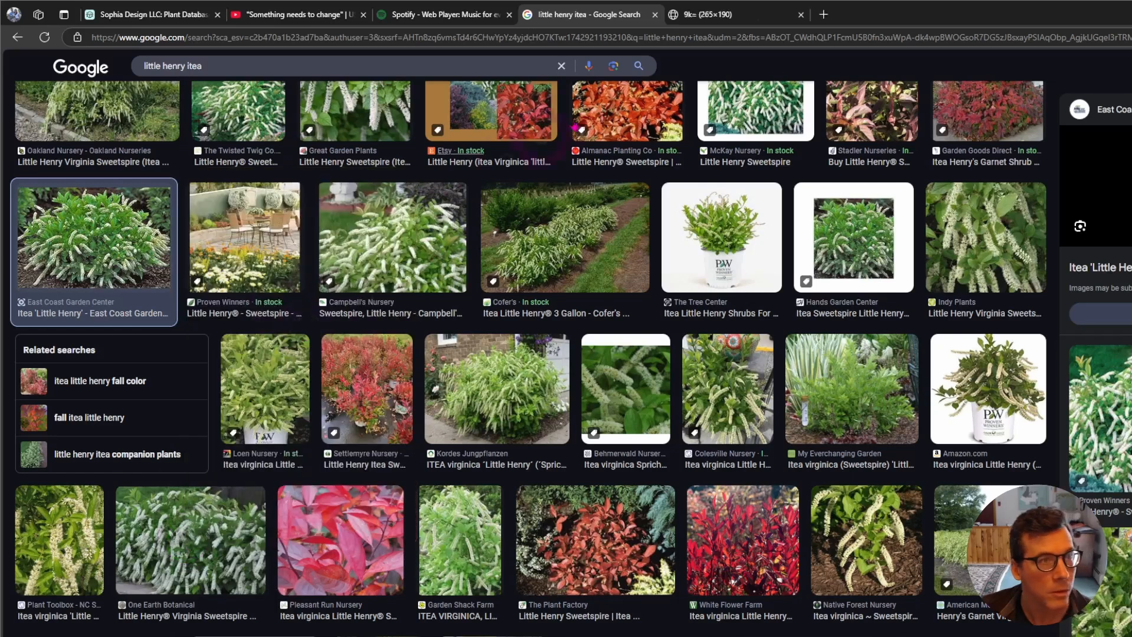
pyautogui.click(721, 15)
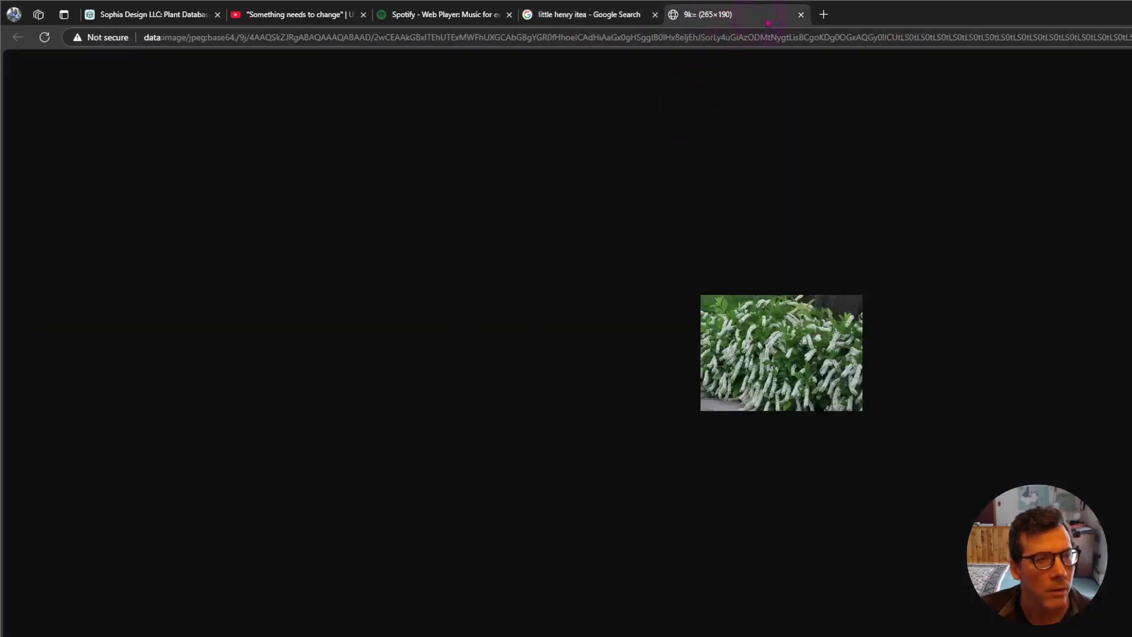
# - Save the opened plant image to the Pictures folder as a JPEG named "lh itea"
pyautogui.rightClick(725, 327)
pyautogui.click(793, 381)
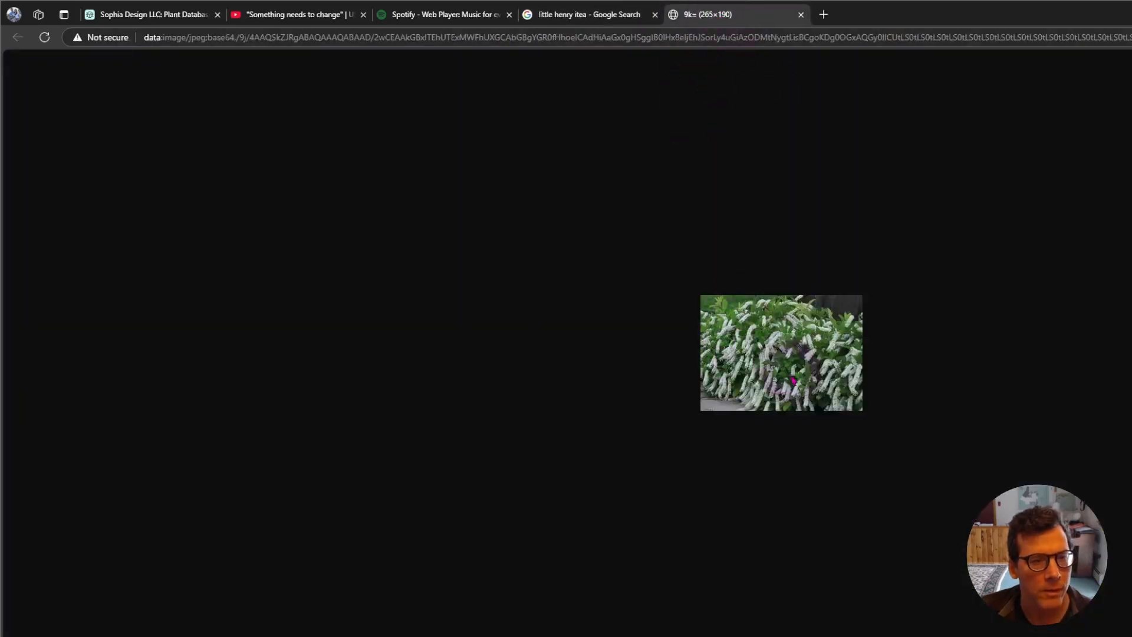
pyautogui.click(60, 147)
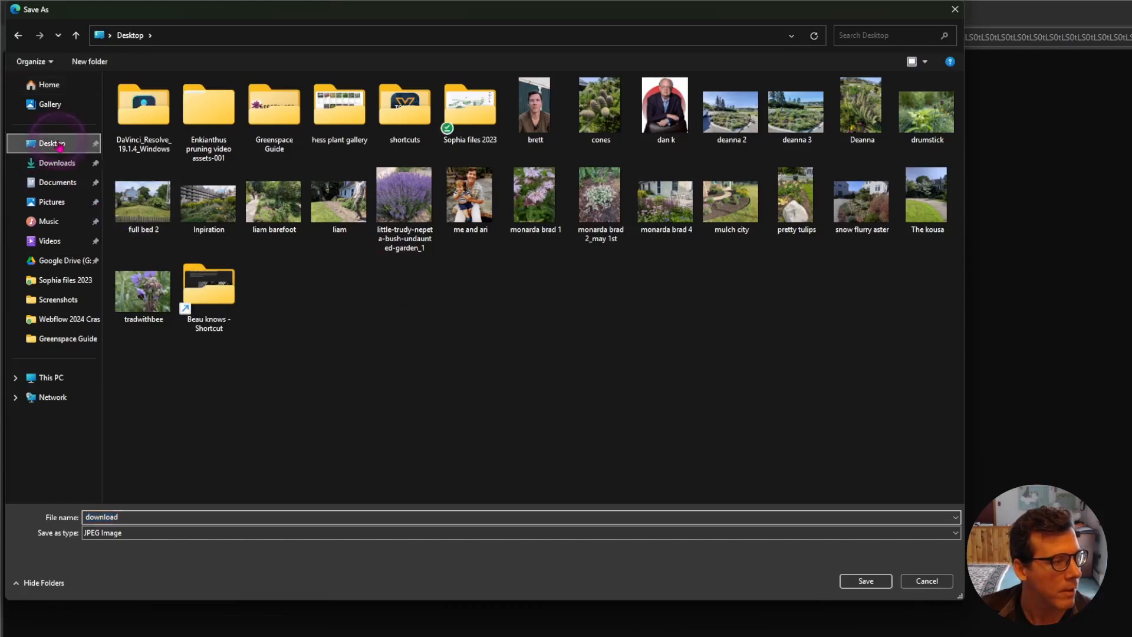
pyautogui.click(312, 352)
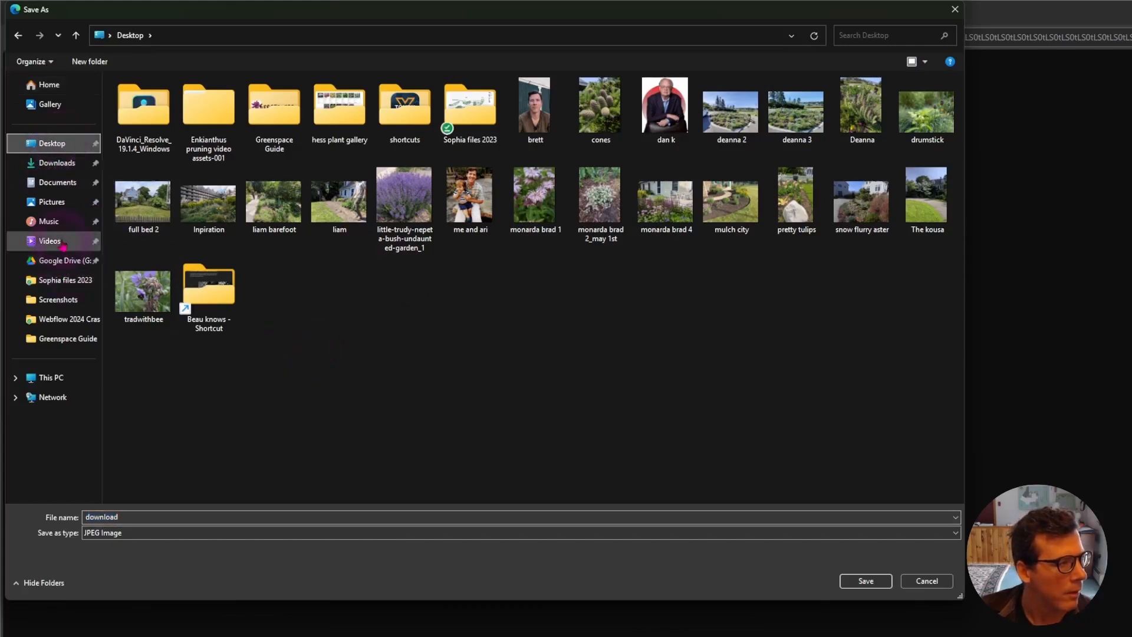
pyautogui.click(59, 205)
pyautogui.click(283, 248)
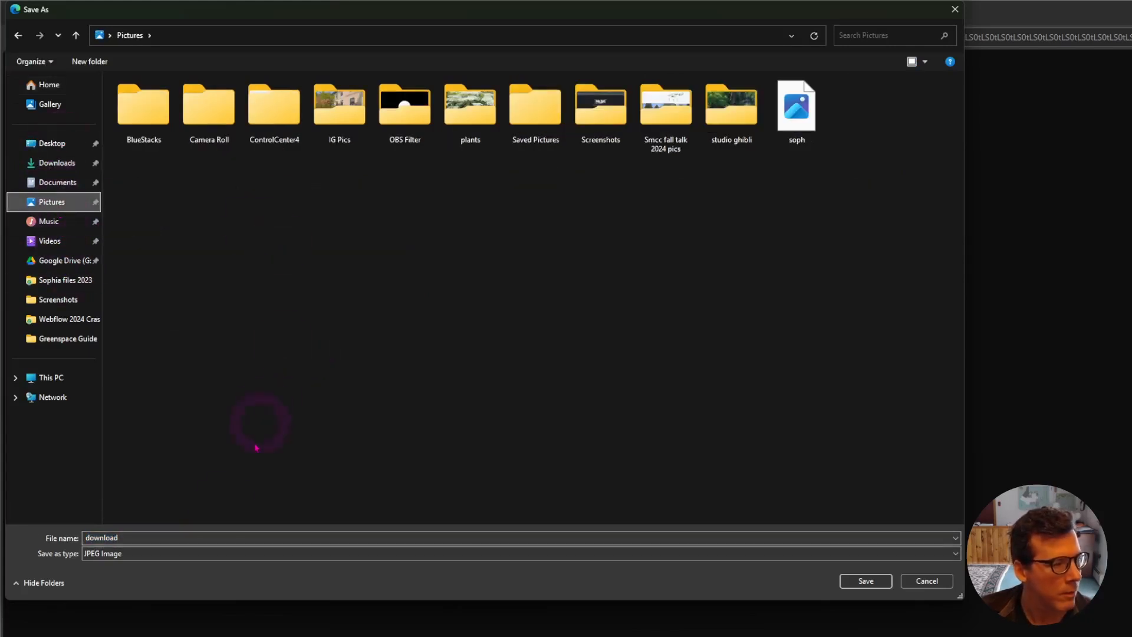
pyautogui.click(161, 537)
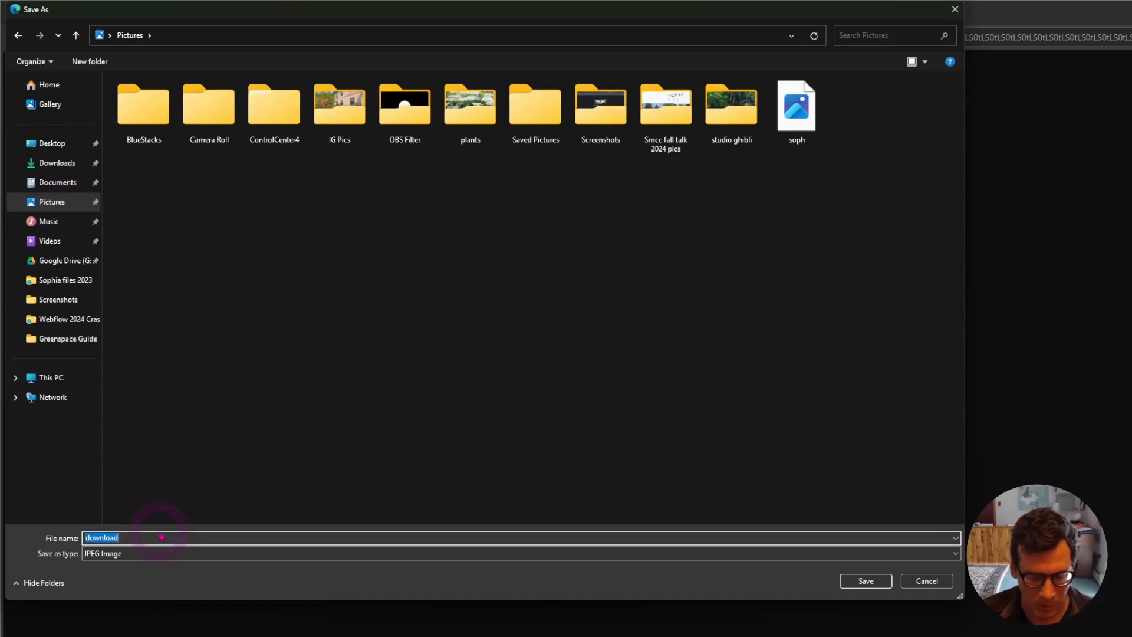
pyautogui.write('lh itea')
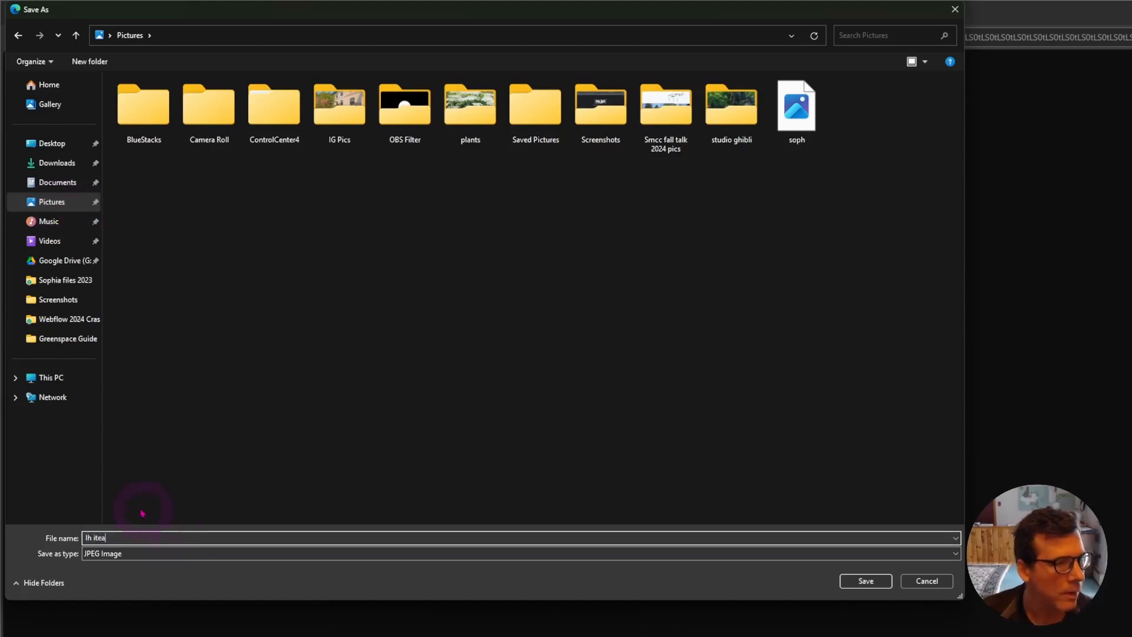
pyautogui.click(856, 582)
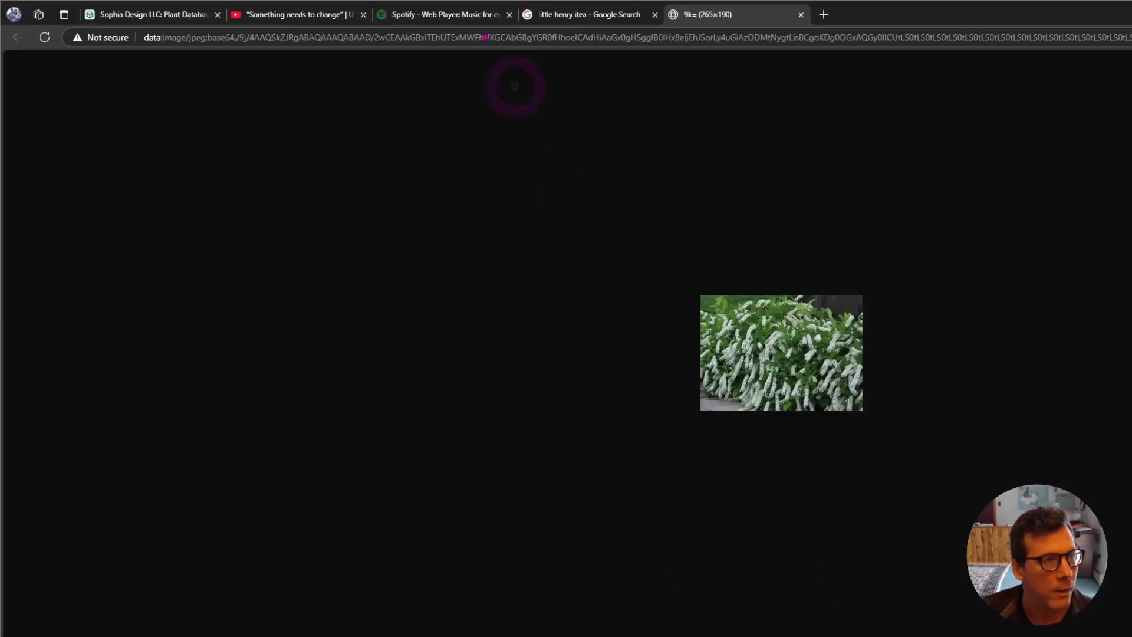
# - Switch to Airtable and upload lh itea.jpg from the Pictures folder as the Plant photo of the Itea virginica record
pyautogui.click(152, 15)
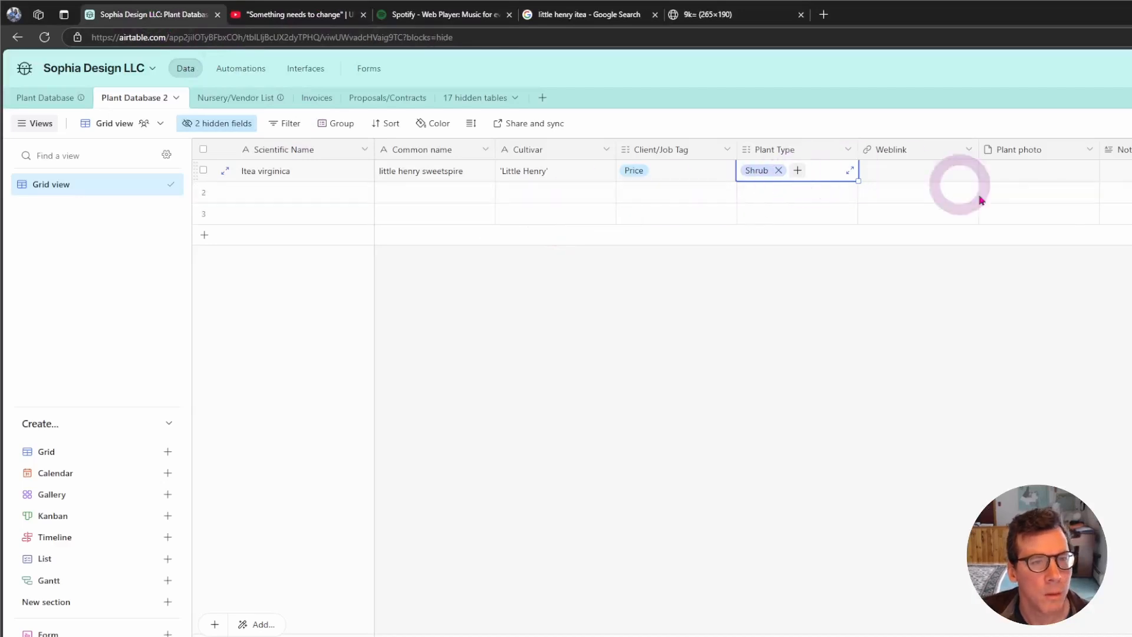
pyautogui.click(1020, 173)
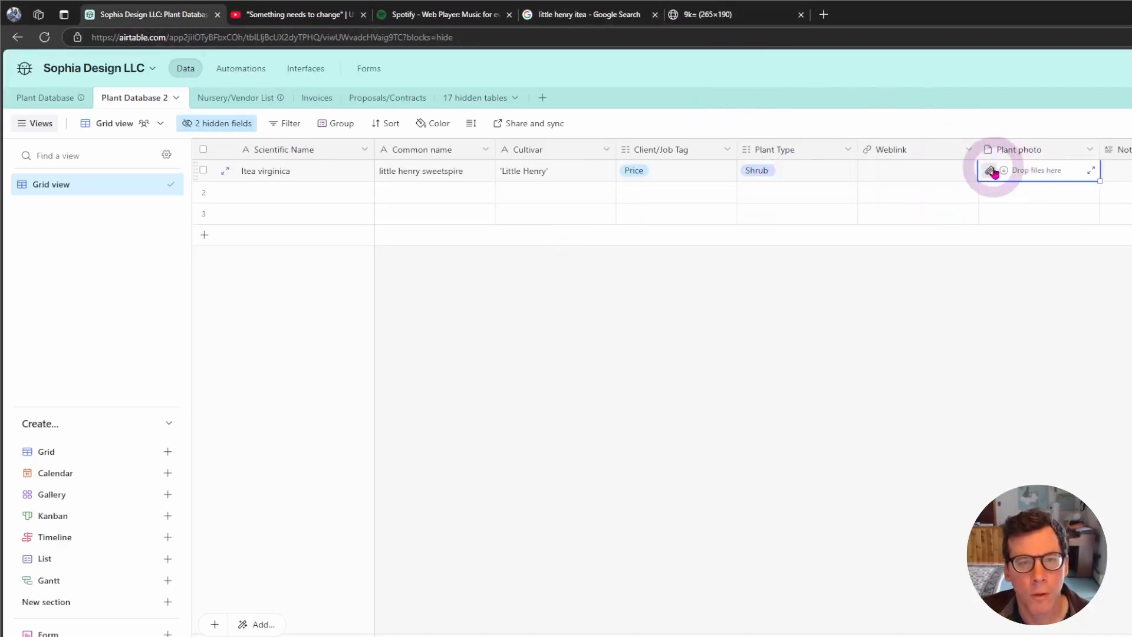
pyautogui.click(990, 171)
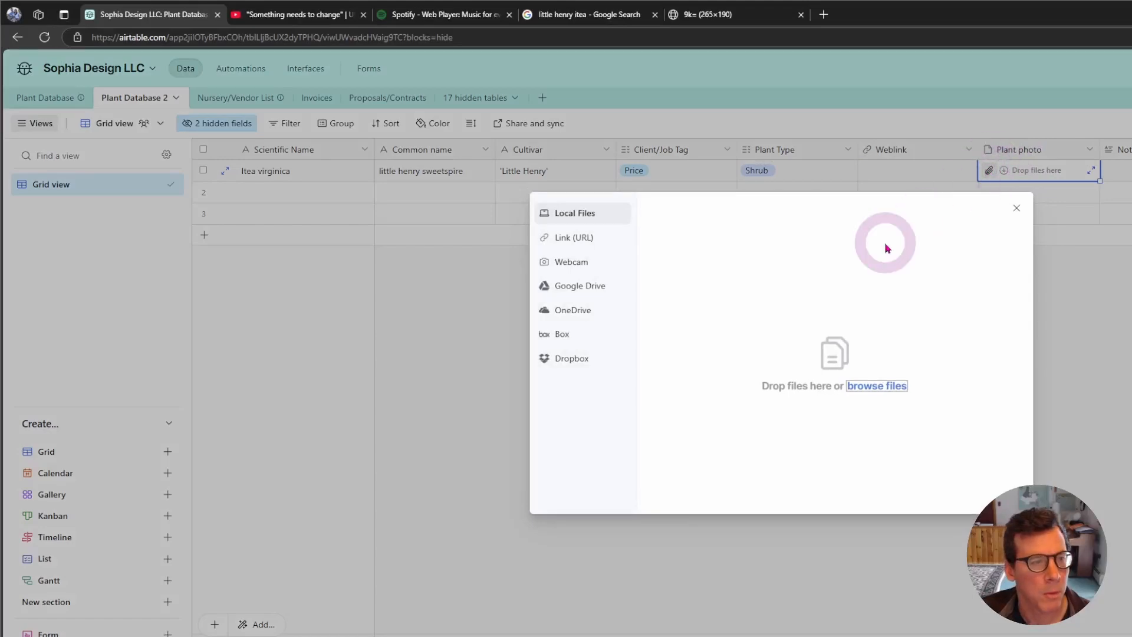
pyautogui.click(872, 385)
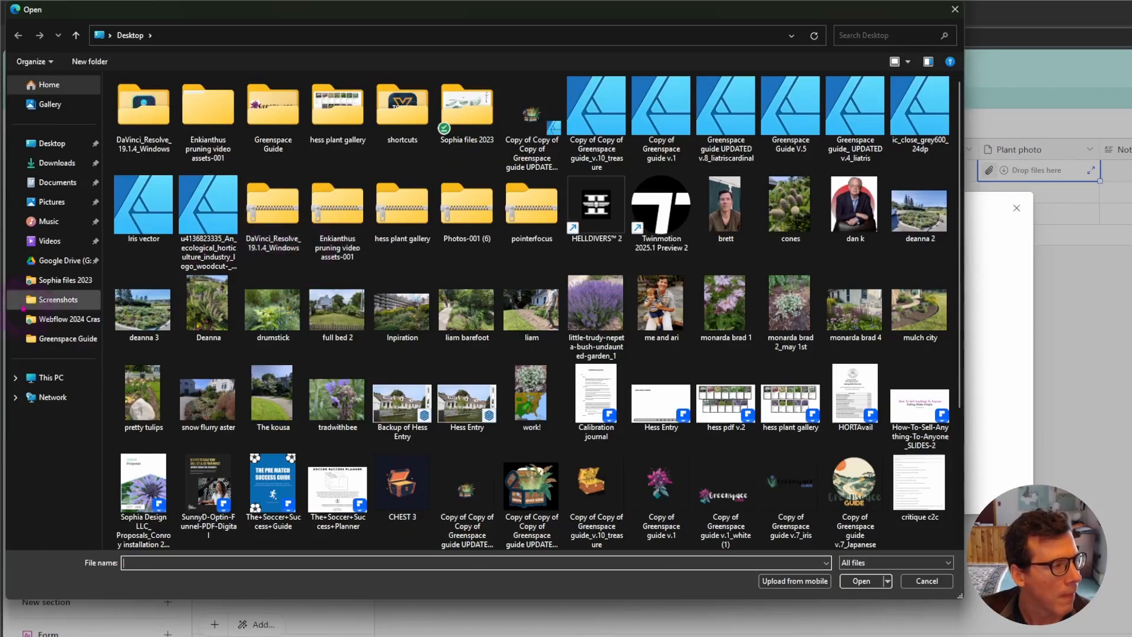
pyautogui.click(54, 203)
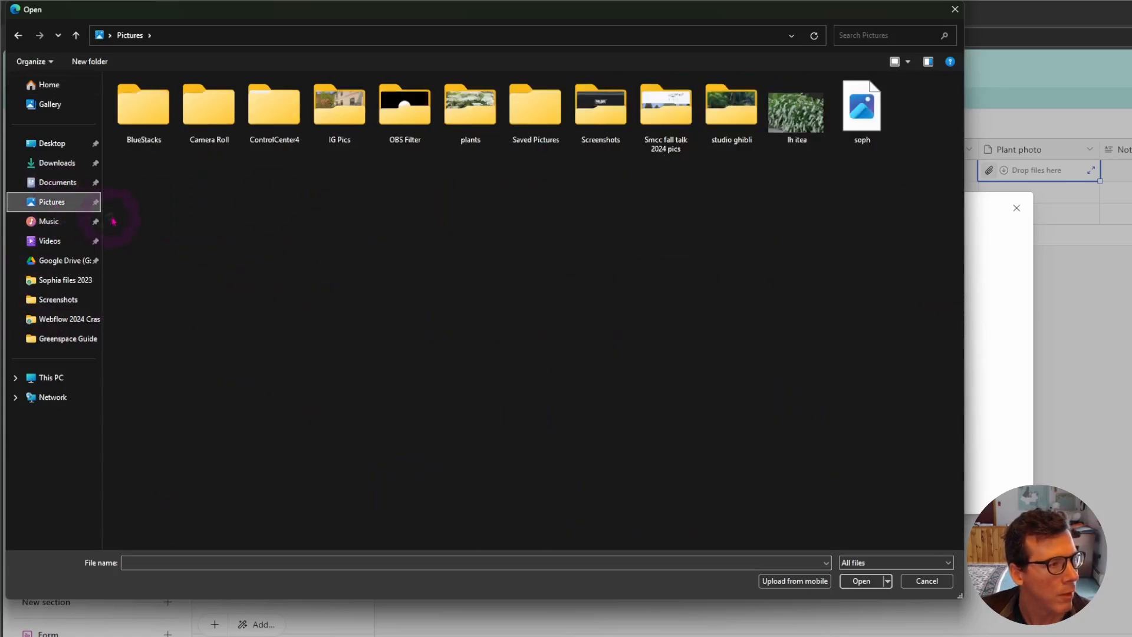
pyautogui.doubleClick(795, 112)
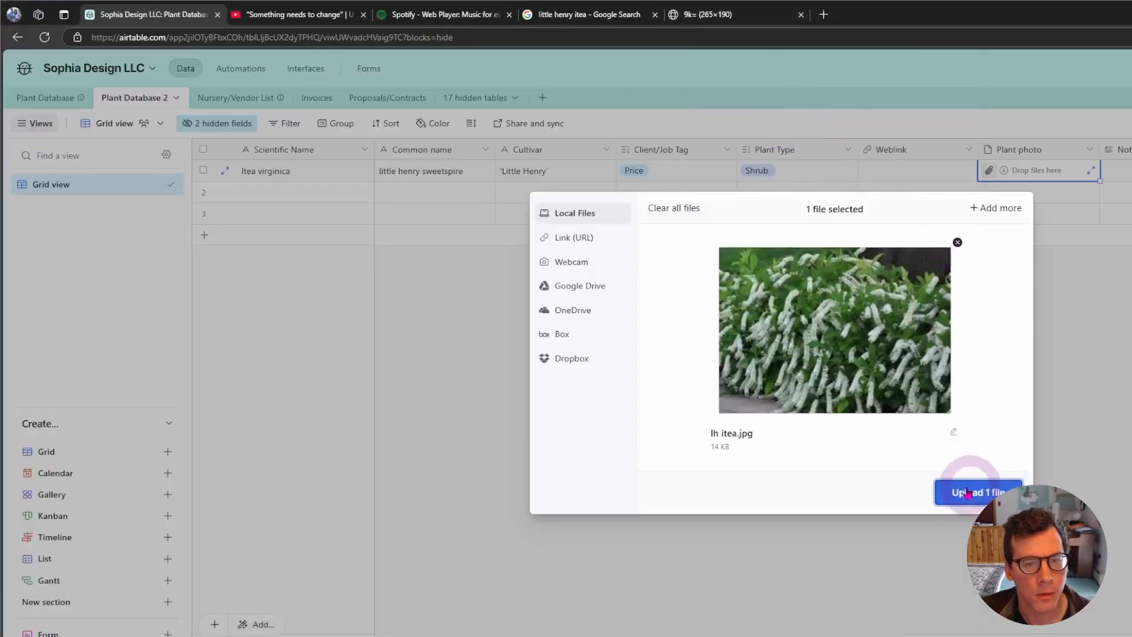
pyautogui.click(955, 497)
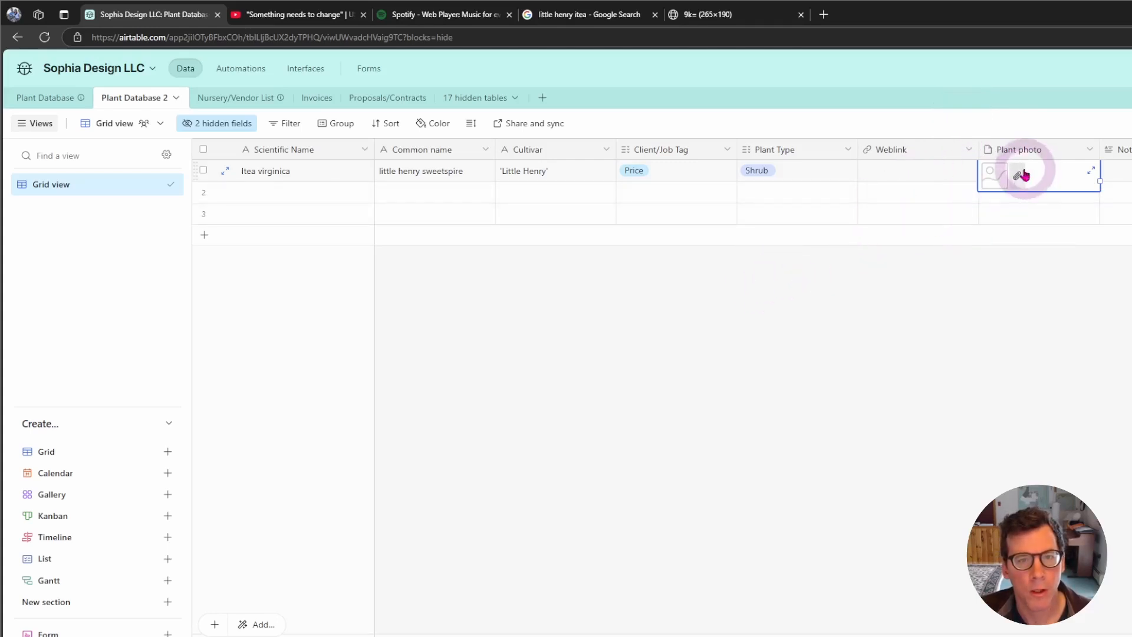
pyautogui.hotkey('ctrl', 'v')
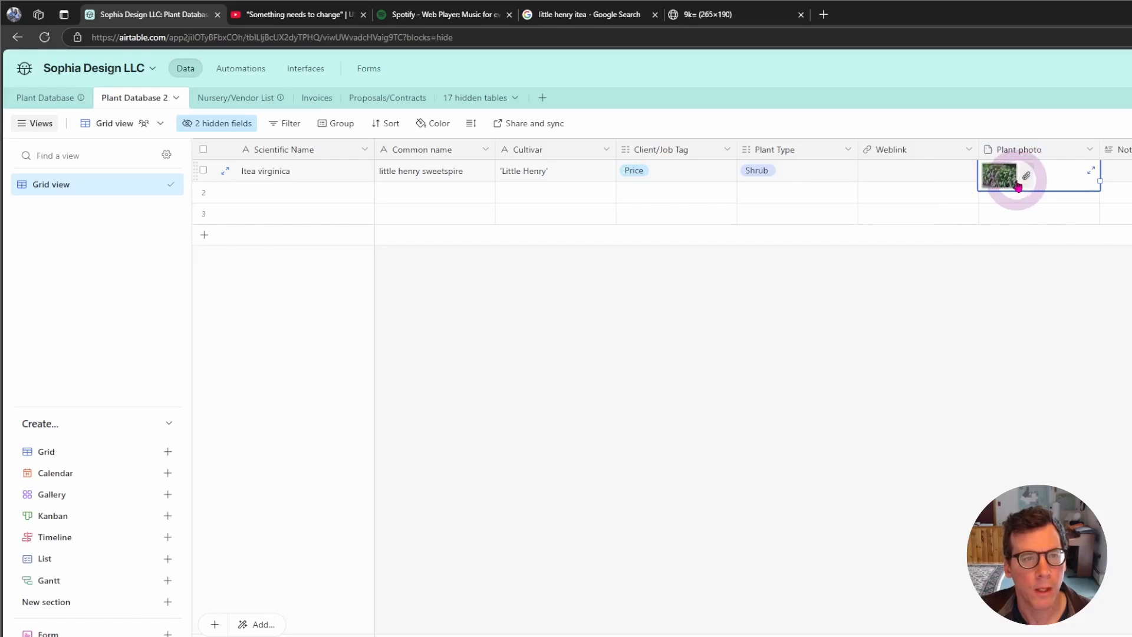
# - Close the image tab and open the North Carolina Extension Gardener page for Itea virginica 'Little Henry' from the general Google results
pyautogui.click(747, 15)
pyautogui.click(801, 14)
pyautogui.hotkey('ctrl', 't')
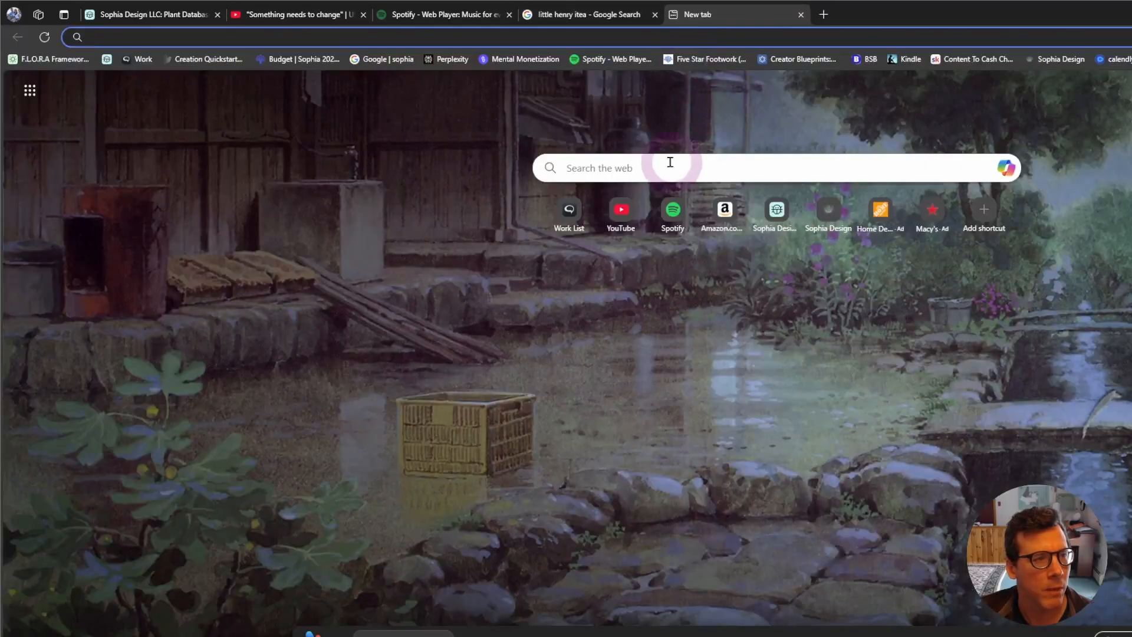
pyautogui.click(607, 14)
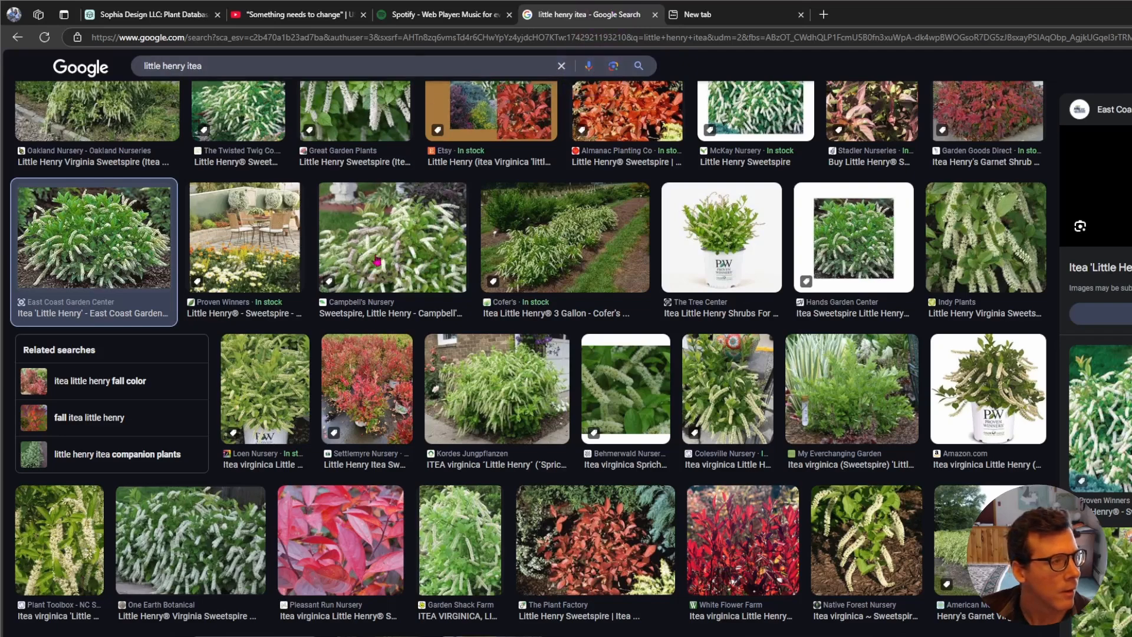
pyautogui.scroll(10, 377, 261)
pyautogui.click(148, 118)
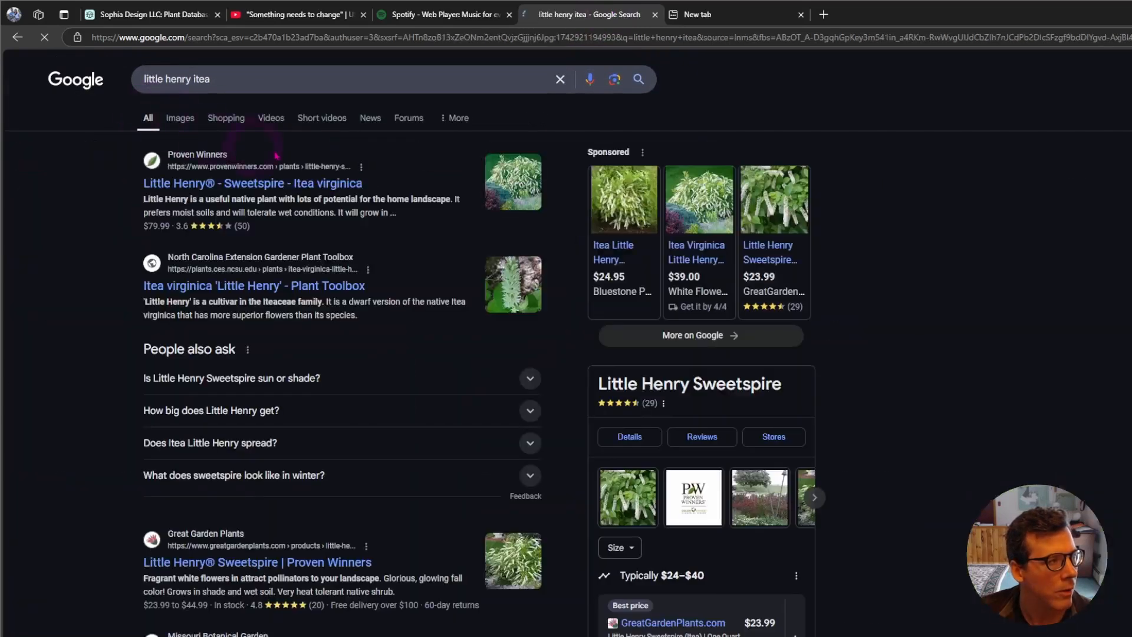
pyautogui.click(257, 287)
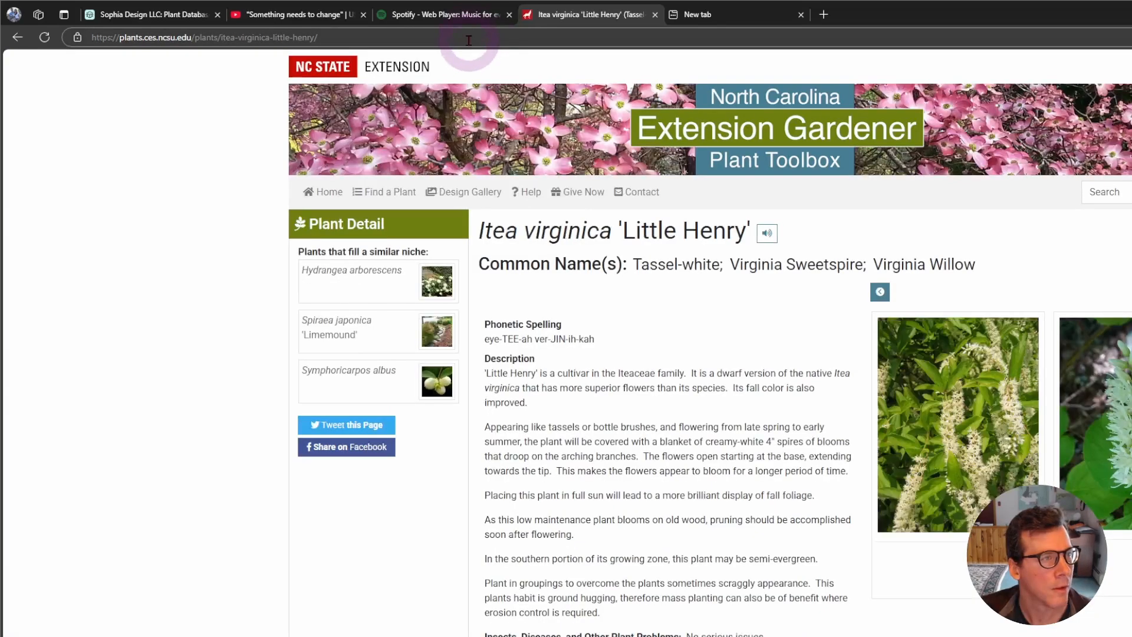
# - Copy the plant page's web address and paste it into the Weblink field of the Itea virginica record in Airtable
pyautogui.click(469, 35)
pyautogui.rightClick(469, 35)
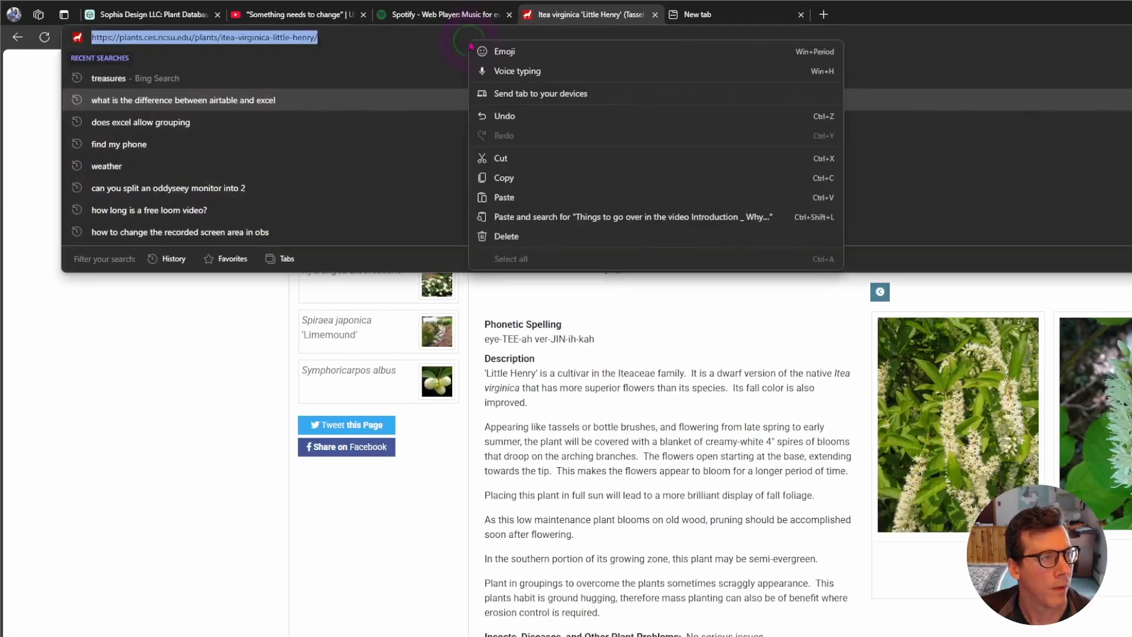
pyautogui.click(502, 177)
pyautogui.click(119, 15)
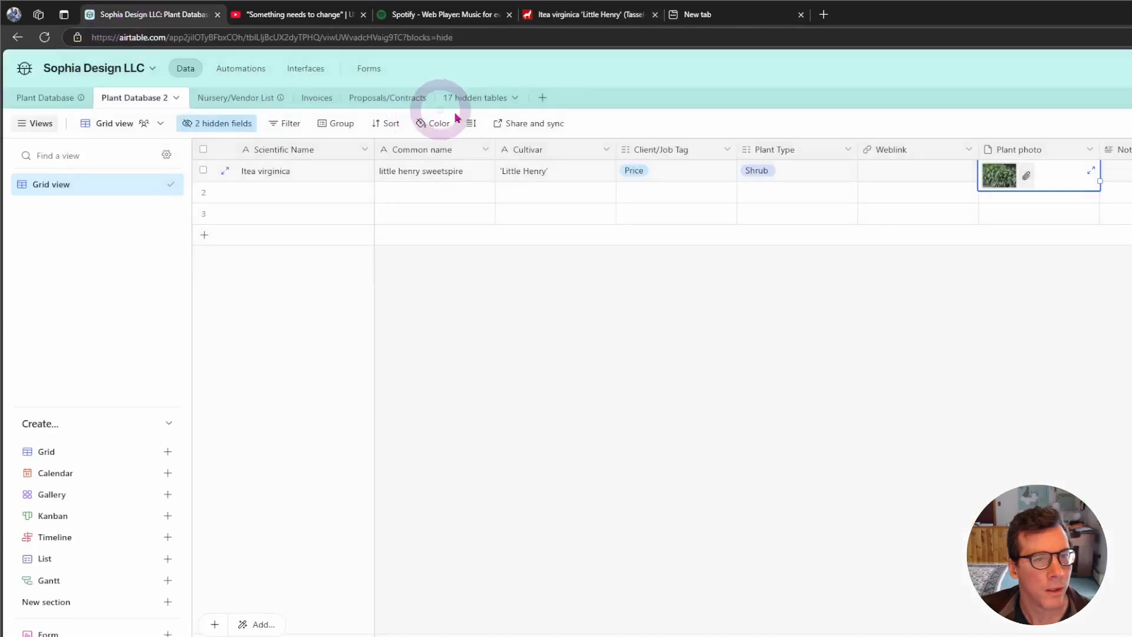
pyautogui.click(895, 177)
pyautogui.hotkey('ctrl', 'v')
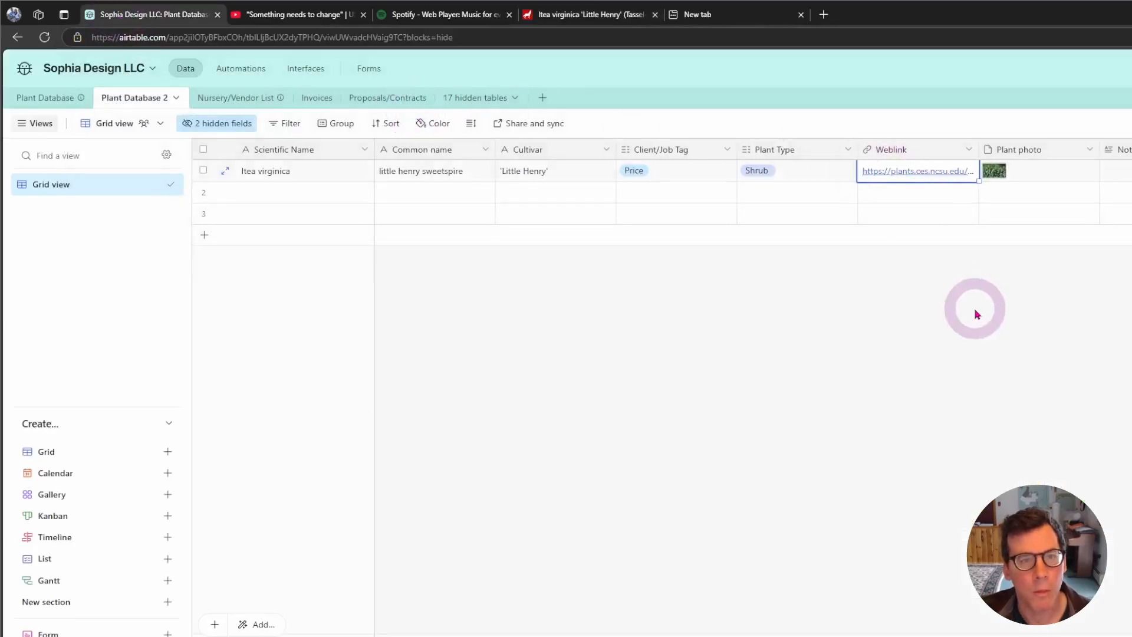
pyautogui.click(955, 304)
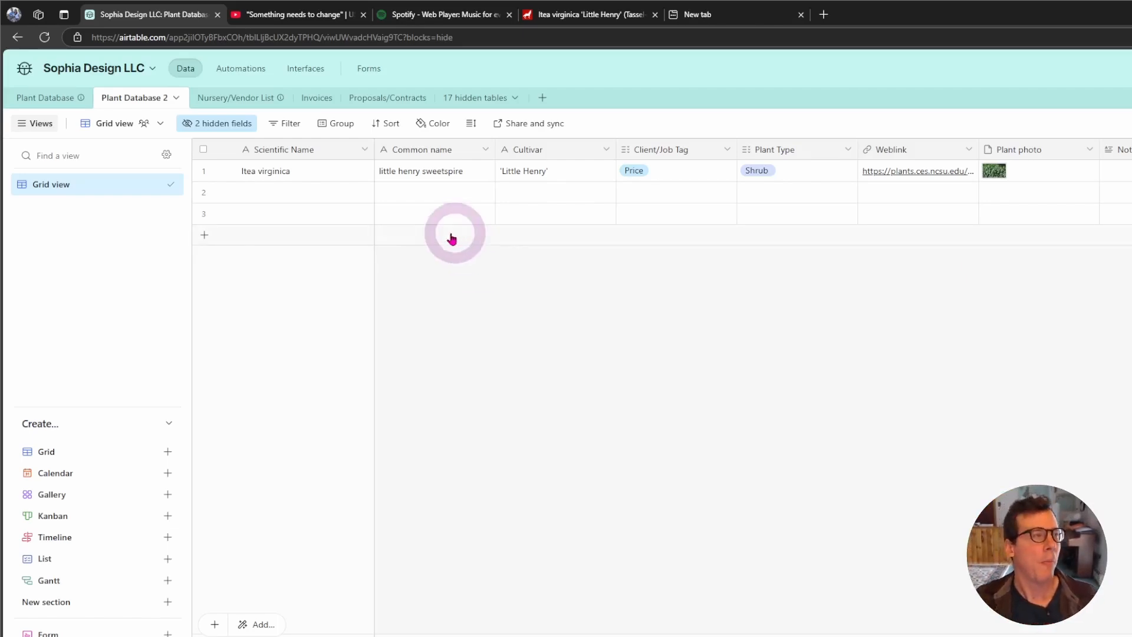
# - Look through the Plant Database, Invoices and Proposals/Contracts tables, plus the options for adding a table and the hidden tables
pyautogui.click(45, 98)
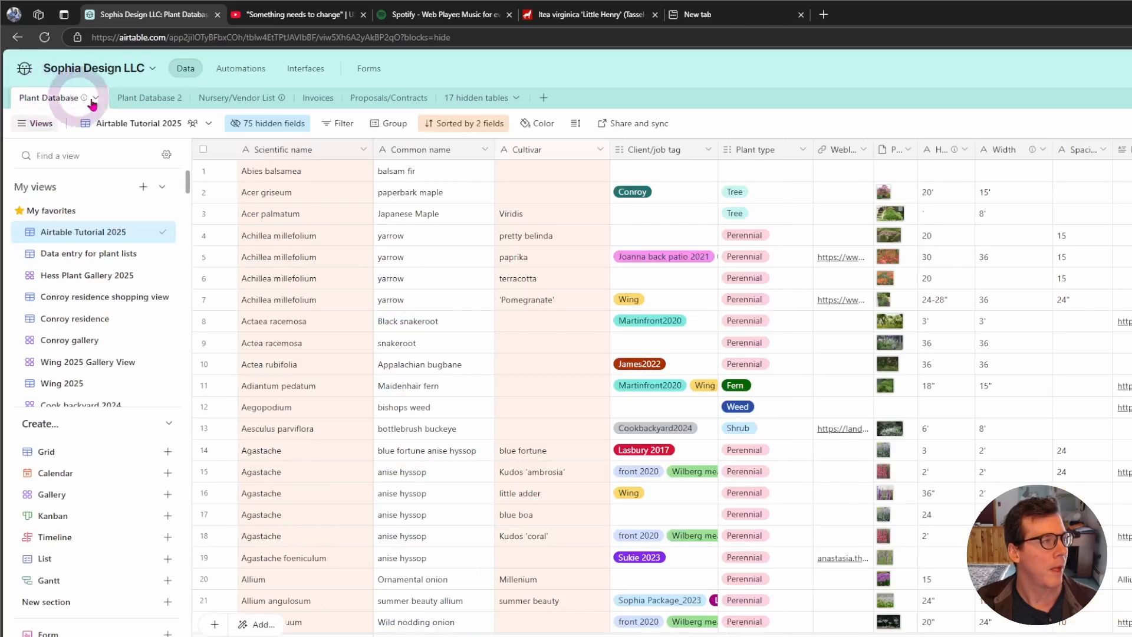
pyautogui.click(320, 99)
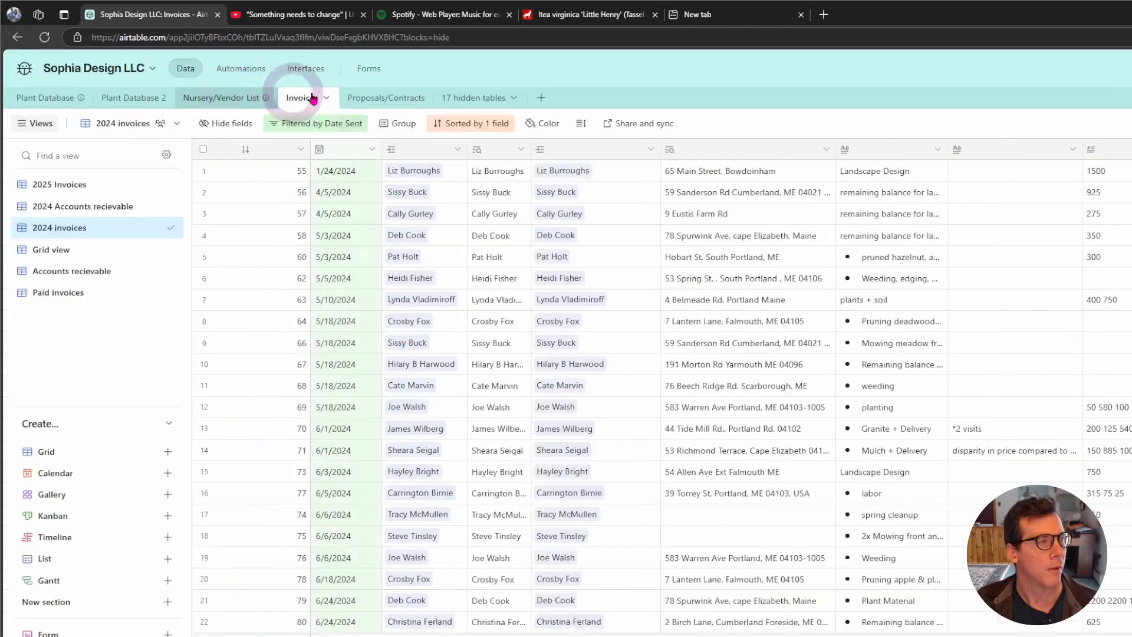
pyautogui.click(371, 98)
pyautogui.click(540, 99)
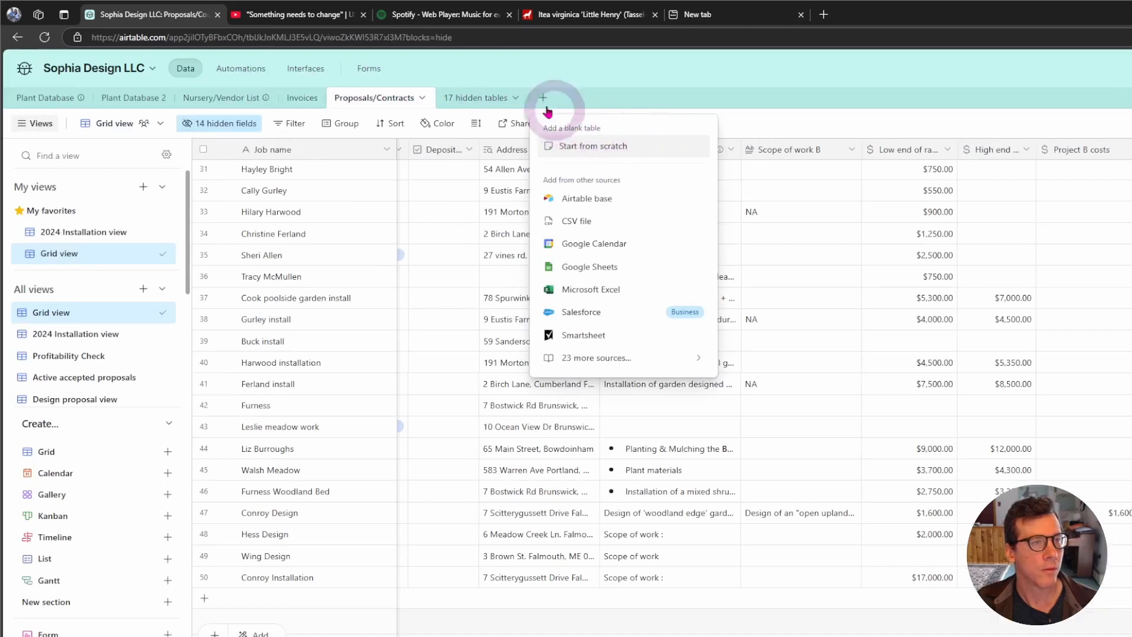
pyautogui.click(468, 99)
pyautogui.click(589, 101)
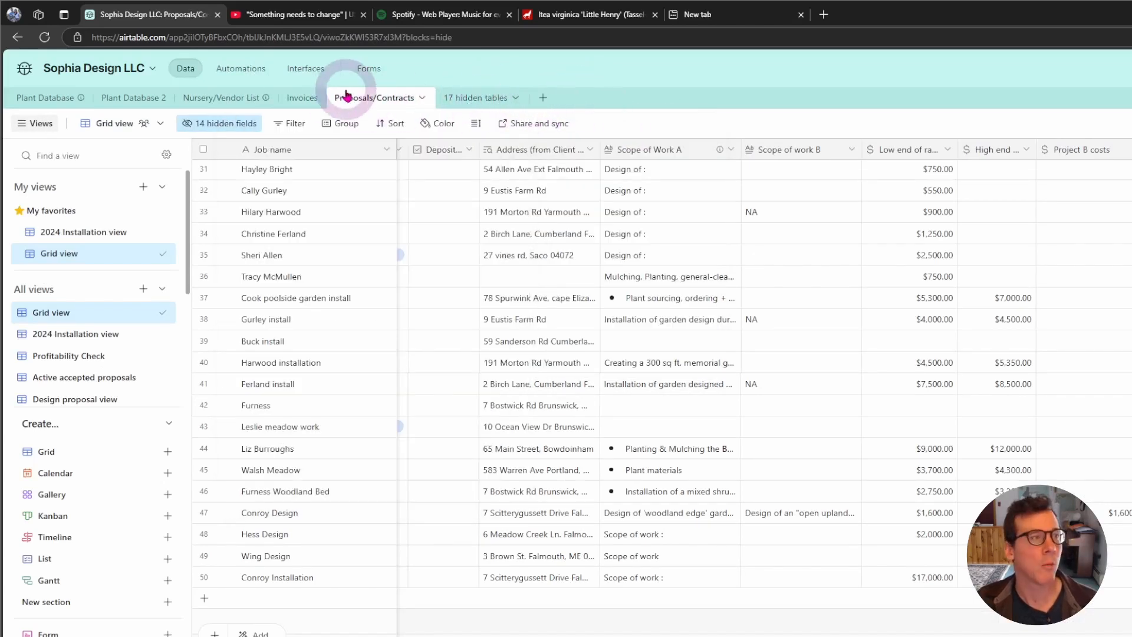
# - Review the vendors in the Nursery/Vendor List table and return to the Plant Database 2 table
pyautogui.click(219, 105)
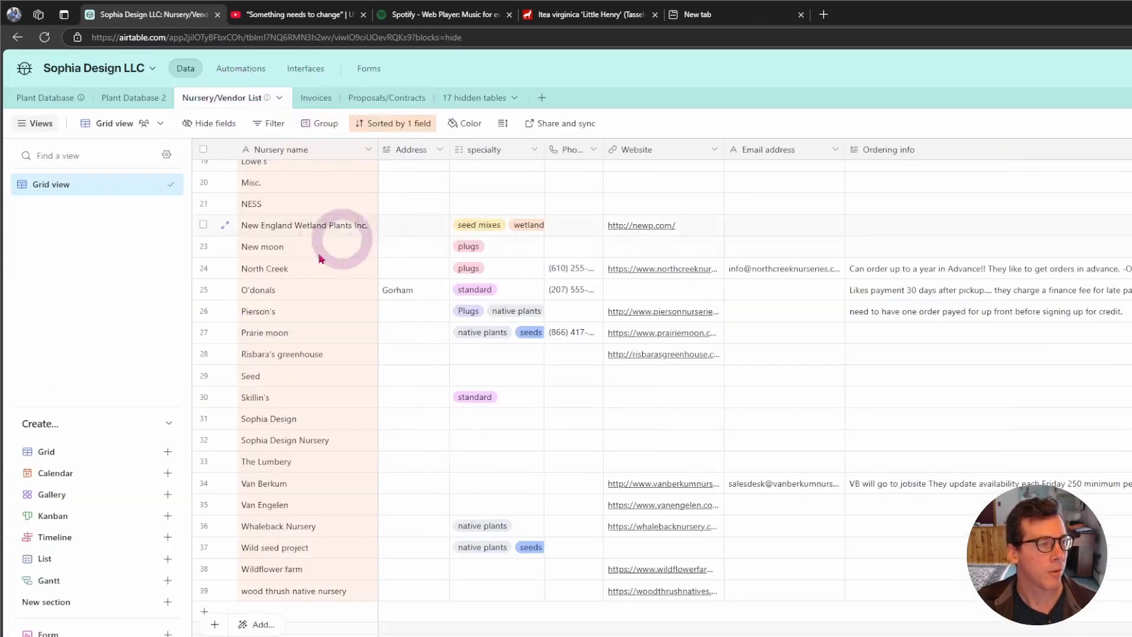
pyautogui.scroll(6, 302, 331)
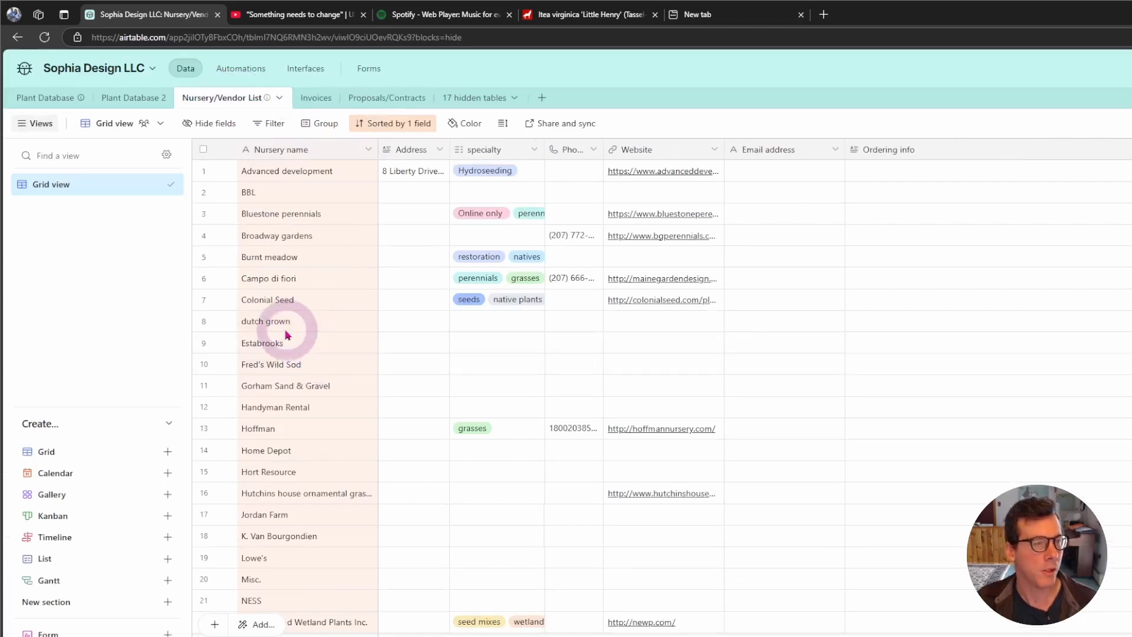
pyautogui.scroll(-6, 318, 295)
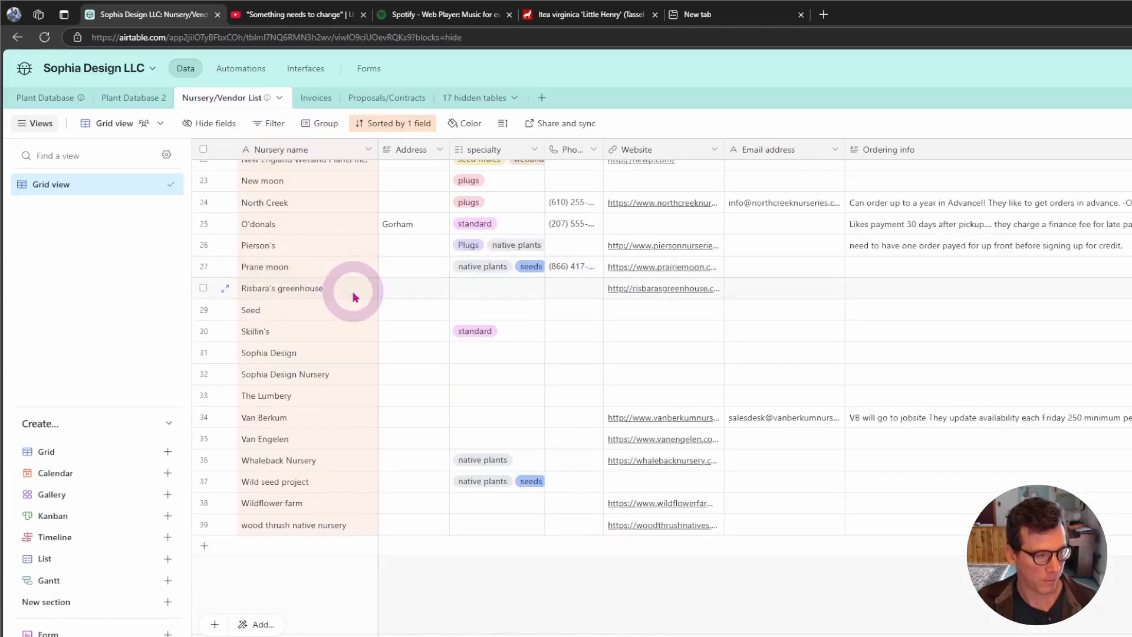
pyautogui.scroll(6, 345, 280)
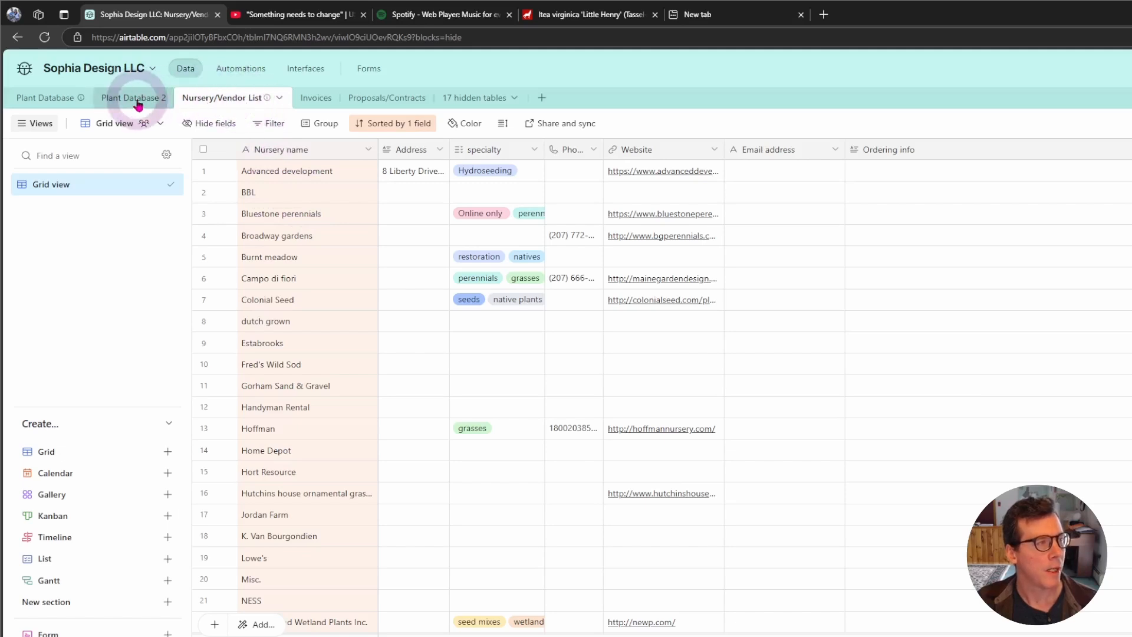
pyautogui.click(109, 98)
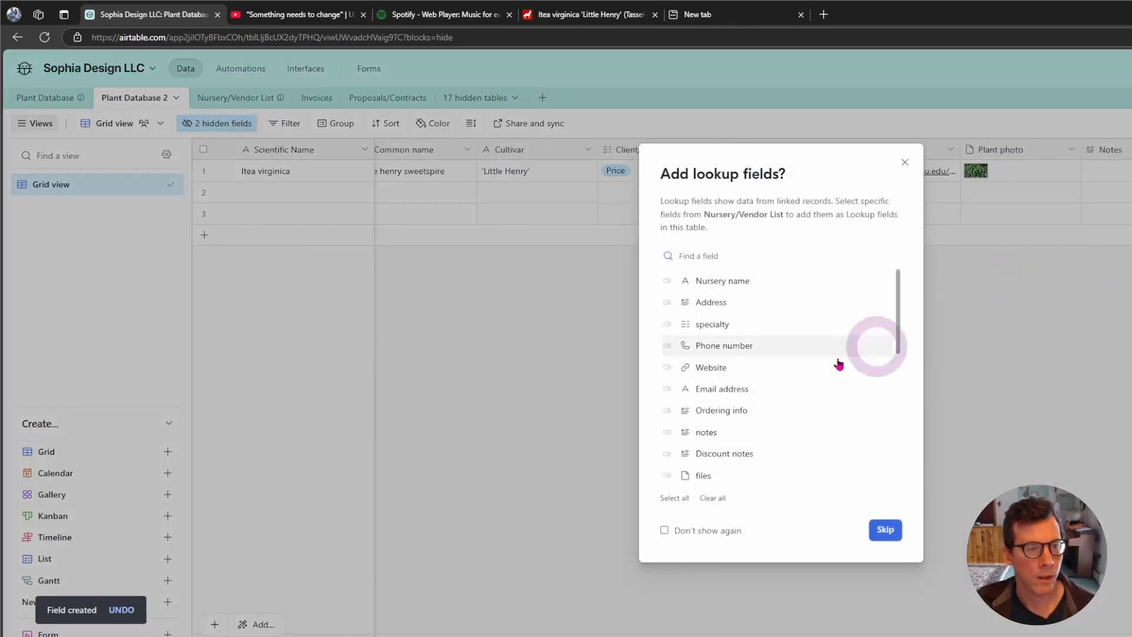
# - Add Nursery name from the Nursery/Vendor List as a lookup field in Plant Database 2
pyautogui.click(668, 282)
pyautogui.click(861, 529)
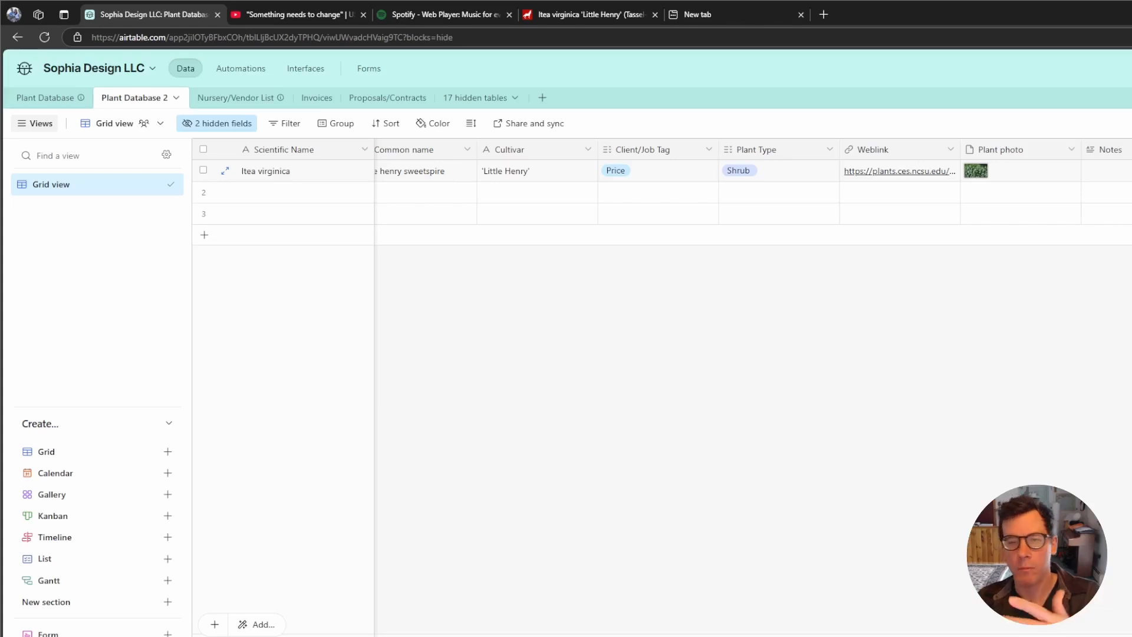
pyautogui.click(707, 179)
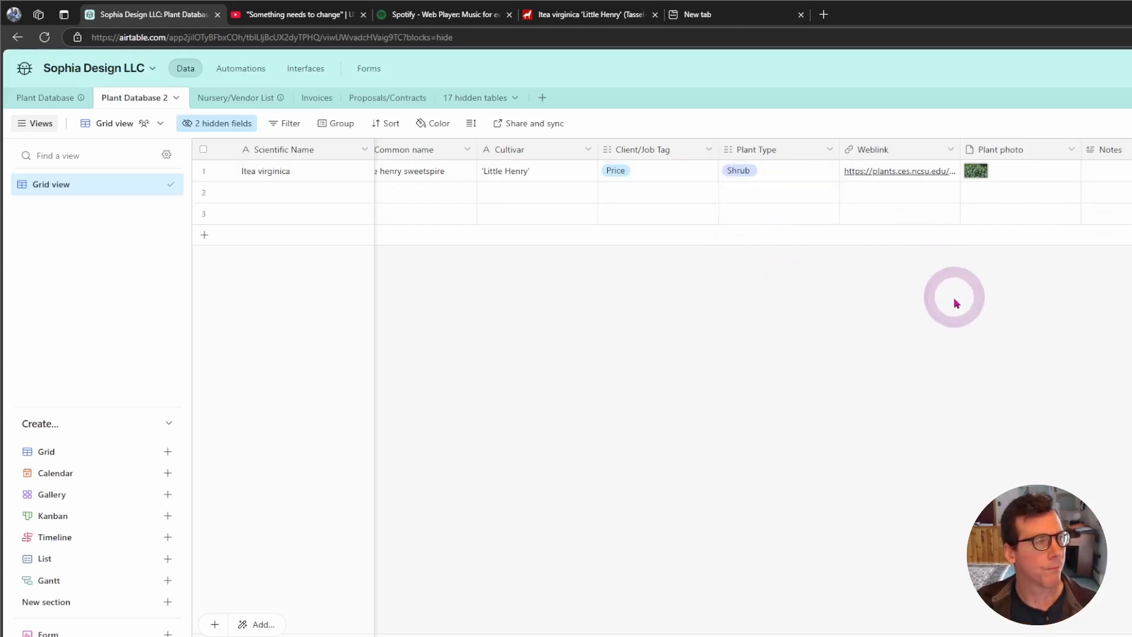
# - Open the Data entry for plant lists view of the Plant Database table and move it to the top of My favorites
pyautogui.click(48, 100)
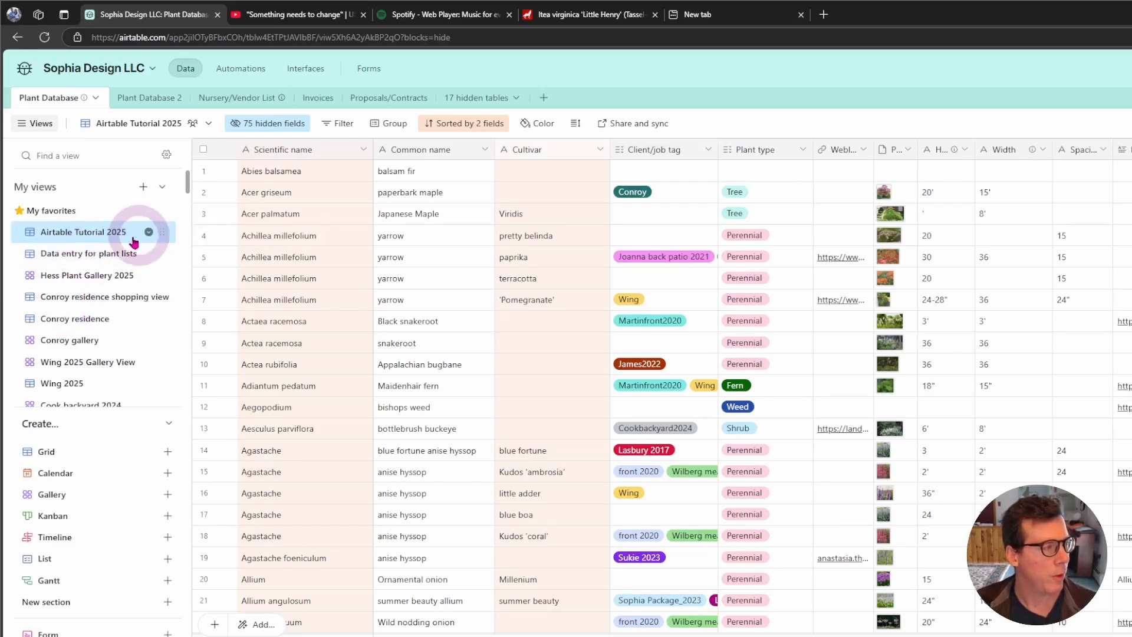
pyautogui.click(98, 255)
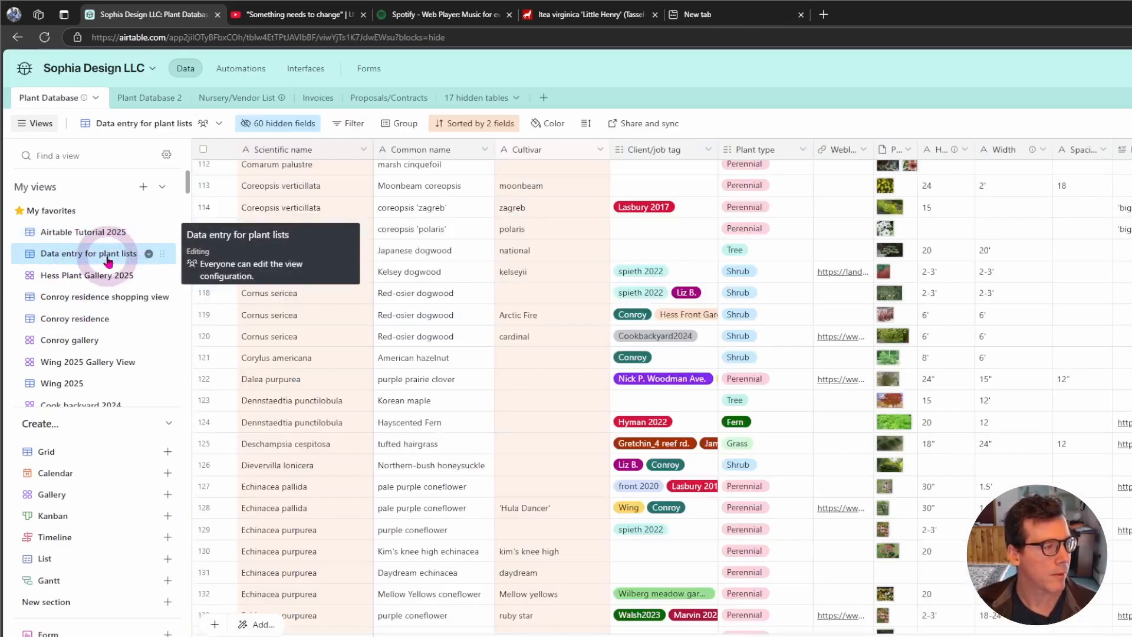
pyautogui.moveTo(155, 250); pyautogui.dragTo(157, 230)
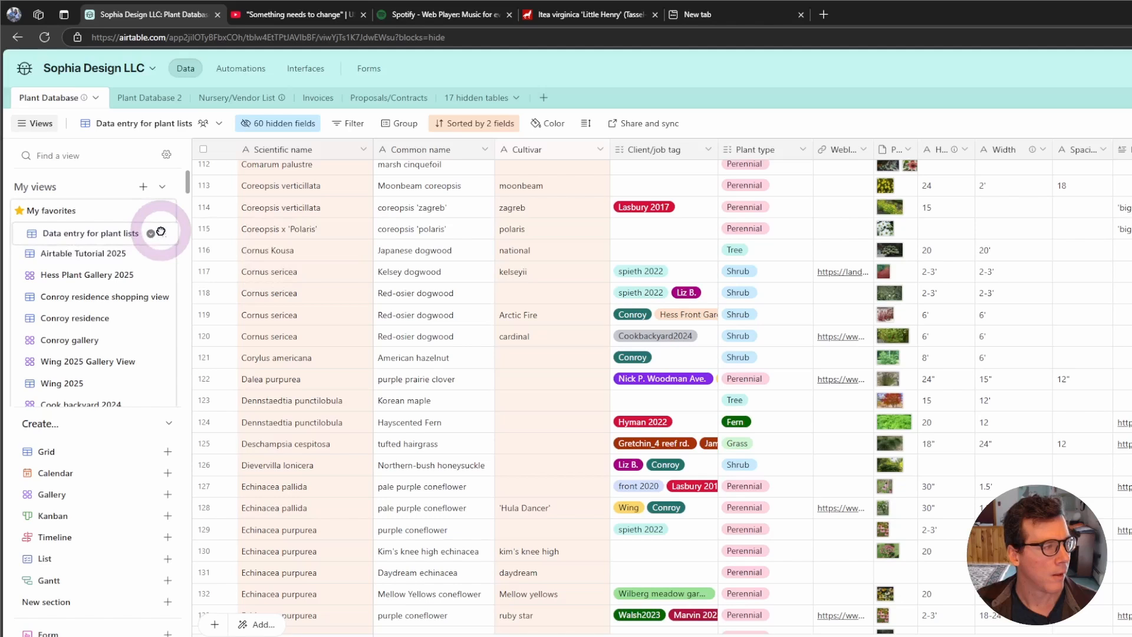
# - Find the original Data entry for plant lists view among the collaborative views and duplicate it
pyautogui.rightClick(104, 238)
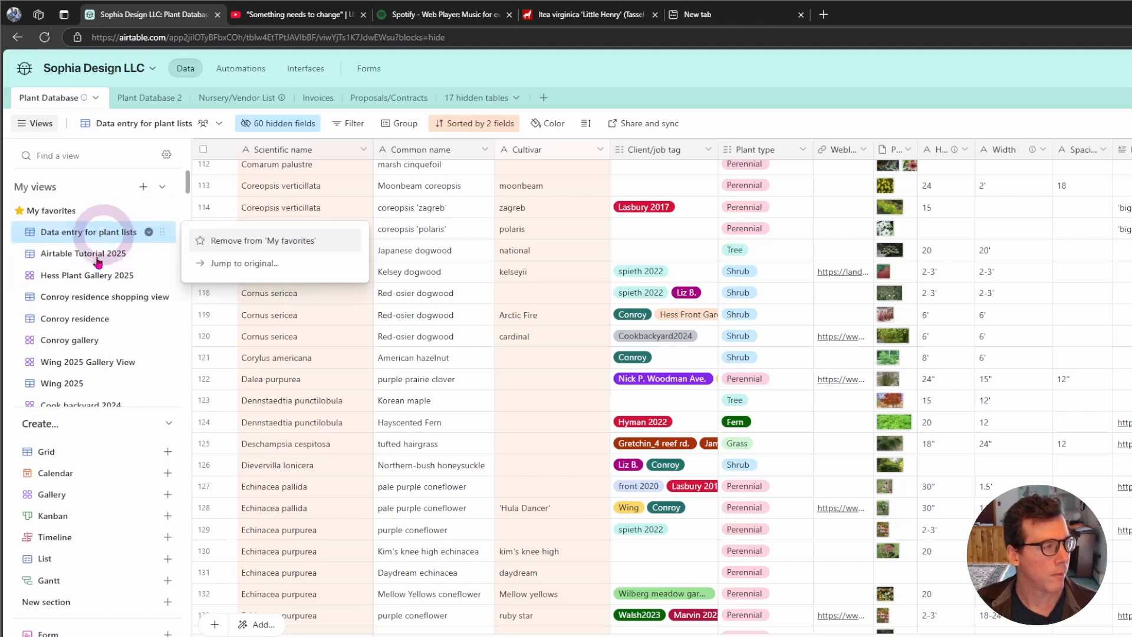
pyautogui.scroll(-10, 77, 292)
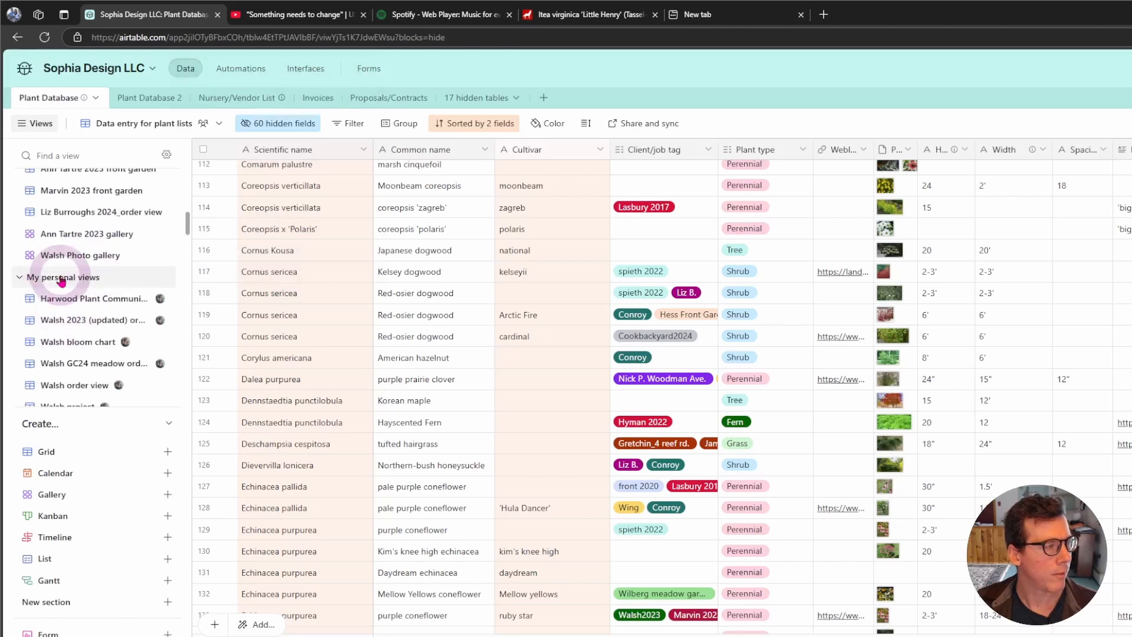
pyautogui.scroll(-6, 48, 289)
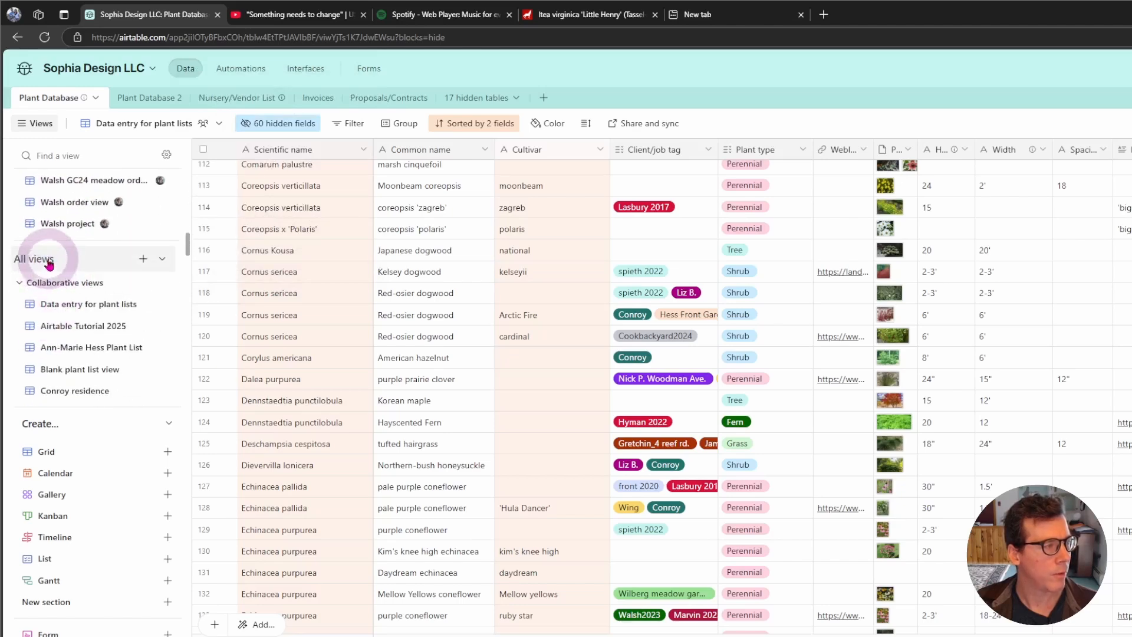
pyautogui.scroll(10, 49, 264)
pyautogui.rightClick(74, 230)
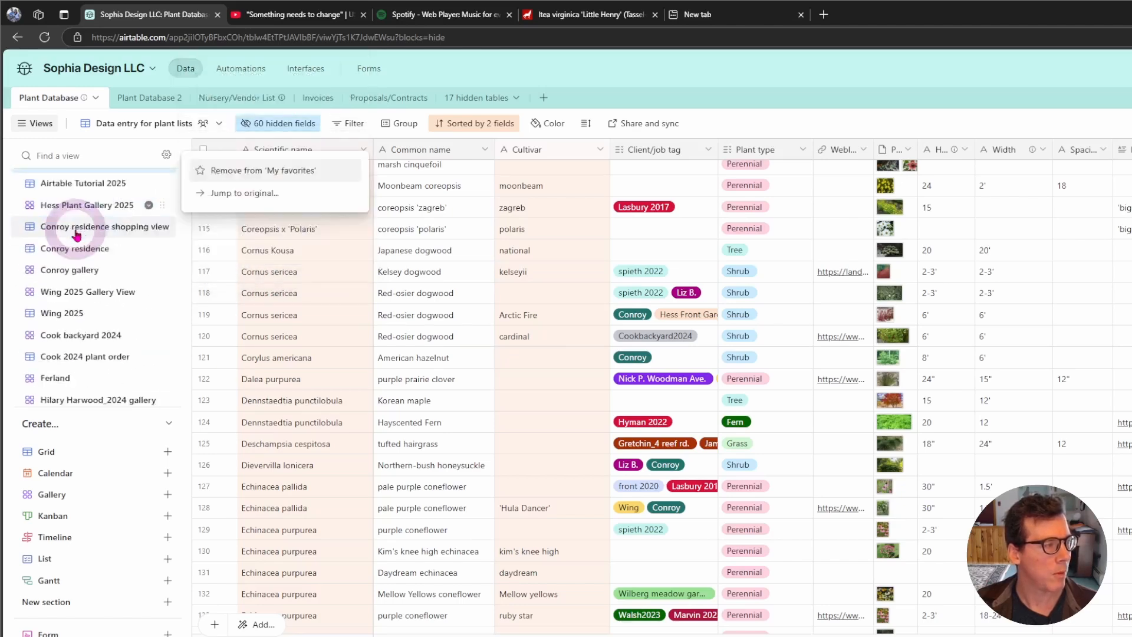
pyautogui.scroll(-8, 80, 236)
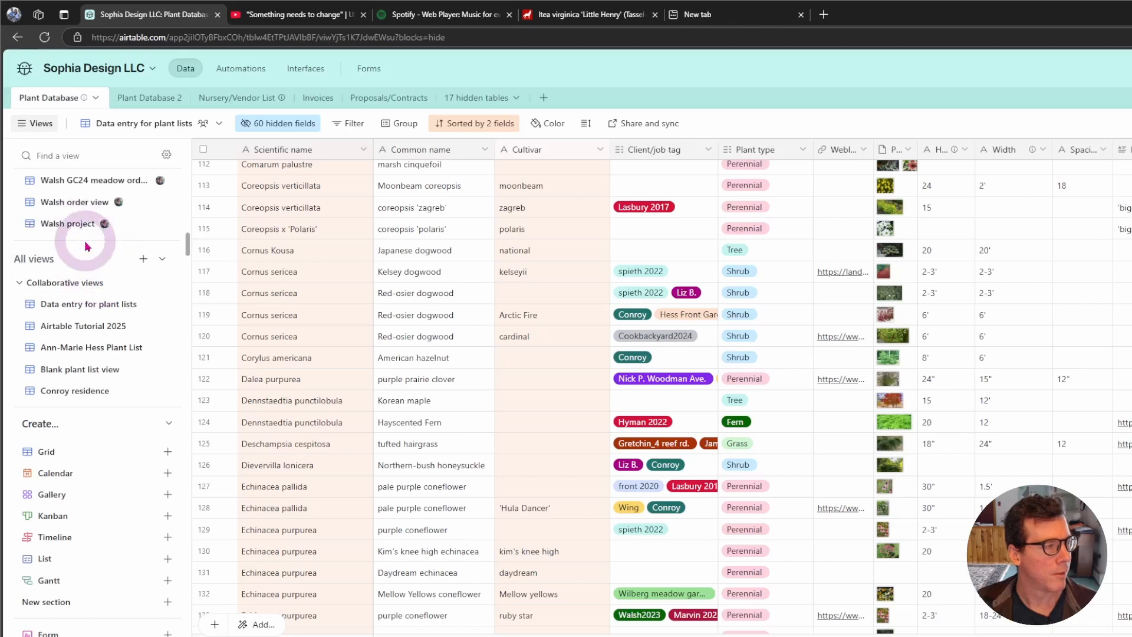
pyautogui.scroll(3, 89, 248)
pyautogui.scroll(-3, 94, 253)
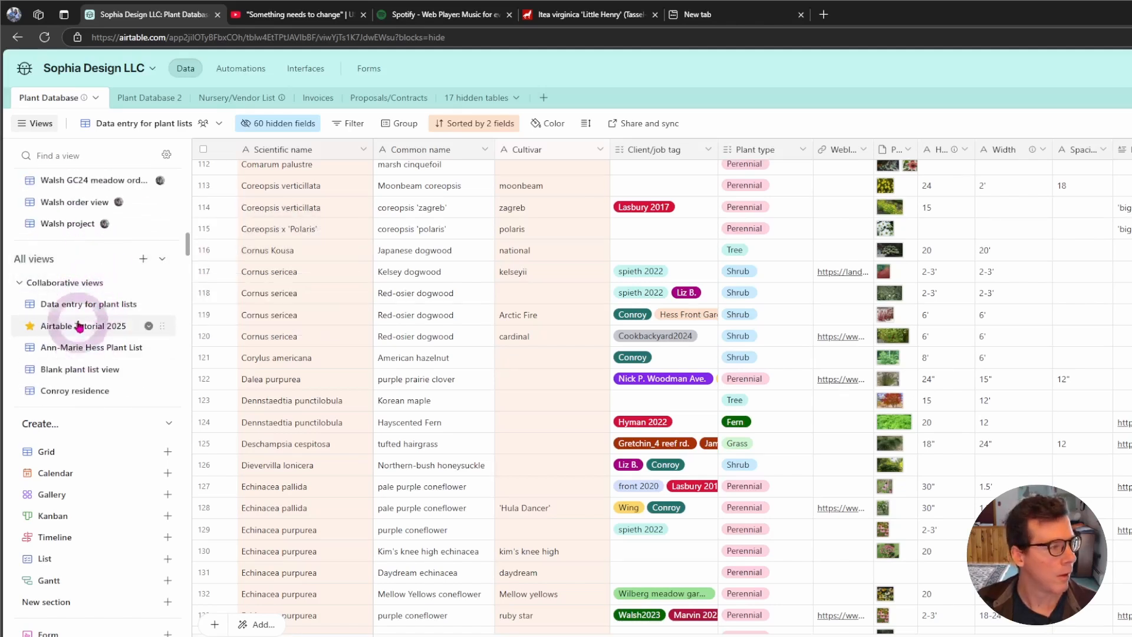
pyautogui.rightClick(94, 307)
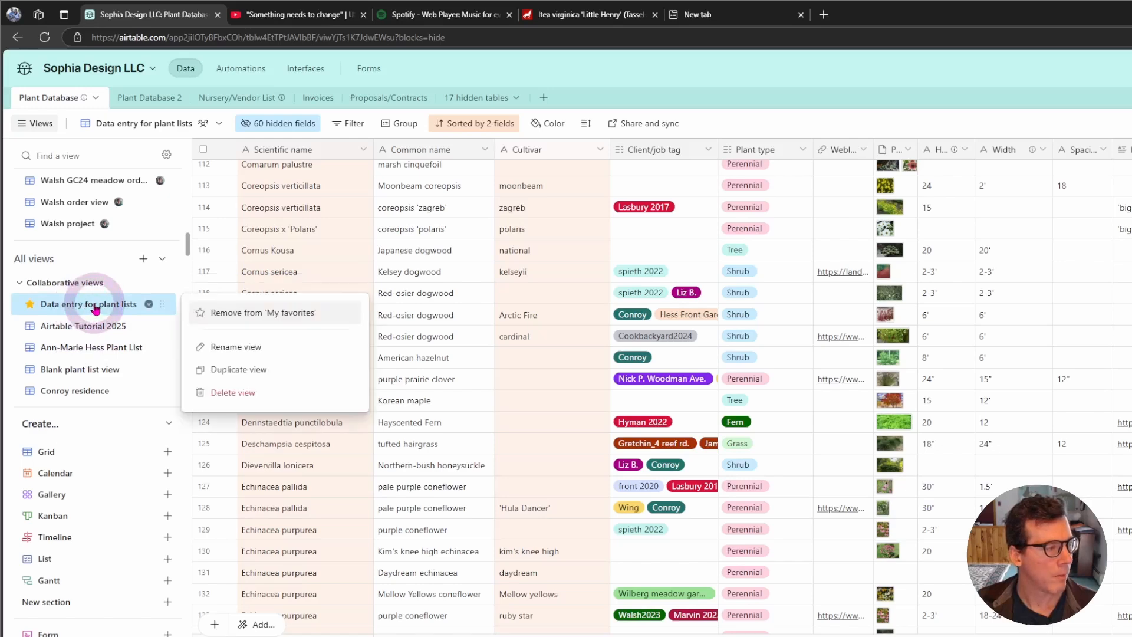
pyautogui.click(234, 370)
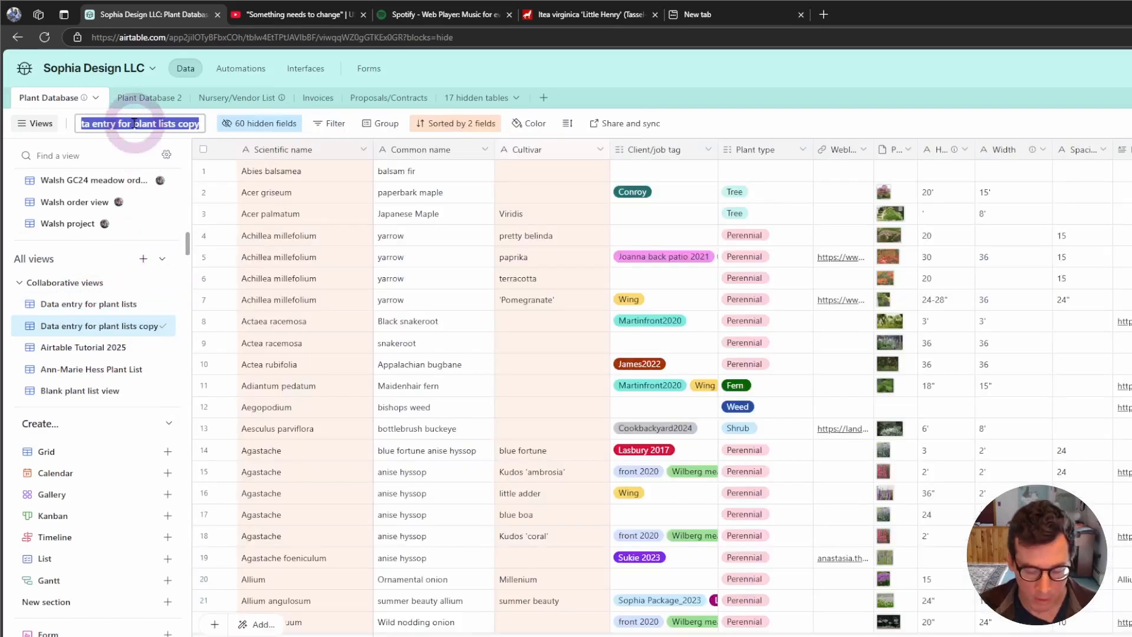
# - Name the duplicated view 2025 Plugs
pyautogui.write('Plugs')
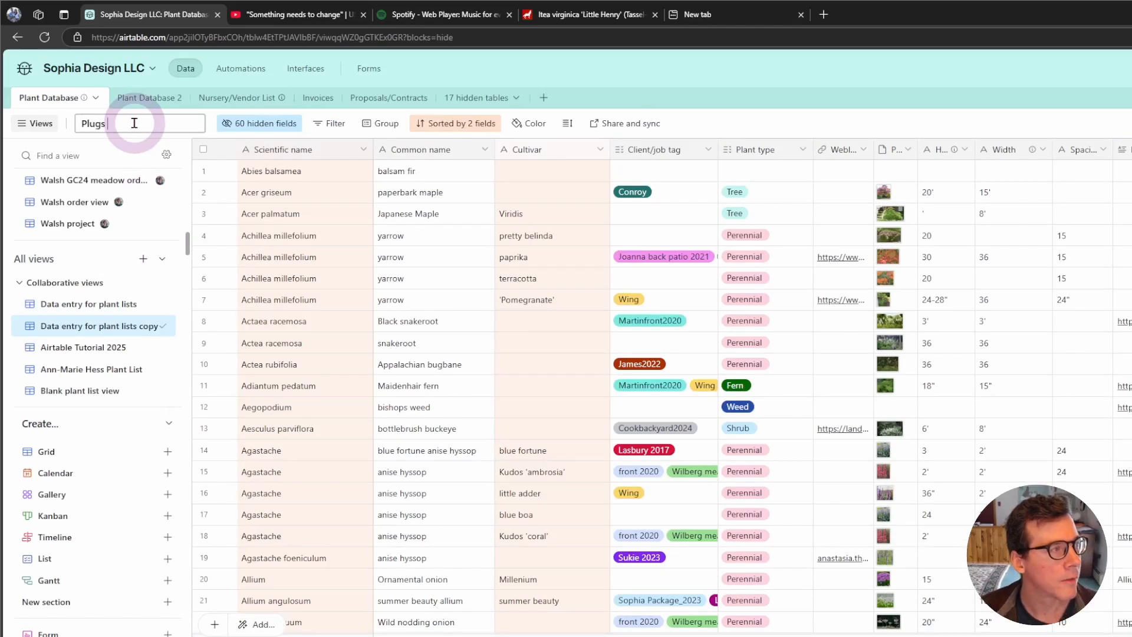
pyautogui.press('BackSpace')
pyautogui.press('BackSpace')
pyautogui.press('BackSpace')
pyautogui.press('BackSpace')
pyautogui.press('BackSpace')
pyautogui.write('20')
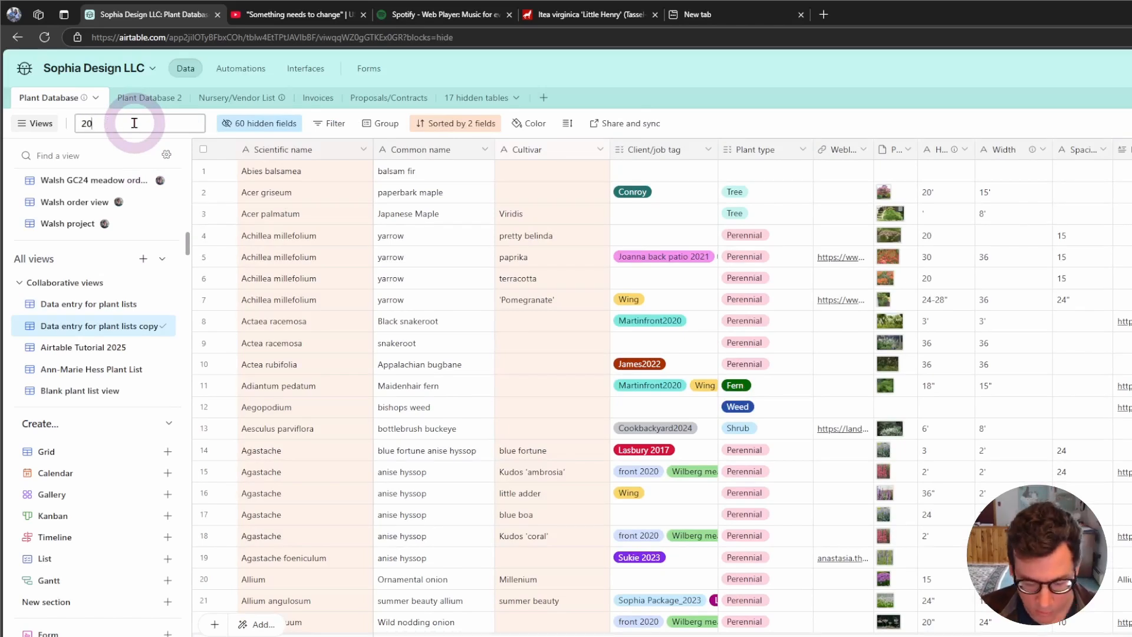
pyautogui.write('25 Plugs')
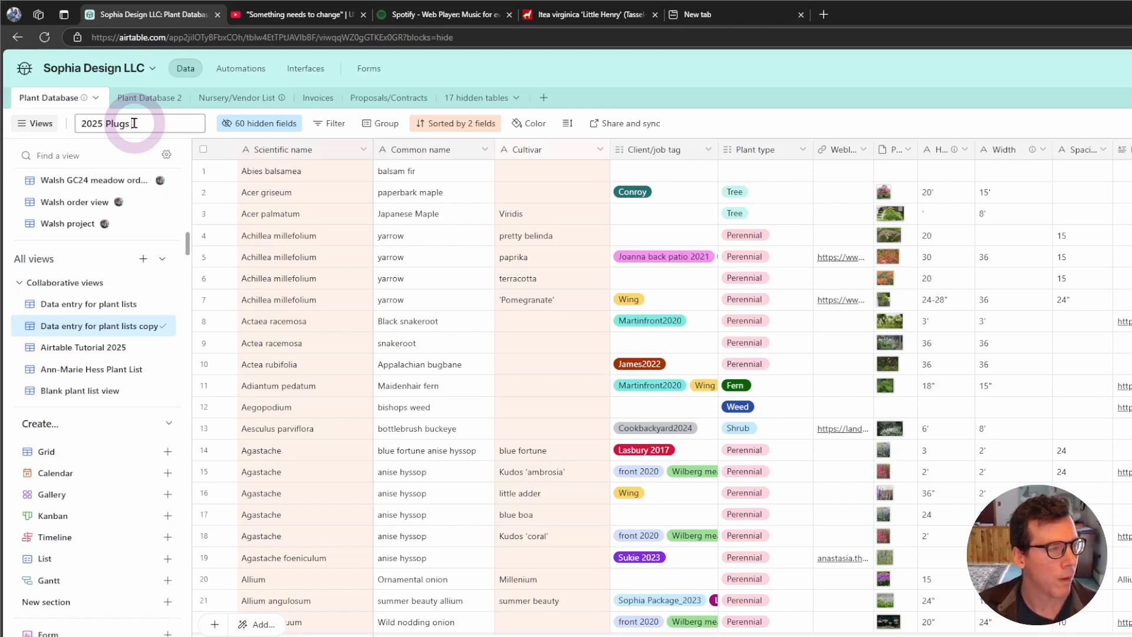
pyautogui.click(457, 71)
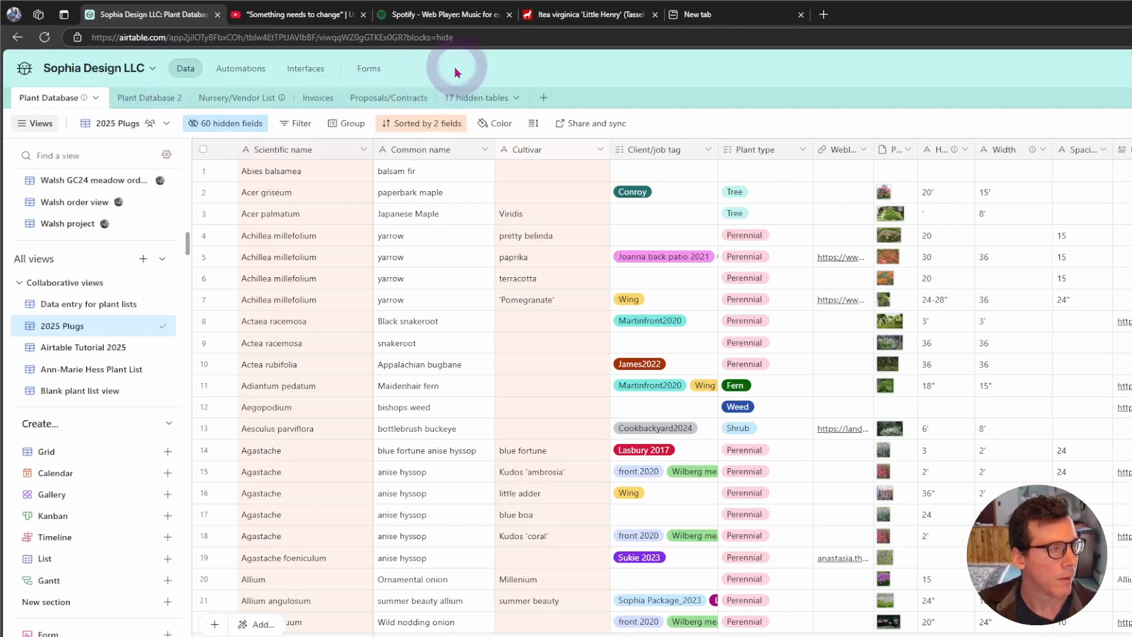
# - Add a filter condition to the 2025 Plugs view on the Client/job tag field with the has any of operator
pyautogui.click(295, 124)
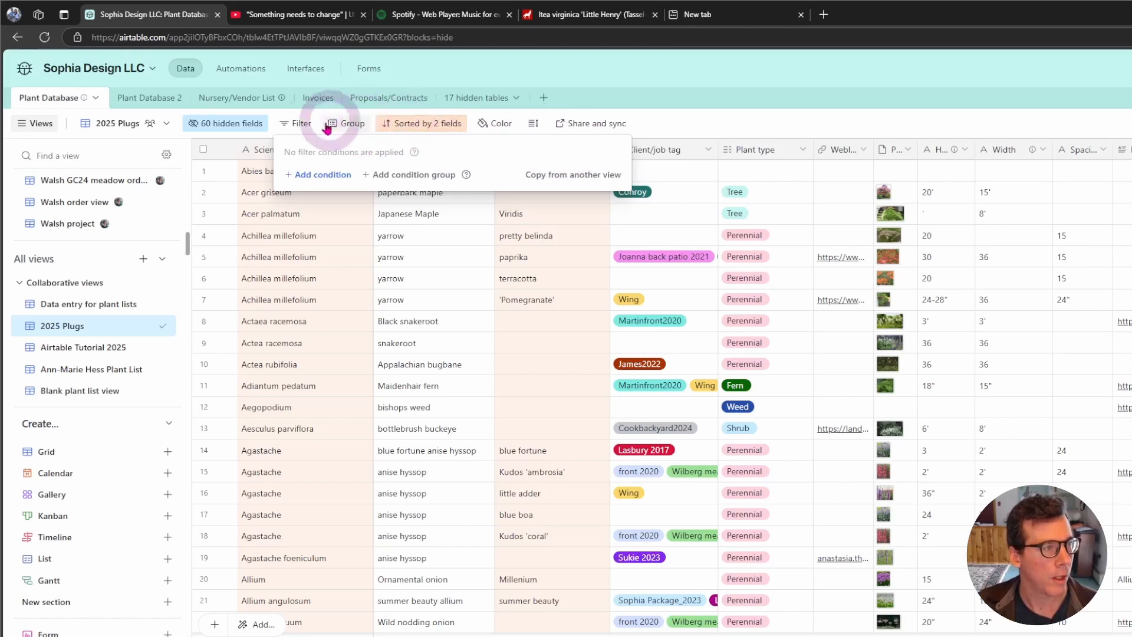
pyautogui.click(298, 122)
pyautogui.click(297, 121)
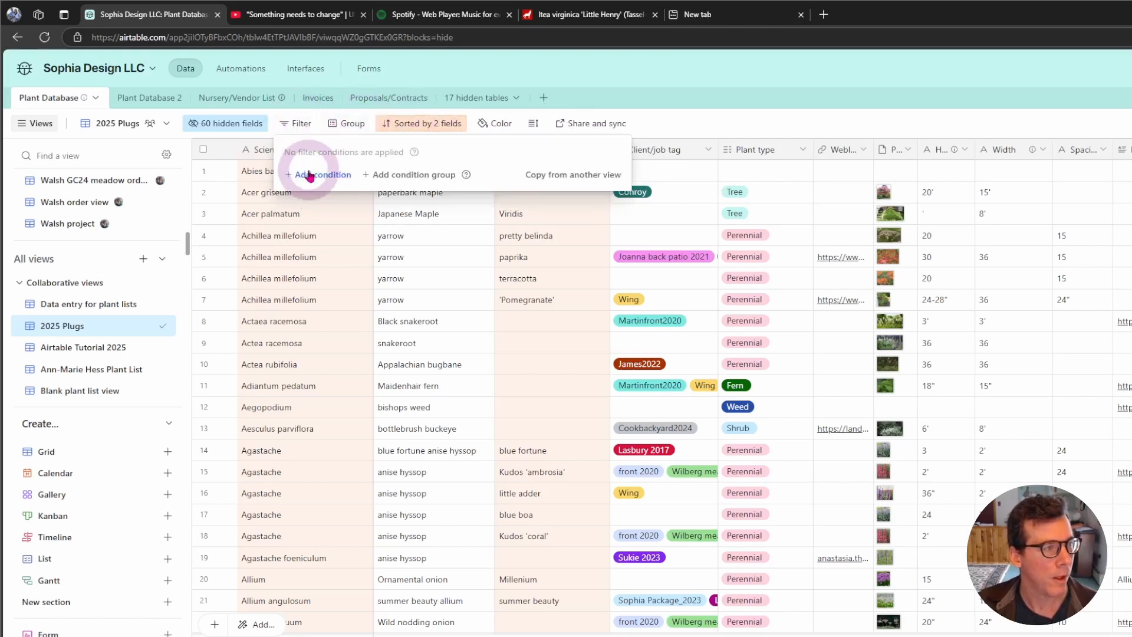
pyautogui.click(323, 176)
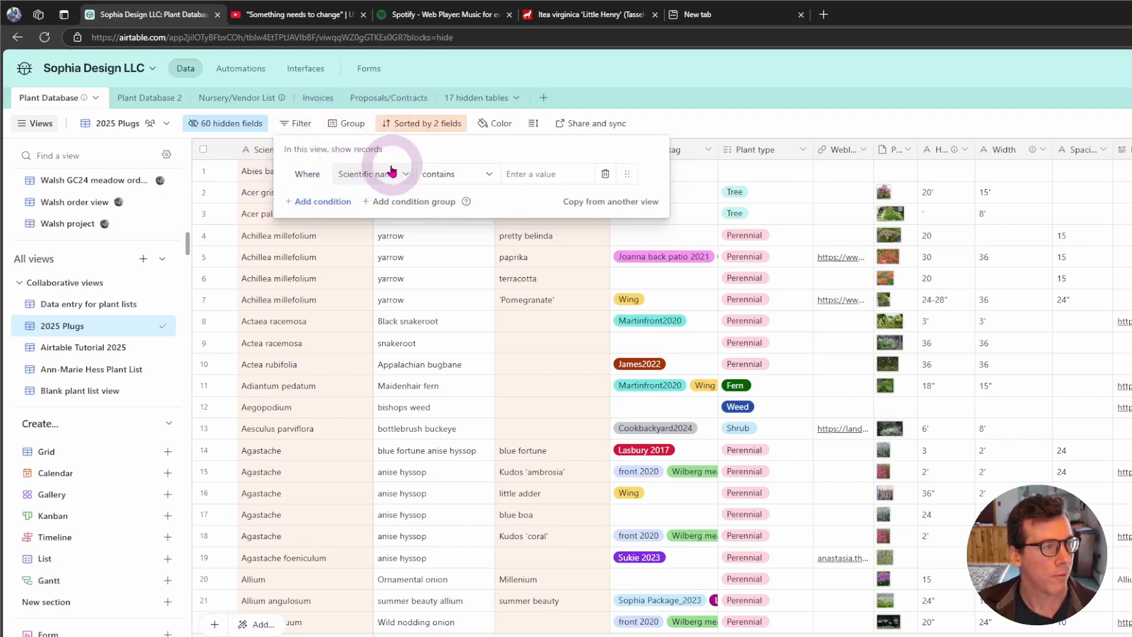
pyautogui.click(368, 173)
pyautogui.click(364, 291)
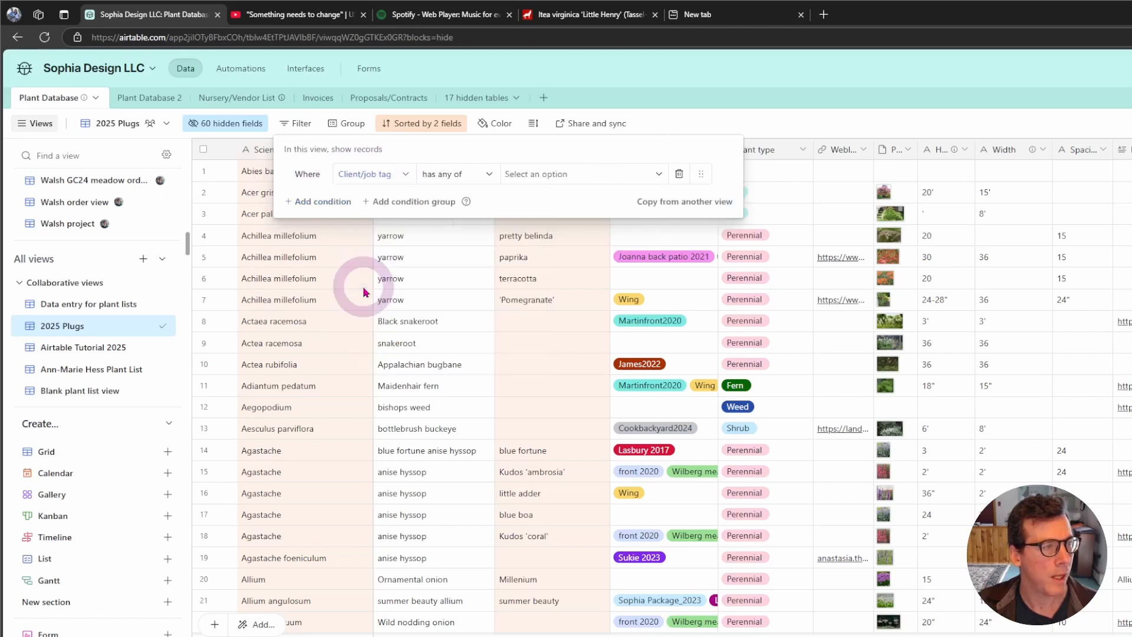
pyautogui.click(458, 177)
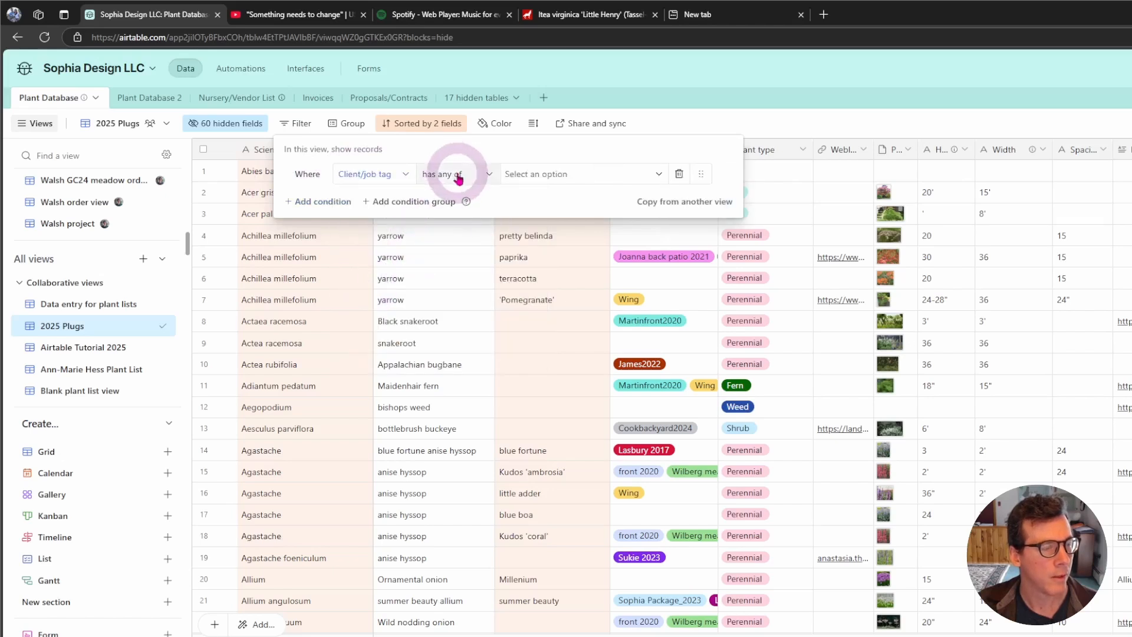
# - Find one client's surname tag and select it as the value of the Client/job tag filter condition
pyautogui.click(537, 177)
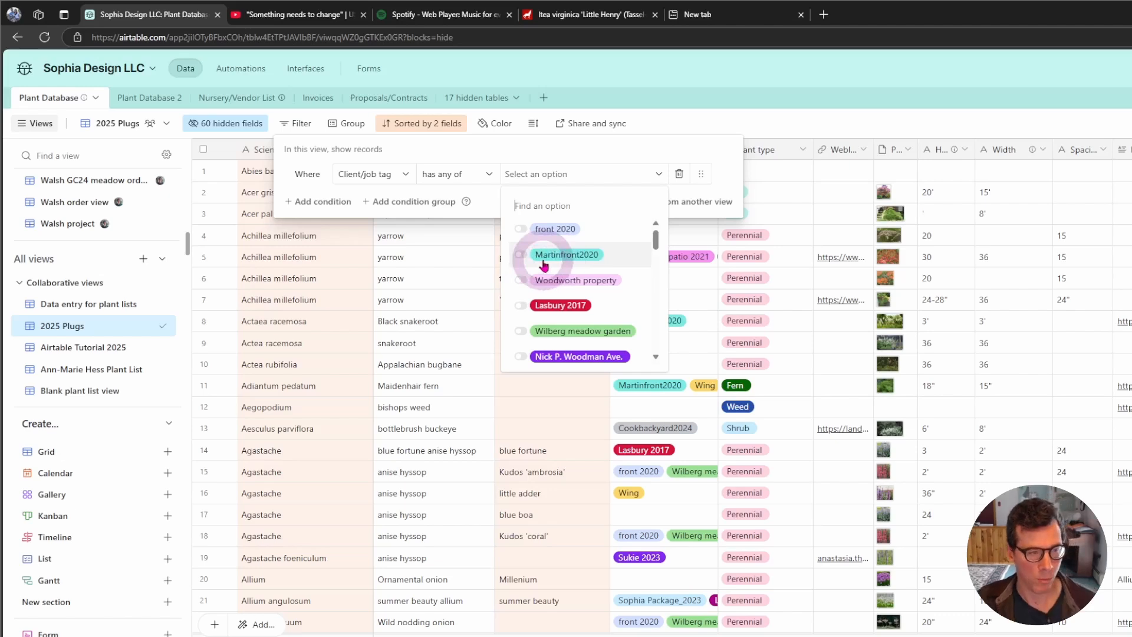
pyautogui.click(539, 201)
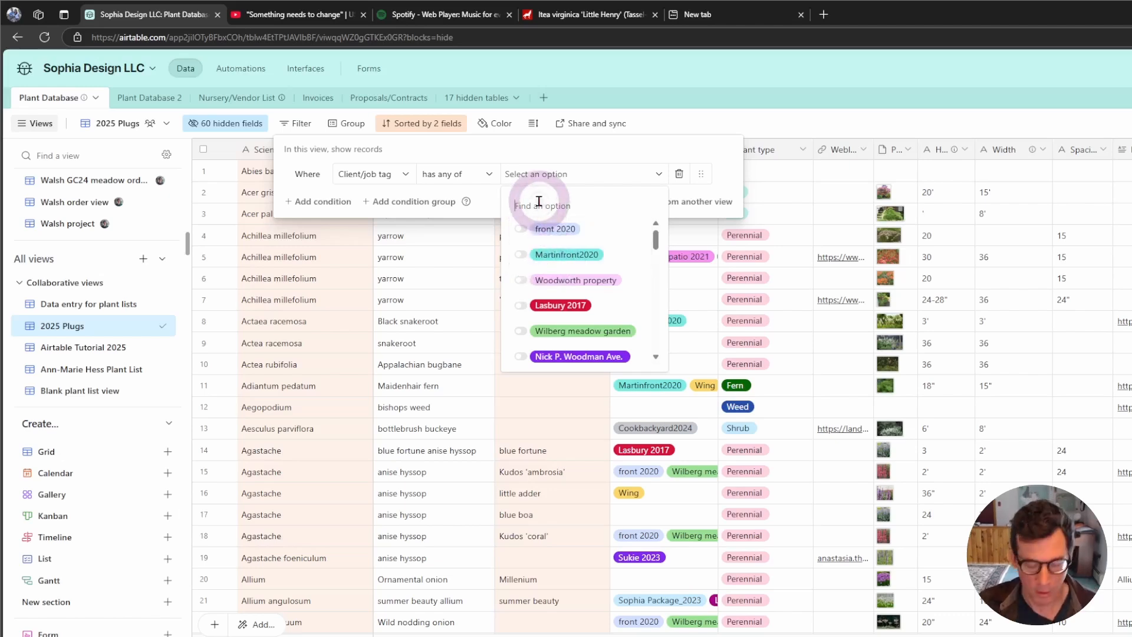
pyautogui.write('conr')
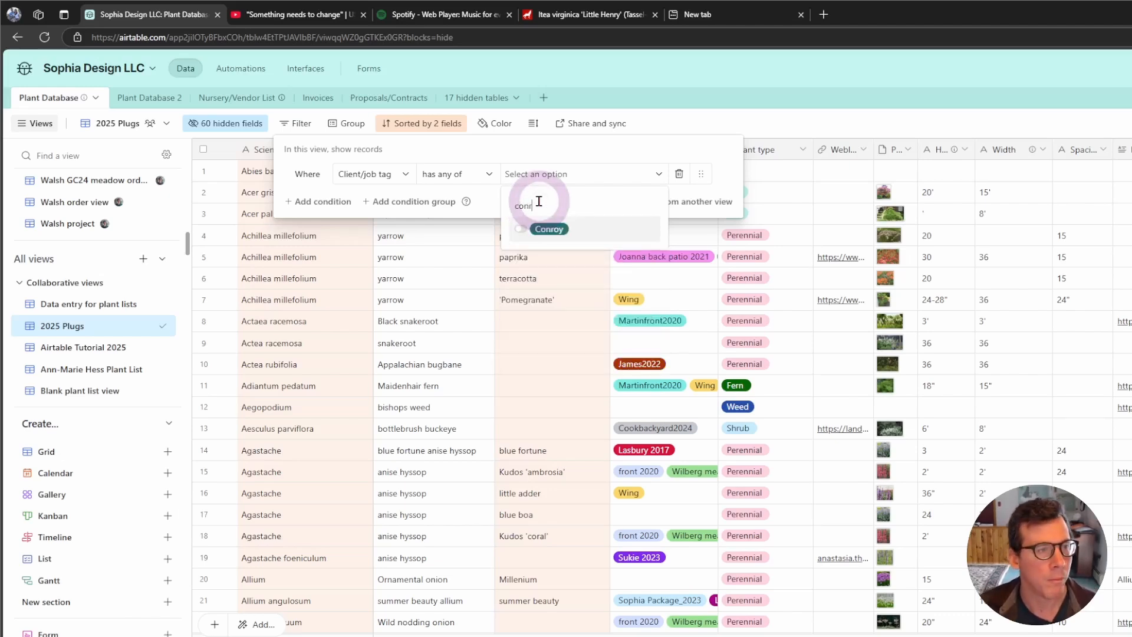
pyautogui.click(525, 231)
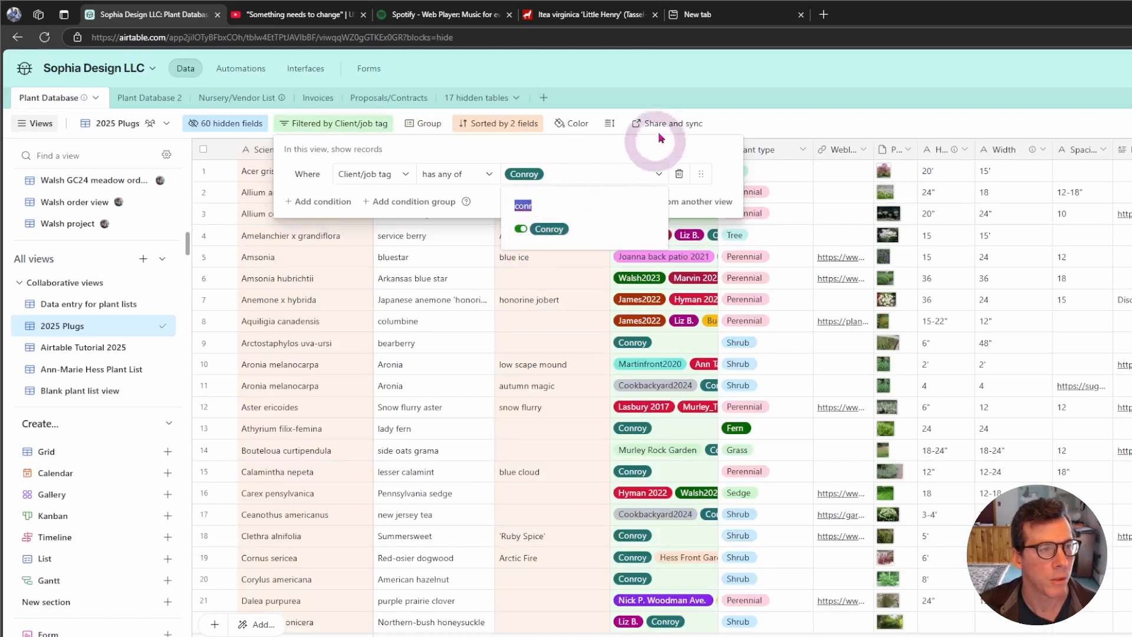
pyautogui.click(677, 69)
pyautogui.click(682, 76)
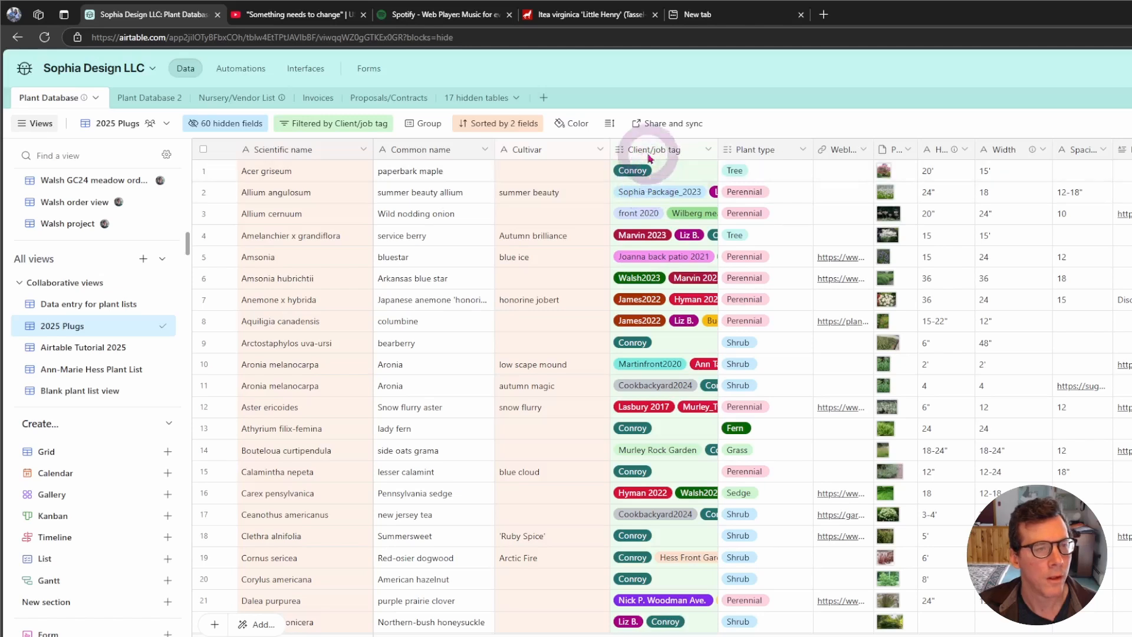
# - Add a second client's surname tag to the Client/job tag filter so the view includes plants for either client
pyautogui.click(331, 126)
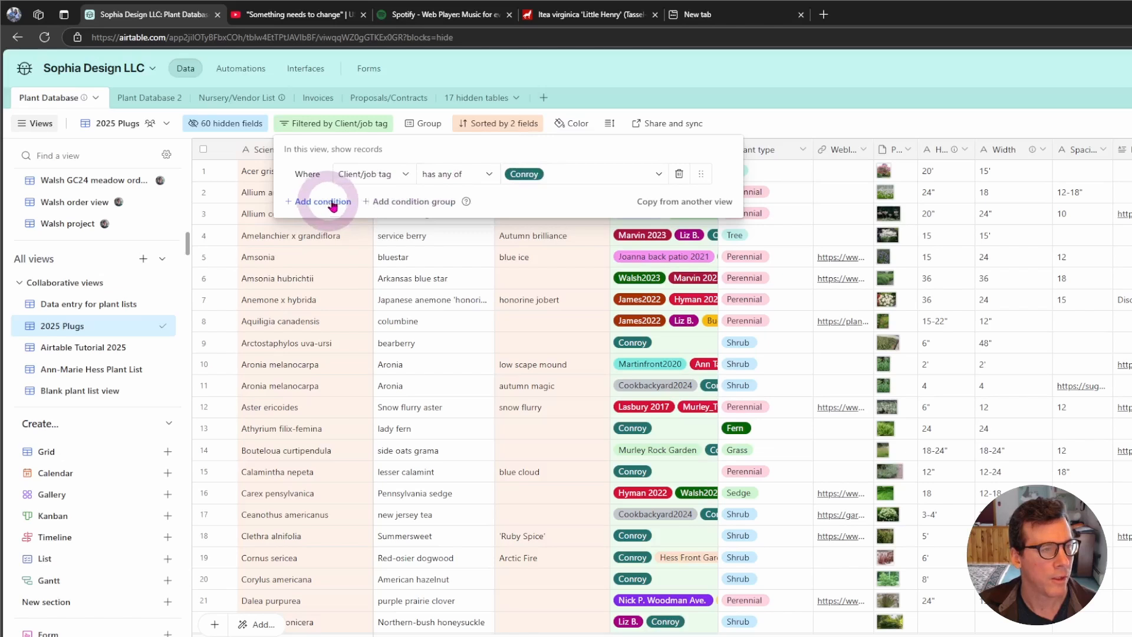
pyautogui.click(622, 180)
pyautogui.scroll(-5, 584, 260)
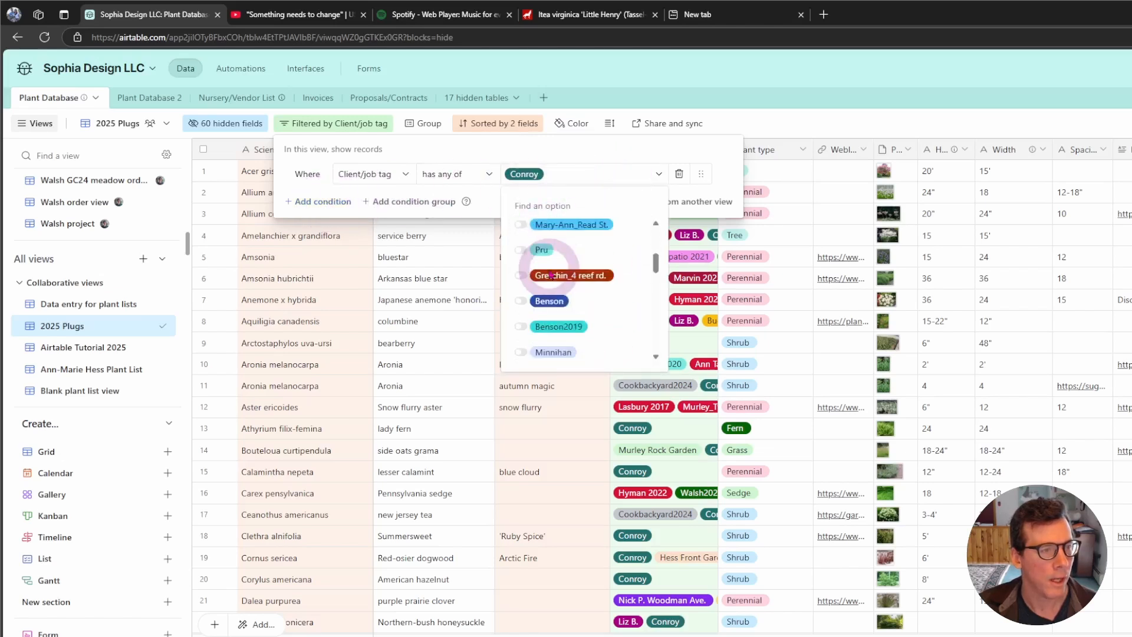
pyautogui.scroll(-5, 608, 275)
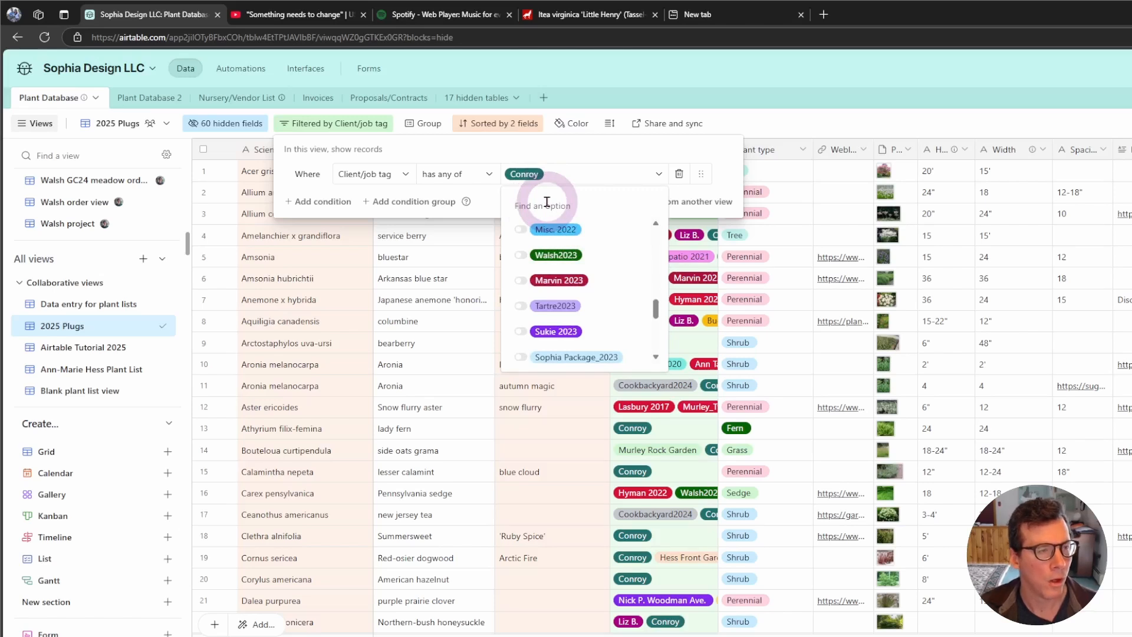
pyautogui.write('win')
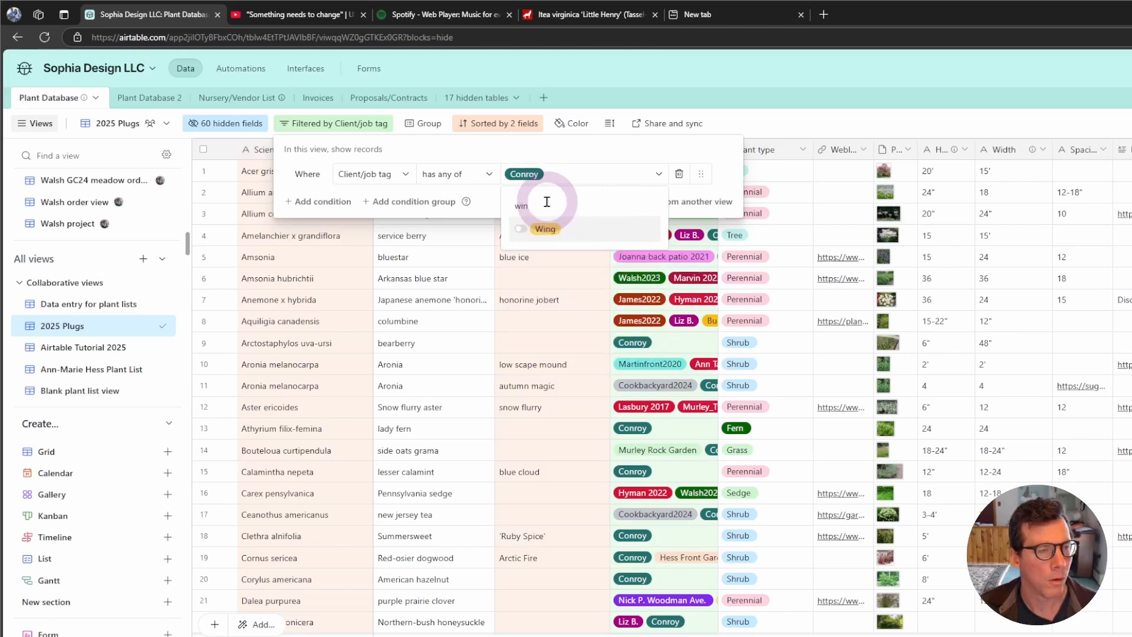
pyautogui.press('BackSpace')
pyautogui.press('BackSpace')
pyautogui.press('BackSpace')
pyautogui.write('win')
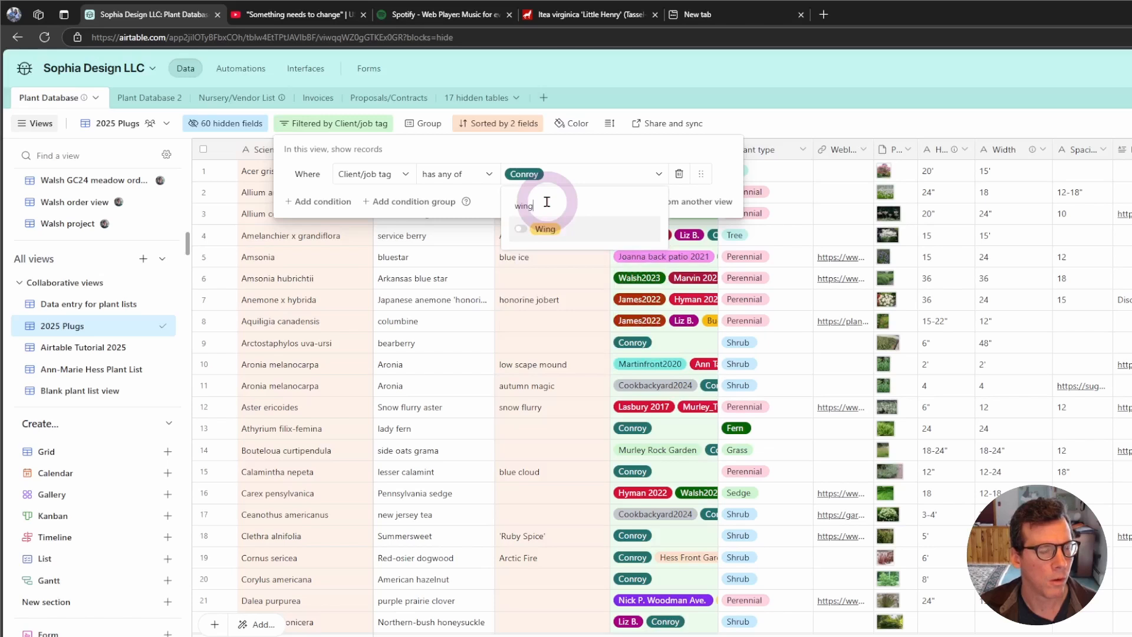
pyautogui.click(519, 230)
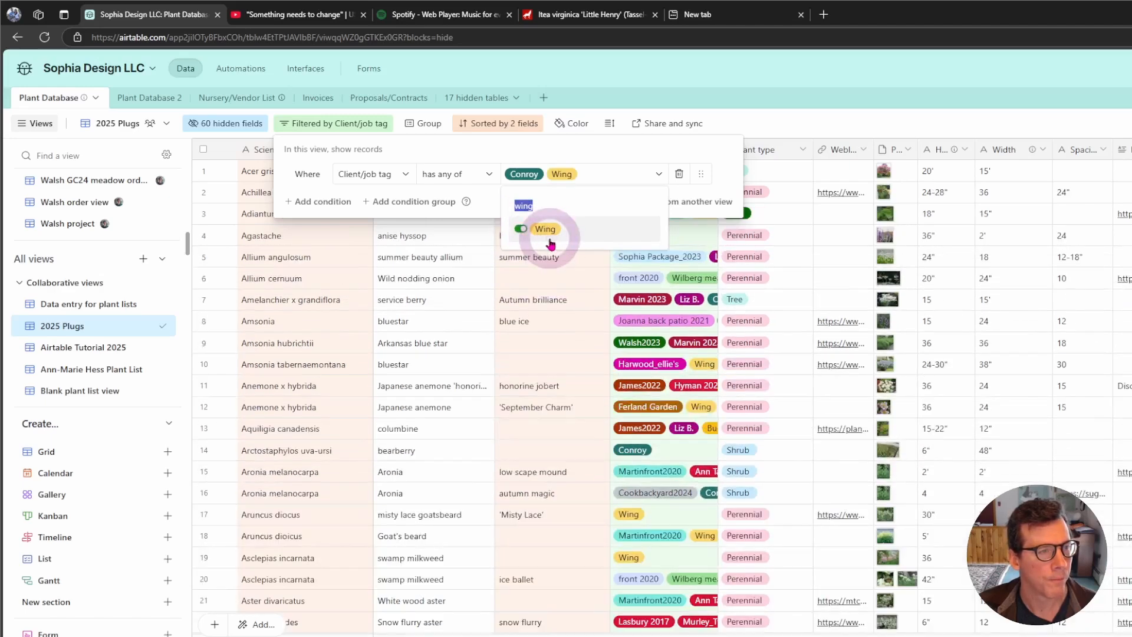
pyautogui.click(695, 68)
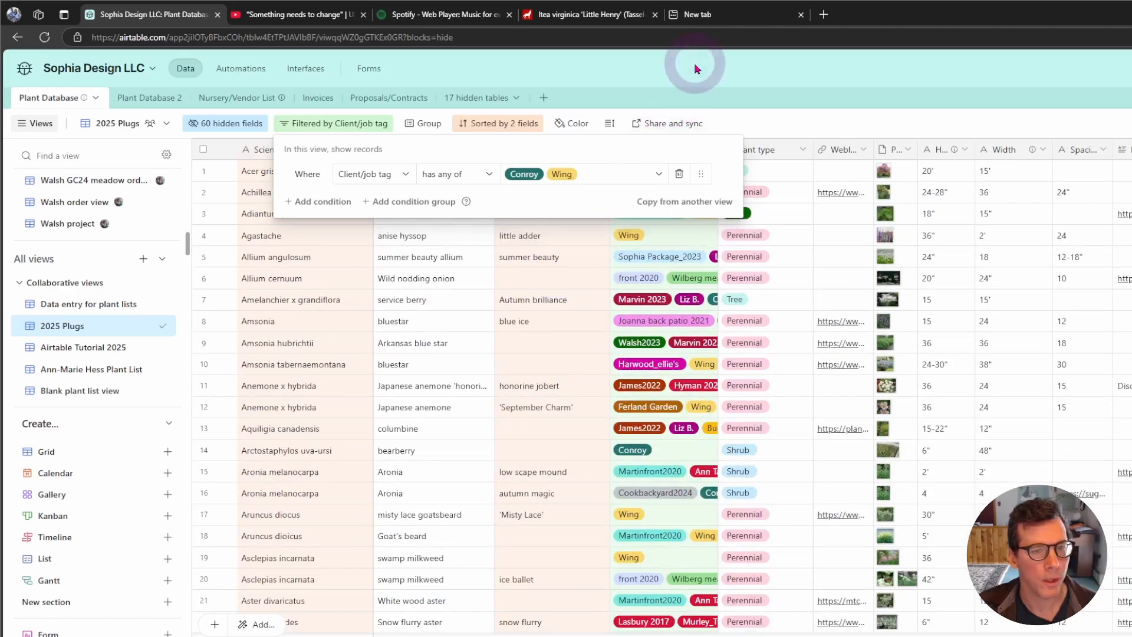
pyautogui.click(695, 68)
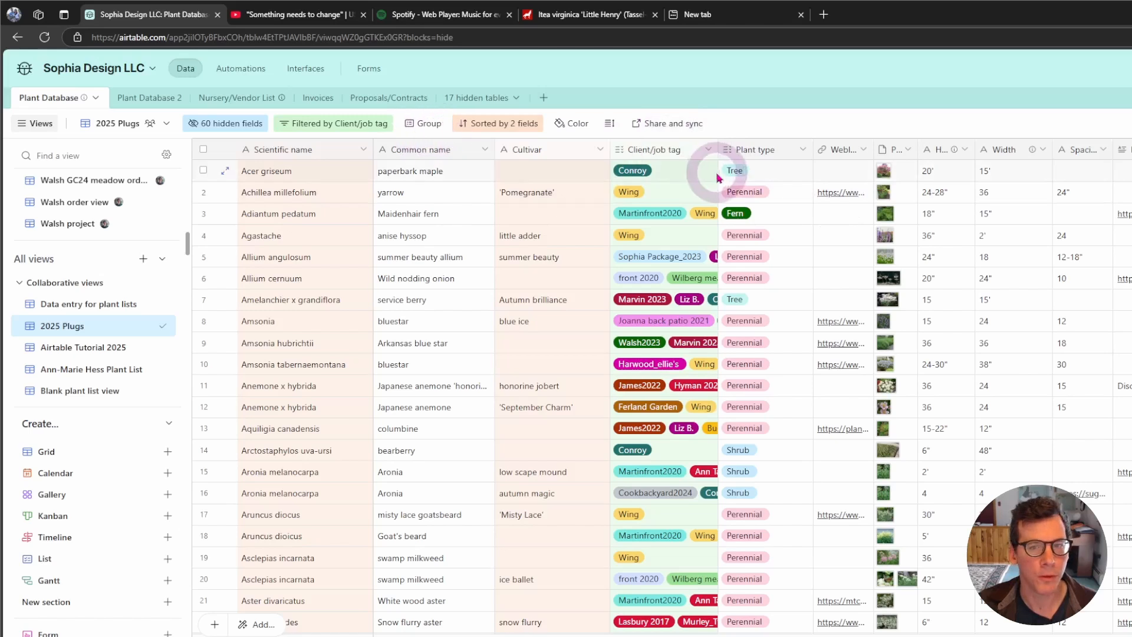
# - Rename the 2025 Plugs view by adding the two clients' surnames in parentheses after its name
pyautogui.click(212, 122)
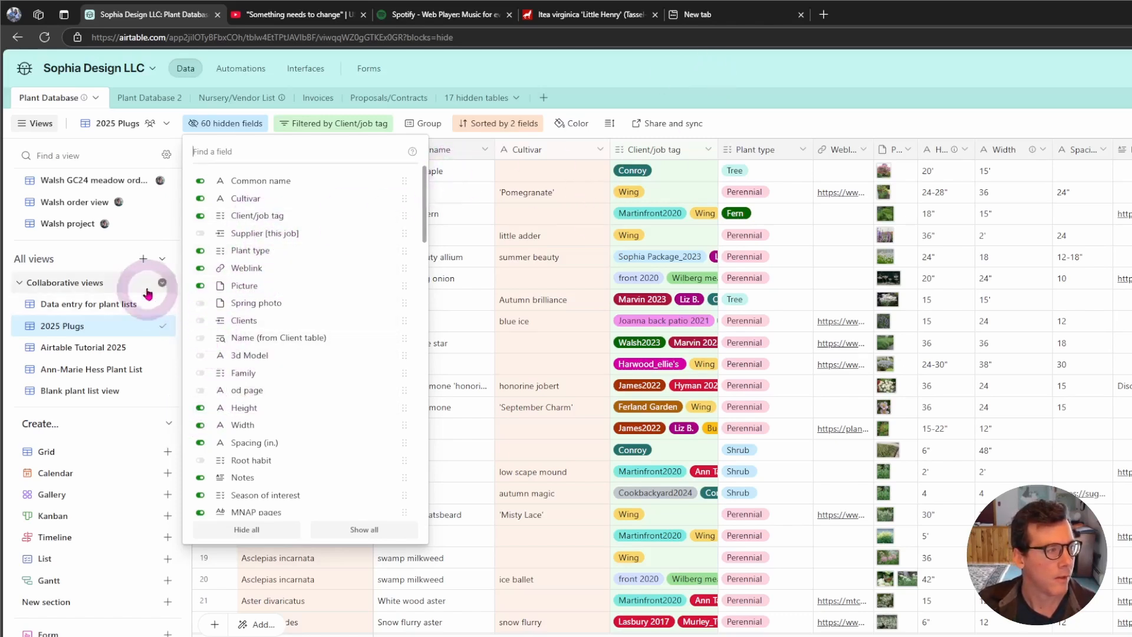
pyautogui.click(148, 326)
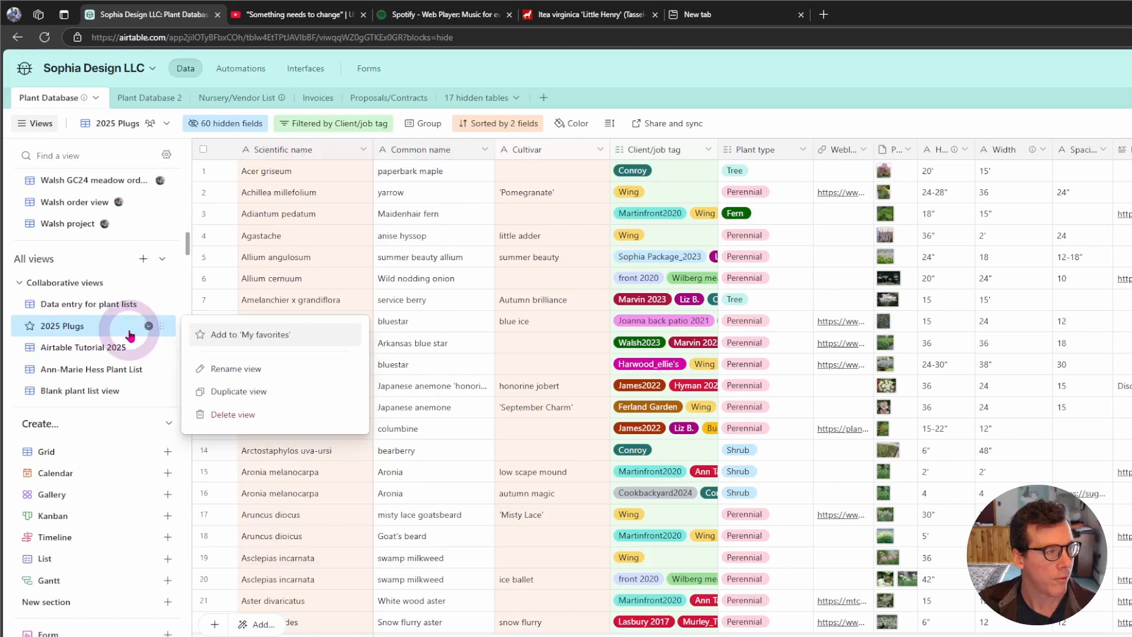
pyautogui.click(269, 369)
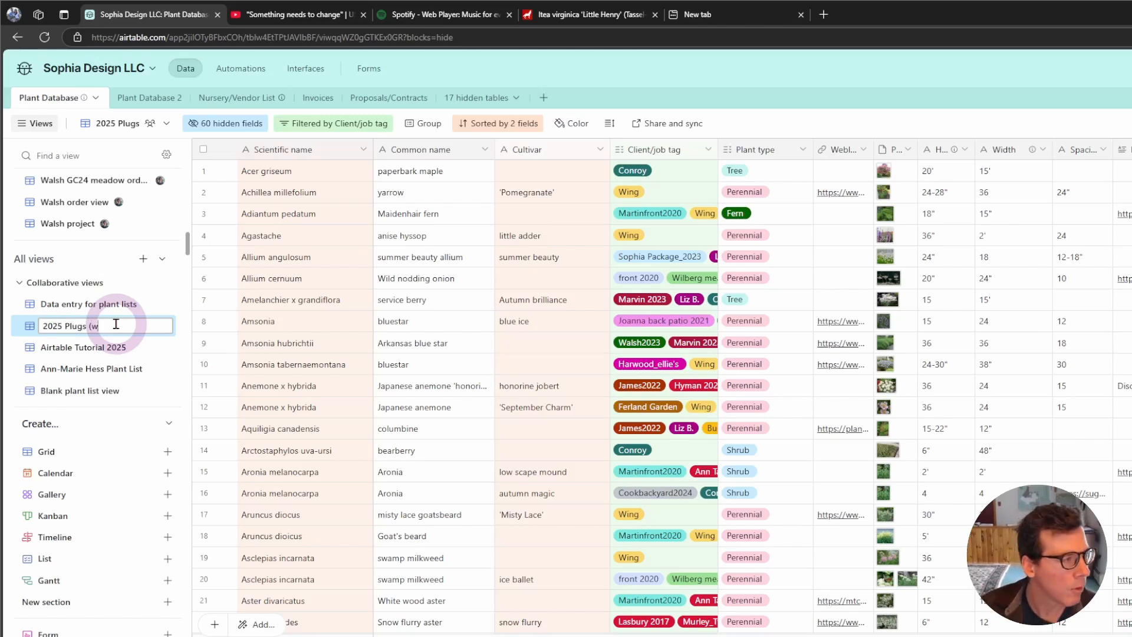
pyautogui.click(159, 318)
pyautogui.write(')')
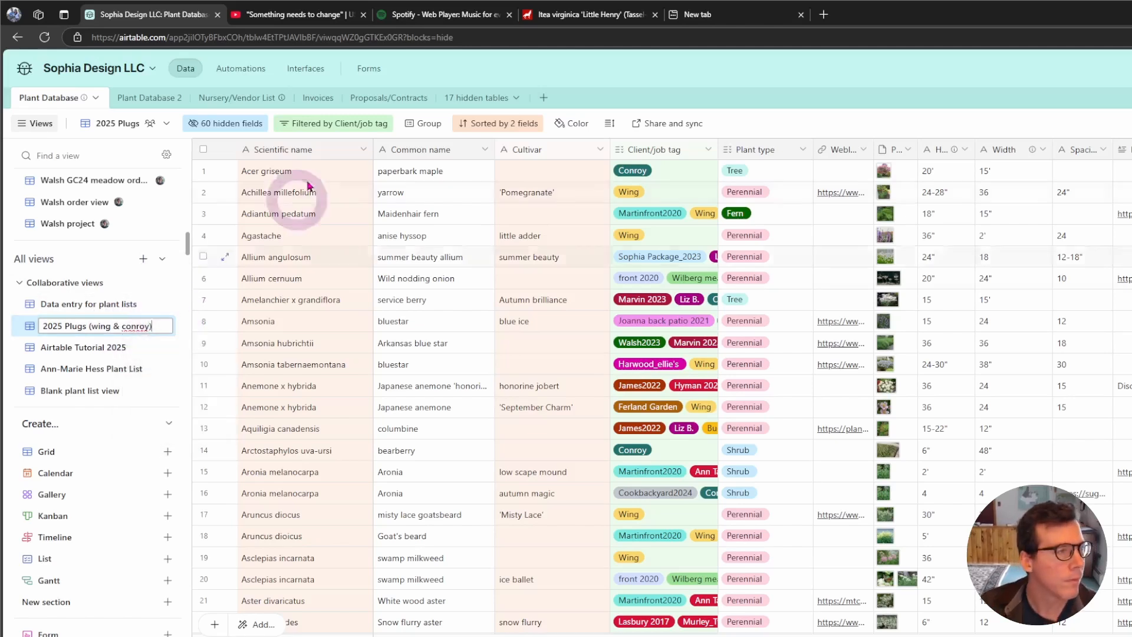
pyautogui.click(490, 71)
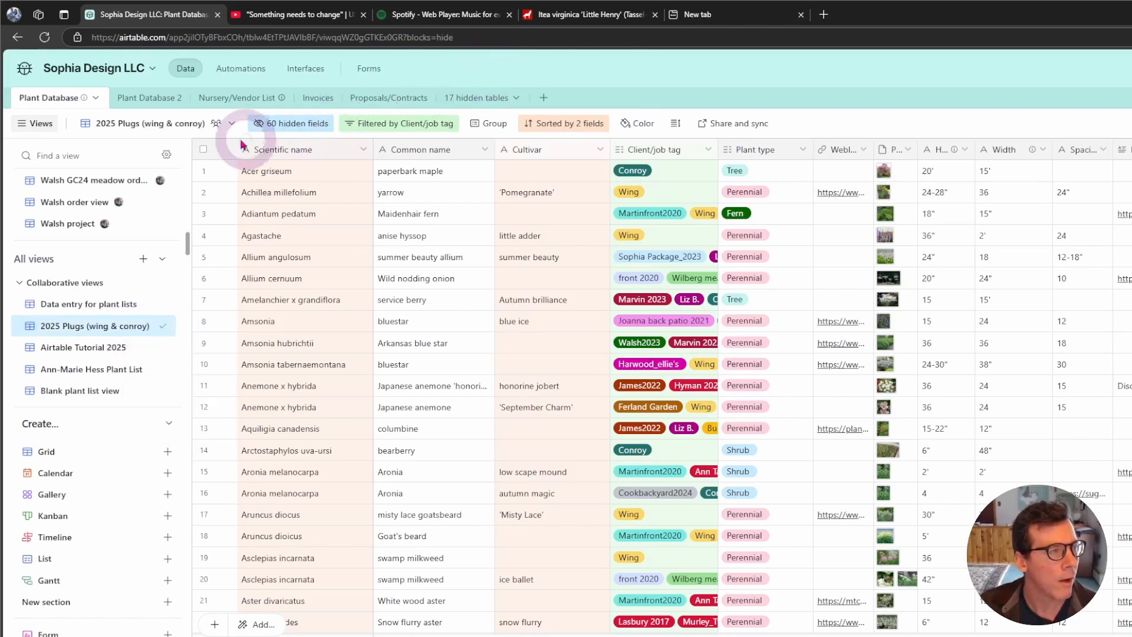
# - Hide the Picture, Weblink, Height, Width, Spacing (in.), Notes and Season of interest fields in the 2025 Plugs view
pyautogui.click(290, 125)
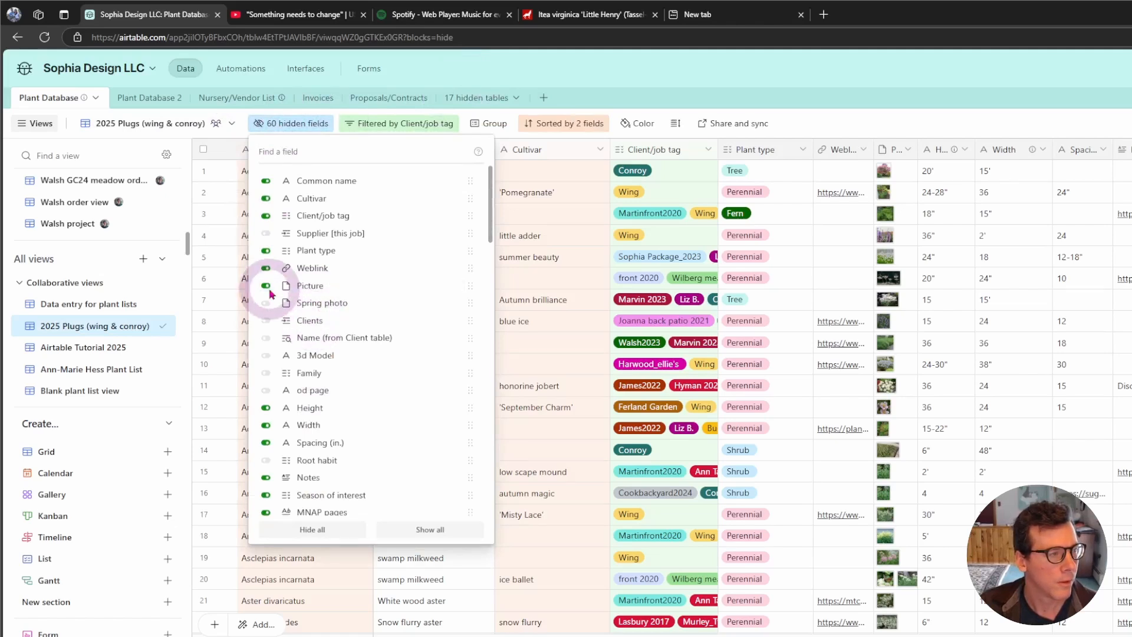
pyautogui.click(265, 286)
pyautogui.click(266, 268)
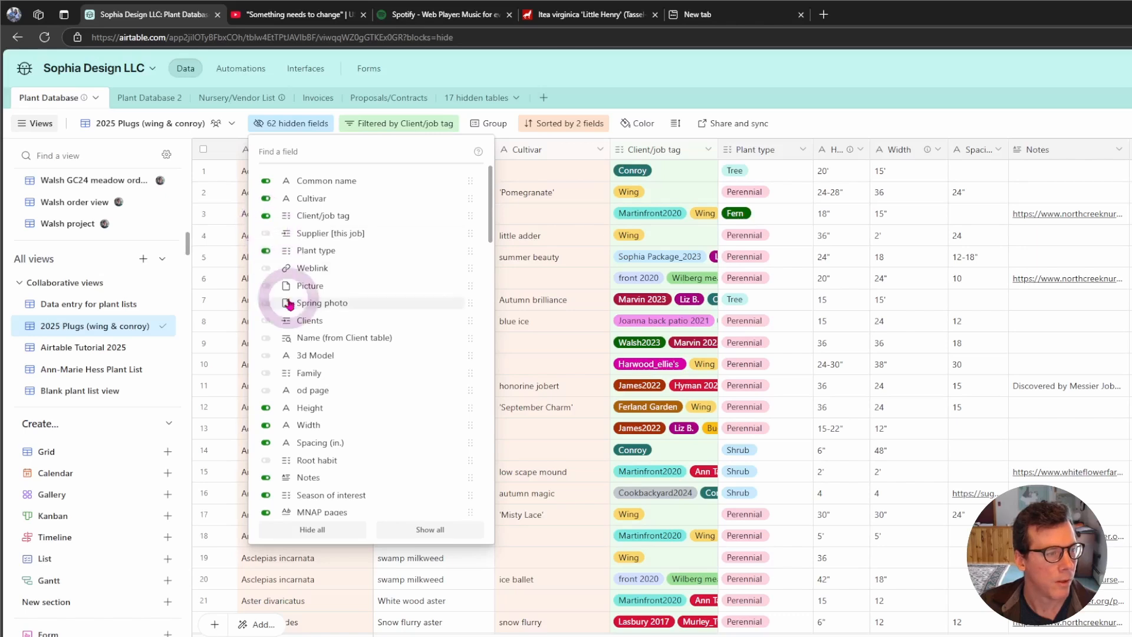
pyautogui.scroll(-1, 294, 305)
pyautogui.click(266, 347)
pyautogui.click(266, 364)
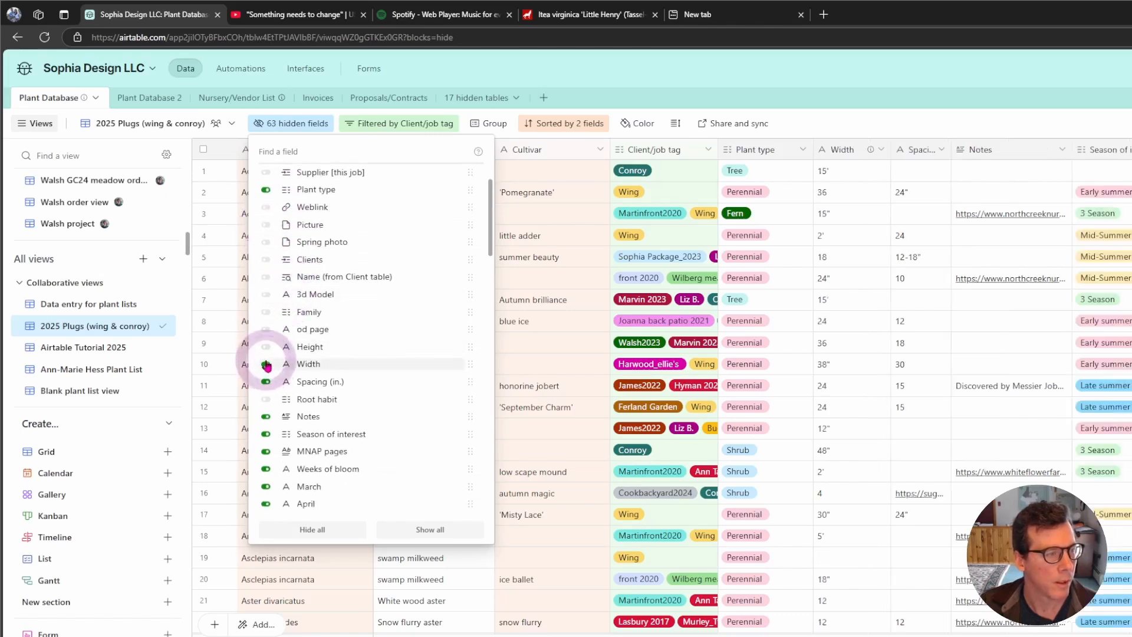
pyautogui.click(266, 382)
pyautogui.click(266, 416)
pyautogui.click(266, 434)
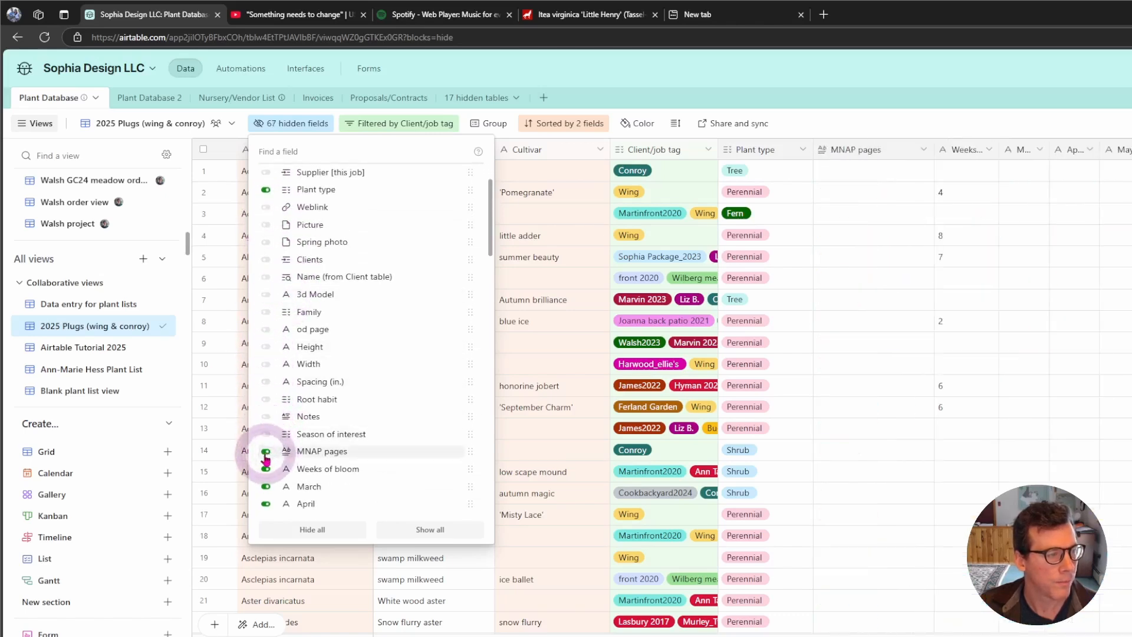
# - Hide the MNAP pages, Weeks of bloom, March and April fields
pyautogui.click(266, 451)
pyautogui.click(266, 487)
pyautogui.click(266, 503)
pyautogui.click(266, 469)
# - Hide the month fields from May through November
pyautogui.scroll(-3, 268, 472)
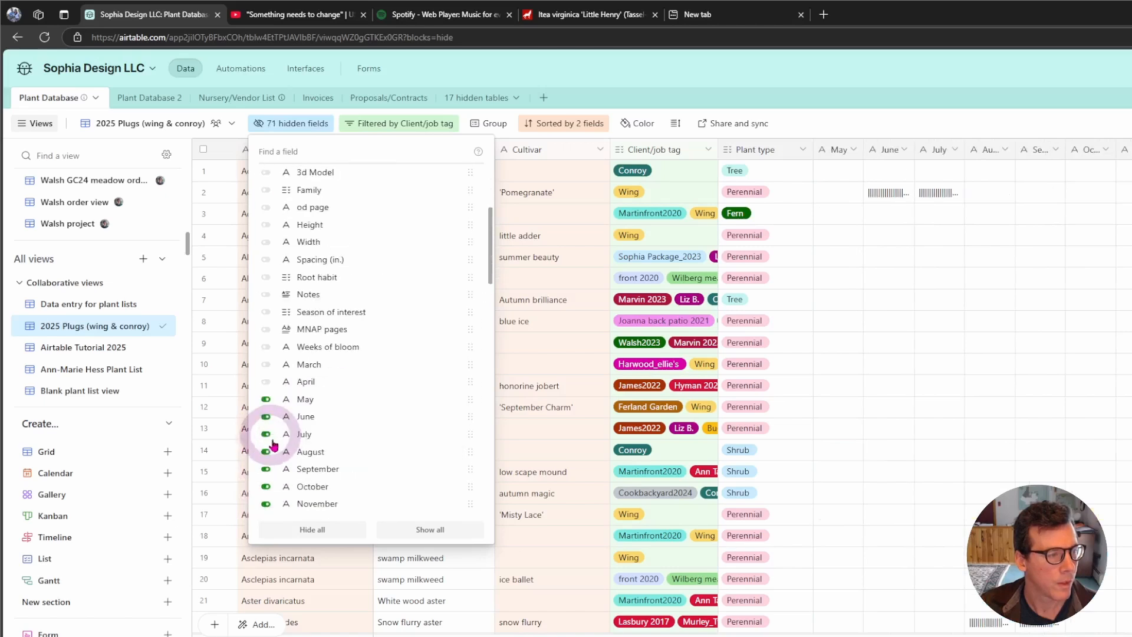
pyautogui.click(266, 469)
pyautogui.click(266, 452)
pyautogui.click(266, 434)
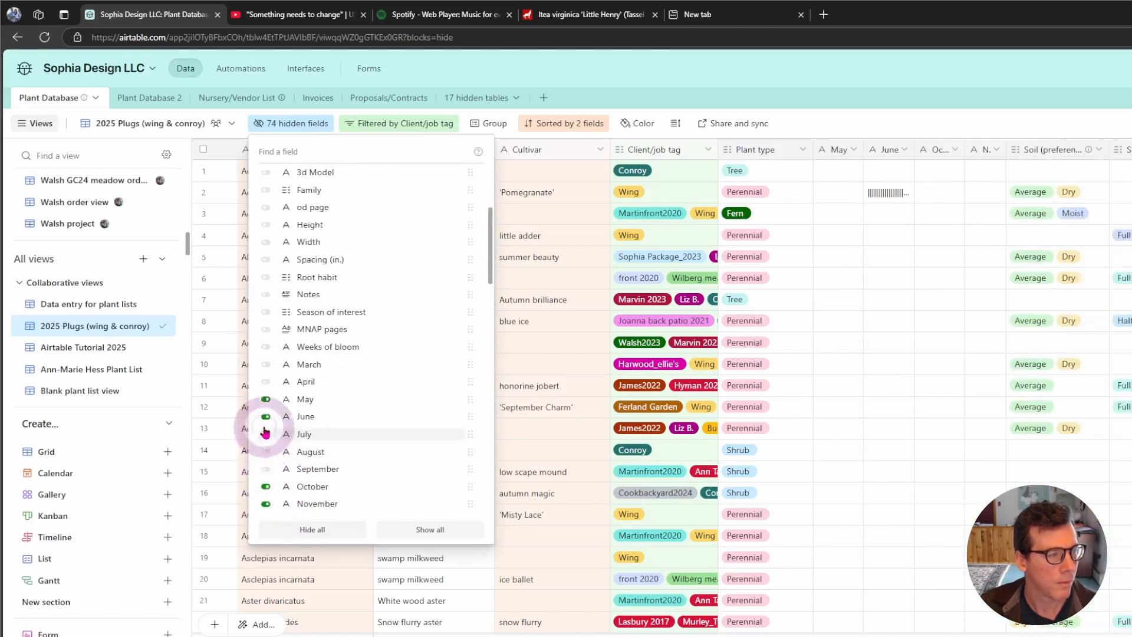
pyautogui.click(266, 399)
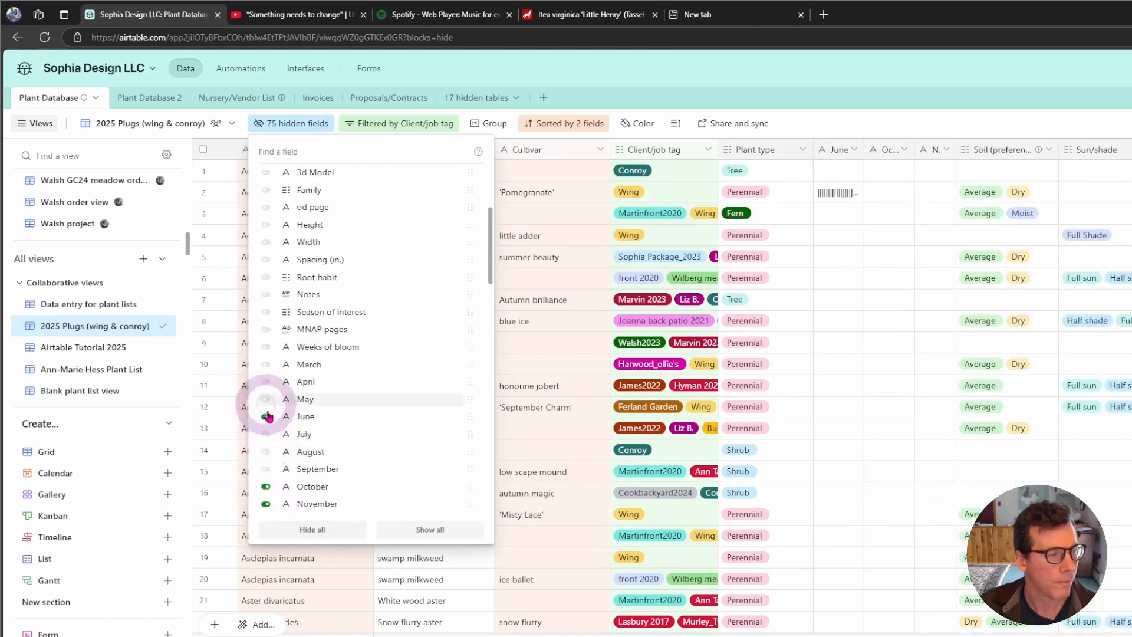
pyautogui.click(266, 487)
pyautogui.click(266, 504)
pyautogui.click(266, 416)
# - Hide the Soil (preference), Sun/shade, bloom color and Tags (tolerances,uses, etc.) fields
pyautogui.scroll(-6, 272, 442)
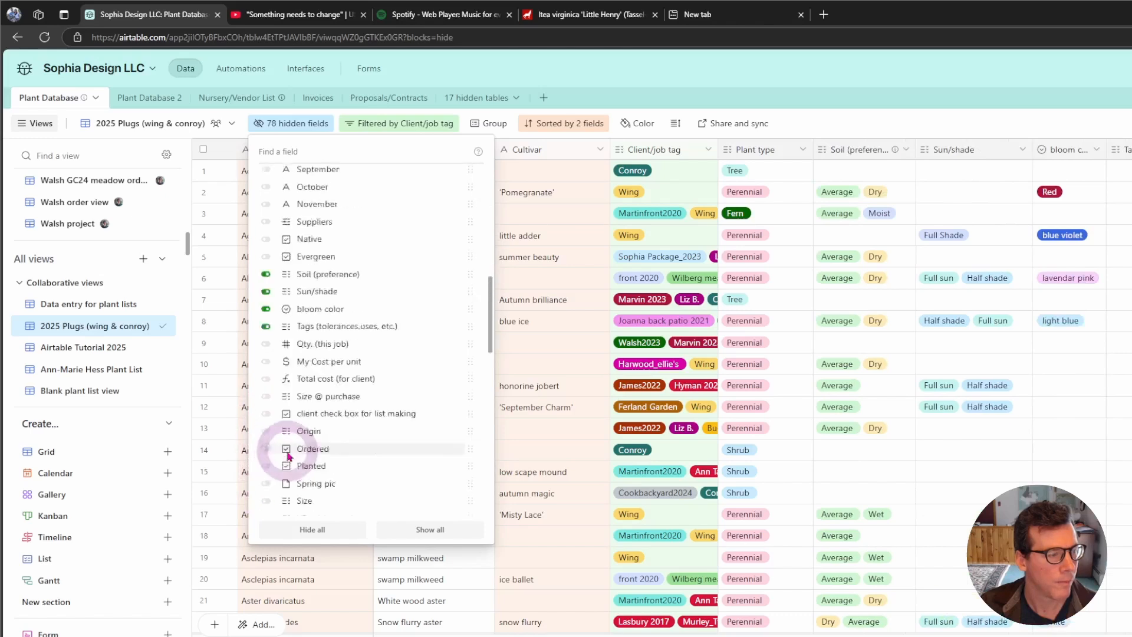
pyautogui.click(266, 207)
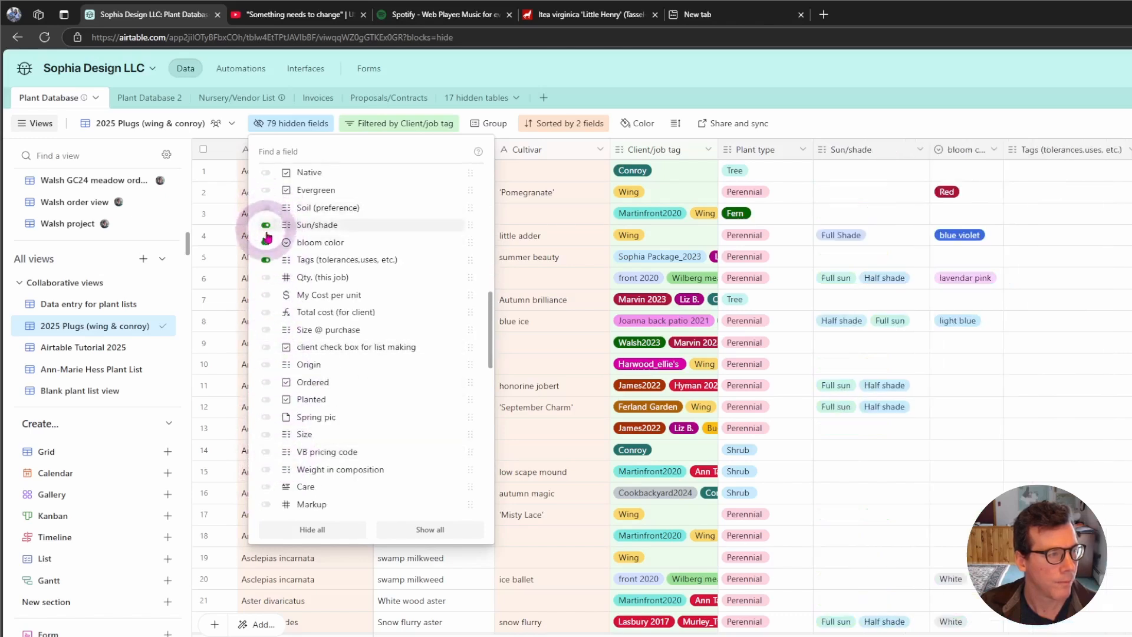
pyautogui.click(266, 225)
pyautogui.click(266, 242)
pyautogui.click(266, 260)
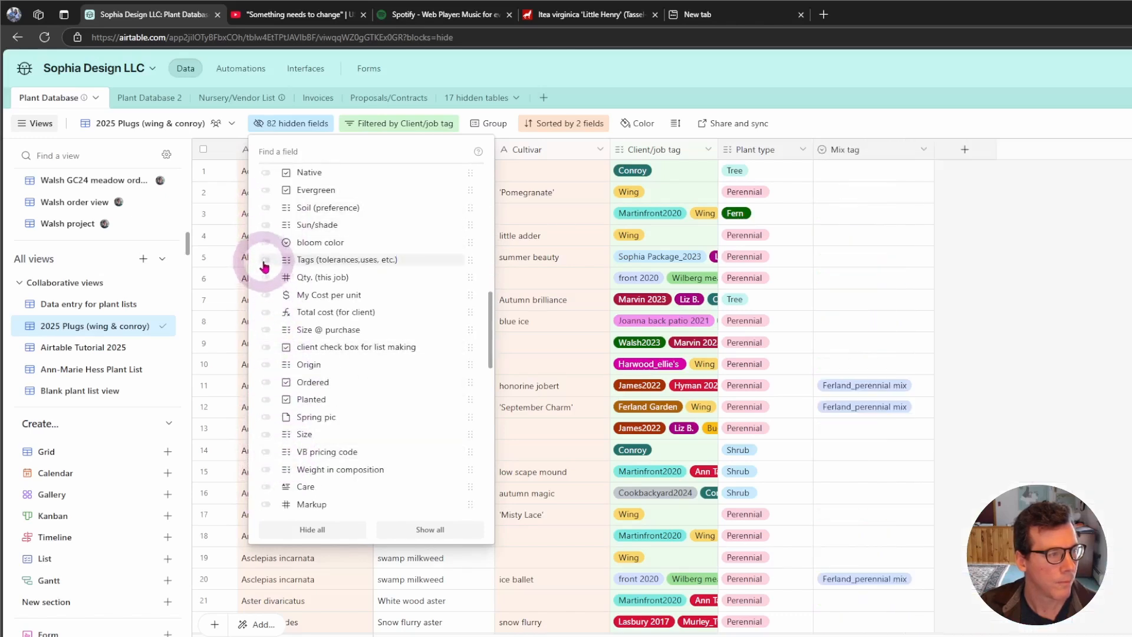
# - Hide the Mix tag field and widen the Plant type column
pyautogui.scroll(-8, 347, 413)
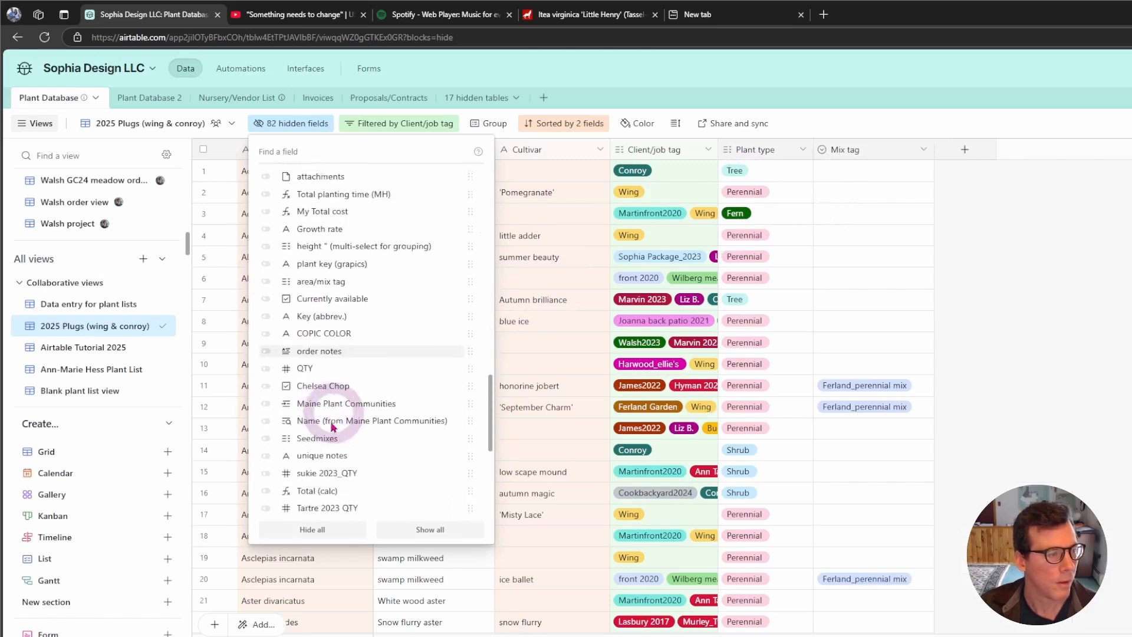
pyautogui.scroll(-5, 283, 407)
pyautogui.click(264, 328)
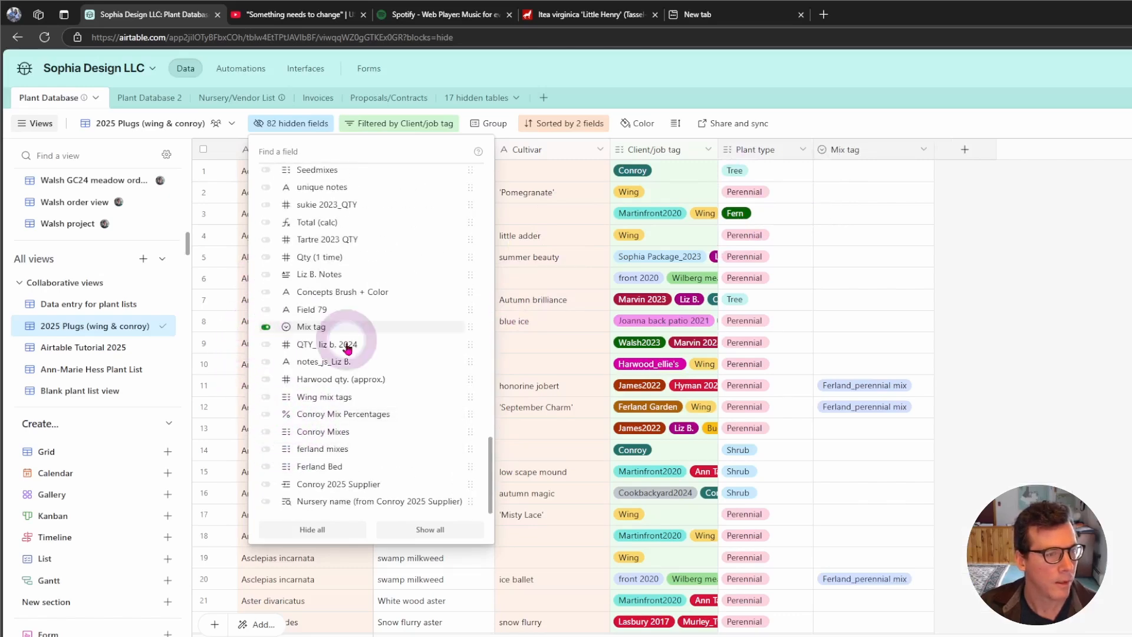
pyautogui.moveTo(820, 149); pyautogui.dragTo(870, 151)
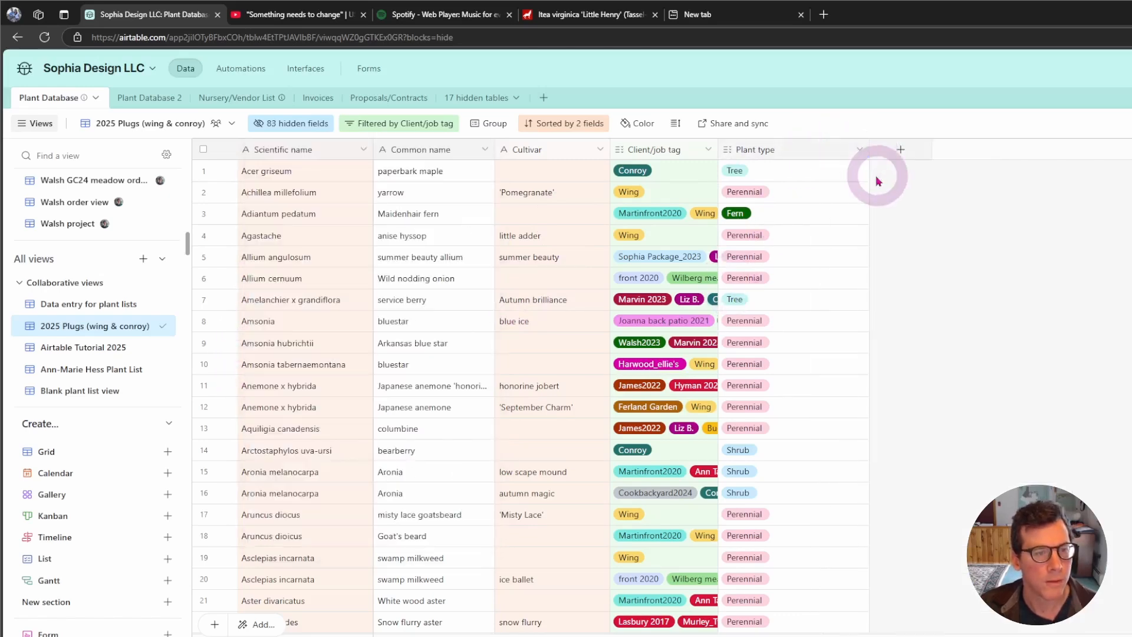
# - Search the hidden fields for "sup" and show the Supplier [this job] field in the view
pyautogui.scroll(-5, 797, 295)
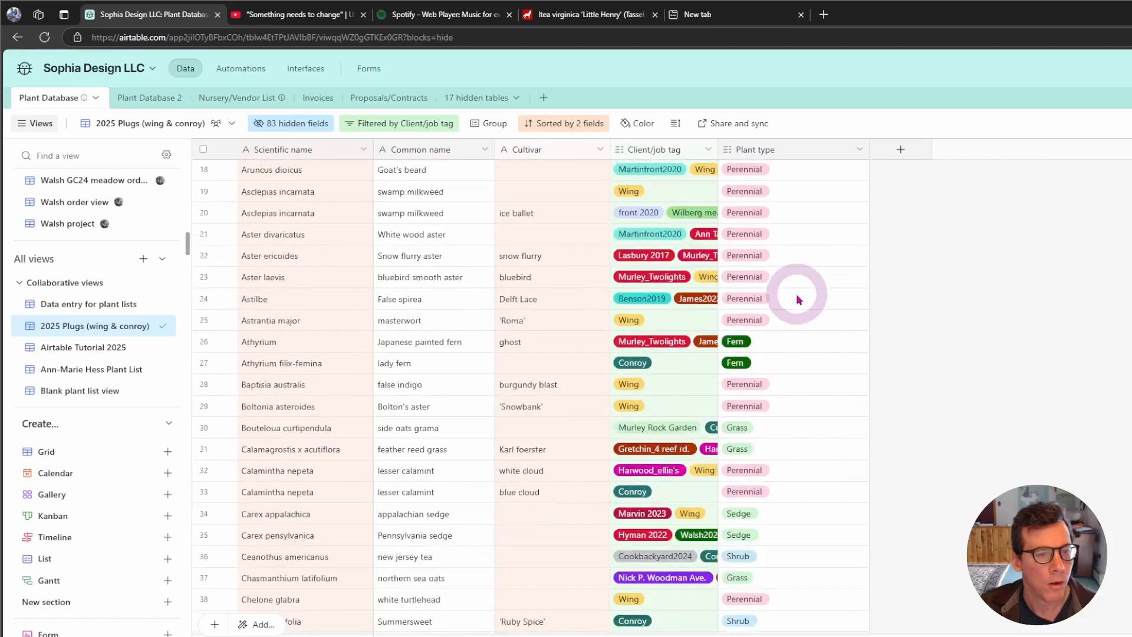
pyautogui.scroll(5, 788, 296)
pyautogui.scroll(-3, 793, 266)
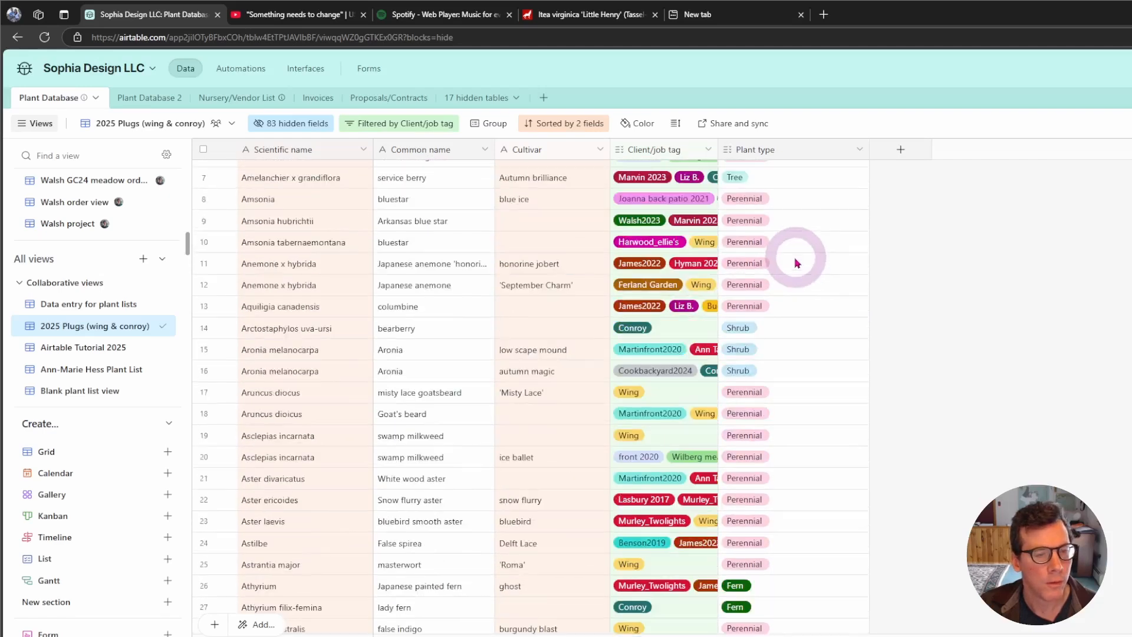
pyautogui.scroll(3, 796, 259)
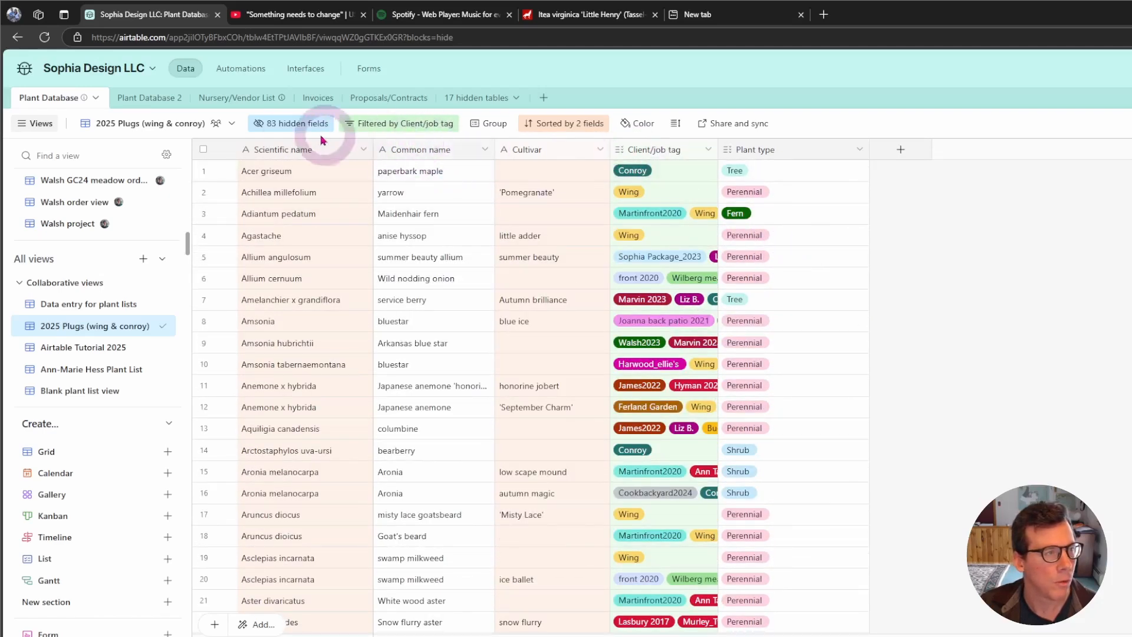
pyautogui.click(285, 127)
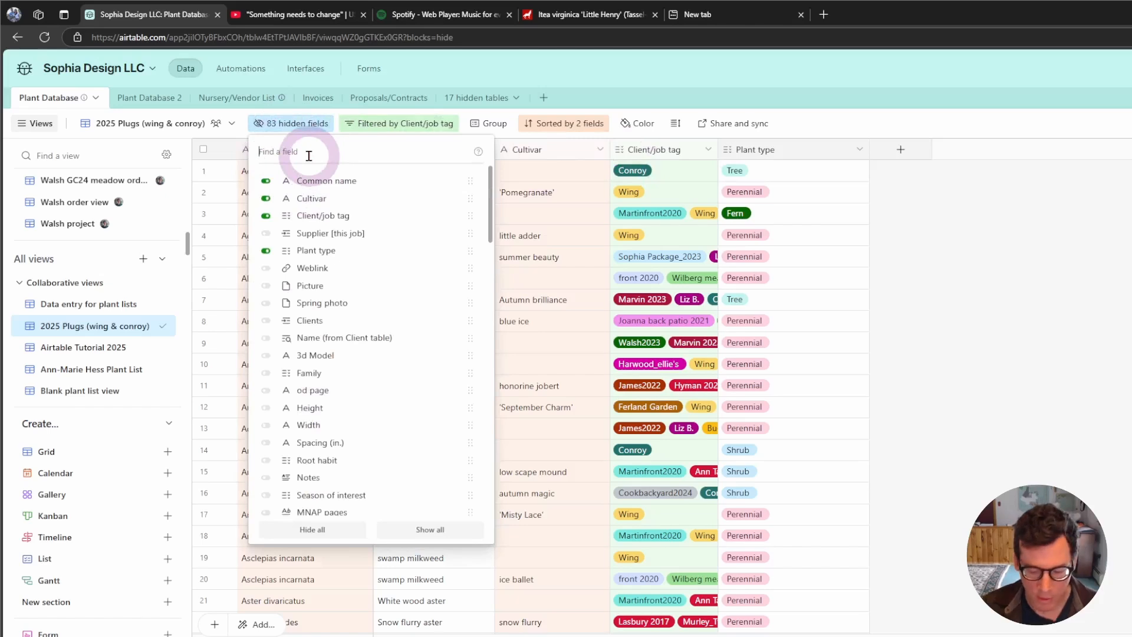
pyautogui.write('sup')
pyautogui.click(264, 182)
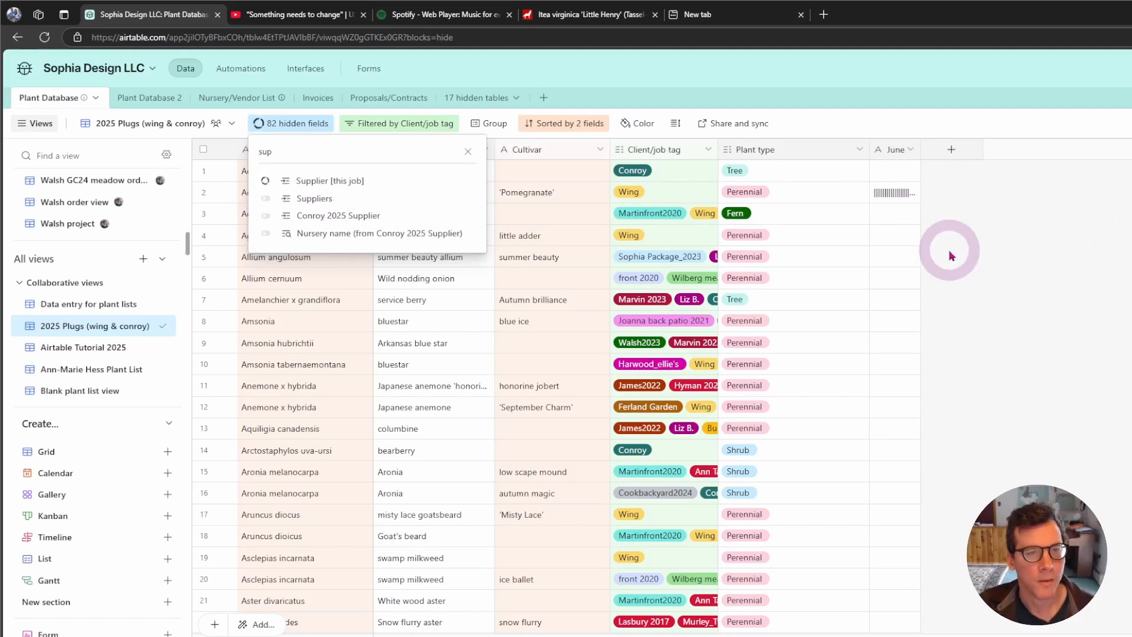
pyautogui.click(1075, 237)
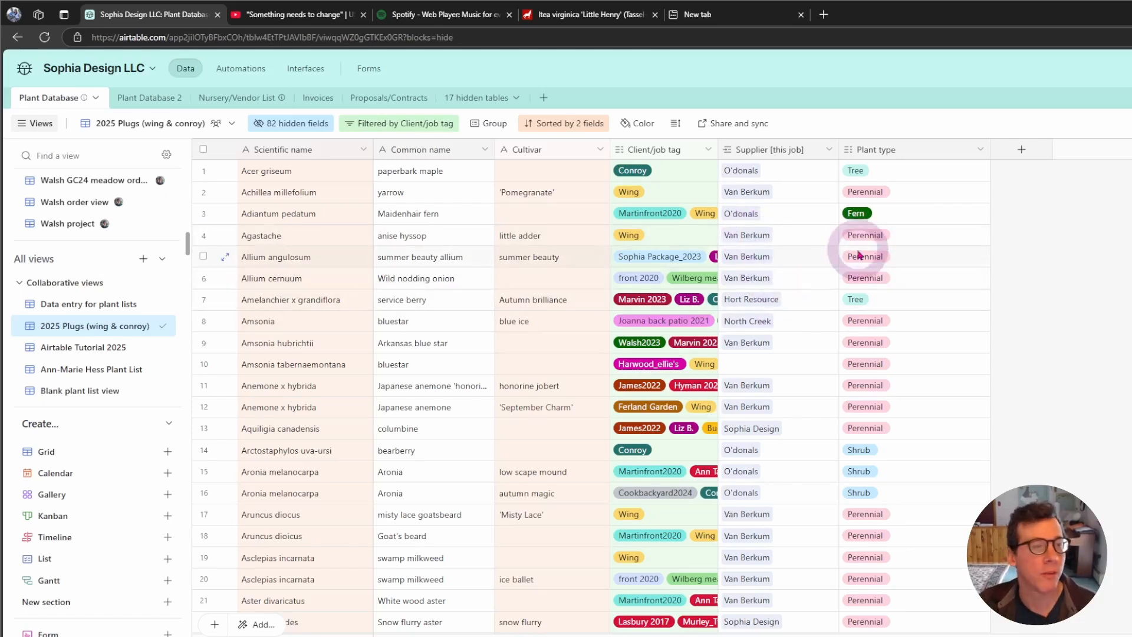
# - Add a second filter condition requiring that Supplier [this job] has any of North Creek
pyautogui.click(398, 130)
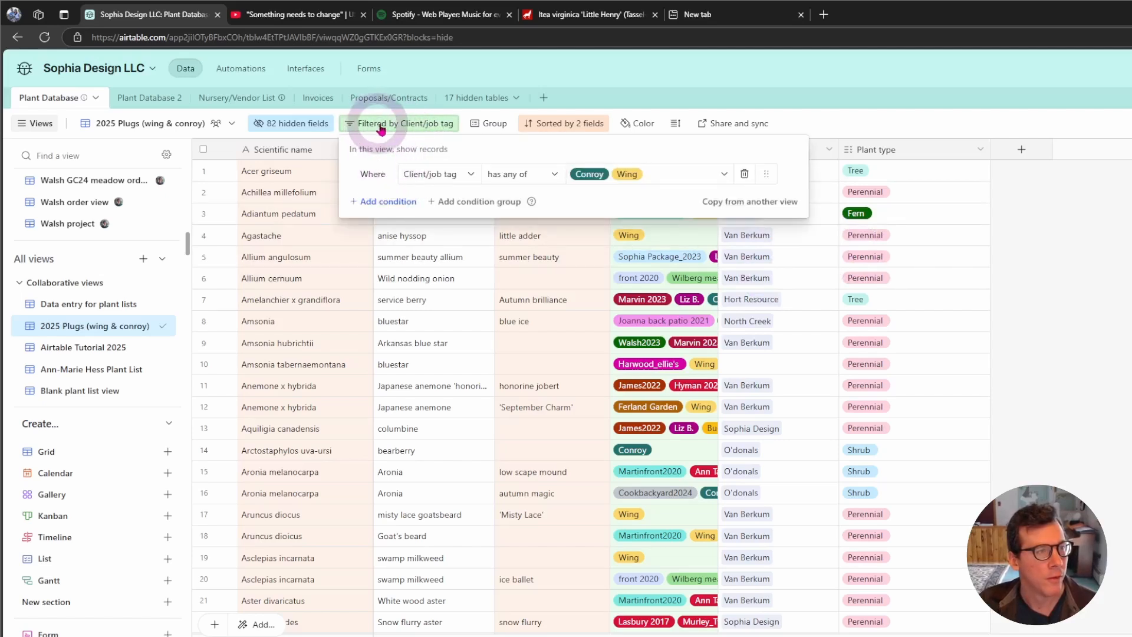
pyautogui.click(408, 202)
pyautogui.click(434, 202)
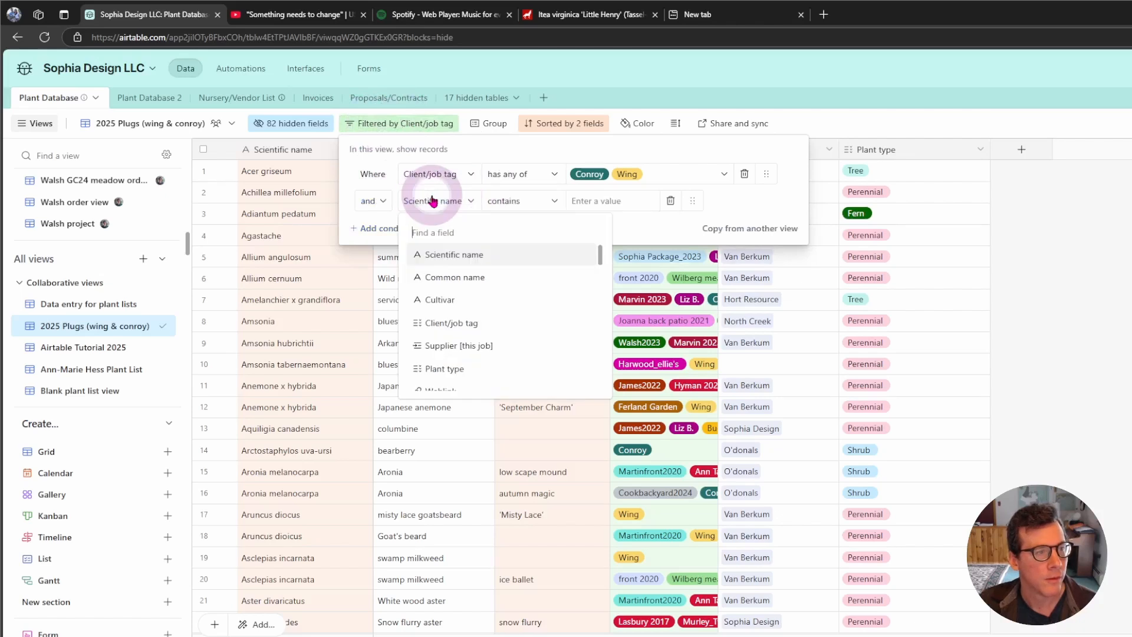
pyautogui.click(472, 346)
pyautogui.click(540, 201)
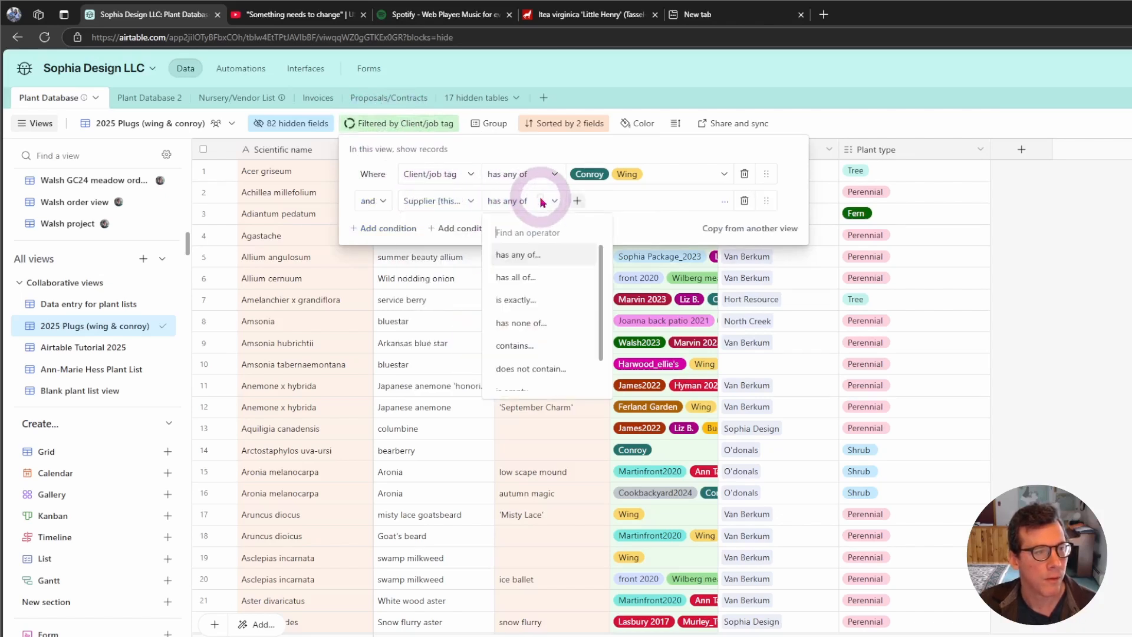
pyautogui.click(578, 201)
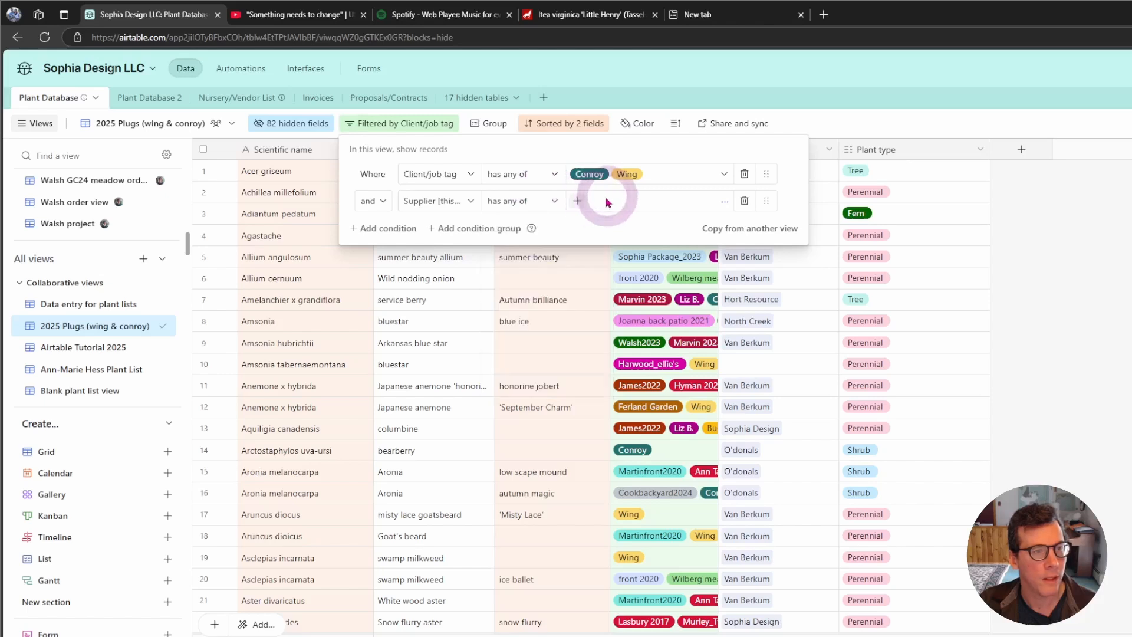
pyautogui.write('north')
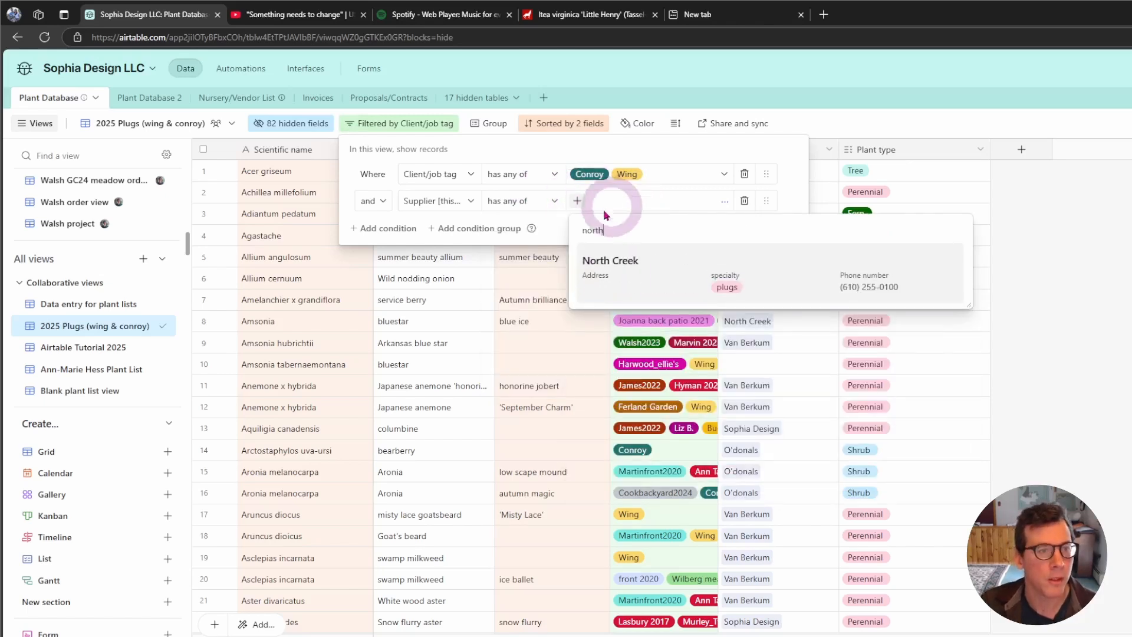
pyautogui.click(677, 273)
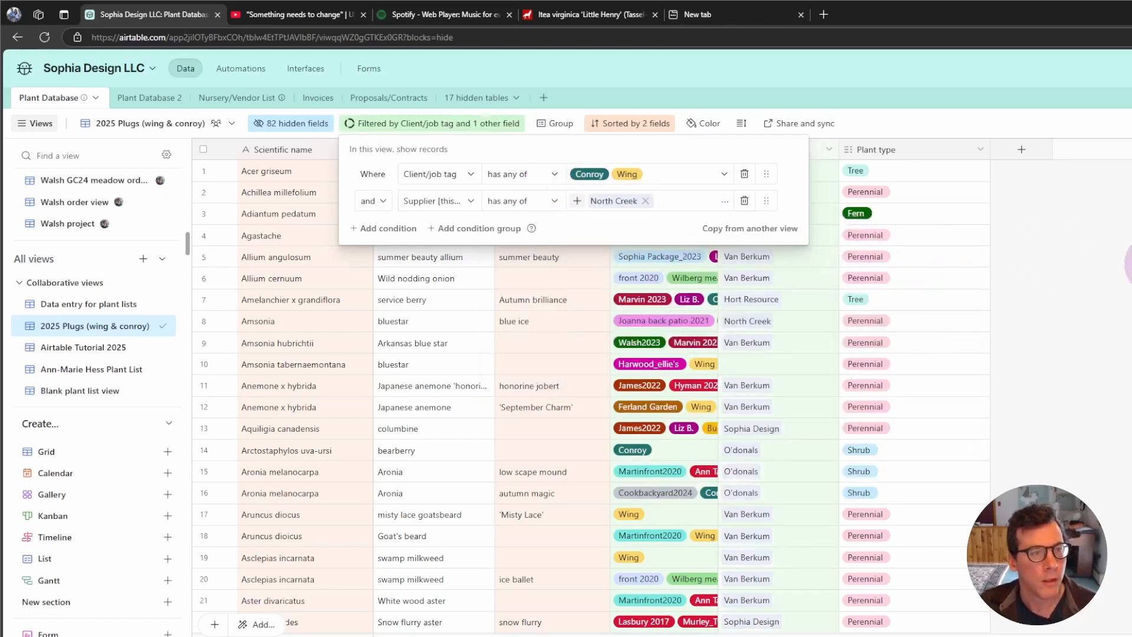
pyautogui.click(1128, 263)
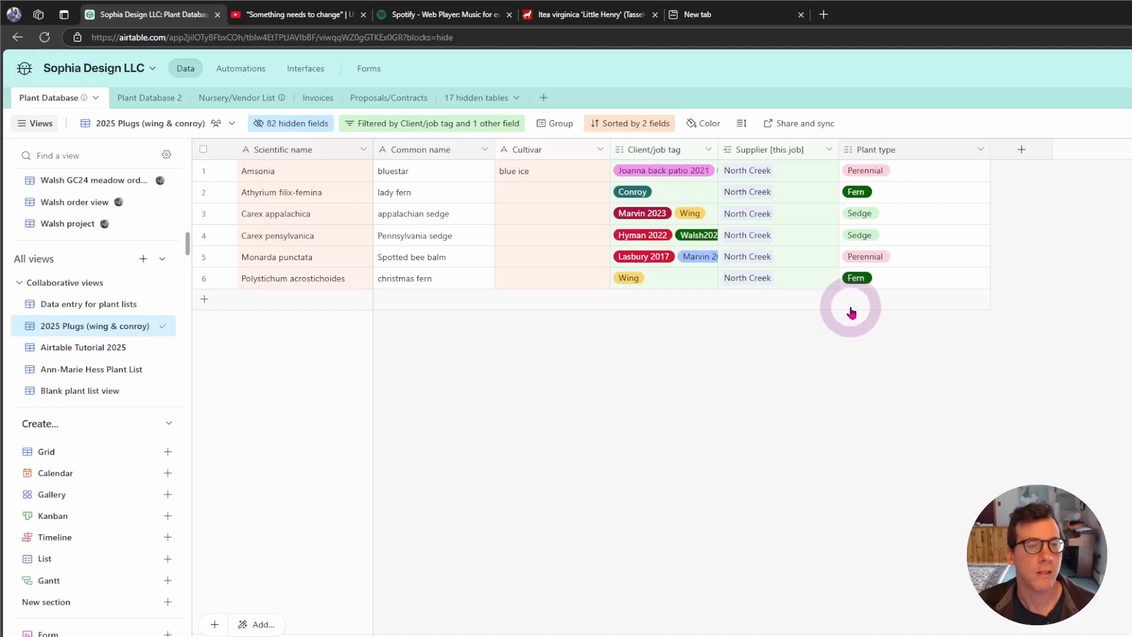
# - Hide the Client/job tag and Supplier [this job] fields in the filtered view
pyautogui.click(298, 124)
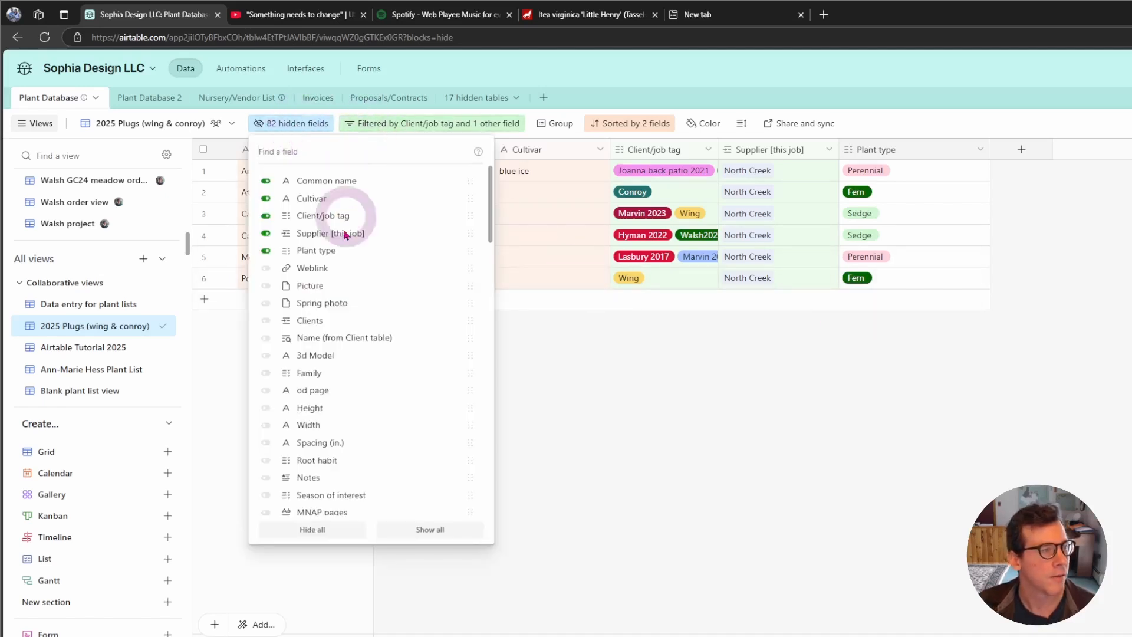
pyautogui.click(266, 216)
pyautogui.click(603, 353)
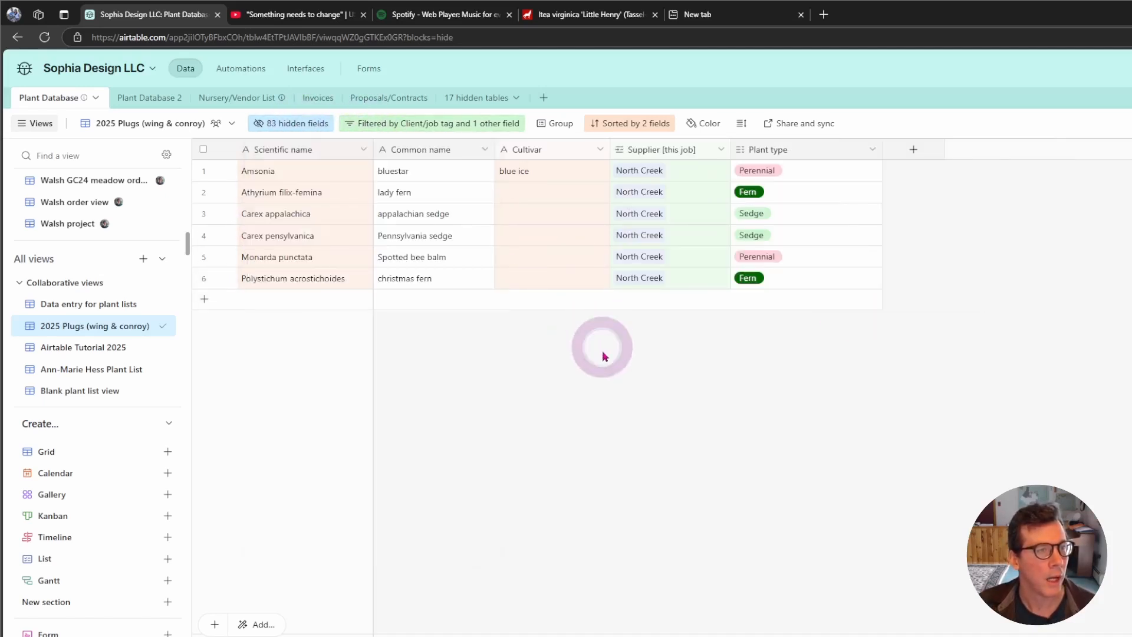
pyautogui.click(275, 124)
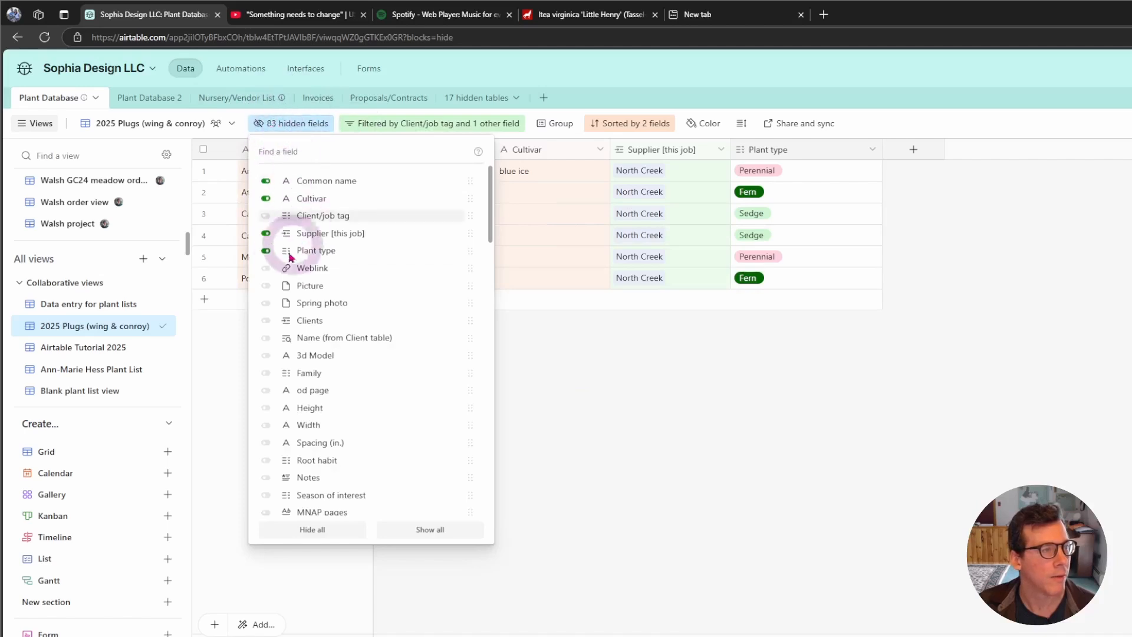
pyautogui.click(266, 233)
pyautogui.click(754, 372)
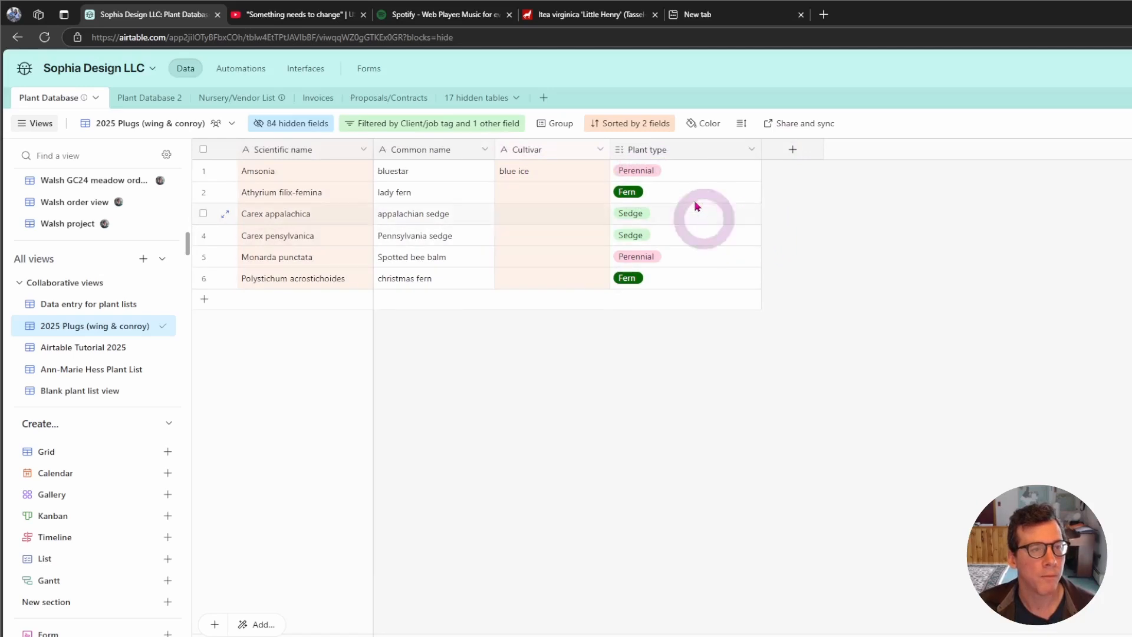
# - Group the filtered 2025 Plugs view's records by Plant type
pyautogui.click(551, 127)
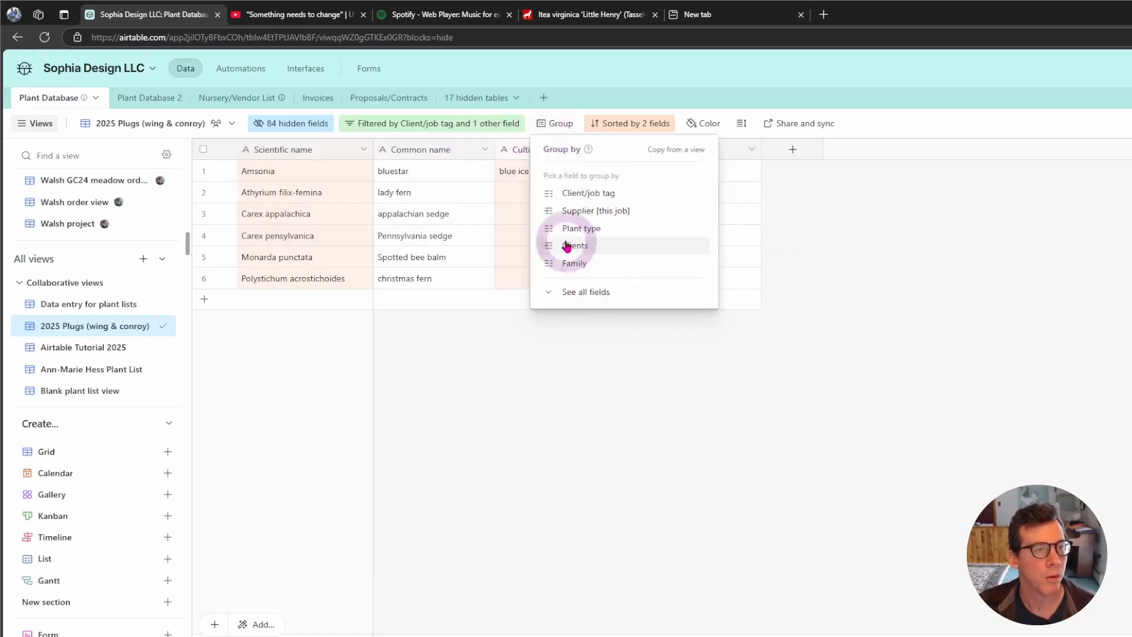
pyautogui.click(554, 227)
pyautogui.click(949, 283)
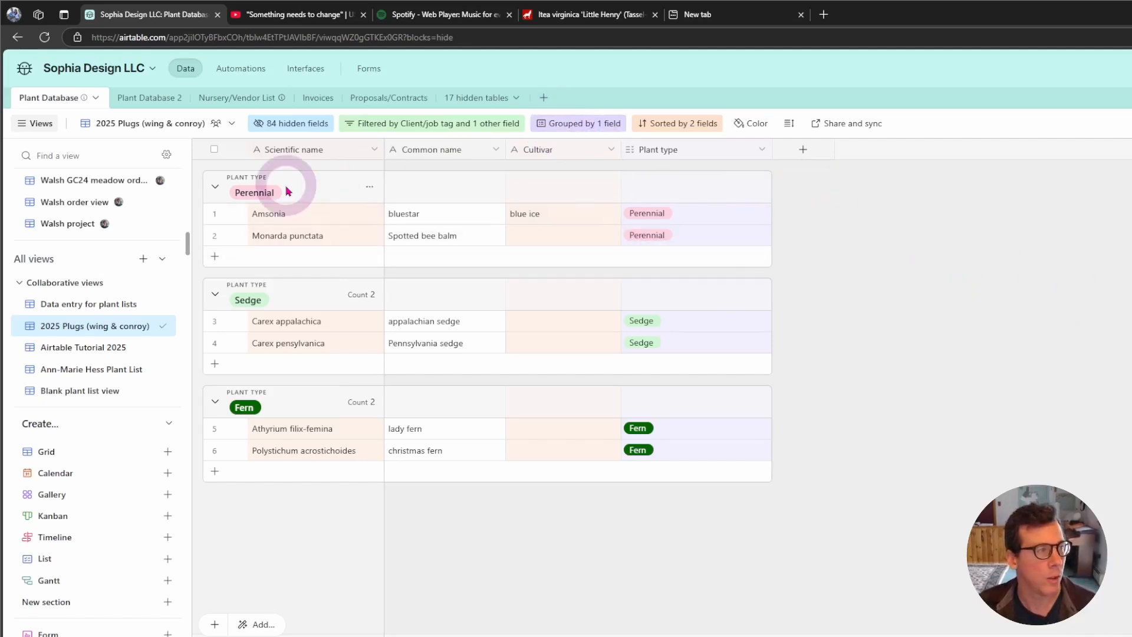
# - Print the grouped plugs view with the paper size set to Letter (8.5" x 11") in Landscape layout
pyautogui.click(231, 123)
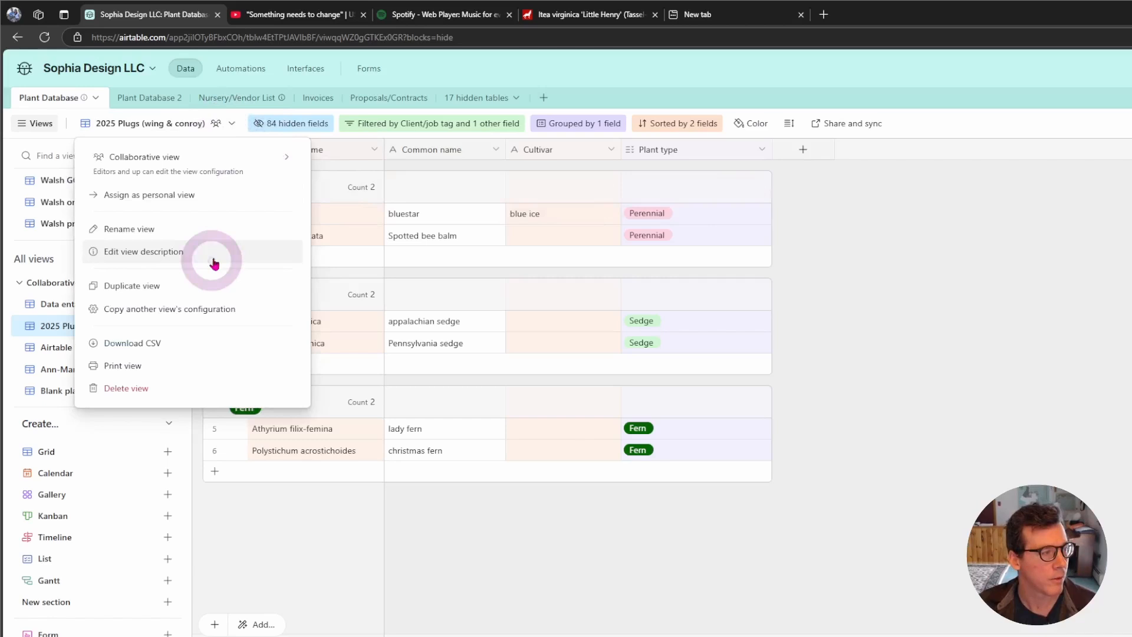
pyautogui.click(124, 366)
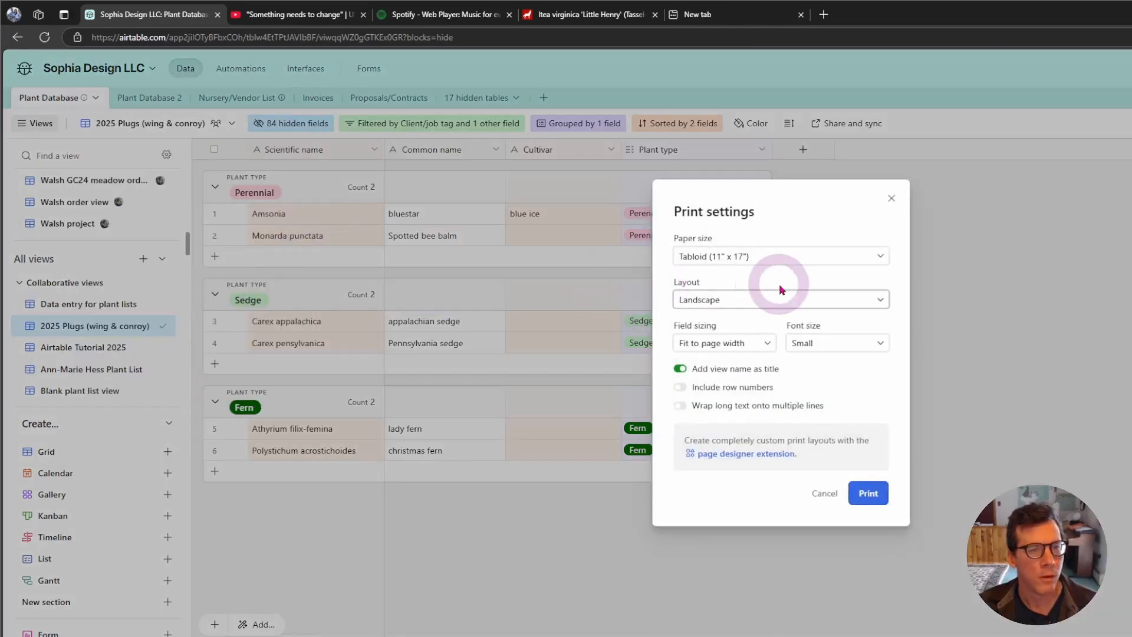
pyautogui.click(761, 260)
pyautogui.click(736, 275)
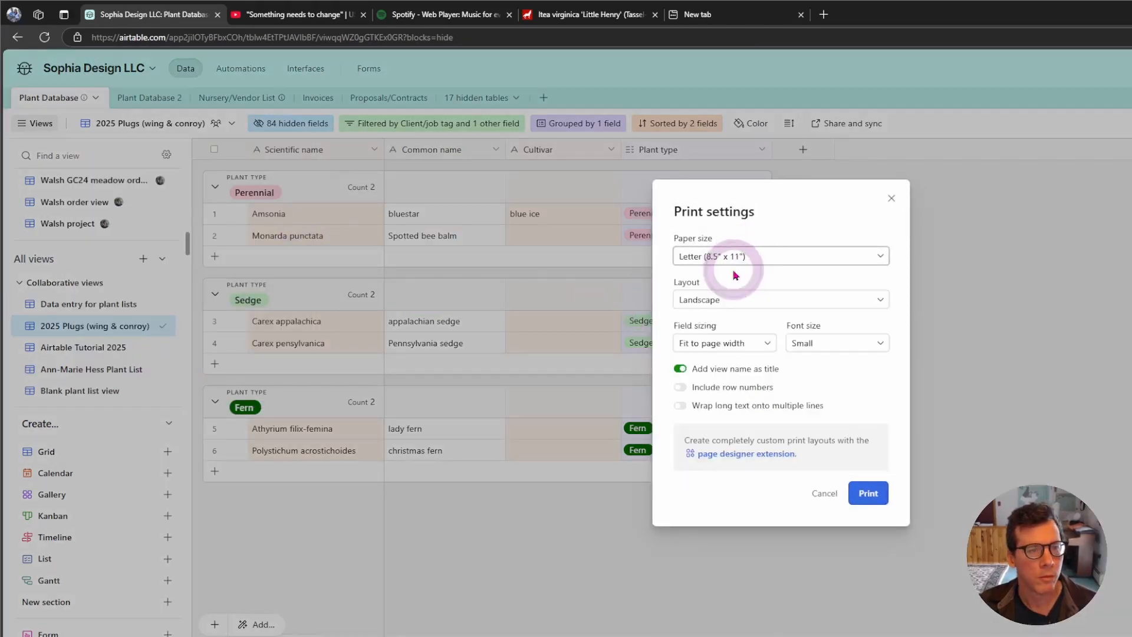
pyautogui.click(863, 493)
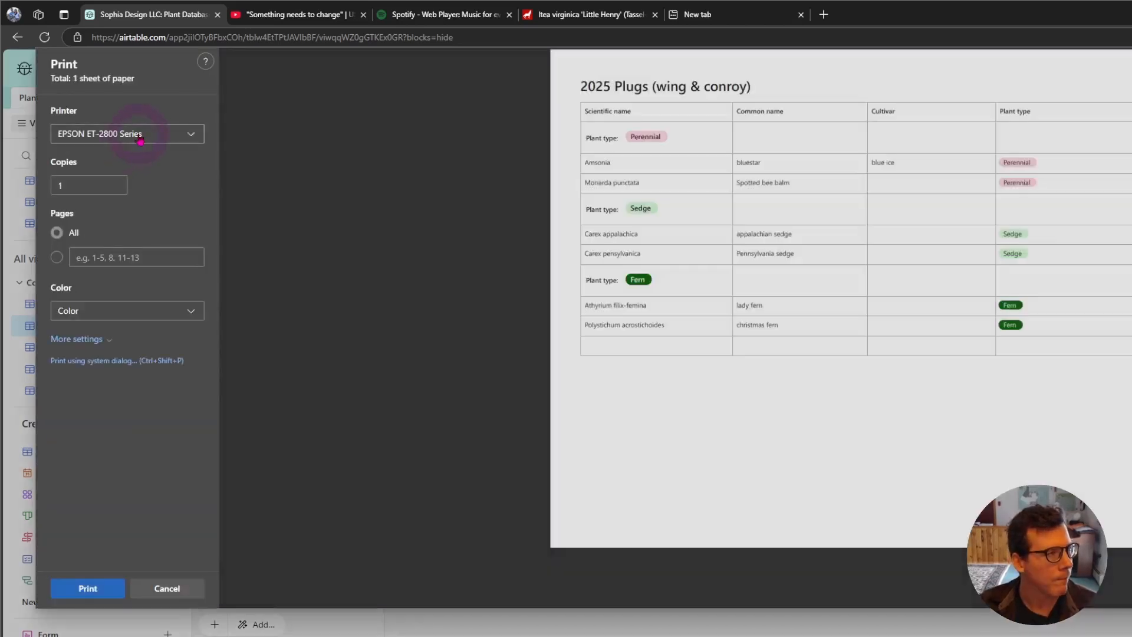
# - Set the print destination for the plugs list to Save as PDF
pyautogui.click(135, 140)
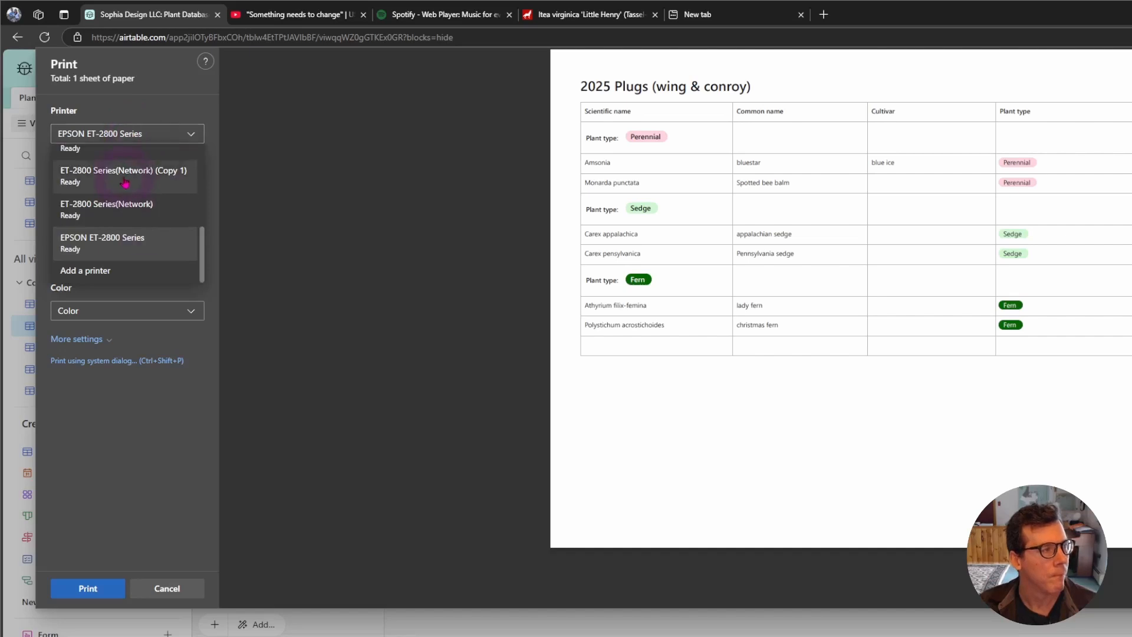
pyautogui.scroll(6, 136, 188)
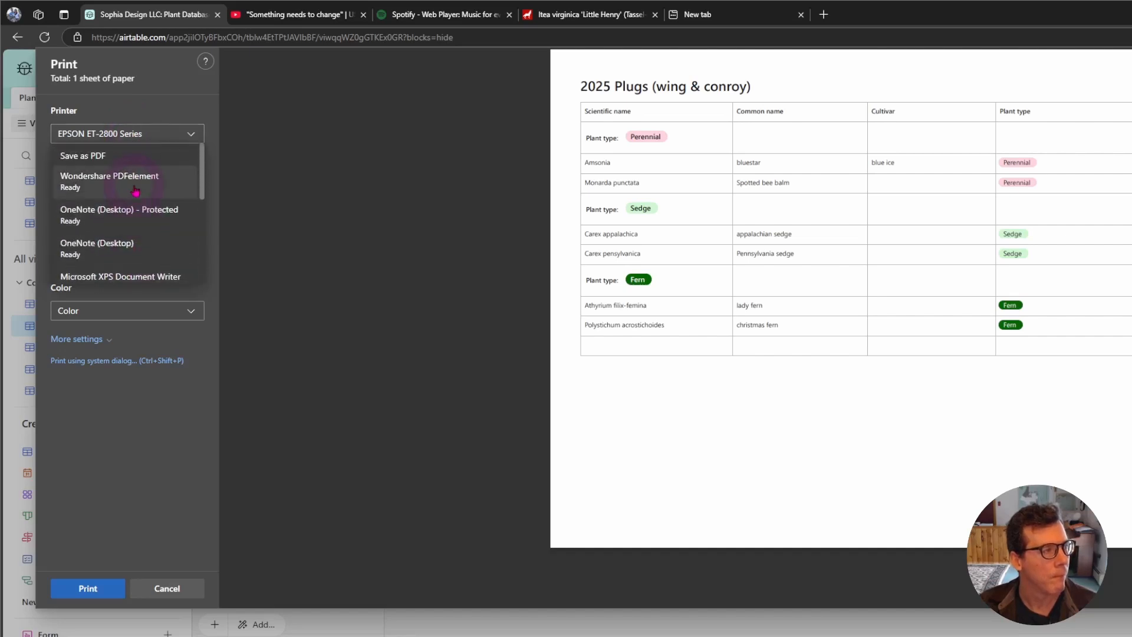
pyautogui.click(106, 155)
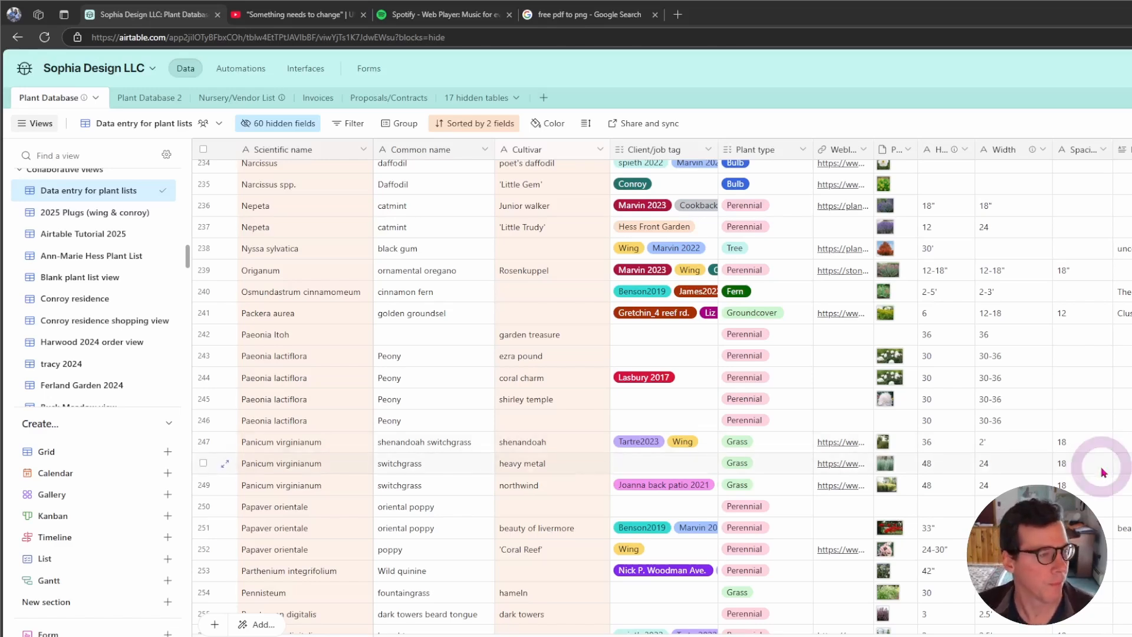
# - Create a new Client/job tag option named AT 2025 and assign it to the Itea virginica 'little henry' record
pyautogui.scroll(4, 647, 281)
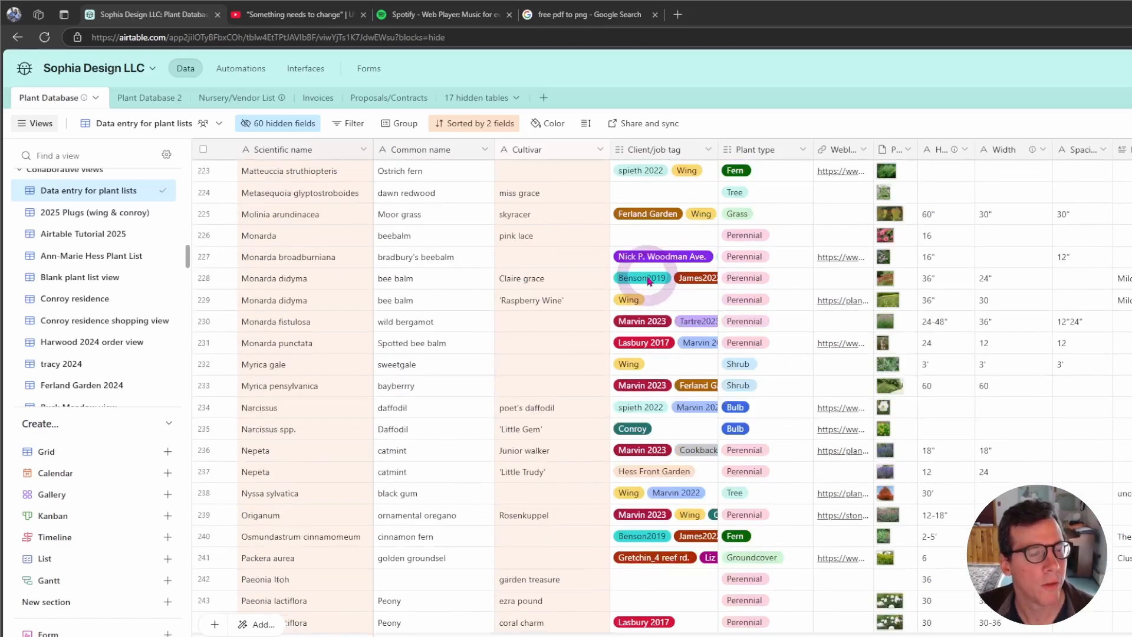
pyautogui.scroll(7, 648, 280)
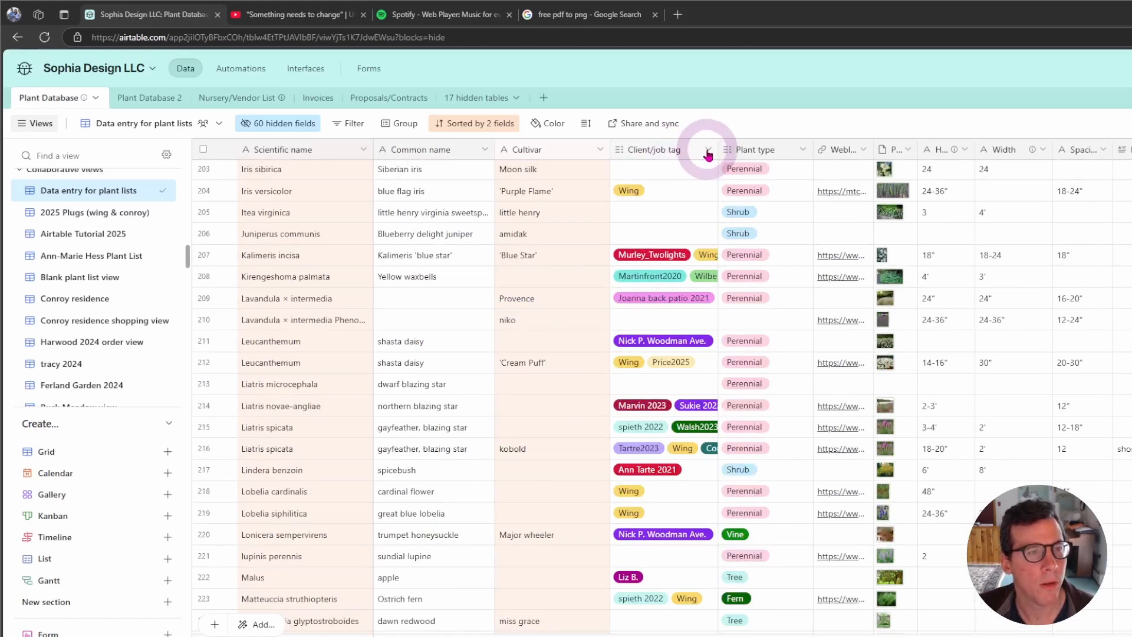
pyautogui.click(708, 153)
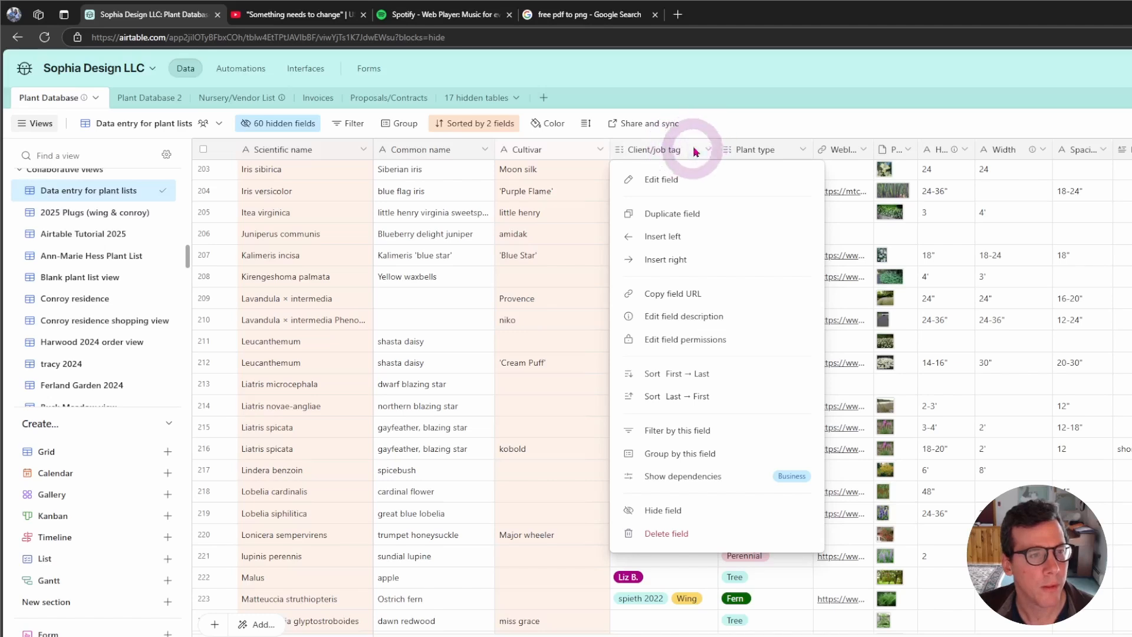
pyautogui.click(733, 114)
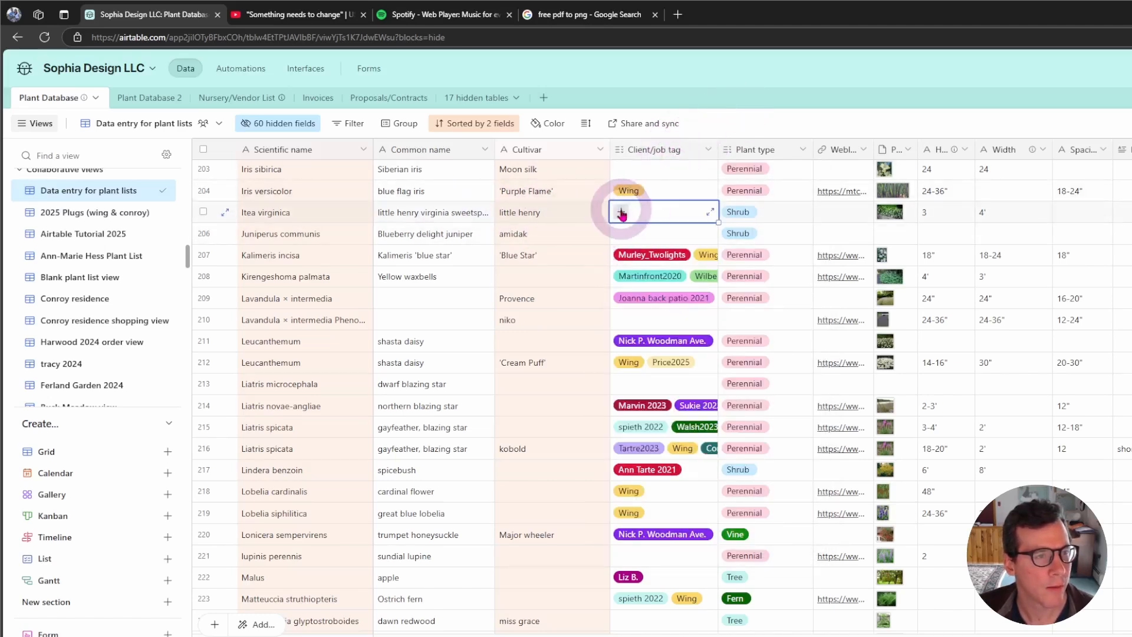
pyautogui.click(622, 212)
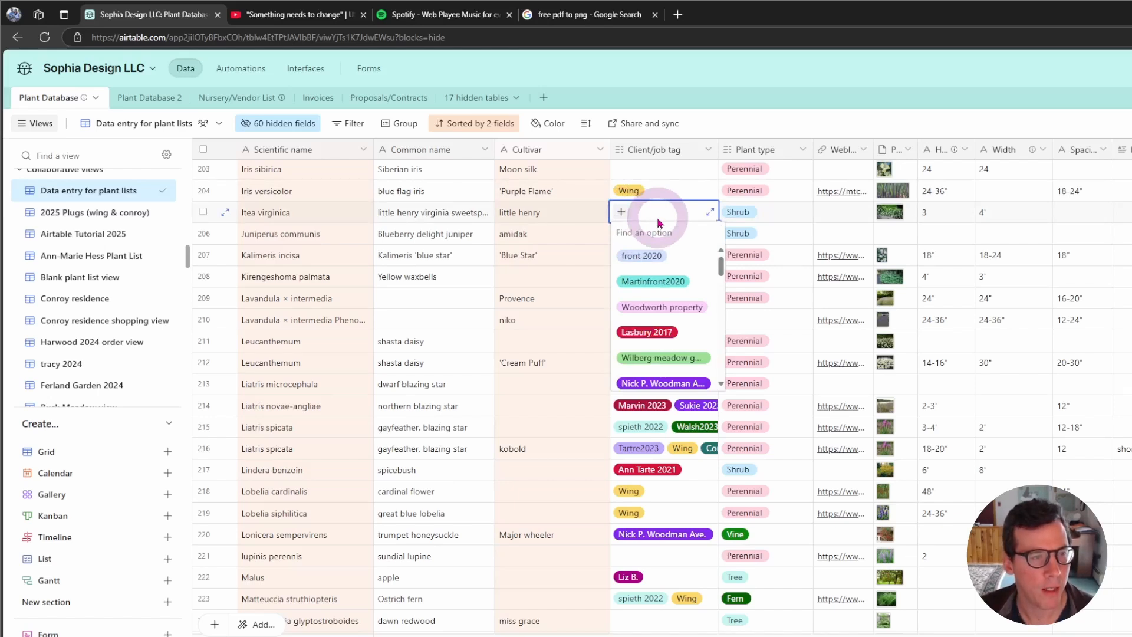
pyautogui.write('AT')
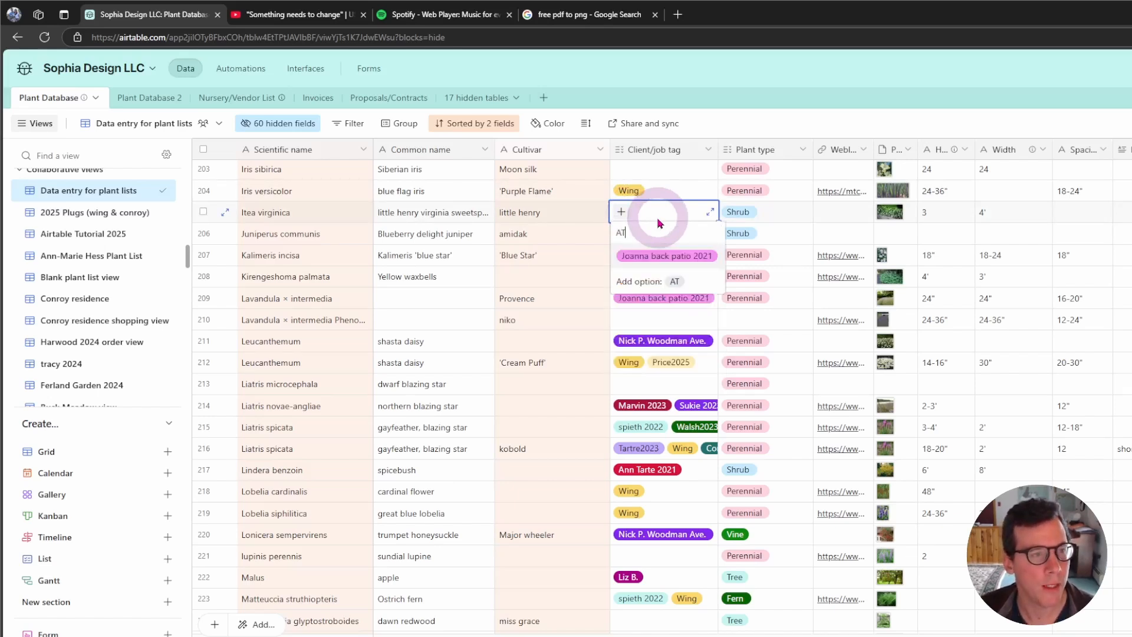
pyautogui.write(' 2025')
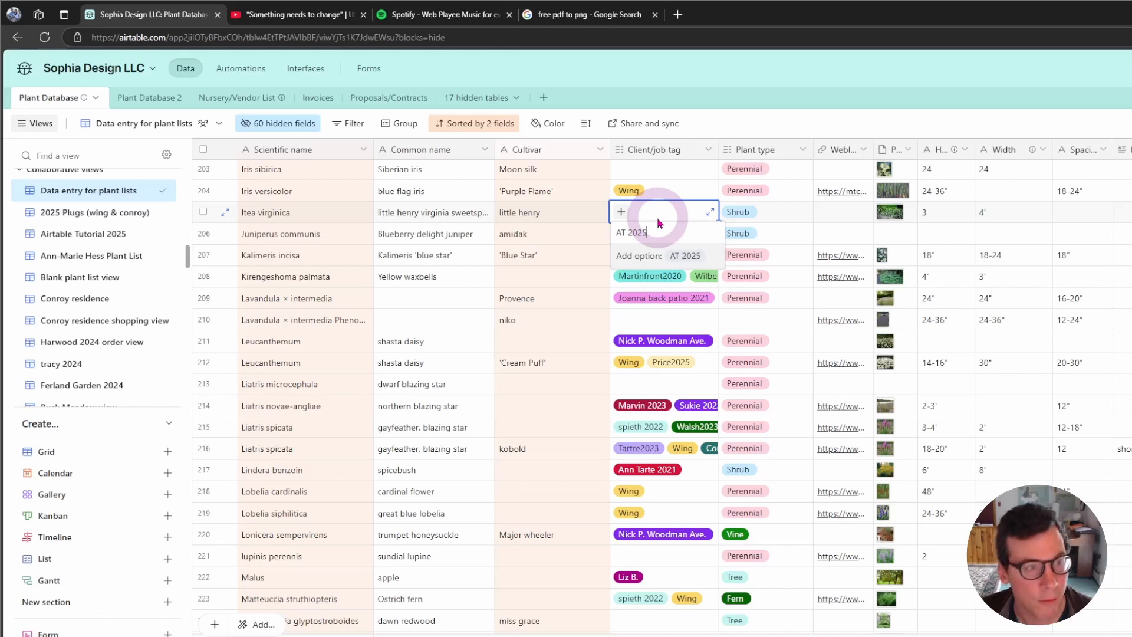
pyautogui.press('Return')
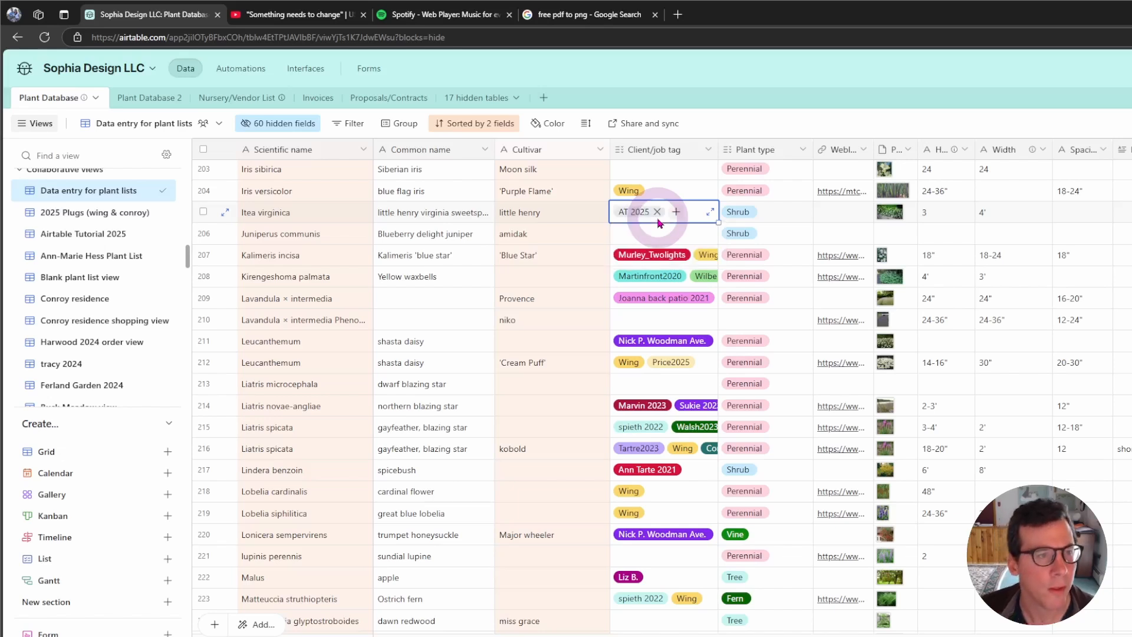
# - Edit the Client/job tag field so the AT 2025 option is colored teal, and save the field
pyautogui.click(710, 151)
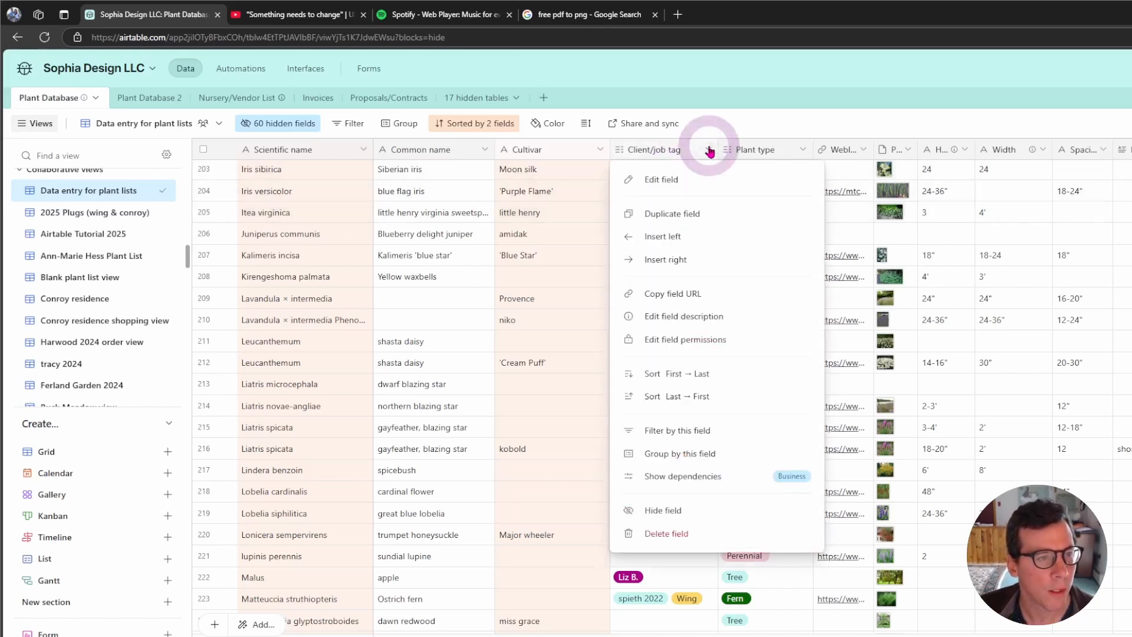
pyautogui.click(675, 177)
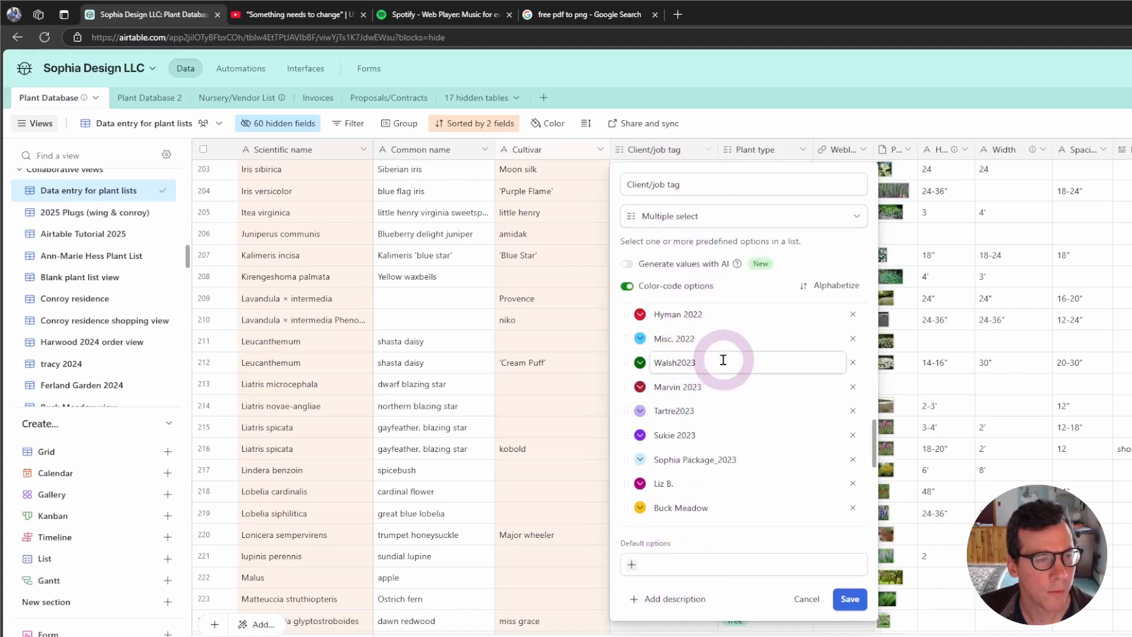
pyautogui.scroll(-8, 723, 359)
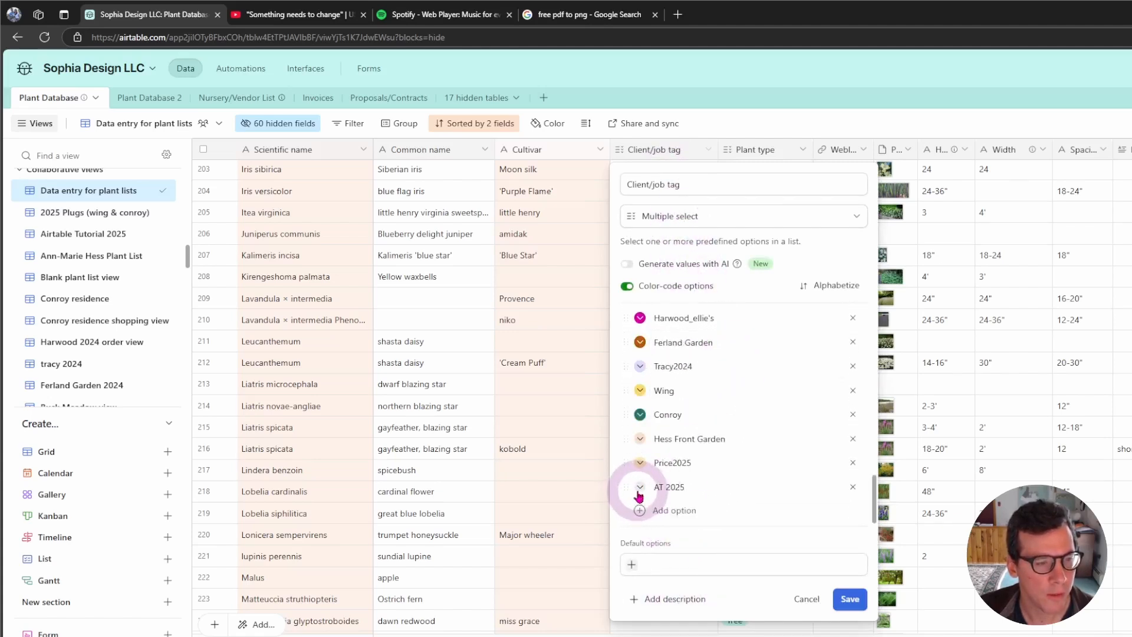
pyautogui.click(640, 489)
pyautogui.click(749, 514)
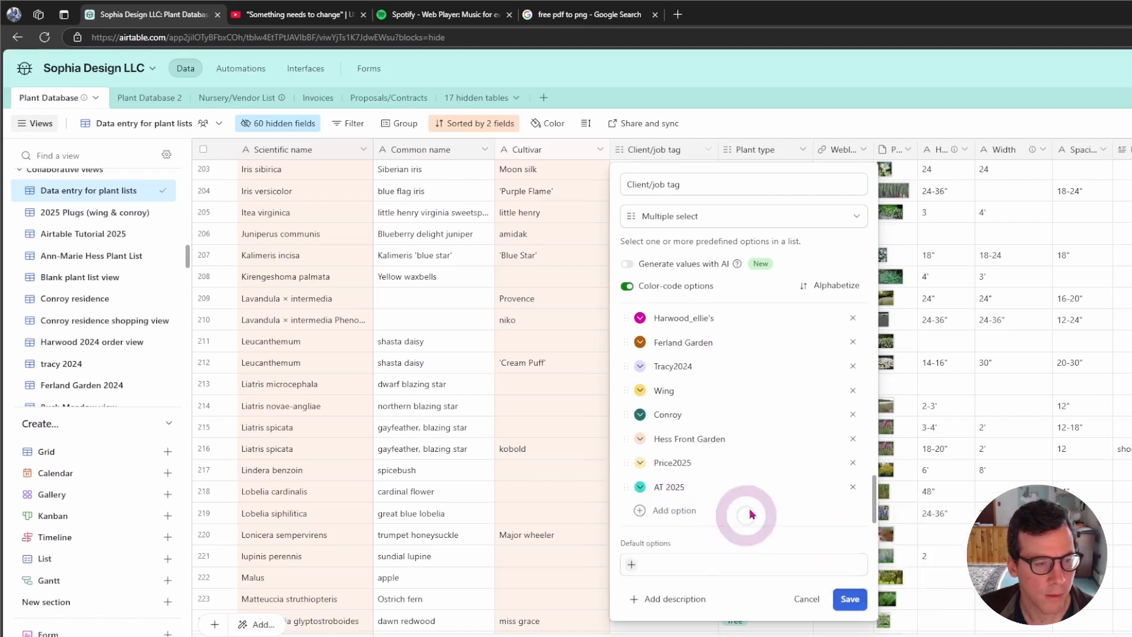
pyautogui.click(850, 599)
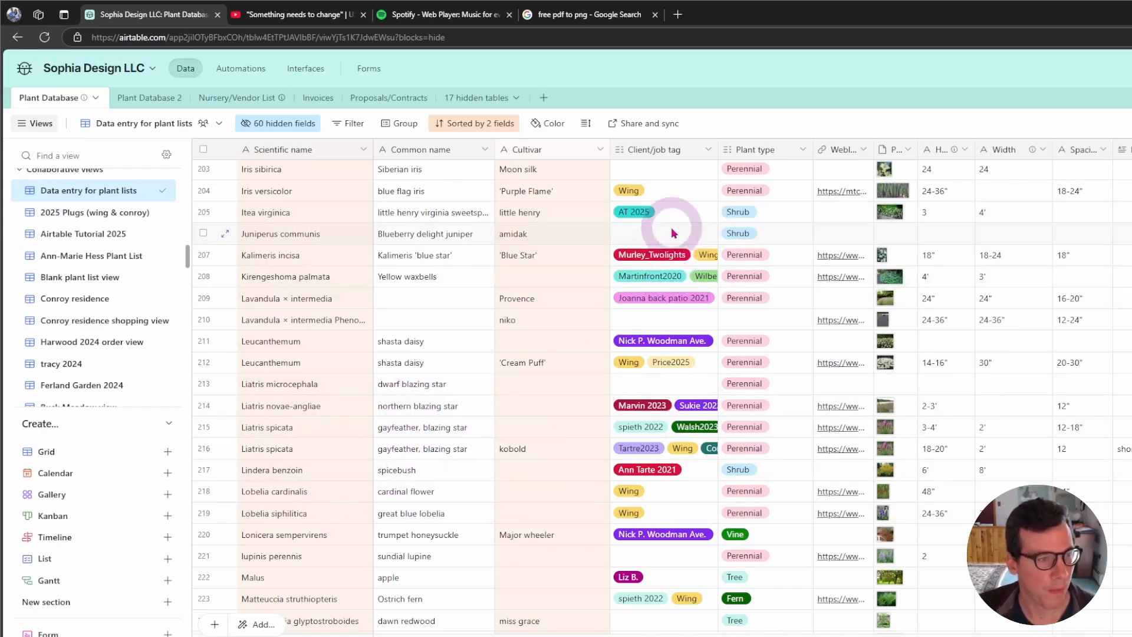
# - Add the AT 2025 client/job tag to the Molinia arundinacea 'skyracer' moor grass record
pyautogui.scroll(-4, 666, 294)
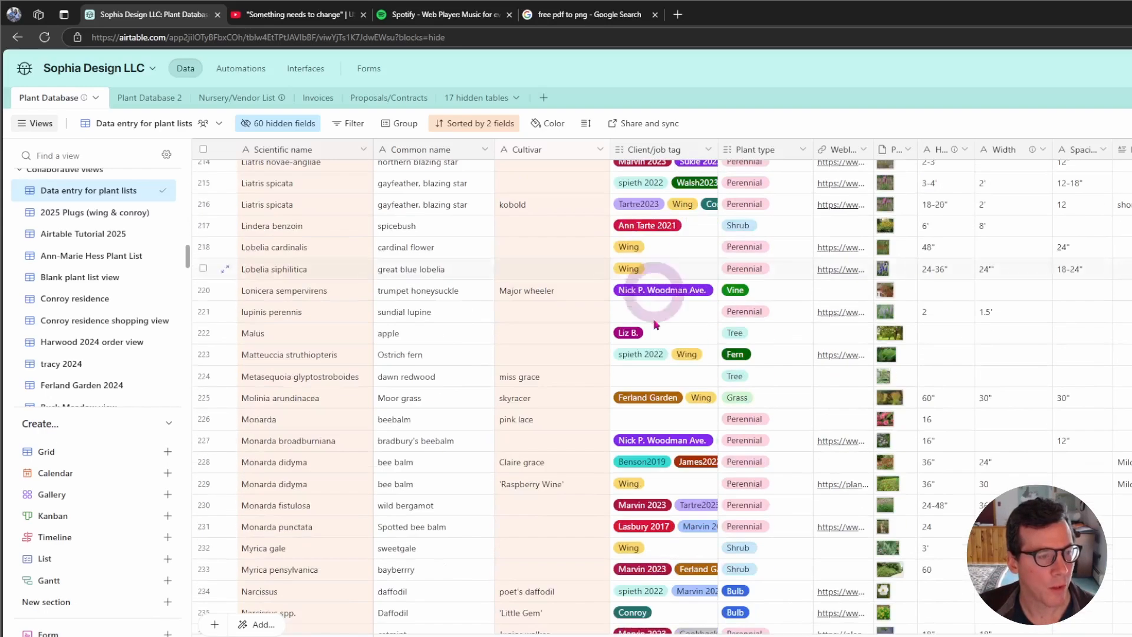
pyautogui.click(675, 403)
pyautogui.click(669, 405)
pyautogui.write('at')
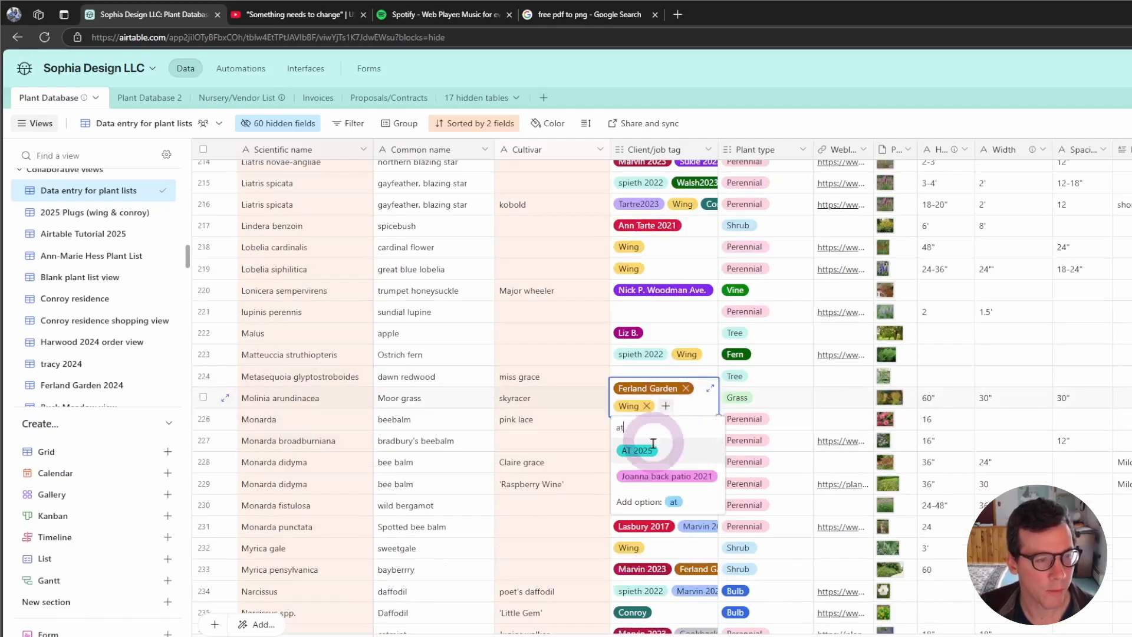
pyautogui.click(638, 450)
# - Add the AT 2025 client/job tag to the Prunus persica (Peach) record
pyautogui.scroll(-12, 643, 460)
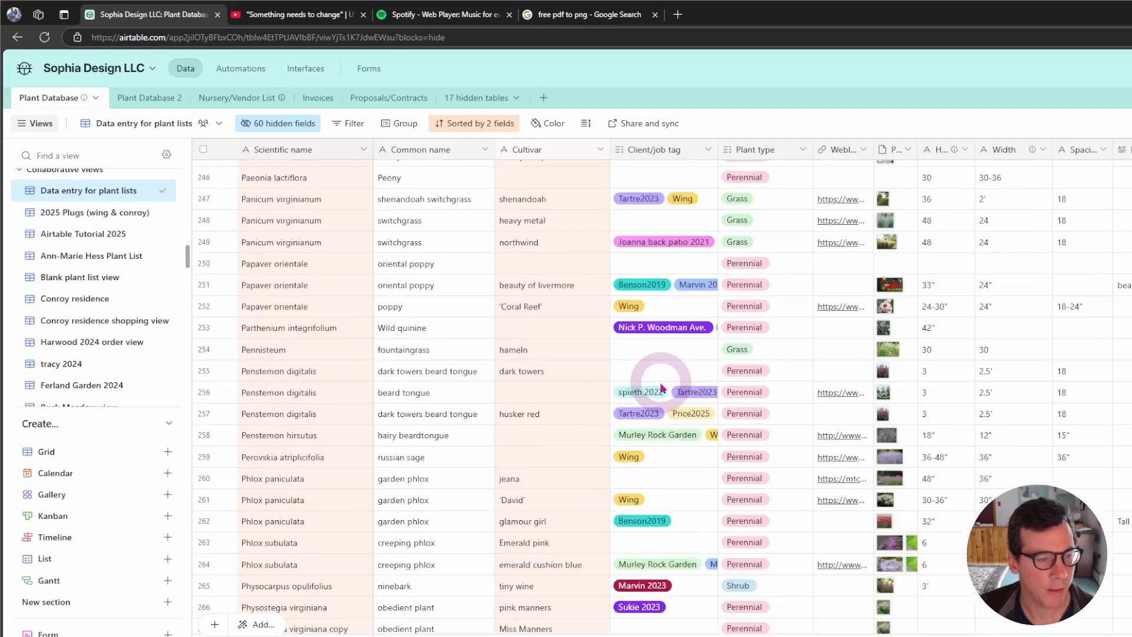
pyautogui.scroll(-4, 643, 489)
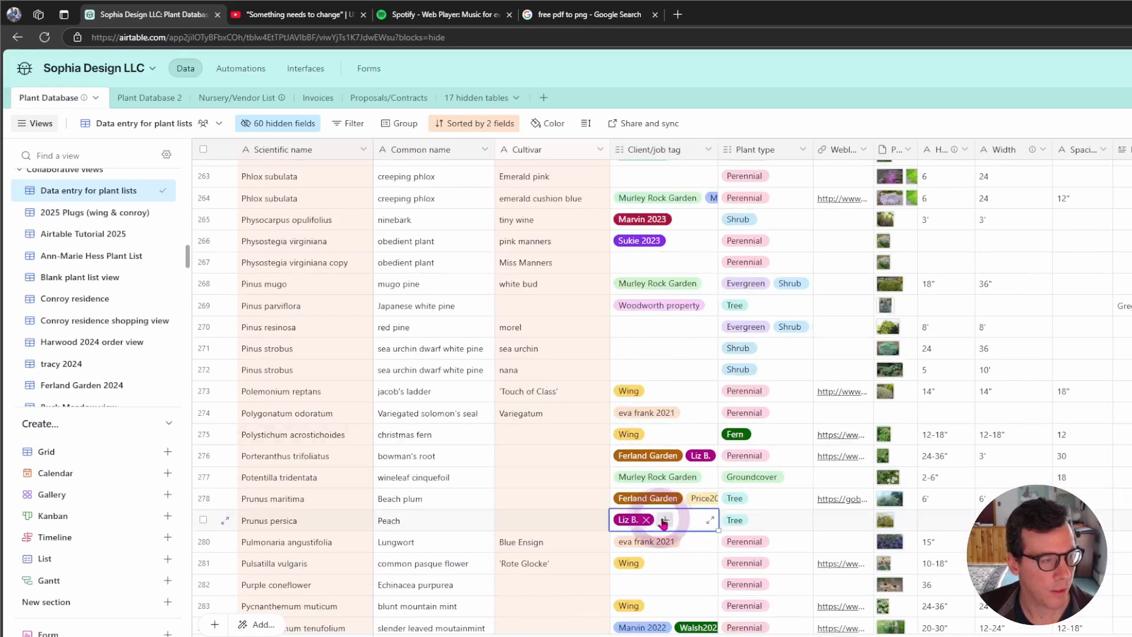
pyautogui.click(665, 520)
pyautogui.write('at')
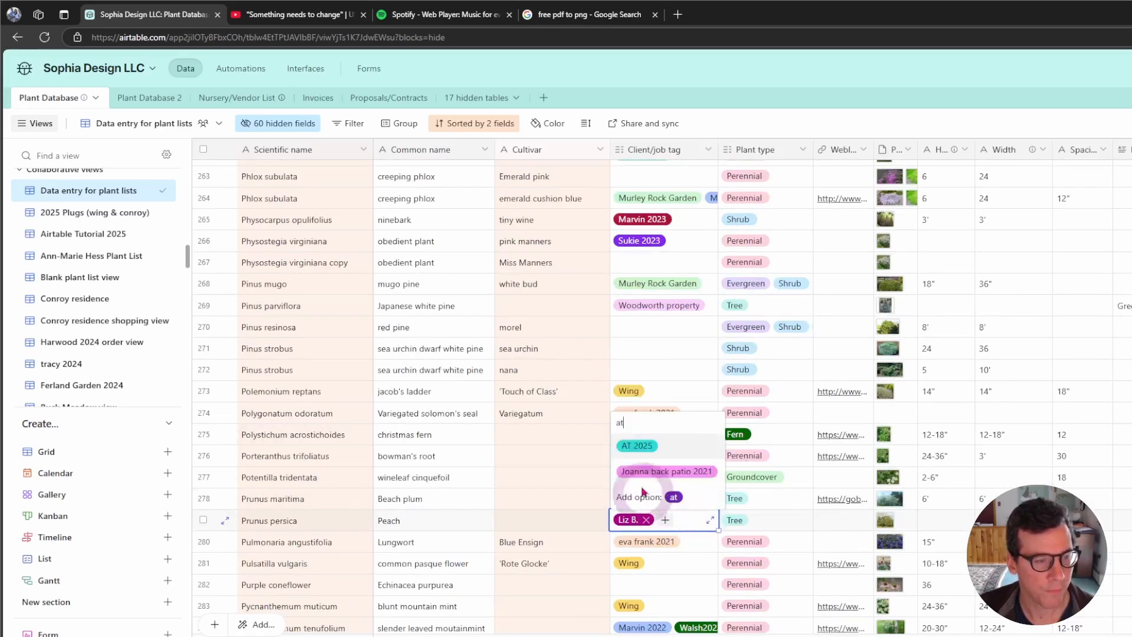
pyautogui.click(637, 446)
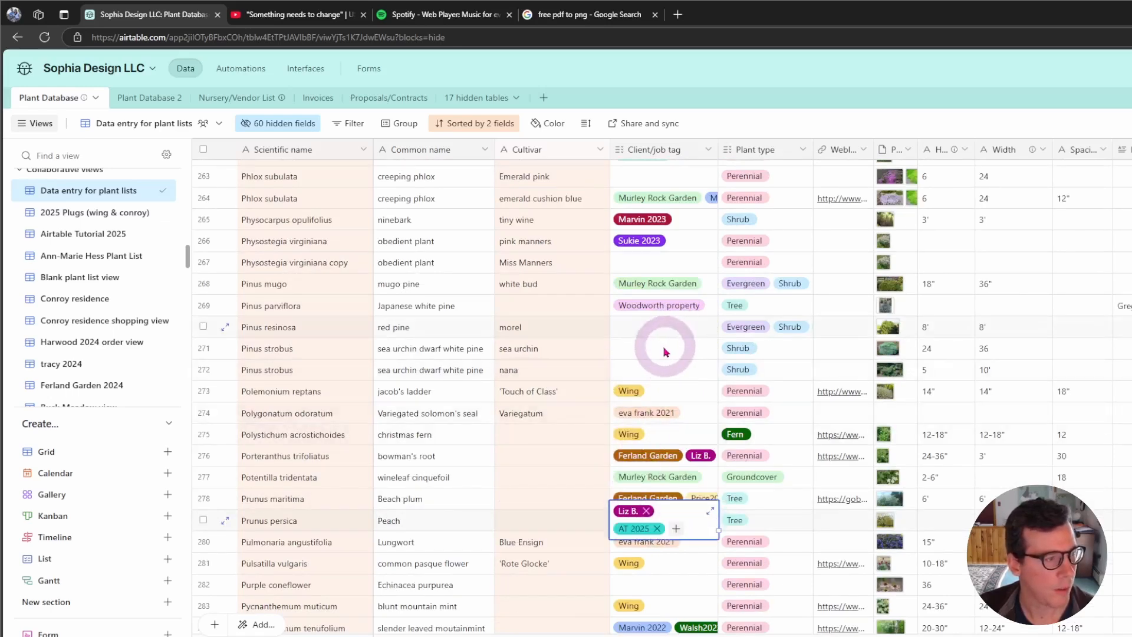
# - Add the AT 2025 client/job tag to the Rudbeckia fulgida var. sullivantii 'little goldstar' record
pyautogui.scroll(-6, 647, 399)
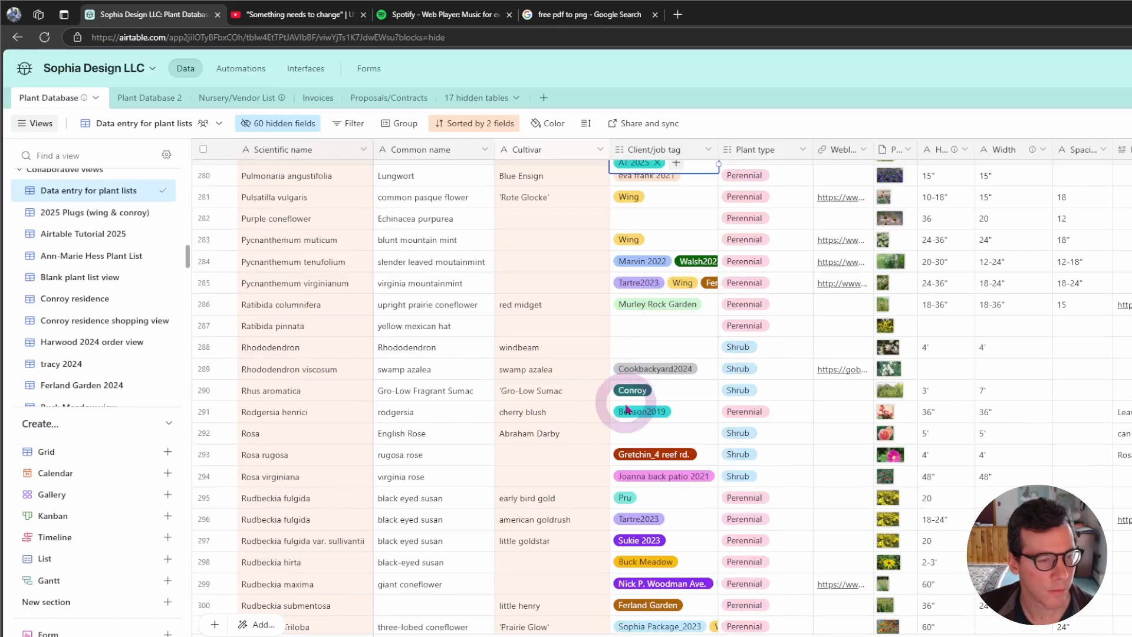
pyautogui.click(684, 540)
pyautogui.click(688, 540)
pyautogui.write('at')
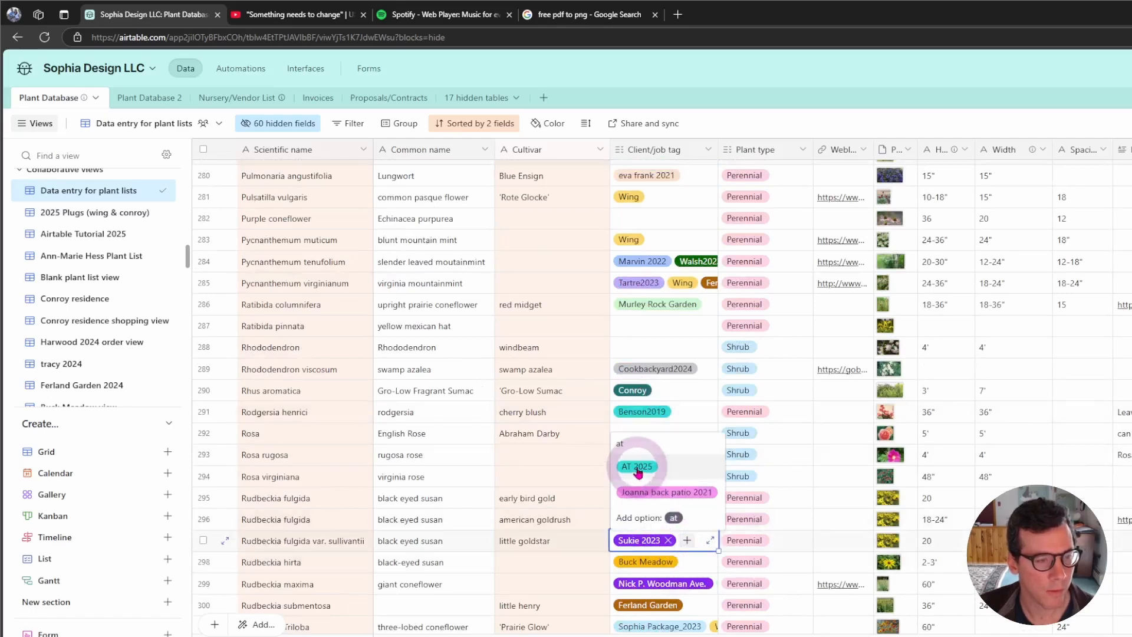
pyautogui.click(639, 466)
# - Add the AT 2025 client/job tag to the Schizachyrium scoparium 'standing ovation' little bluestem record
pyautogui.scroll(-6, 647, 424)
pyautogui.click(678, 540)
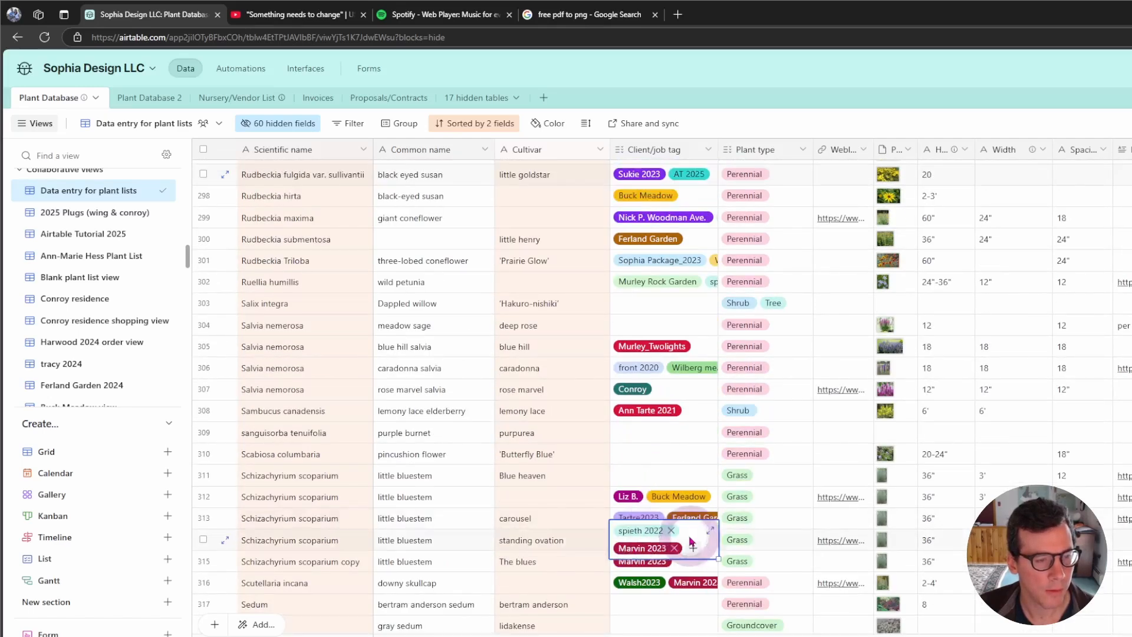
pyautogui.click(693, 549)
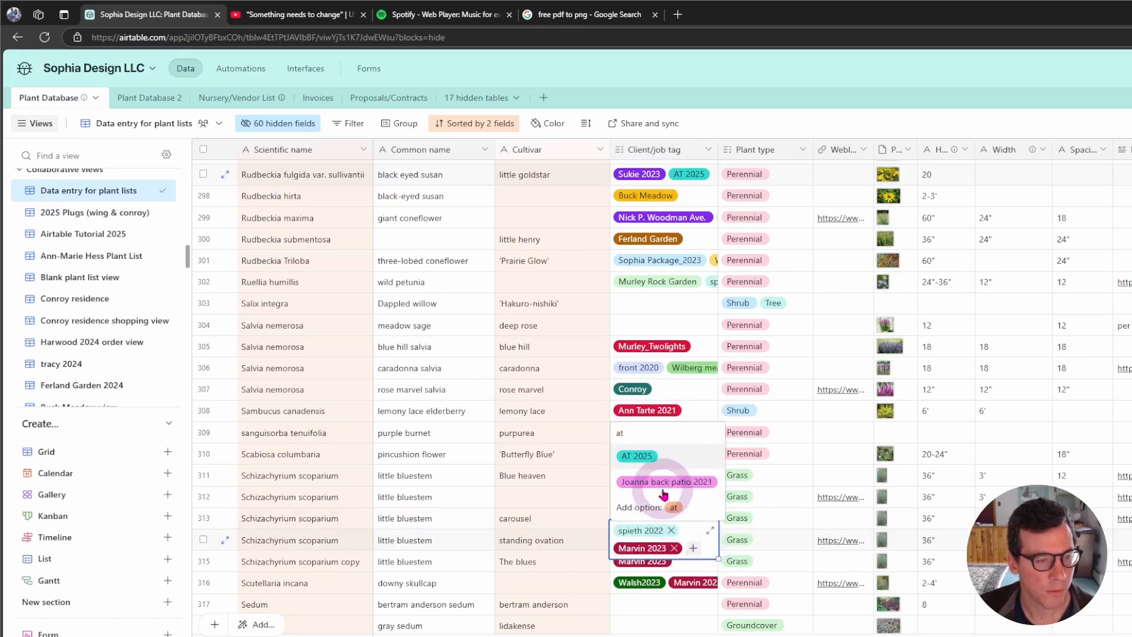
pyautogui.click(646, 471)
# - Add the AT 2025 client/job tag to the Silene coronaria (rose campion) record
pyautogui.scroll(-10, 647, 474)
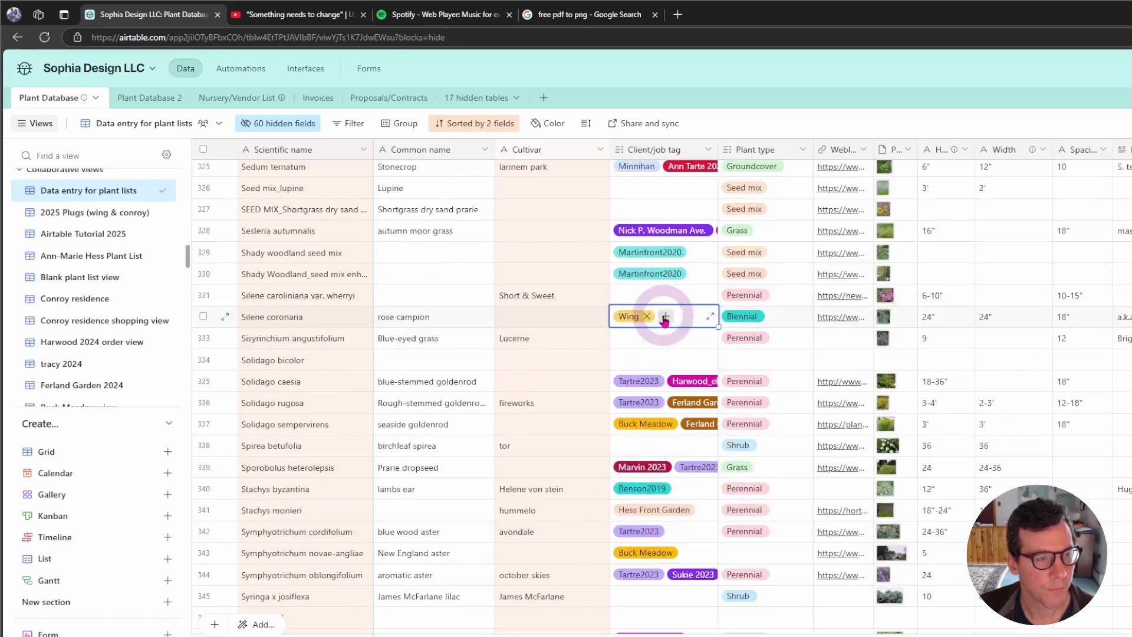
pyautogui.click(666, 316)
pyautogui.write('at')
pyautogui.click(639, 361)
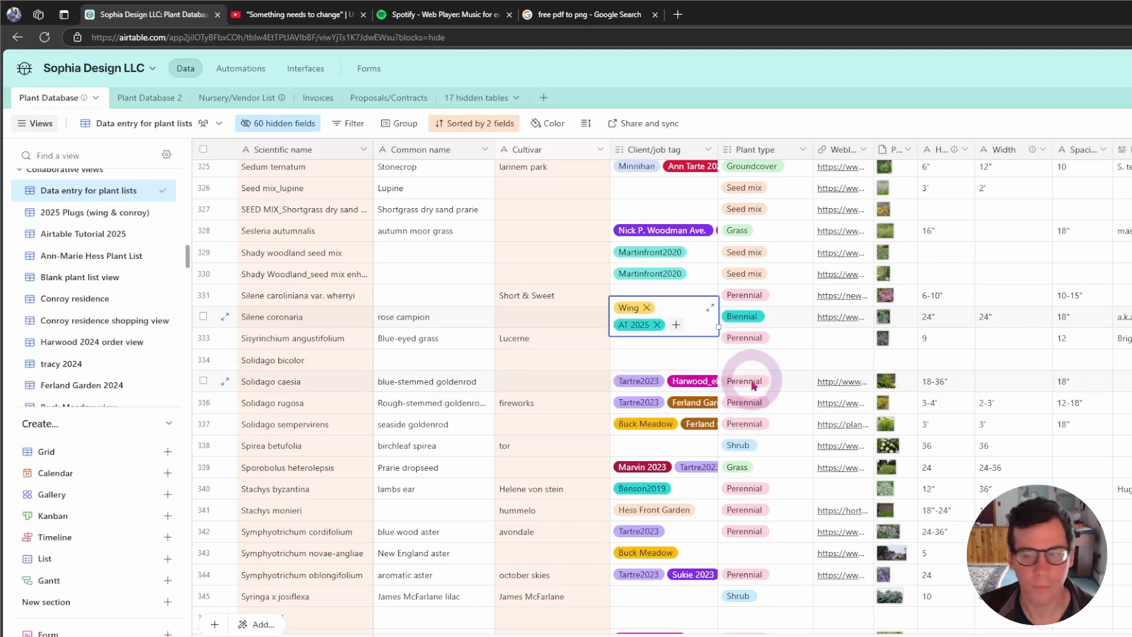
# - Add the AT 2025 client/job tag to the Symphyotrichum oblongifolium 'october skies' aromatic aster record
pyautogui.scroll(-4, 694, 491)
pyautogui.click(681, 331)
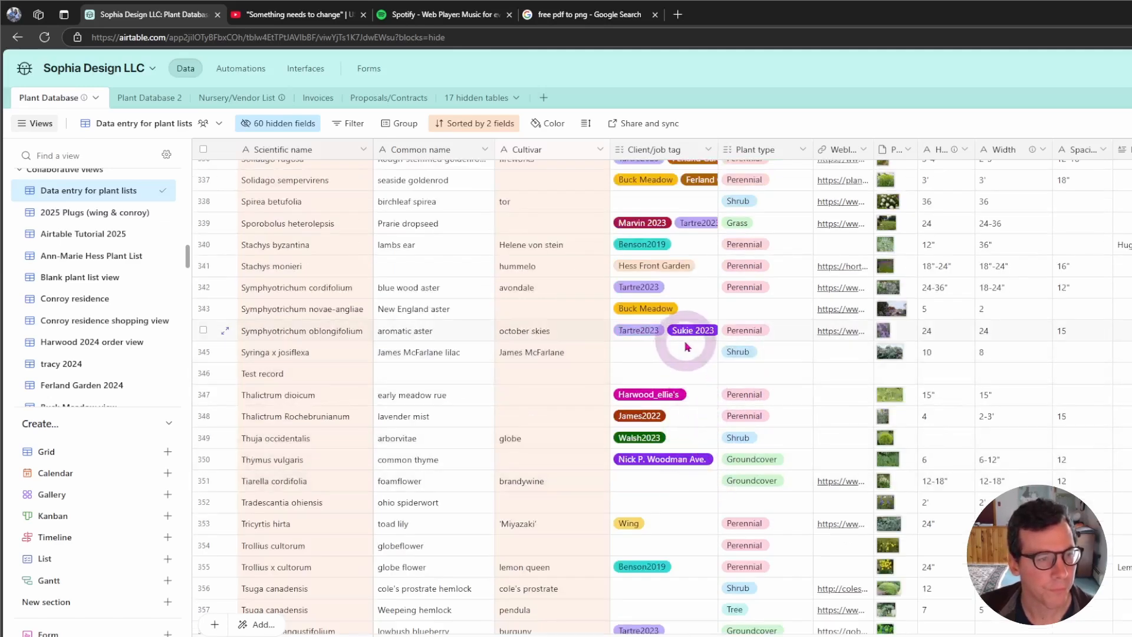
pyautogui.click(688, 339)
pyautogui.click(706, 341)
pyautogui.write('at')
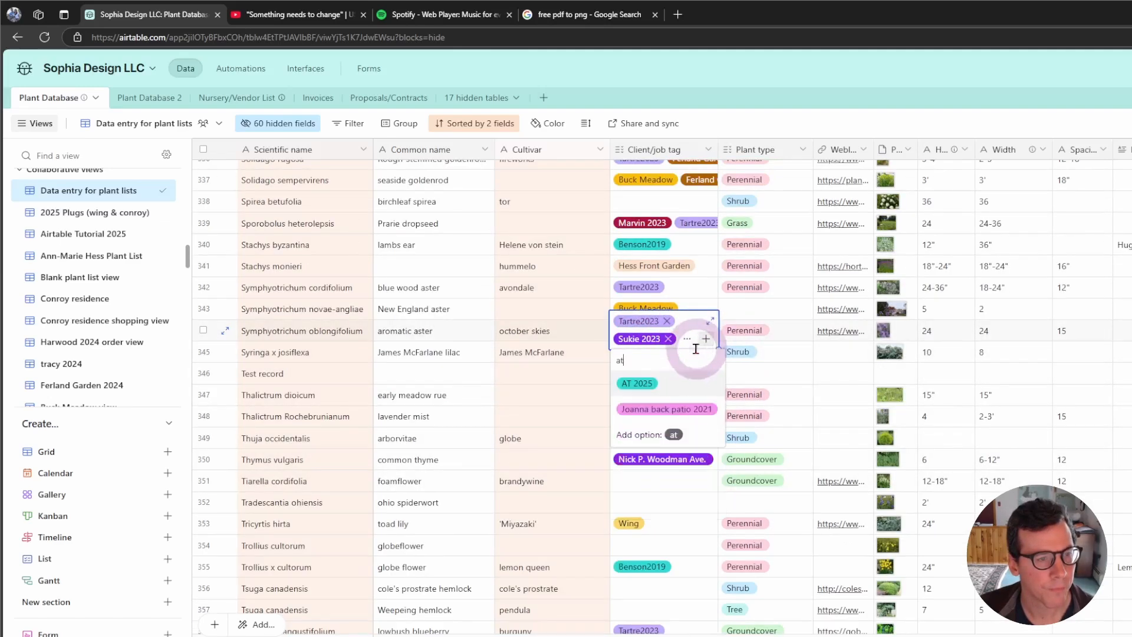
pyautogui.click(646, 384)
# - Add the AT 2025 client/job tag to the Trollius x cultorum 'lemon queen' globe flower record
pyautogui.scroll(-4, 670, 418)
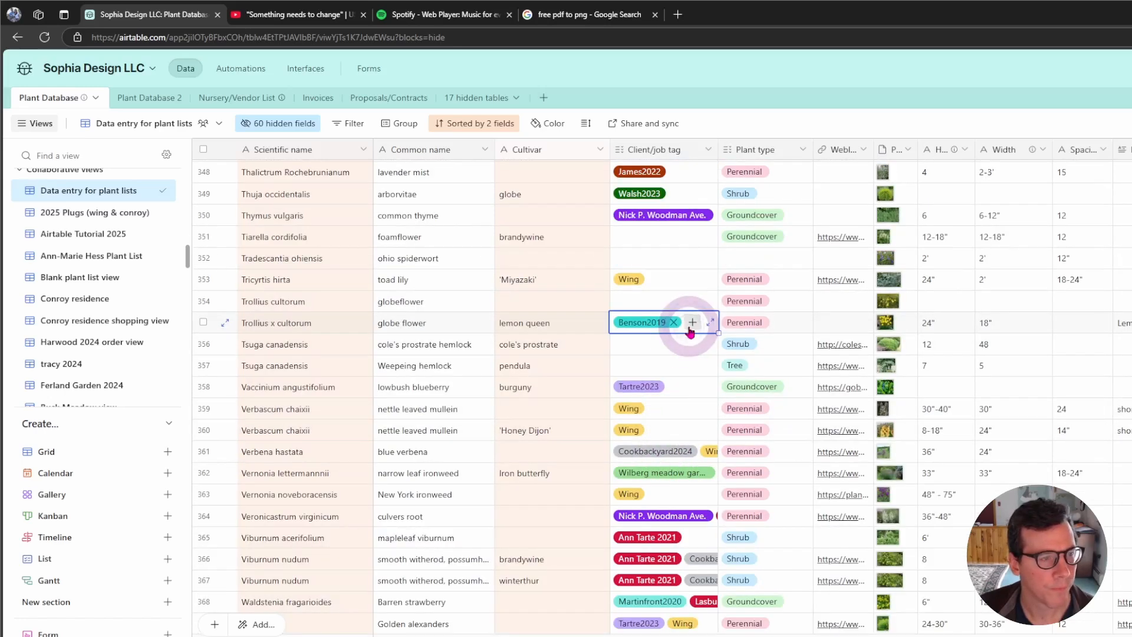
pyautogui.click(692, 325)
pyautogui.write('at')
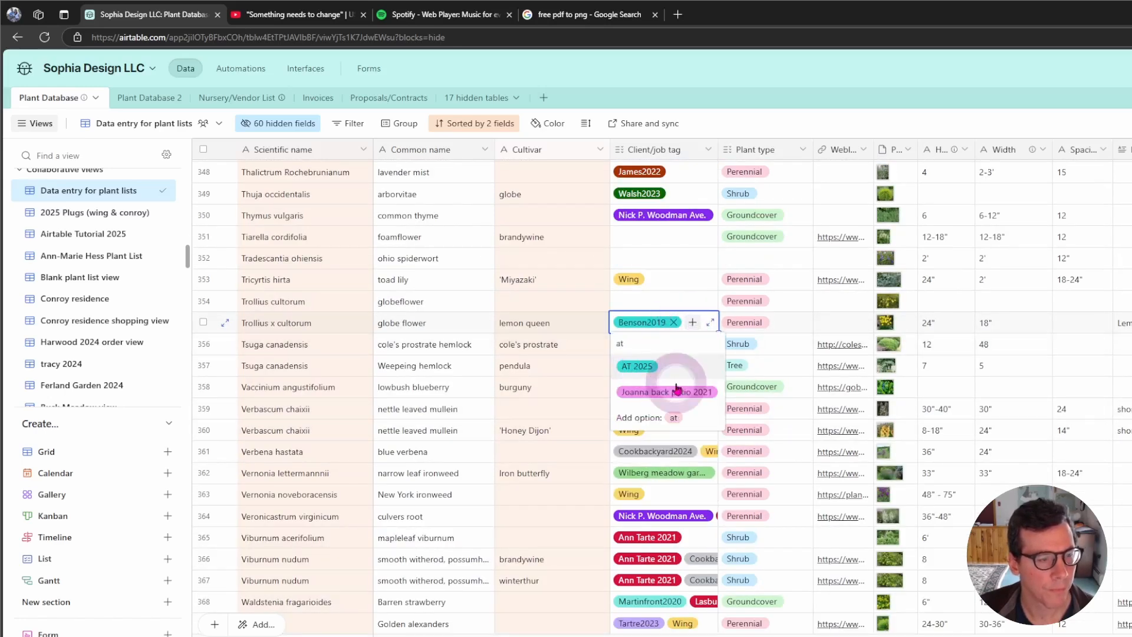
pyautogui.press('Return')
# - Add the AT 2025 client/job tag to the Veronicastrum virginicum (culvers root) record
pyautogui.scroll(-3, 655, 427)
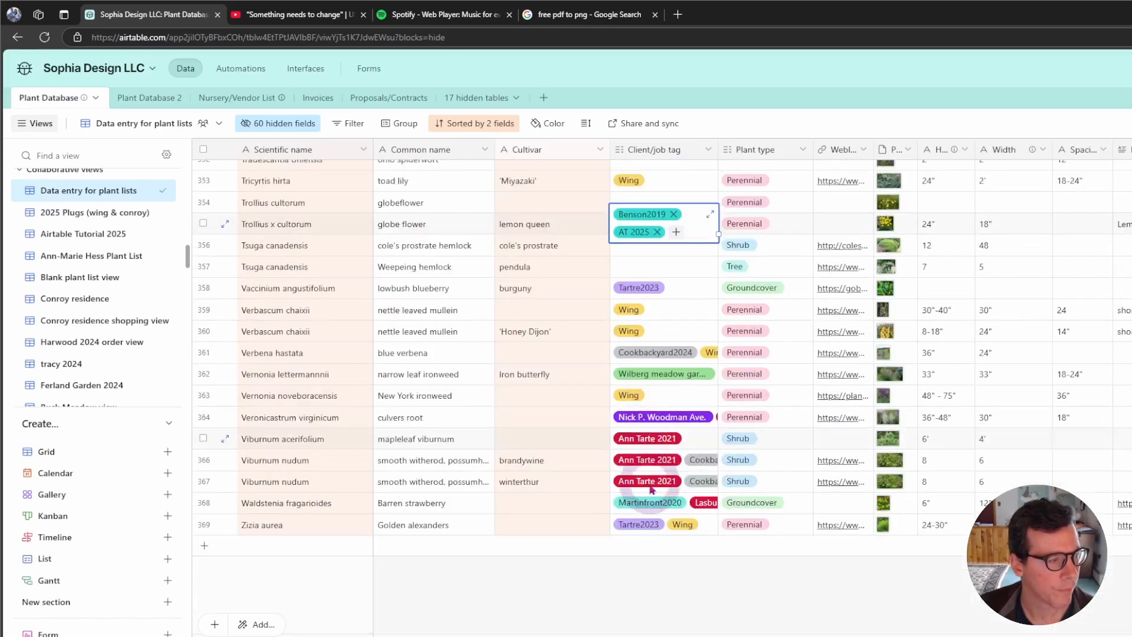
pyautogui.click(697, 422)
pyautogui.click(712, 427)
pyautogui.write('at')
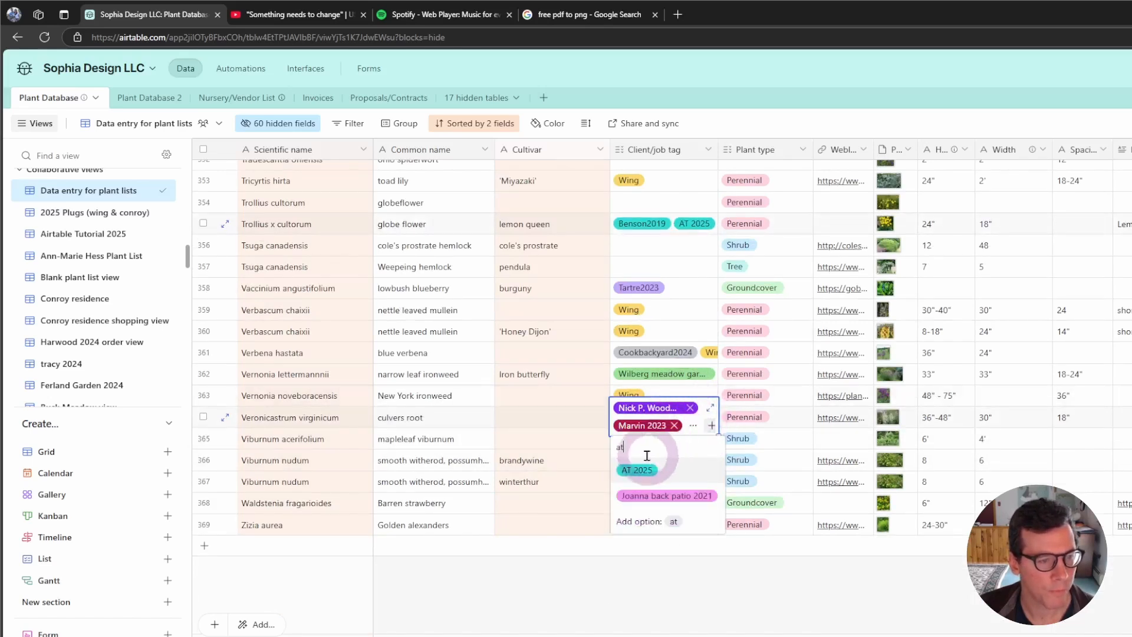
pyautogui.click(637, 470)
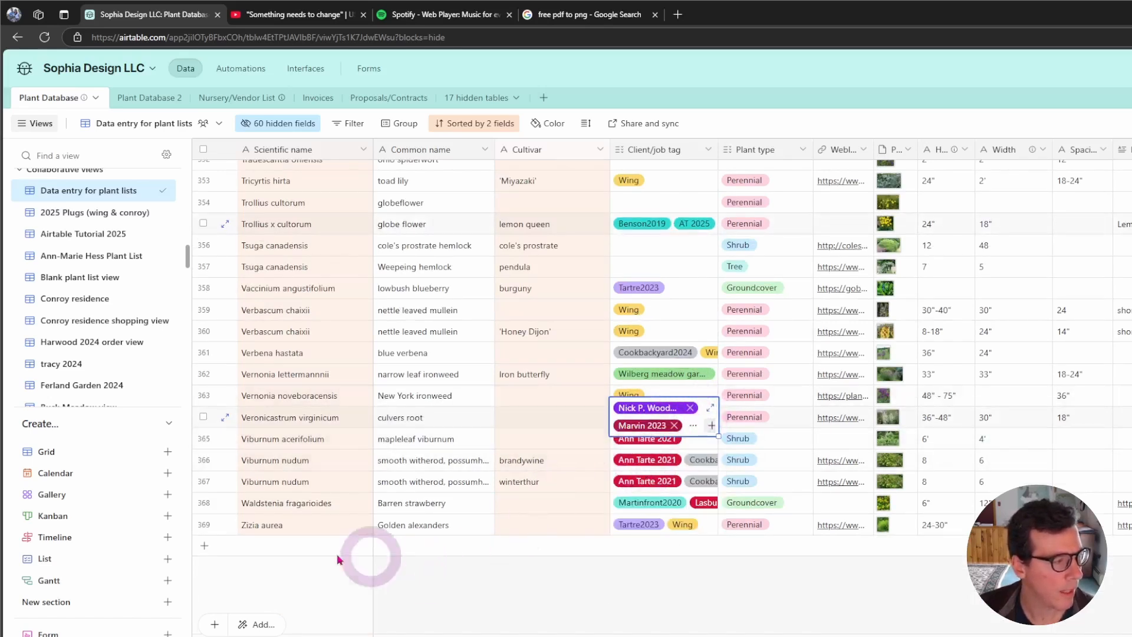
# - Create a collaborative gallery view named At 2025 and move it directly below the 2025 Plugs (wing & conroy) view
pyautogui.click(57, 494)
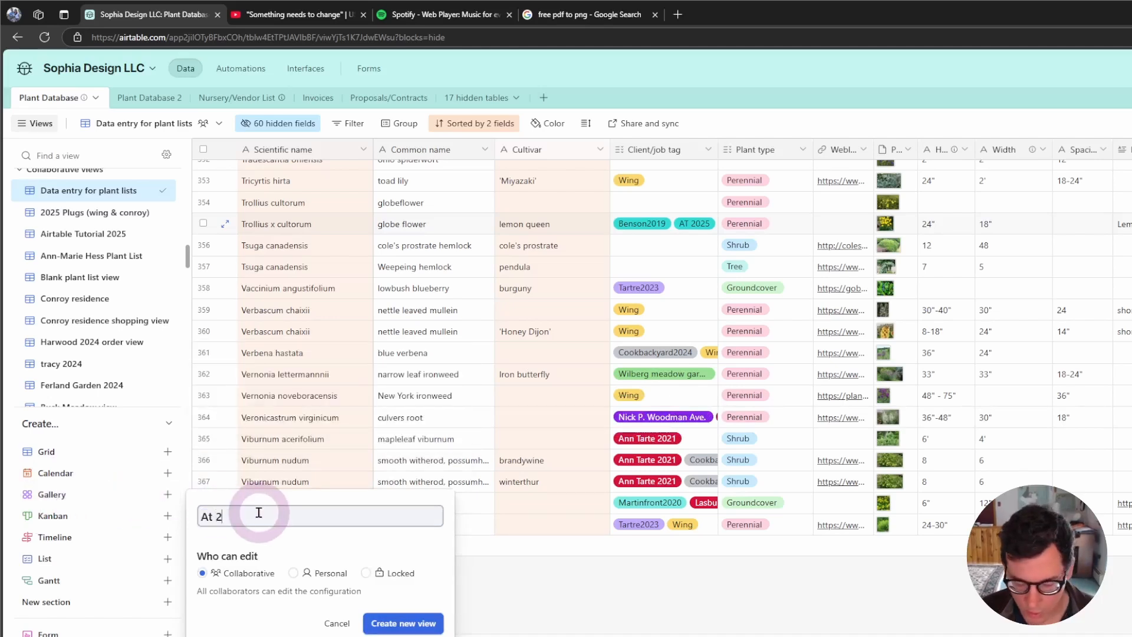
pyautogui.click(403, 624)
pyautogui.scroll(10, 112, 336)
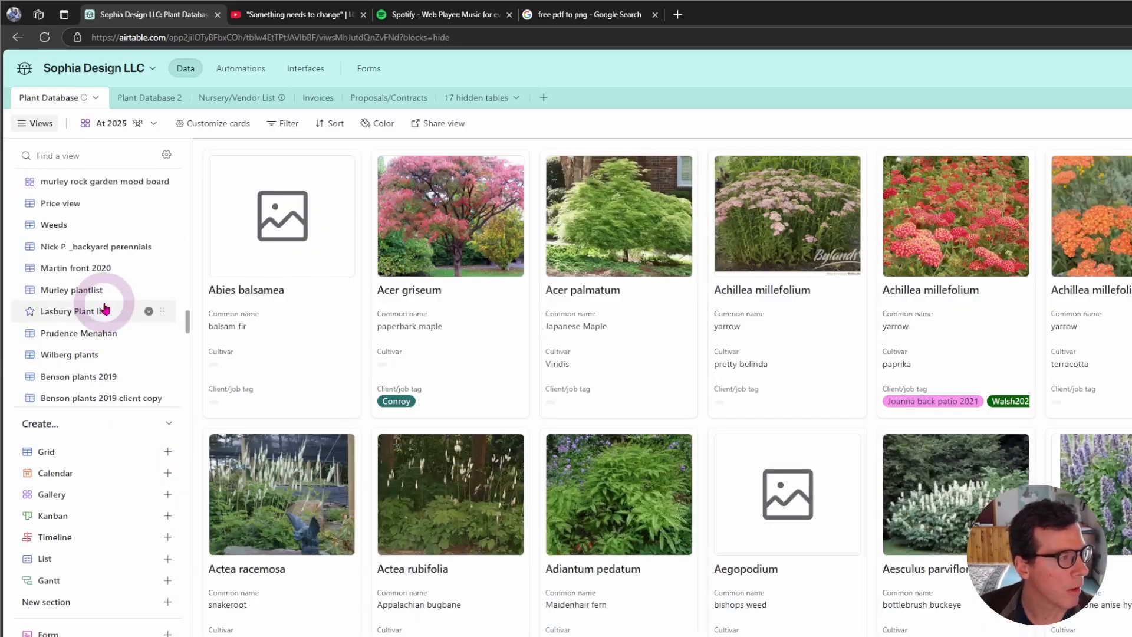
pyautogui.scroll(10, 107, 295)
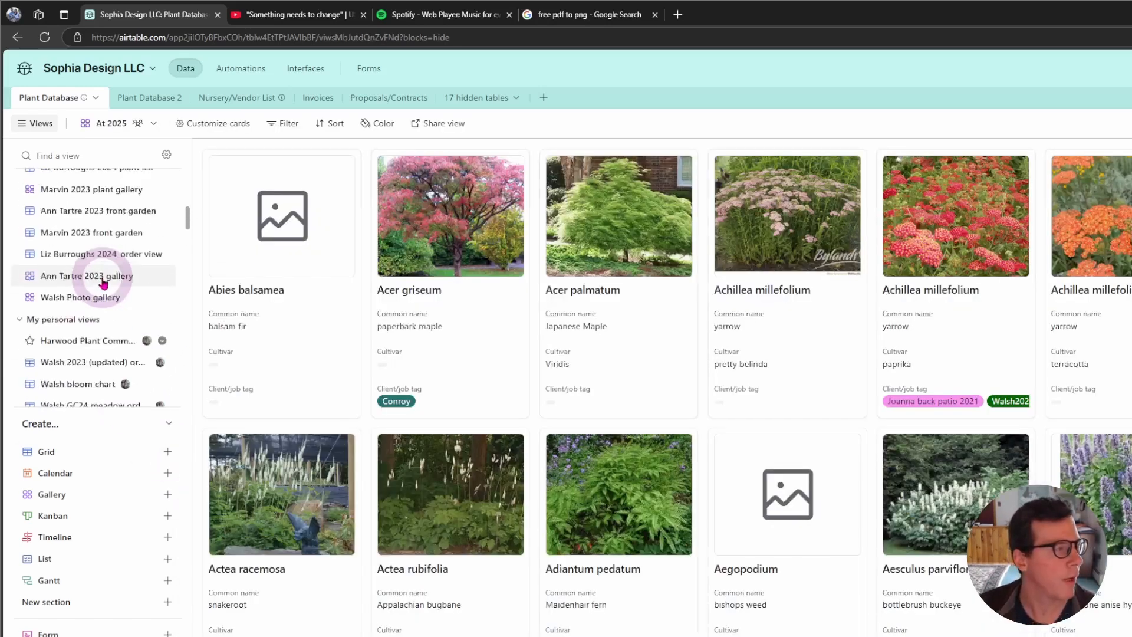
pyautogui.scroll(-3, 104, 273)
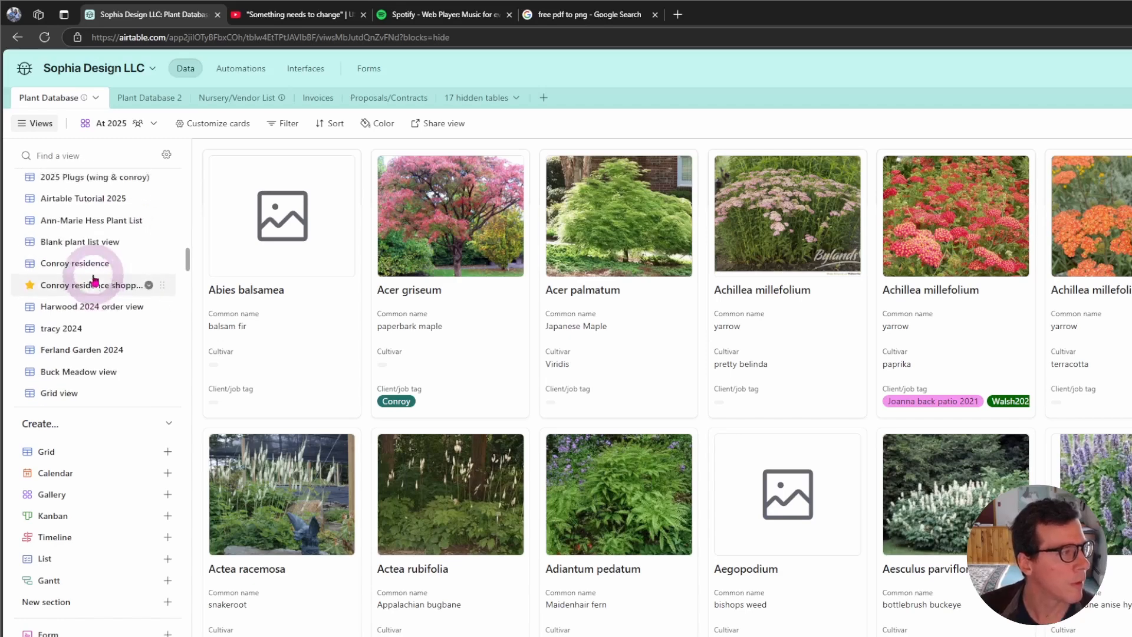
pyautogui.scroll(3, 94, 276)
pyautogui.scroll(-10, 94, 277)
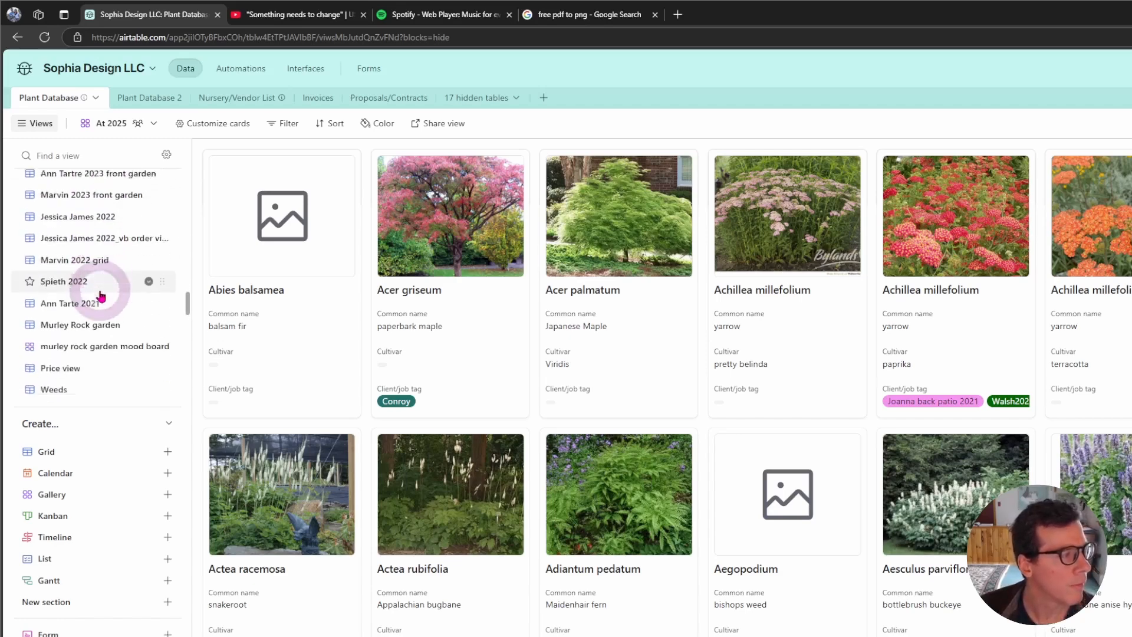
pyautogui.scroll(-10, 101, 295)
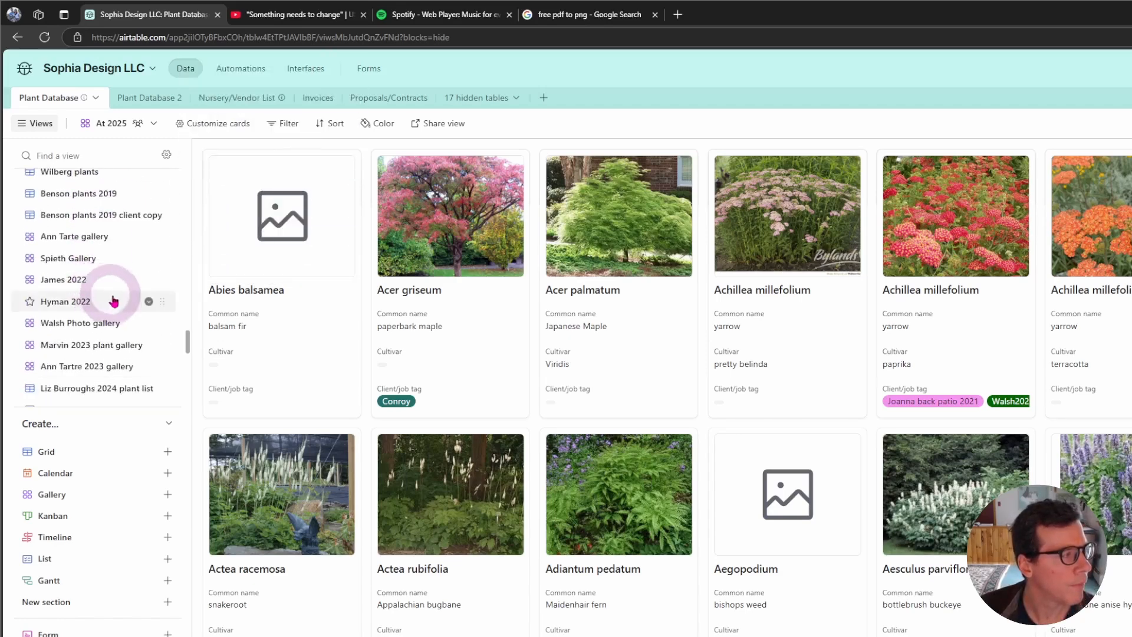
pyautogui.scroll(-10, 106, 280)
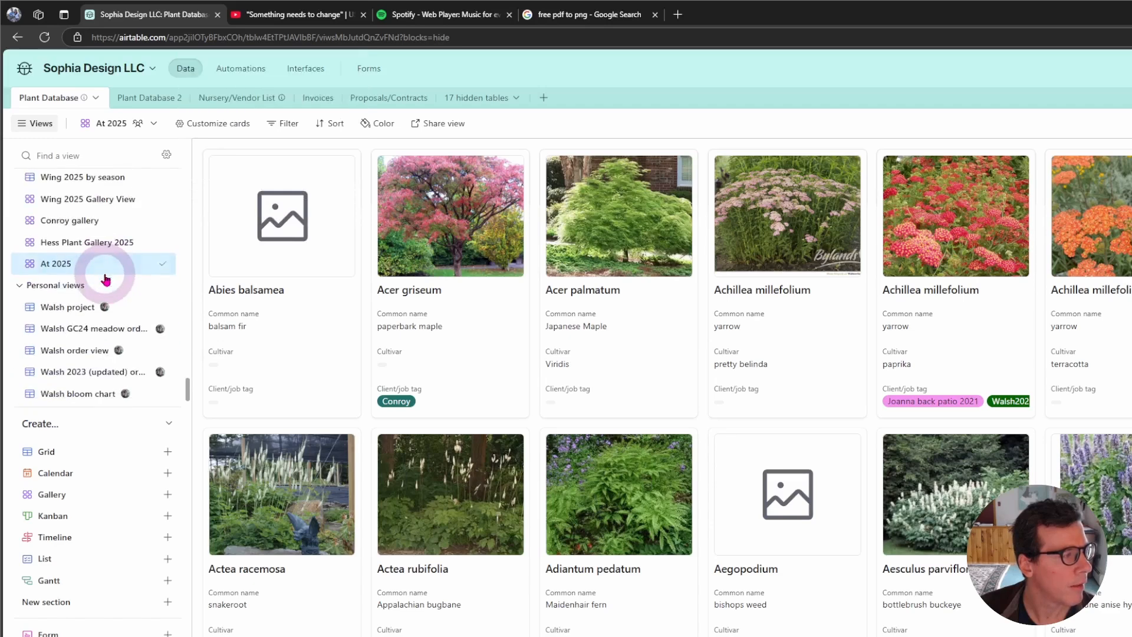
pyautogui.moveTo(133, 270); pyautogui.dragTo(119, 295)
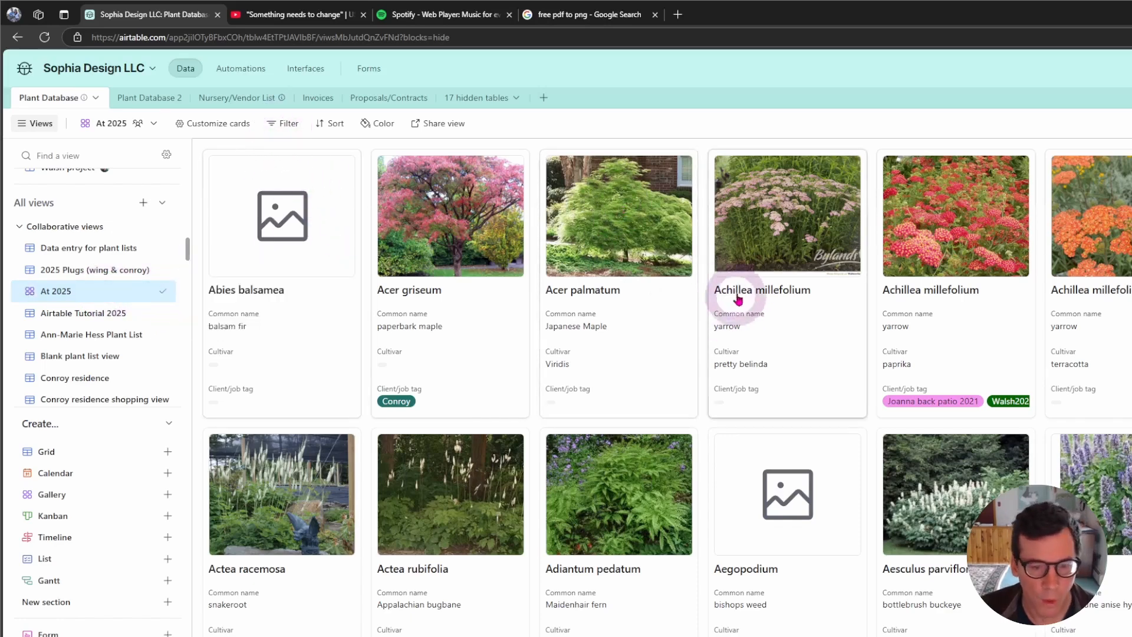
# - Filter the At 2025 gallery to records whose Client/job tag has any of AT 2025
pyautogui.click(289, 124)
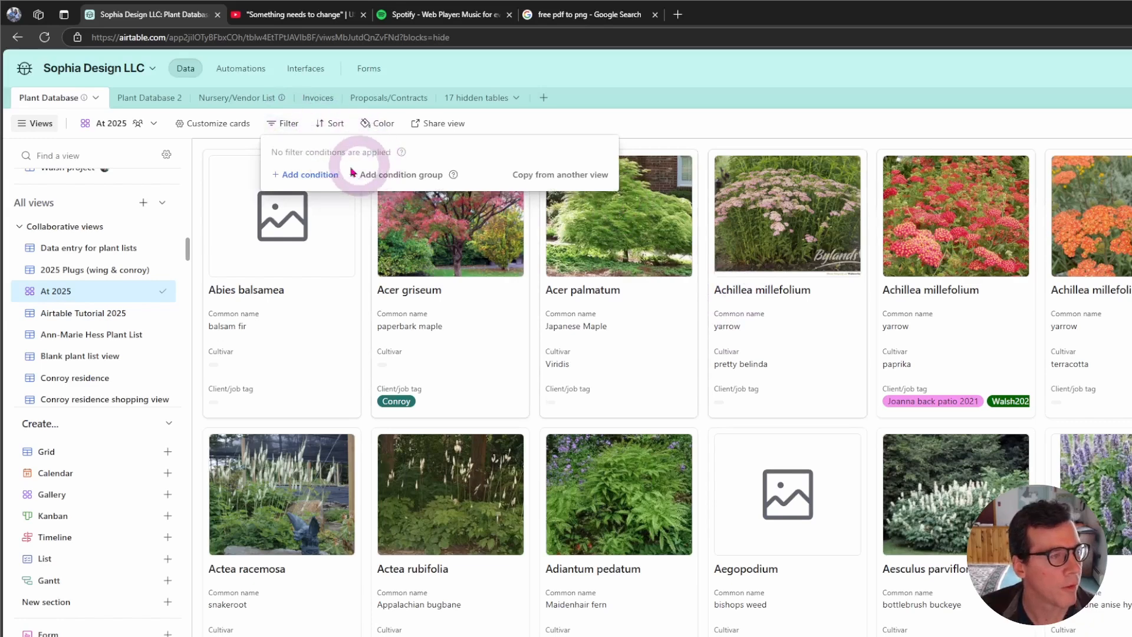
pyautogui.click(307, 175)
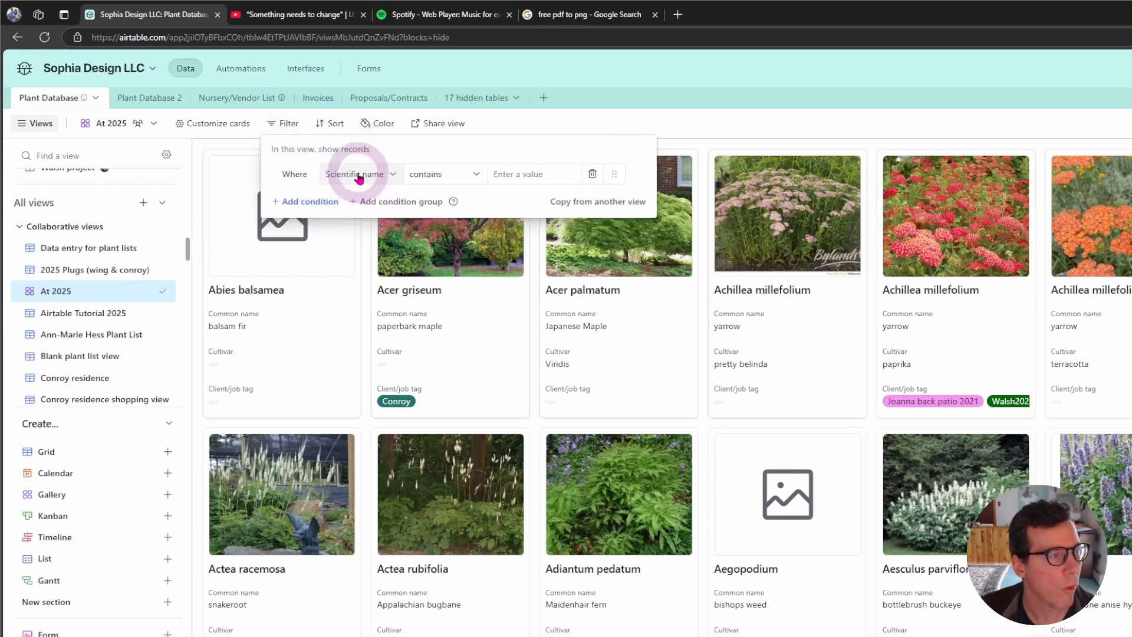
pyautogui.click(359, 178)
pyautogui.click(384, 290)
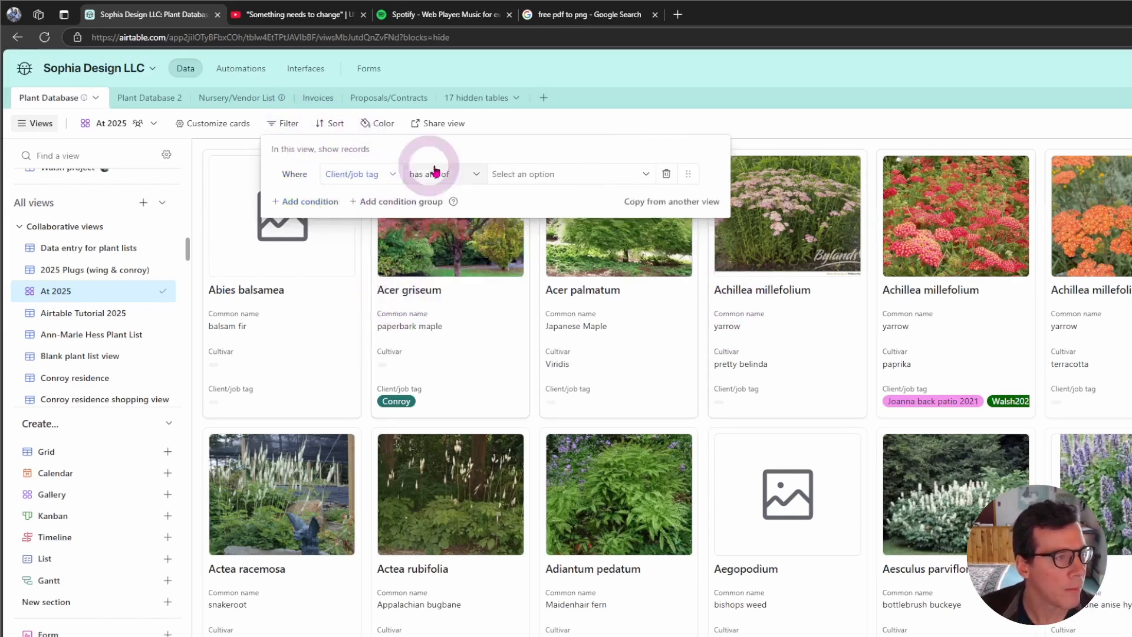
pyautogui.click(531, 175)
pyautogui.write('at')
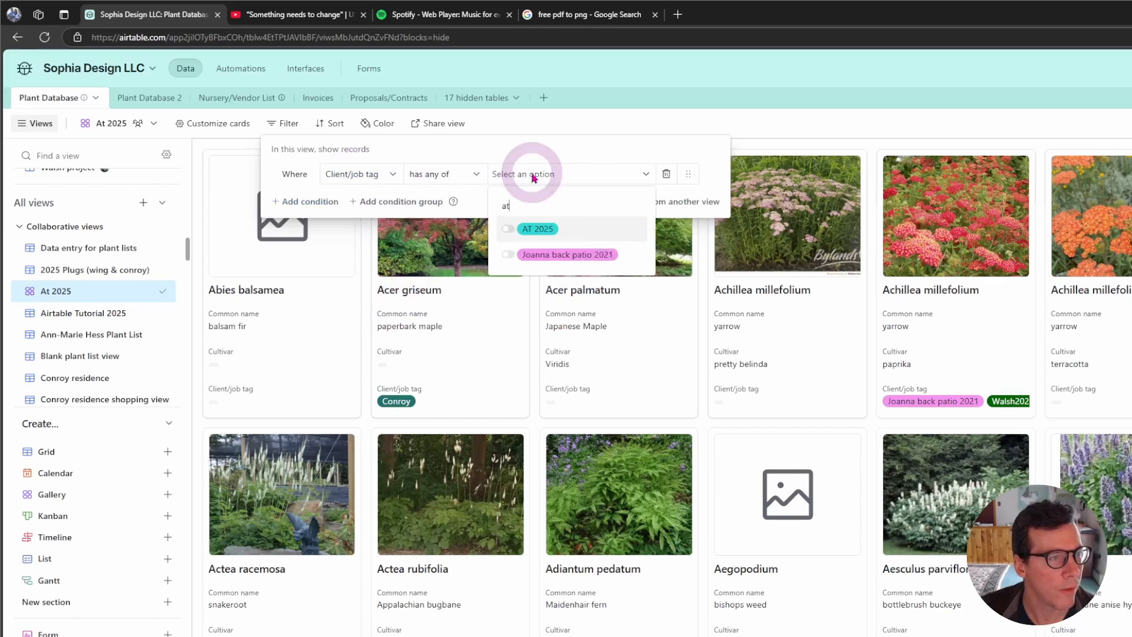
pyautogui.click(503, 228)
pyautogui.click(670, 354)
pyautogui.click(722, 472)
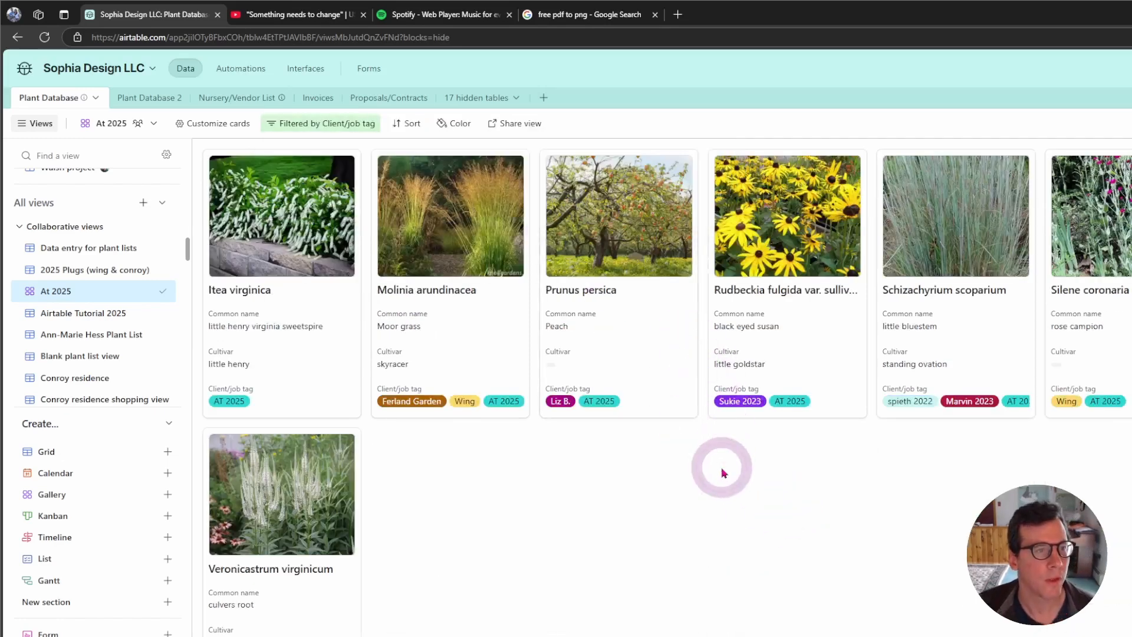
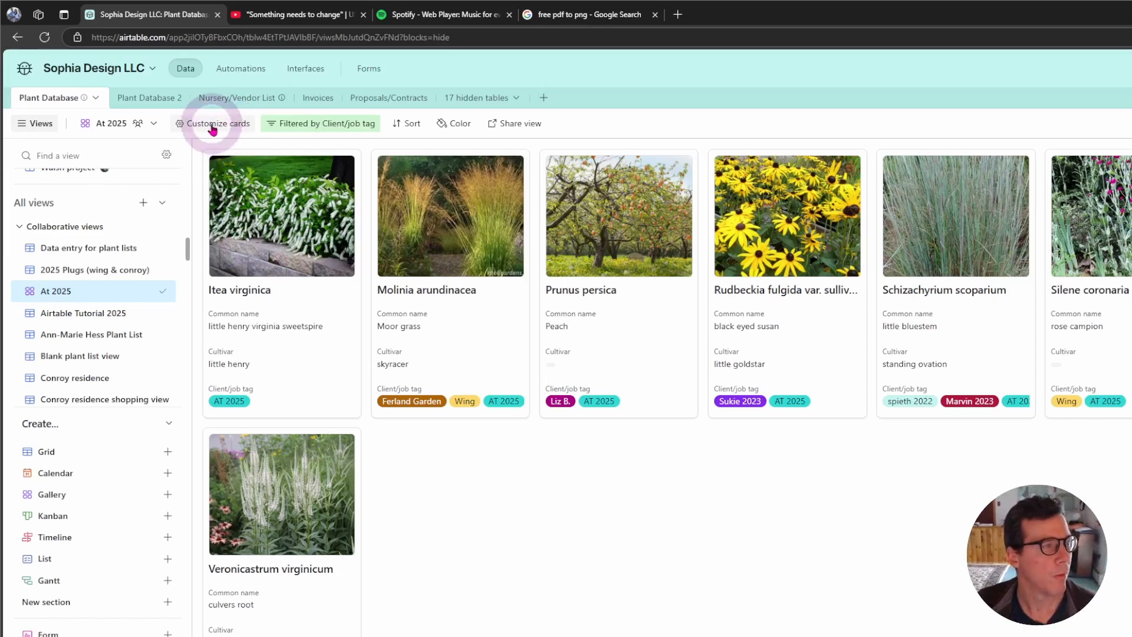
# - Hide the Client/job tag field on the gallery cards
pyautogui.click(212, 129)
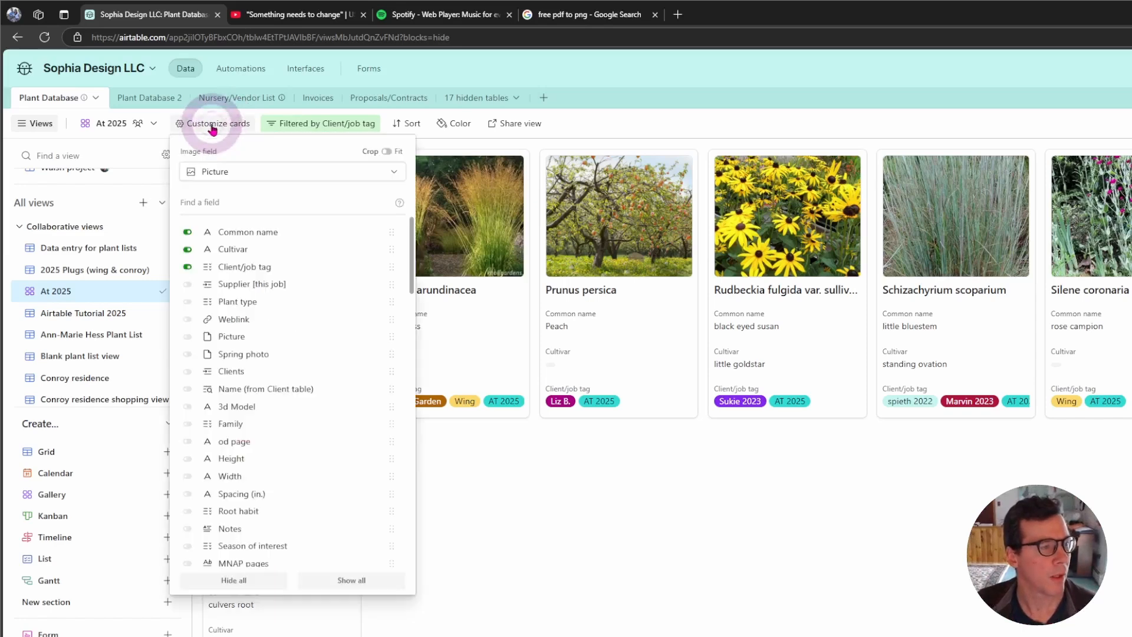
pyautogui.click(188, 269)
pyautogui.click(649, 448)
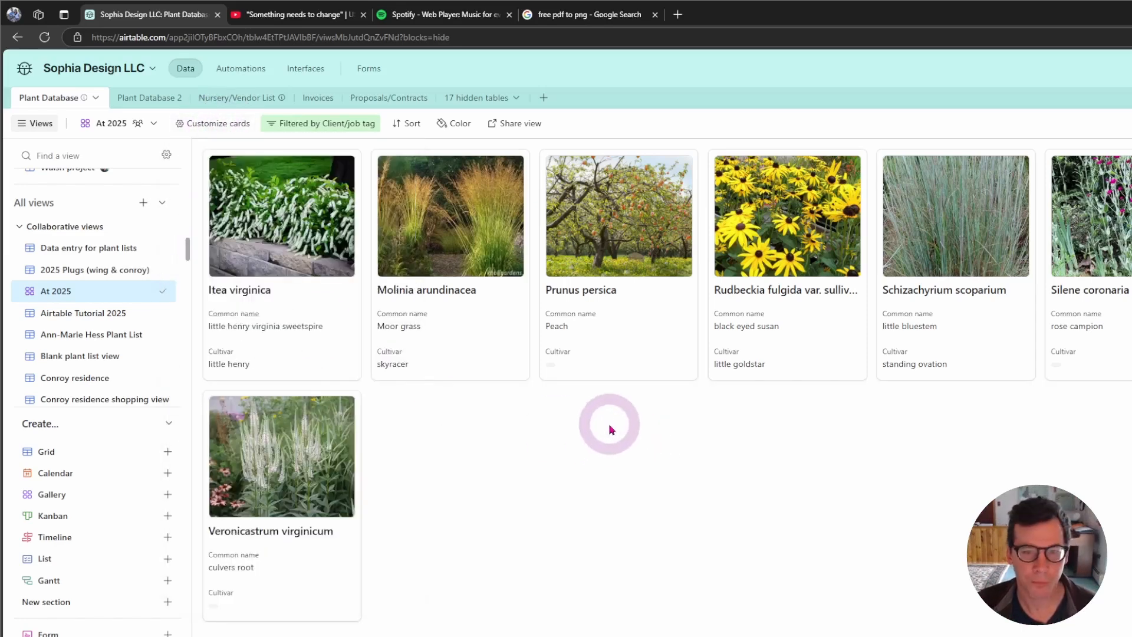
# - Show the Season of interest field on the gallery cards
pyautogui.click(202, 125)
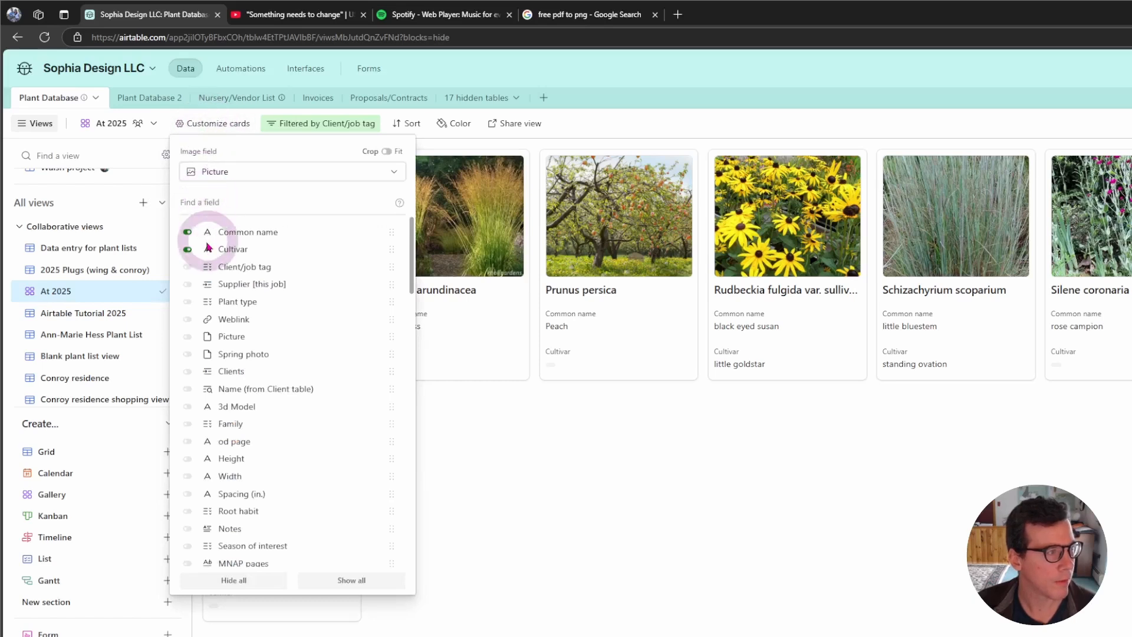
pyautogui.write('s')
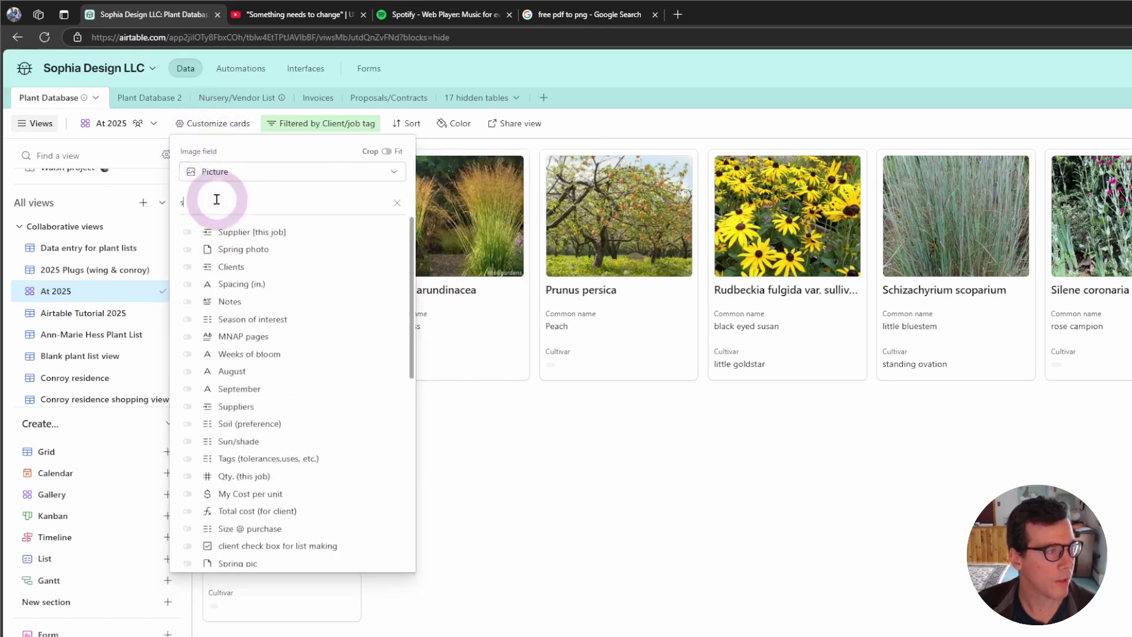
pyautogui.write('ea')
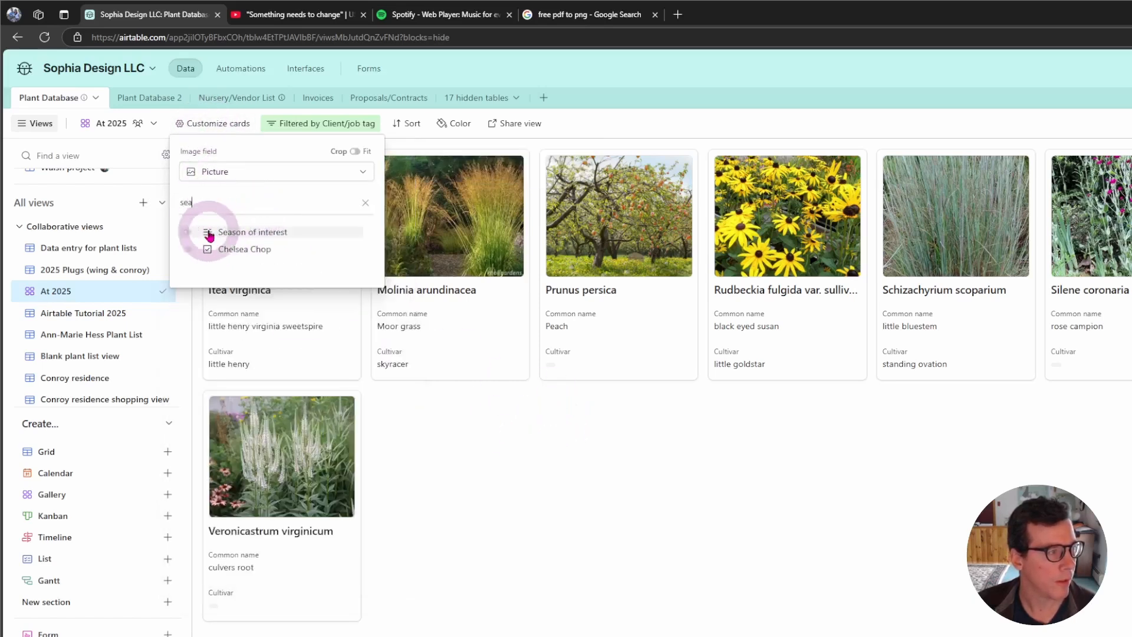
pyautogui.click(187, 232)
pyautogui.click(487, 497)
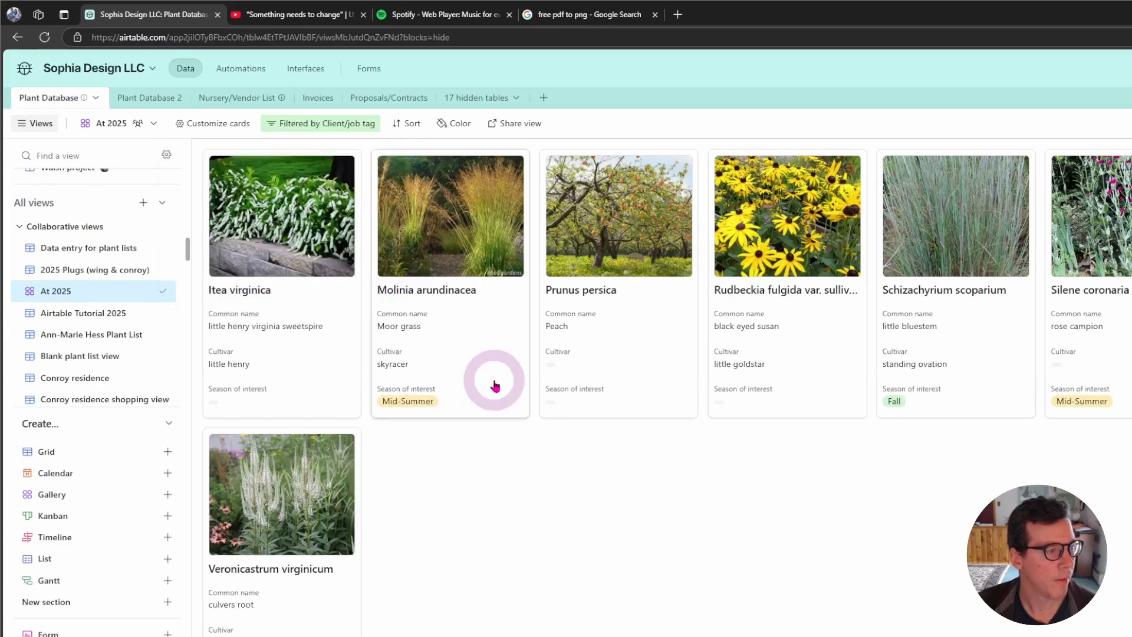
# - Start printing the At 2025 gallery view and set the print scale to 80%
pyautogui.click(155, 128)
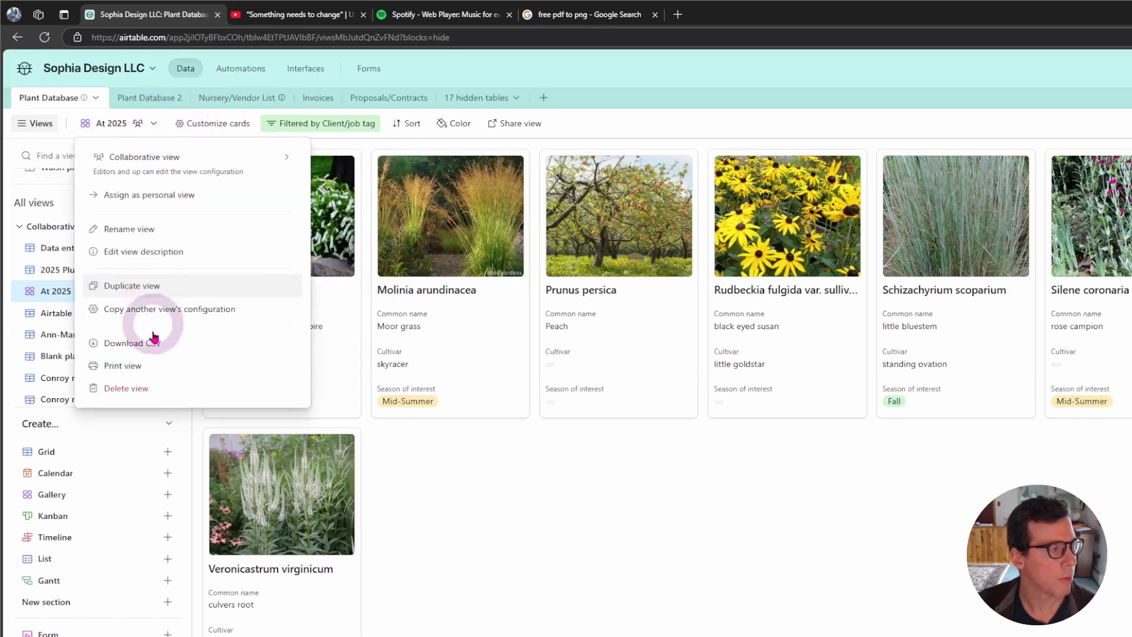
pyautogui.click(180, 372)
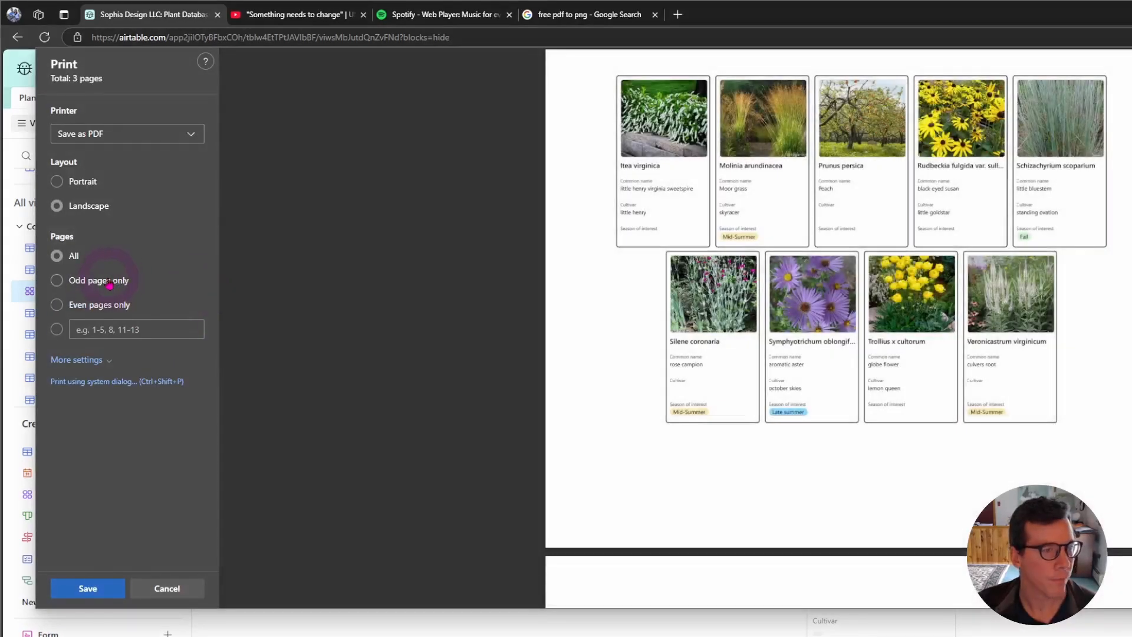
pyautogui.click(106, 360)
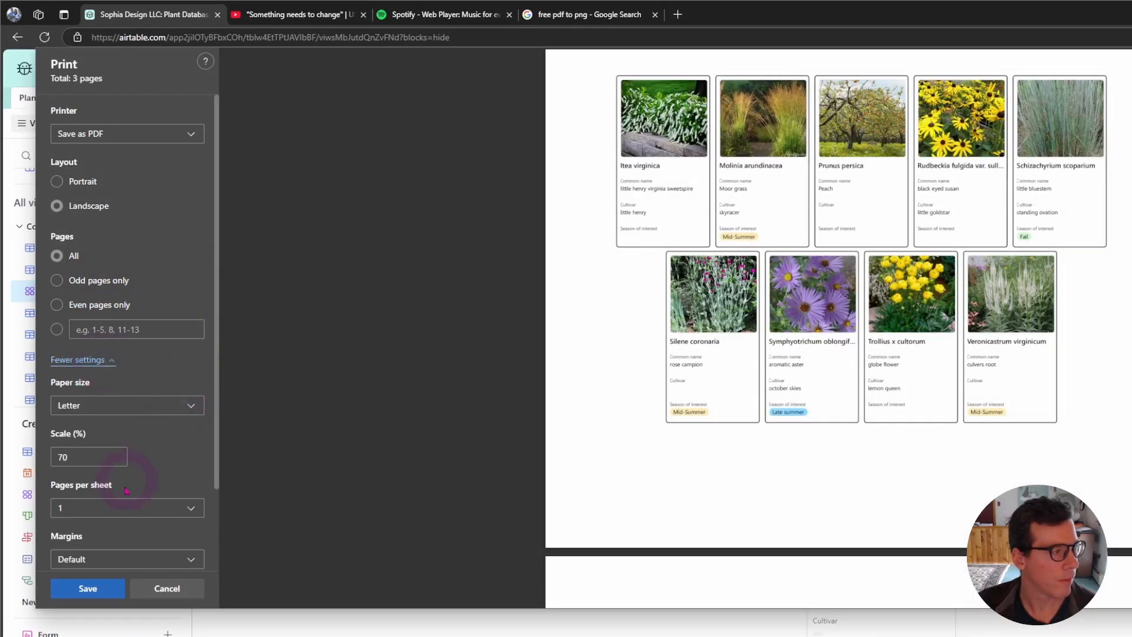
pyautogui.click(115, 454)
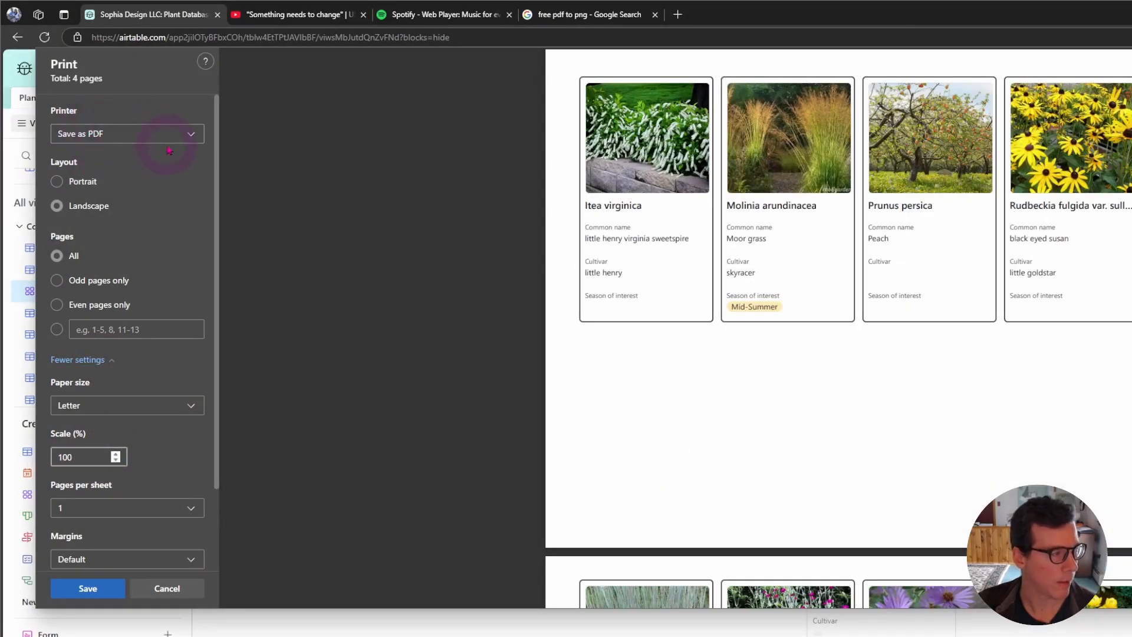
pyautogui.scroll(-15, 722, 376)
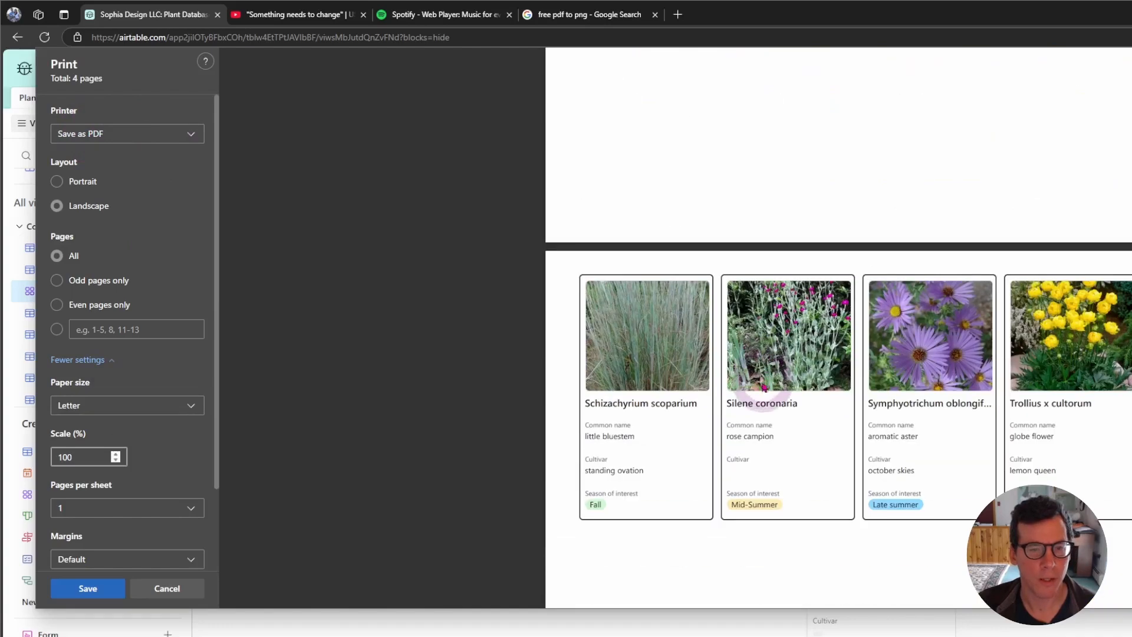
pyautogui.click(115, 460)
pyautogui.click(116, 461)
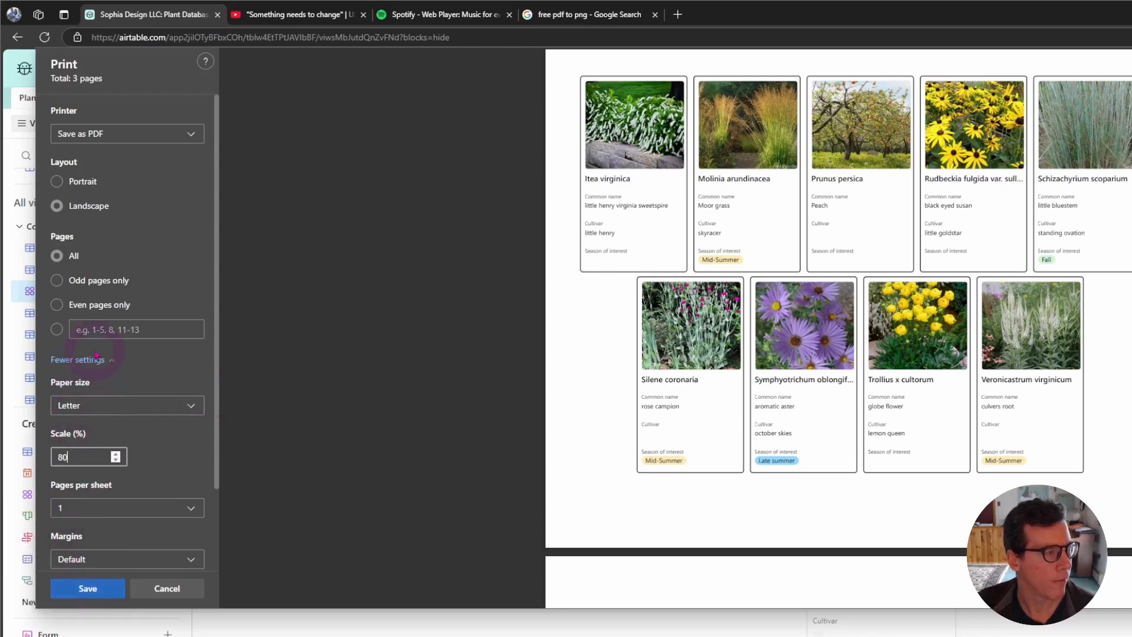
# - Limit the PDF output to page 1 and start saving it
pyautogui.click(83, 329)
pyautogui.write('1')
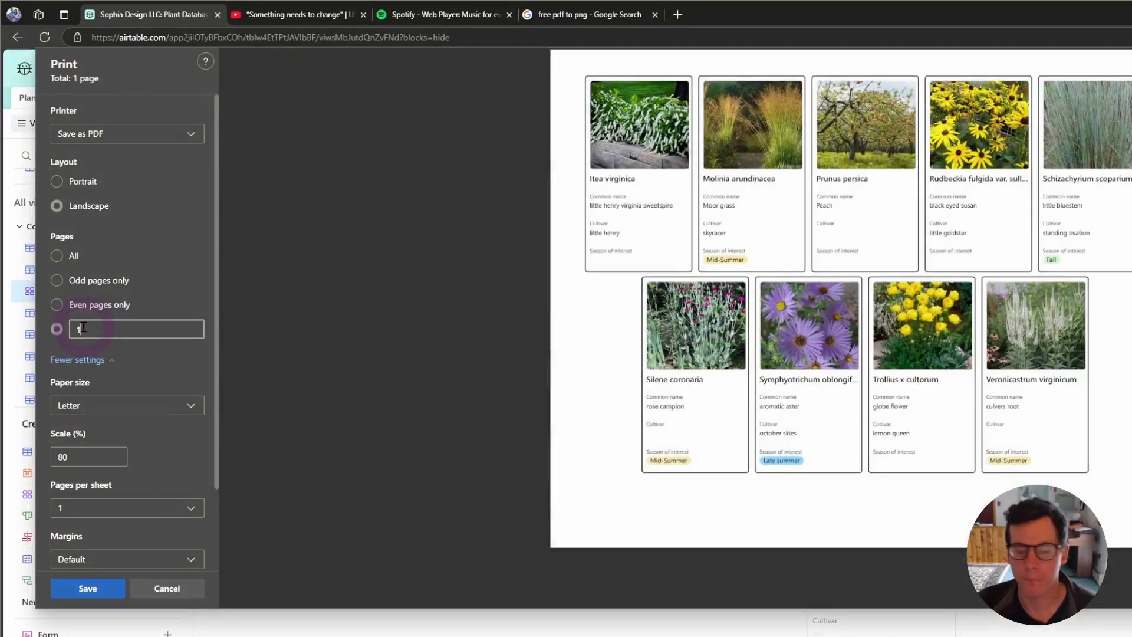
pyautogui.click(74, 586)
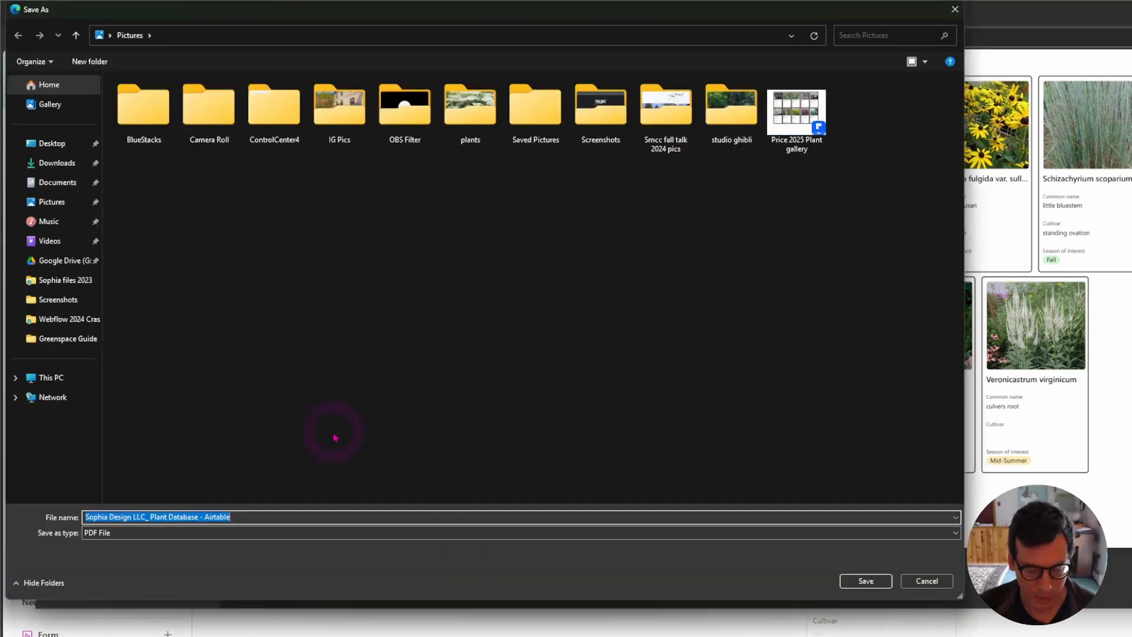
# - Save the PDF as "at 2025 gallery" in the Pictures folder
pyautogui.write('at 202')
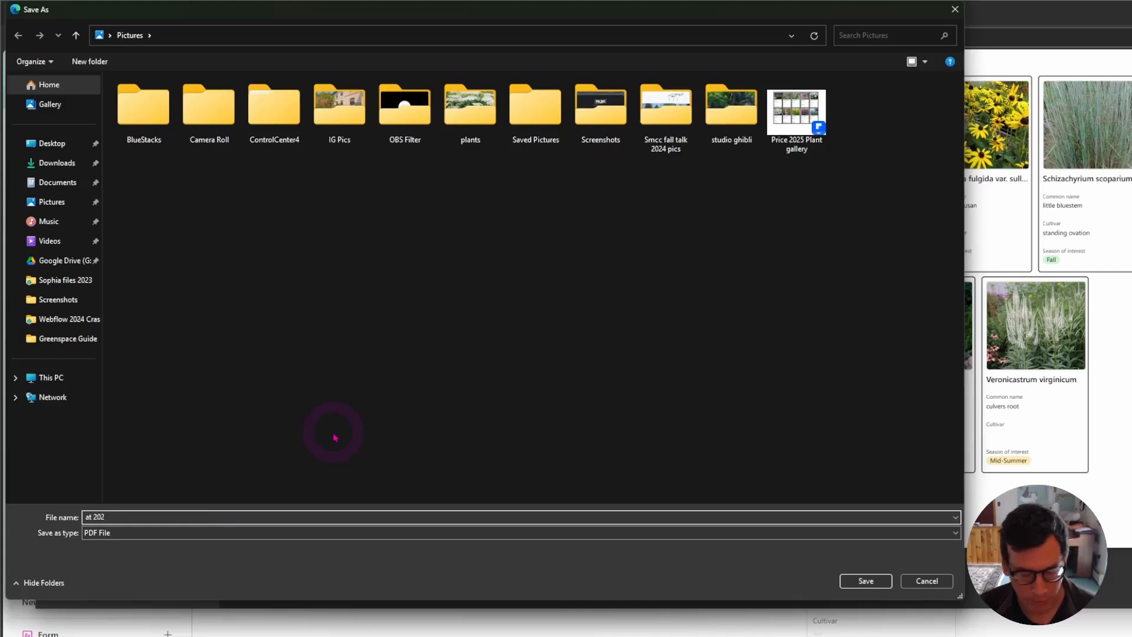
pyautogui.write('5')
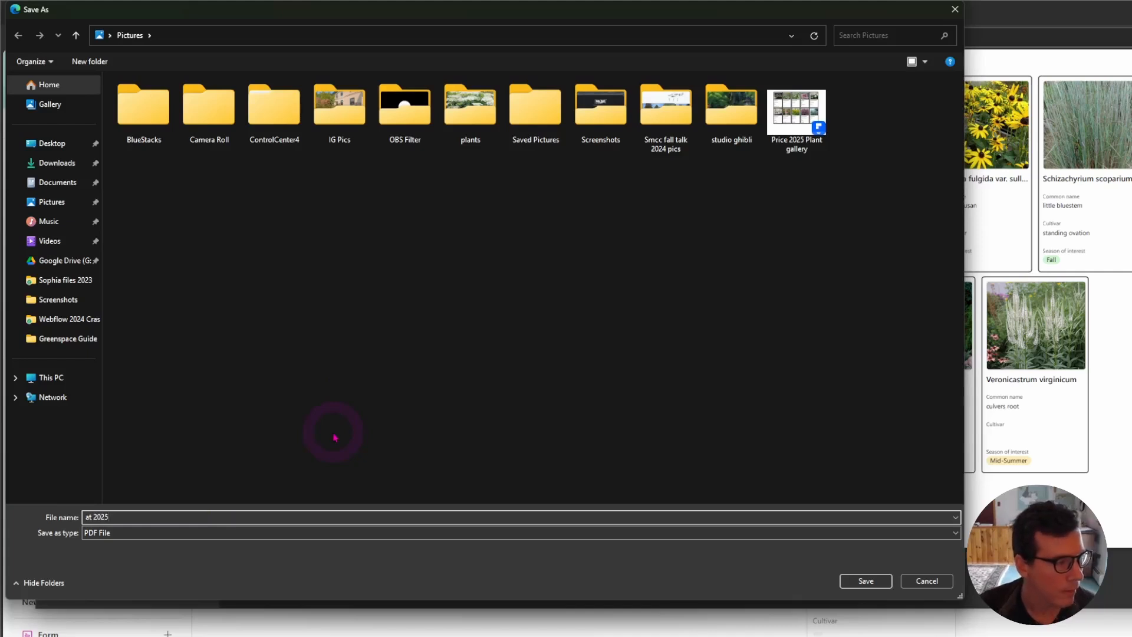
pyautogui.write(' gallery')
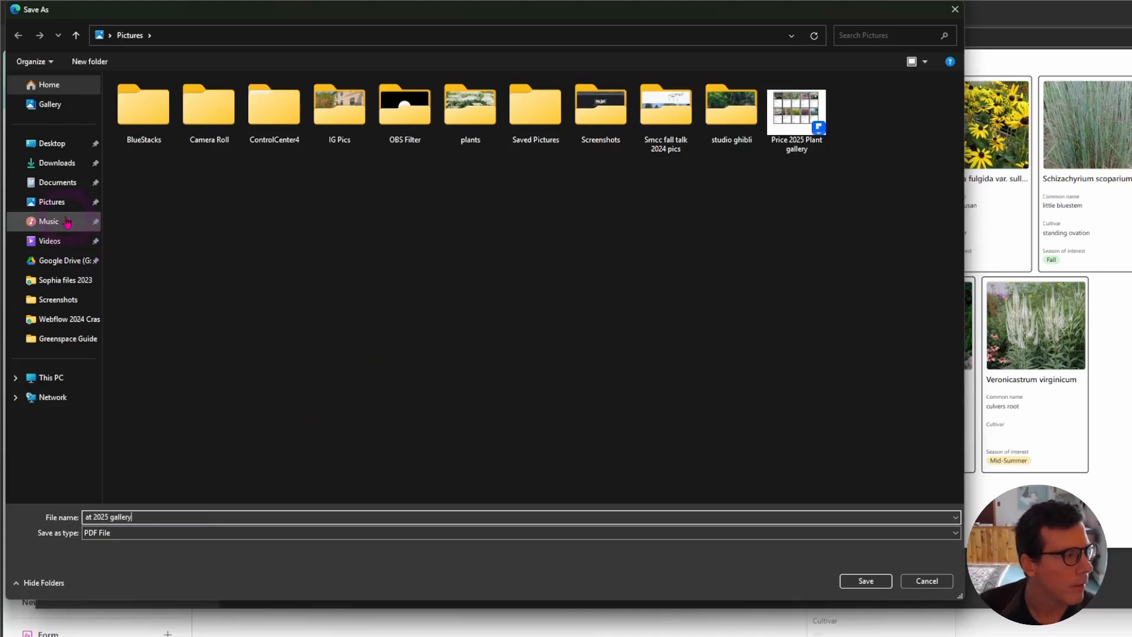
pyautogui.click(52, 202)
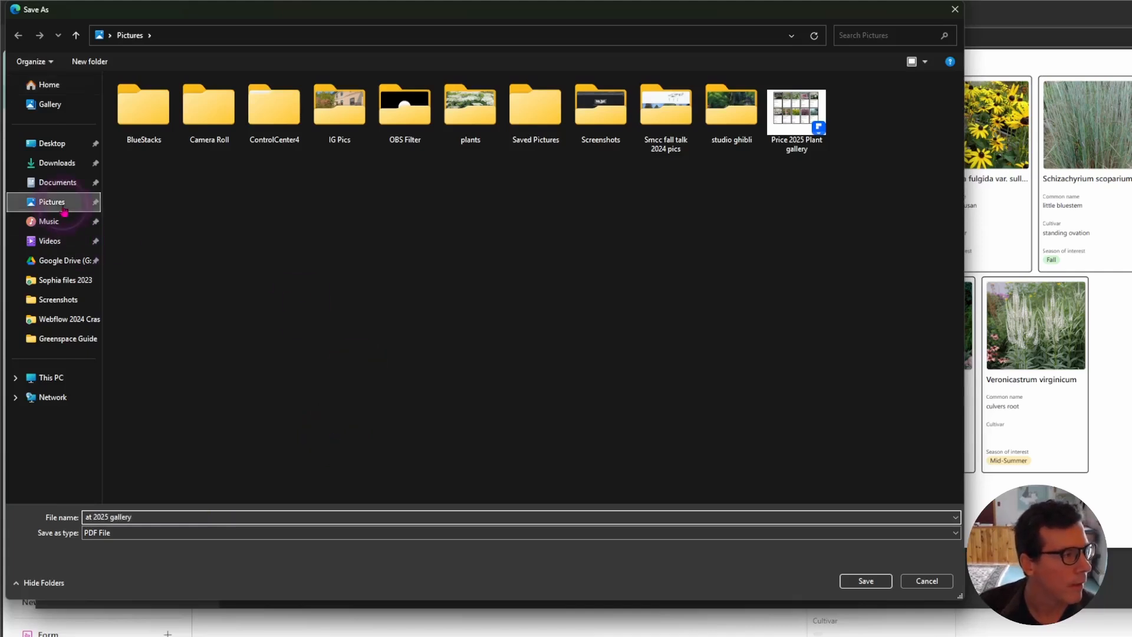
pyautogui.click(866, 581)
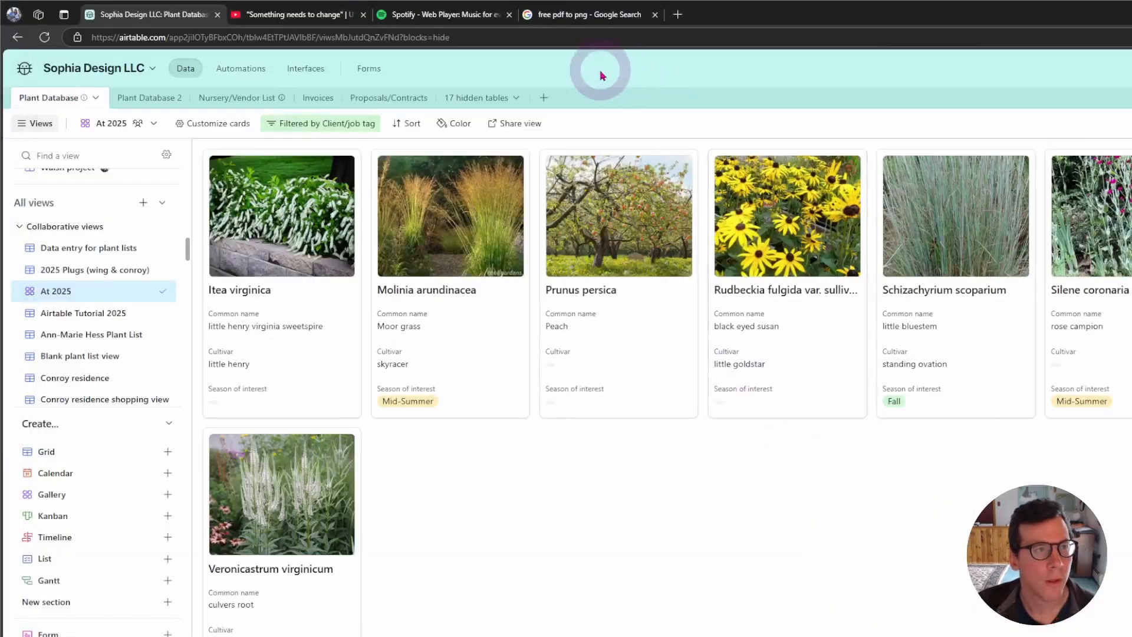
# - Look over the Google results for "free pdf to png" converters and return to the Airtable base
pyautogui.click(581, 15)
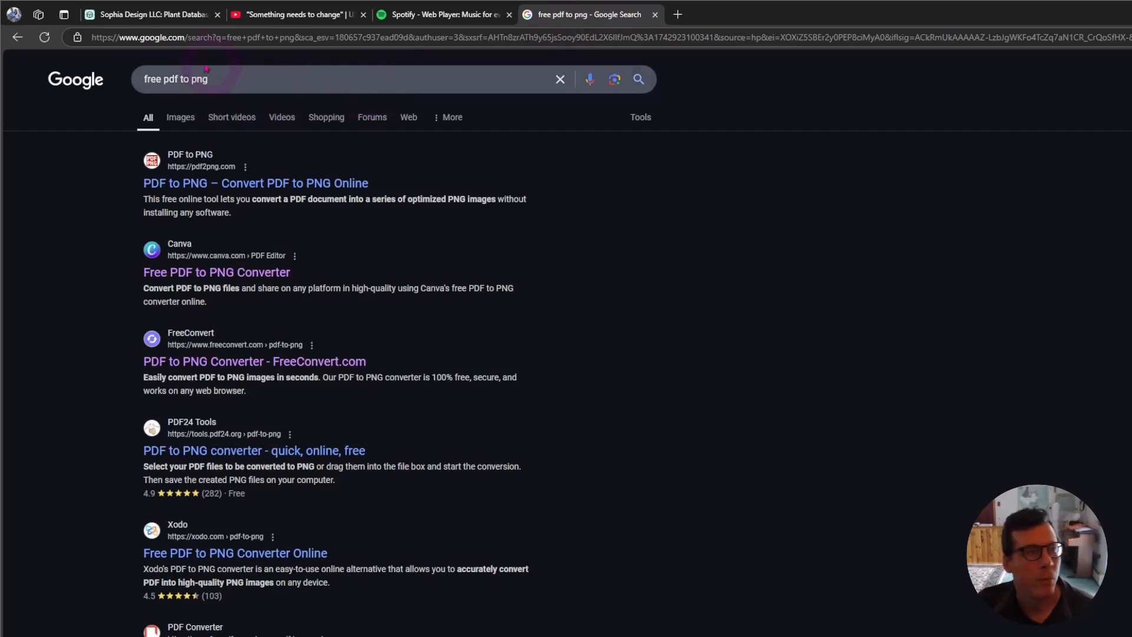
pyautogui.click(133, 14)
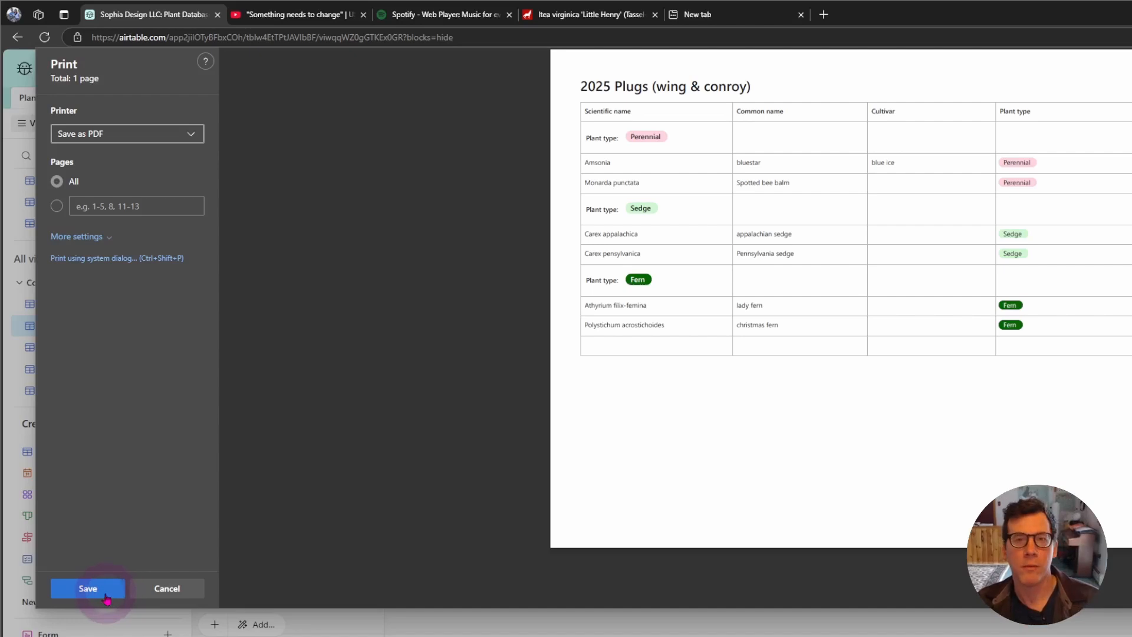
# - Cancel printing the 2025 Plugs (wing & conroy) view and return to its grid
pyautogui.click(162, 590)
pyautogui.click(817, 493)
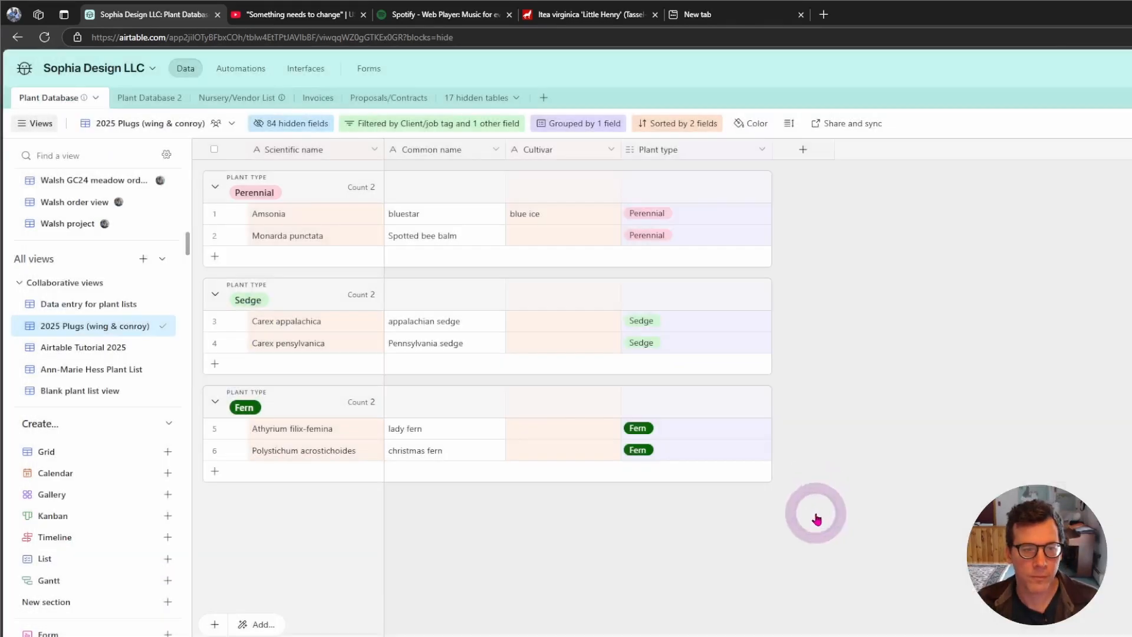